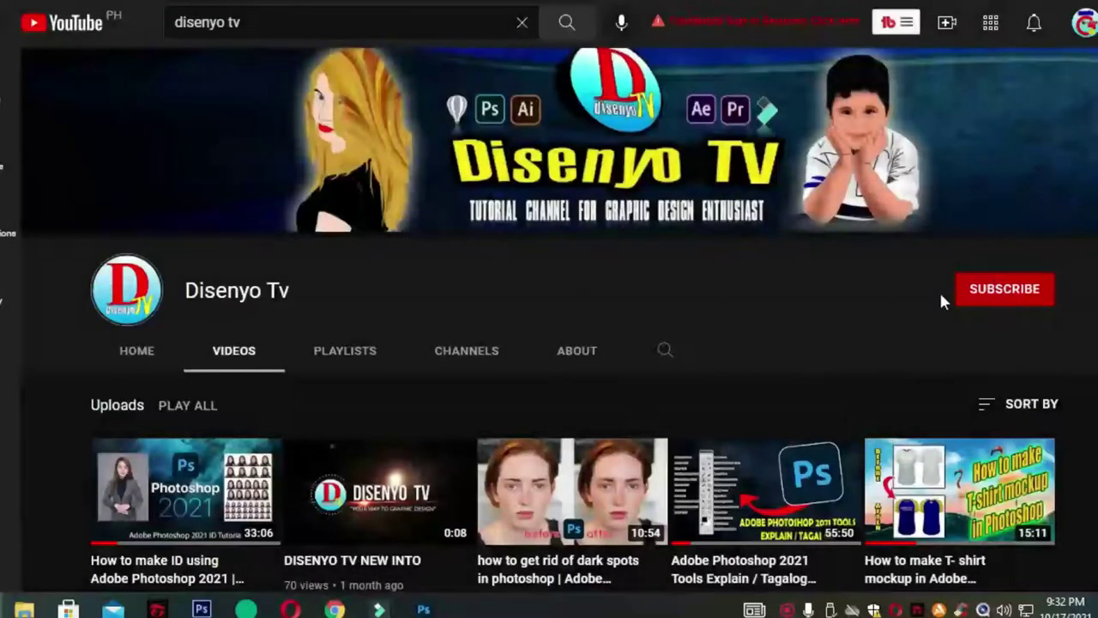
# - Subscribe to Disenyo Tv with notifications set to All new uploads
pyautogui.click(998, 293)
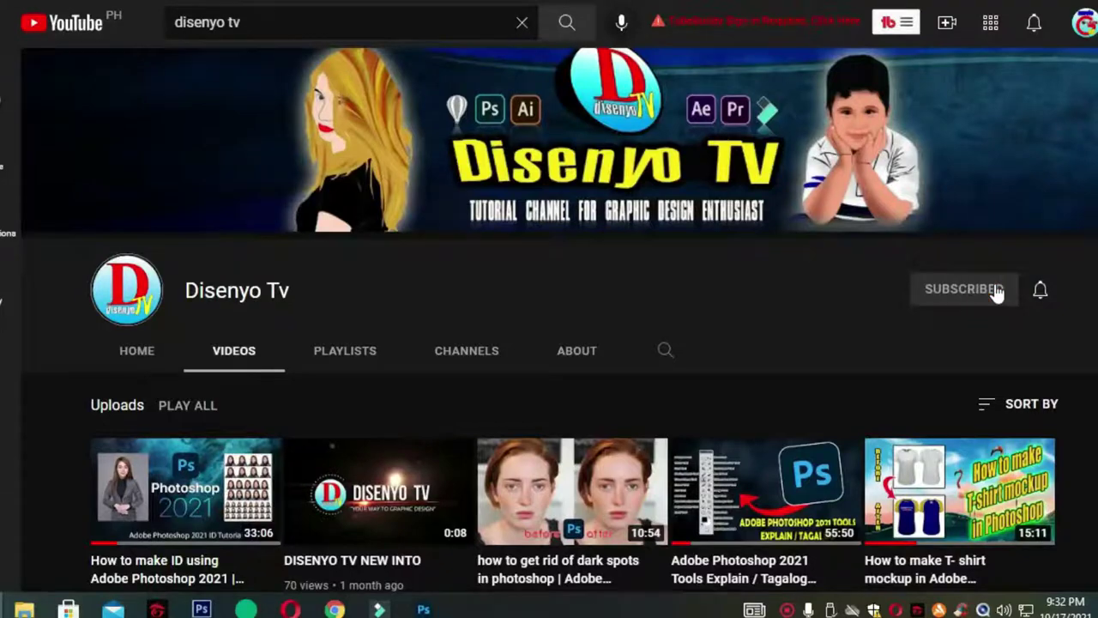
pyautogui.click(1042, 293)
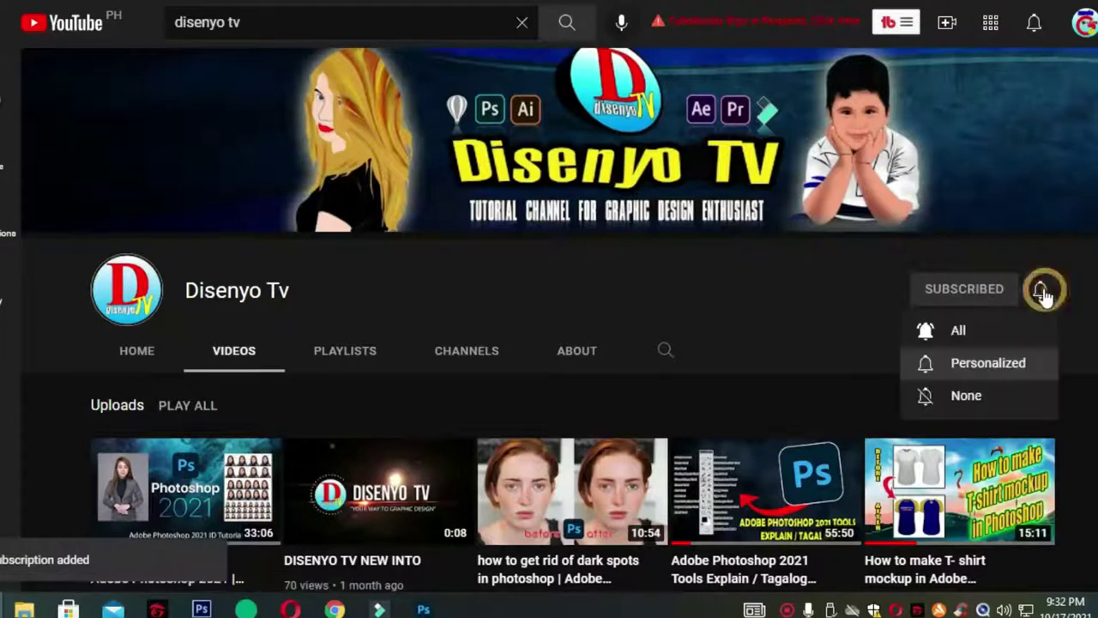
pyautogui.click(959, 332)
# - Scroll down the channel's Videos tab
pyautogui.scroll(-2, 485, 411)
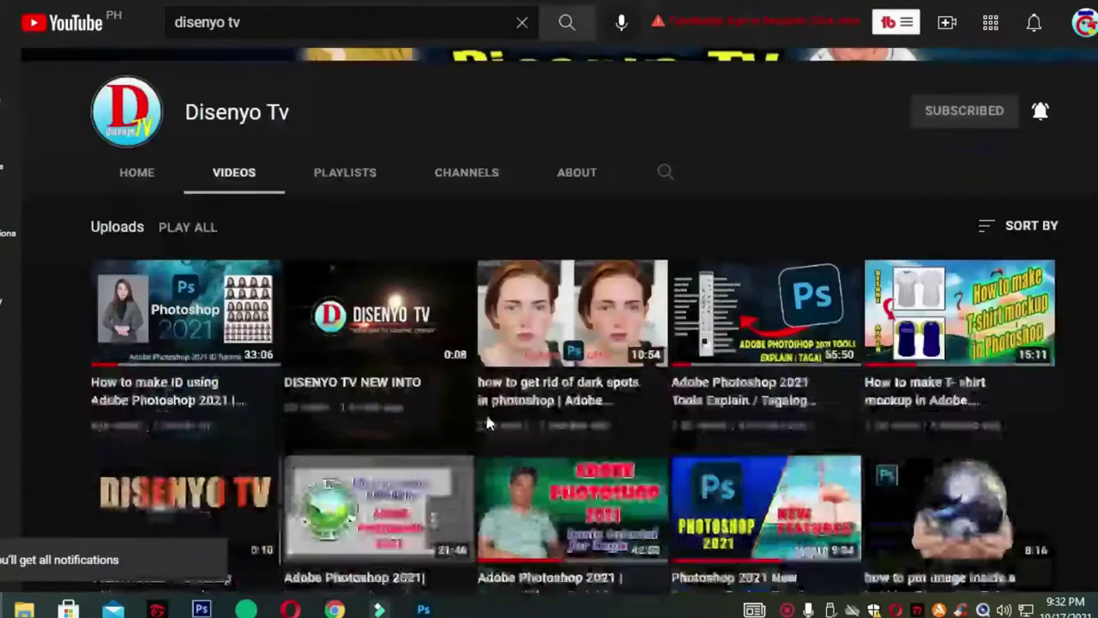
pyautogui.scroll(-1, 486, 416)
pyautogui.scroll(-1, 486, 423)
pyautogui.scroll(-1, 486, 423)
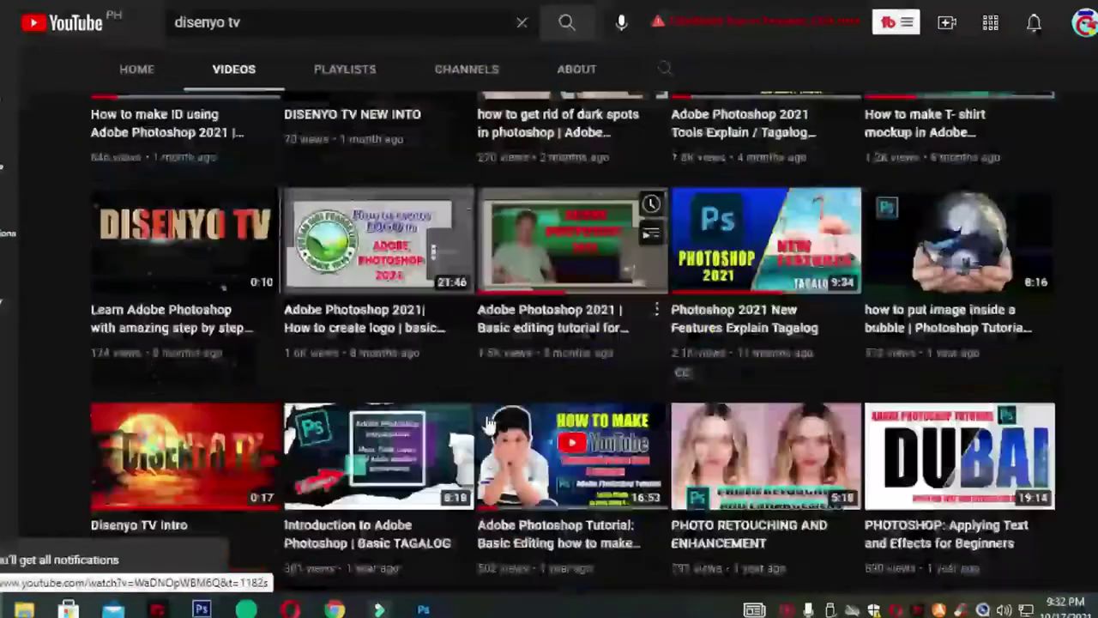
pyautogui.scroll(-1, 485, 423)
pyautogui.scroll(-1, 486, 423)
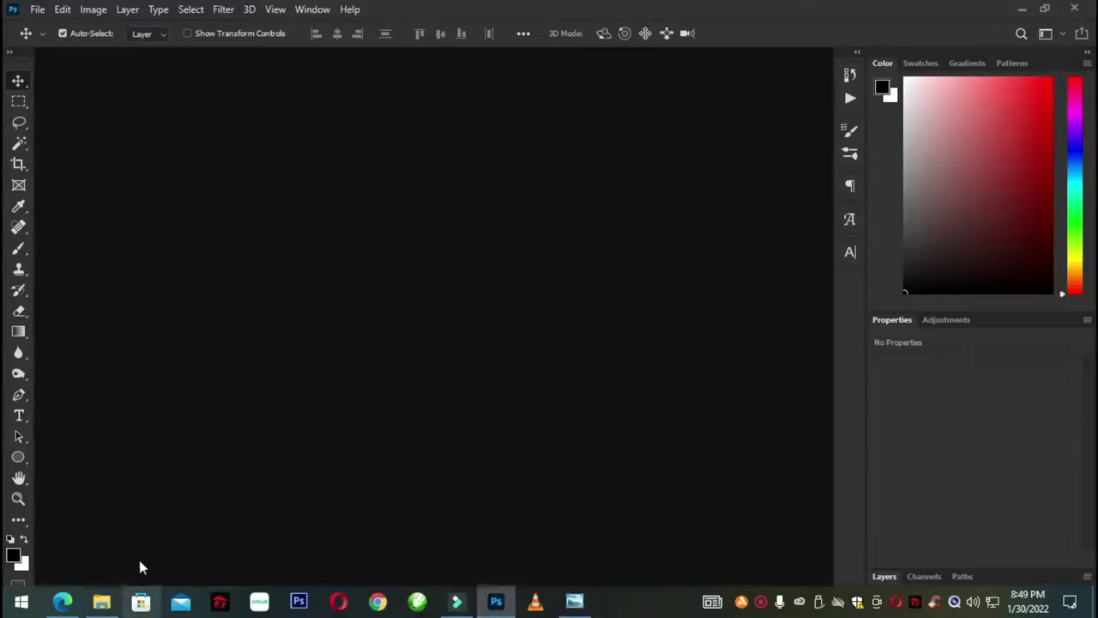
# - Open the source image folder in File Explorer
pyautogui.click(102, 600)
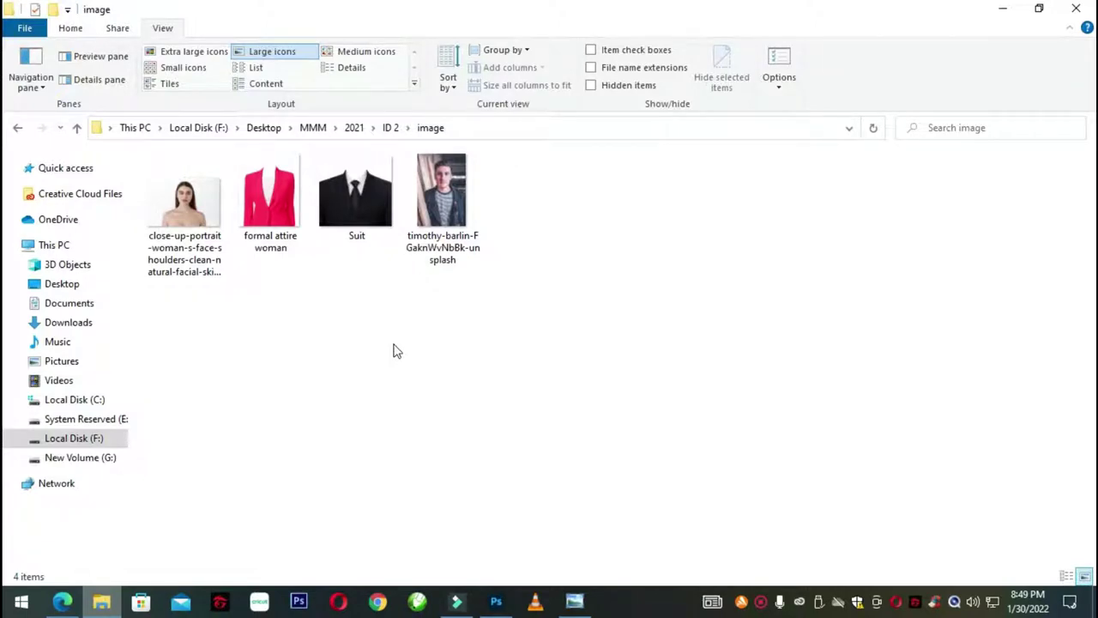
pyautogui.click(290, 347)
pyautogui.moveTo(275, 314); pyautogui.dragTo(177, 171)
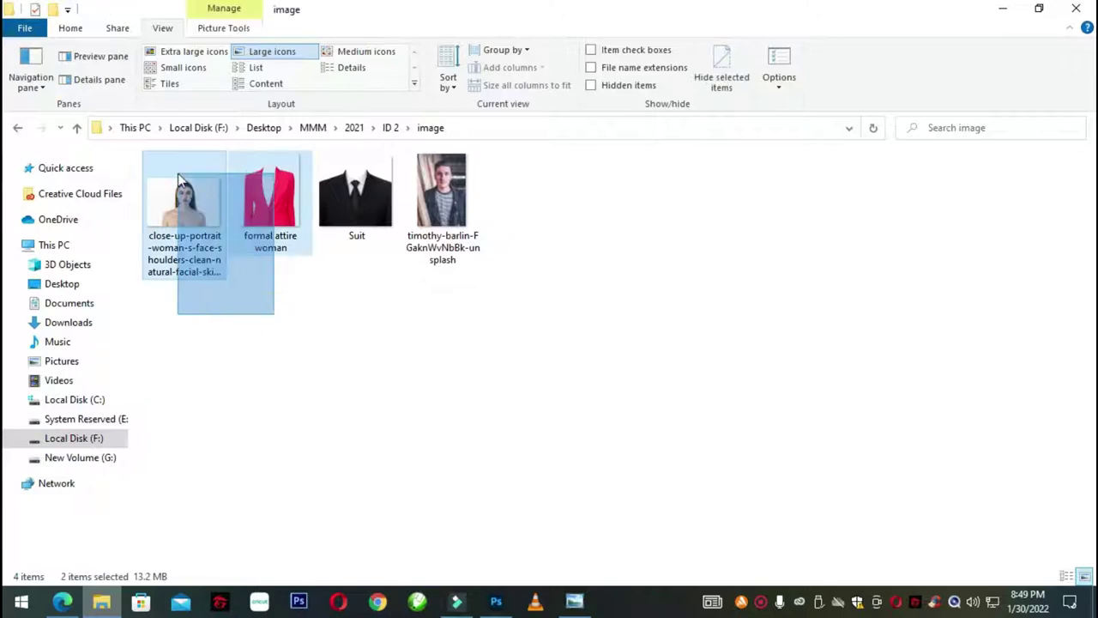
pyautogui.click(220, 325)
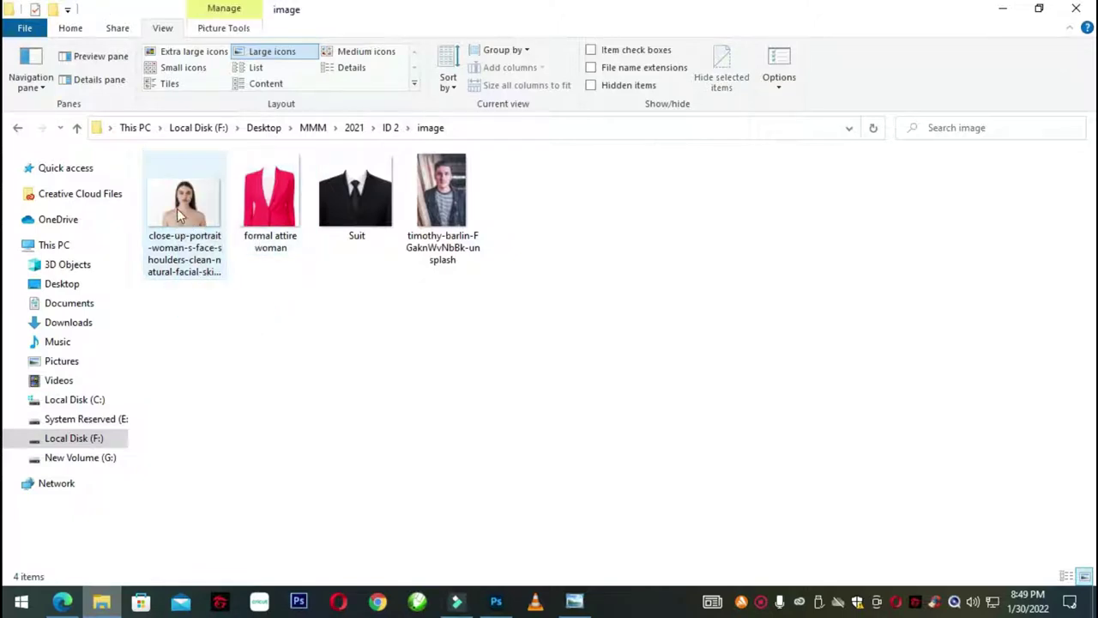
# - Select the woman's portrait and formal attire woman images and drag them to Photoshop
pyautogui.click(228, 294)
pyautogui.click(286, 298)
pyautogui.click(206, 253)
pyautogui.moveTo(292, 312); pyautogui.dragTo(178, 199)
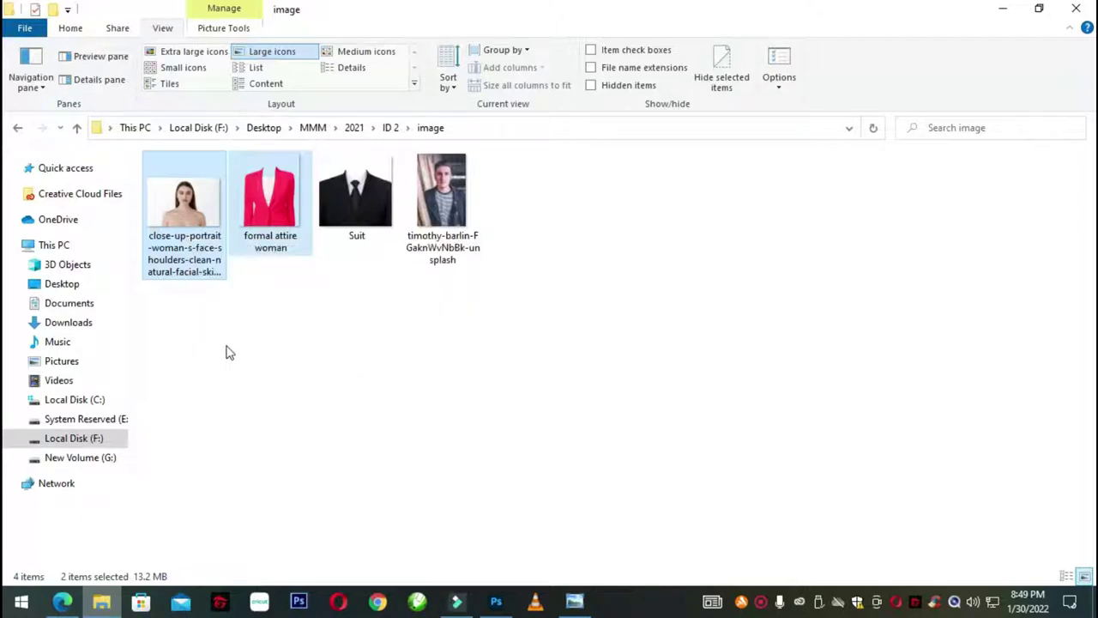
pyautogui.moveTo(184, 202)
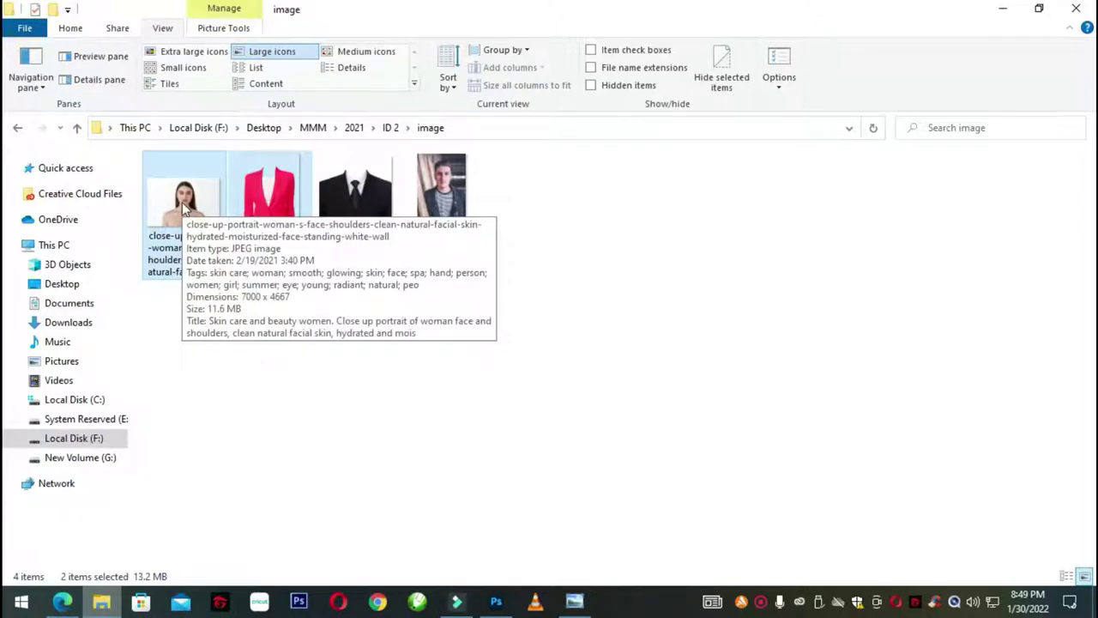
pyautogui.moveTo(182, 202)
pyautogui.mouseDown()
pyautogui.moveTo(505, 611)
pyautogui.moveTo(388, 351)
pyautogui.mouseUp()
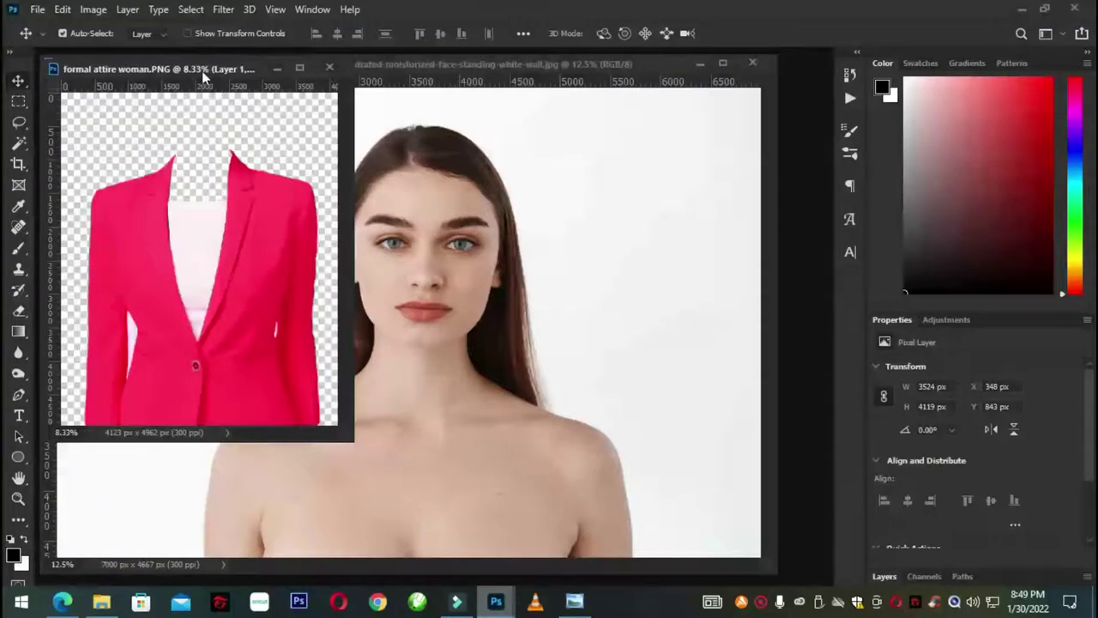
# - Open both images in Photoshop, floating the formal attire woman window beside the portrait
pyautogui.moveTo(202, 69)
pyautogui.mouseDown()
pyautogui.moveTo(472, 76)
pyautogui.moveTo(915, 15)
pyautogui.mouseUp()
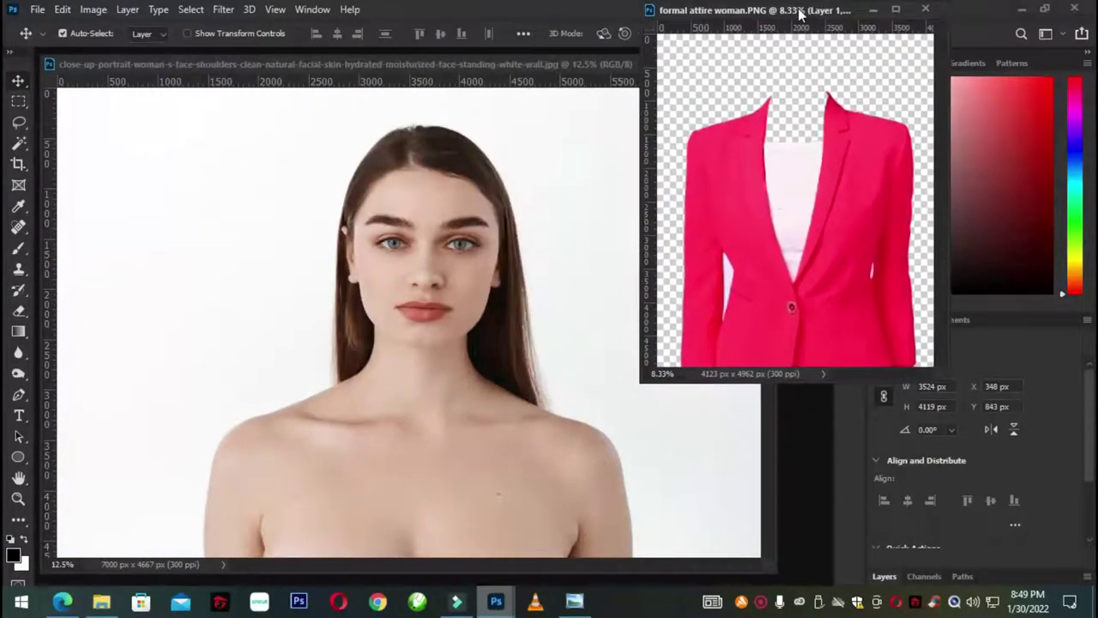
pyautogui.moveTo(473, 67); pyautogui.dragTo(477, 54)
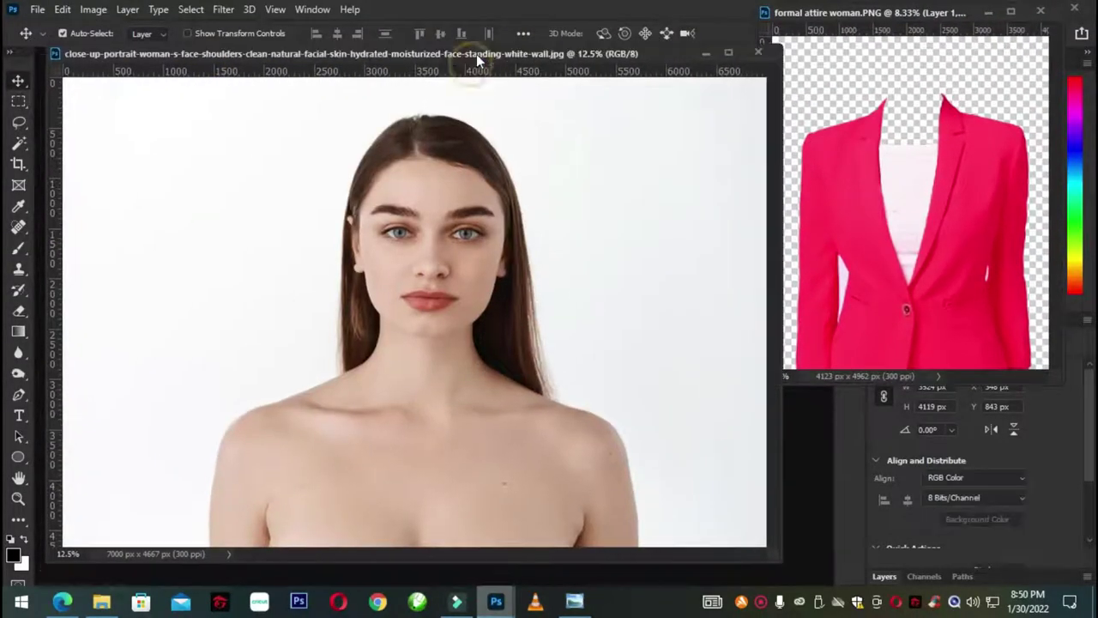
pyautogui.click(855, 170)
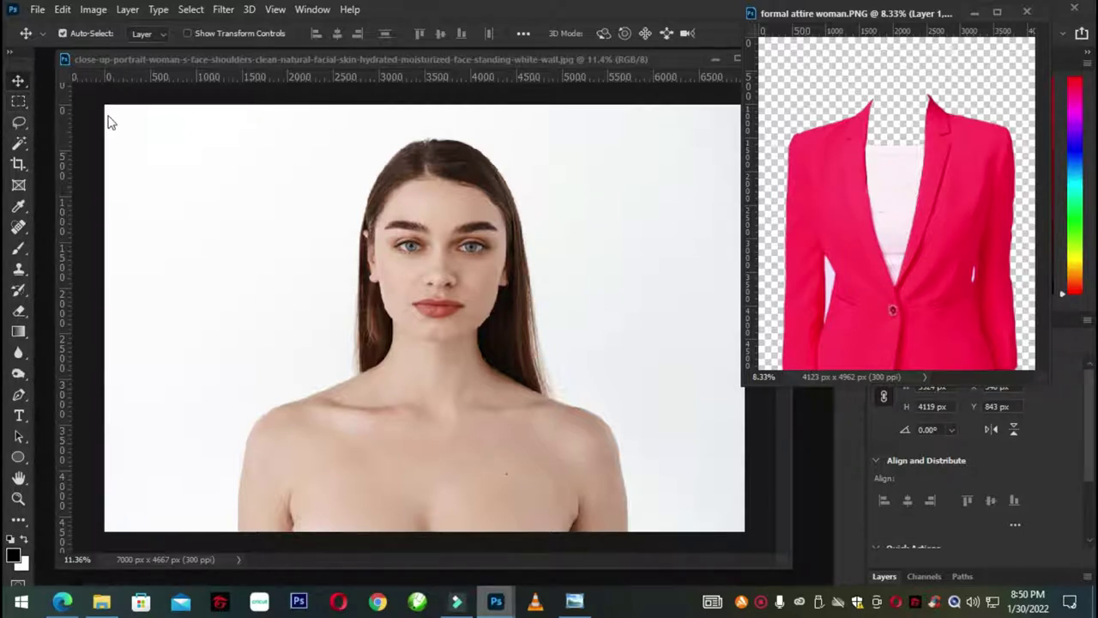
# - Copy the pink jacket into the portrait as a new layer over her shoulders
pyautogui.moveTo(847, 210); pyautogui.dragTo(597, 311)
pyautogui.moveTo(420, 347); pyautogui.dragTo(498, 371)
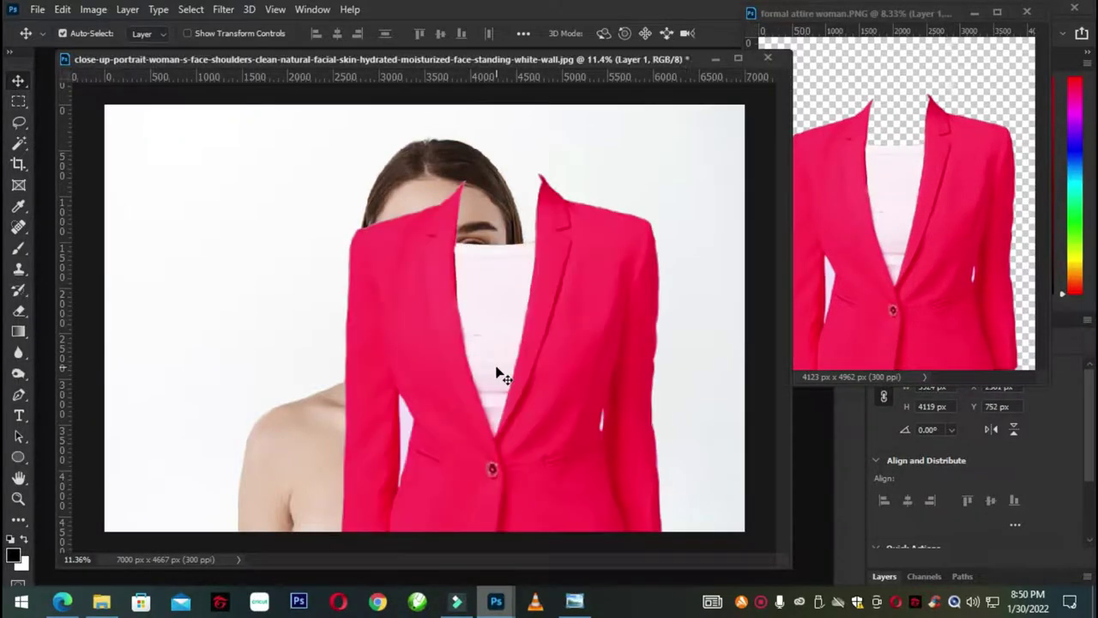
pyautogui.moveTo(587, 259); pyautogui.dragTo(520, 434)
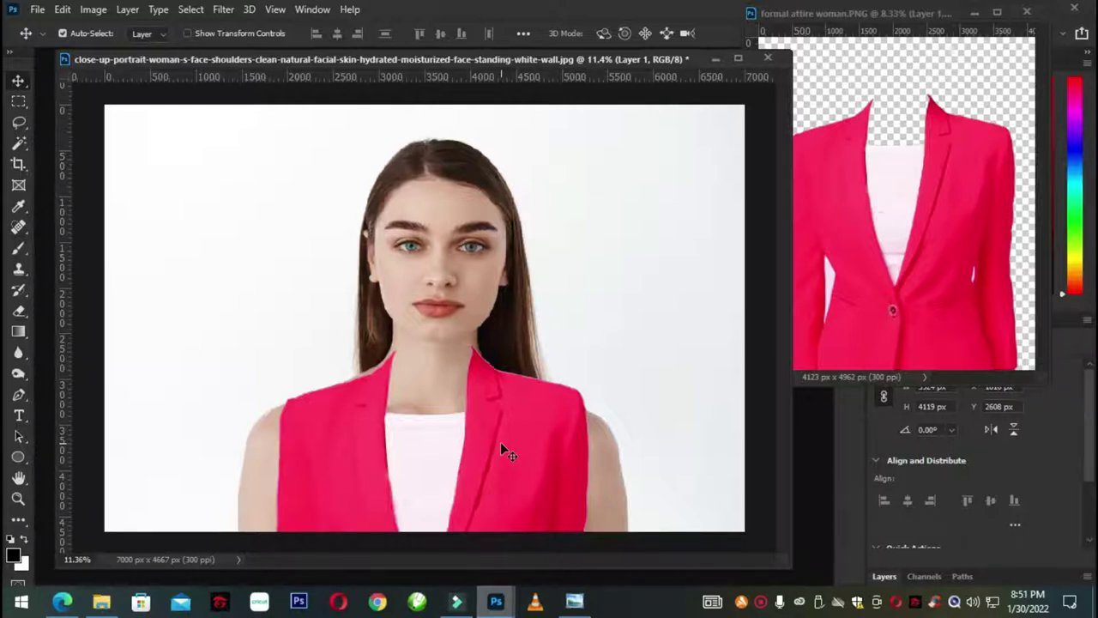
pyautogui.press('ctrl')
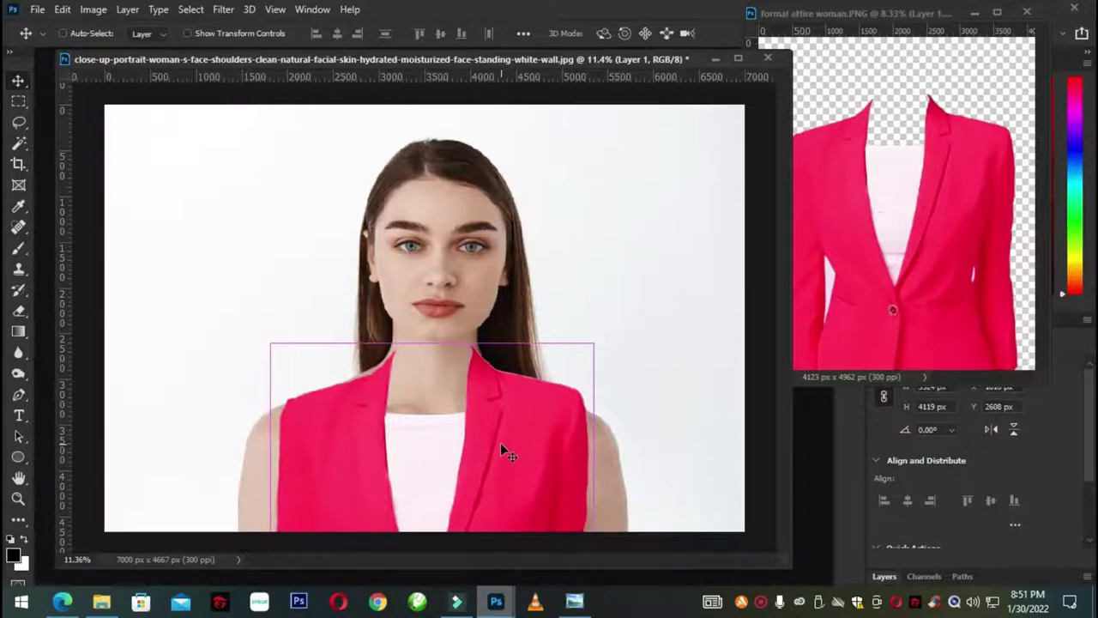
# - Scale the jacket to about 115%, nudge it onto her shoulders, and commit
pyautogui.hotkey('ctrl', 't')
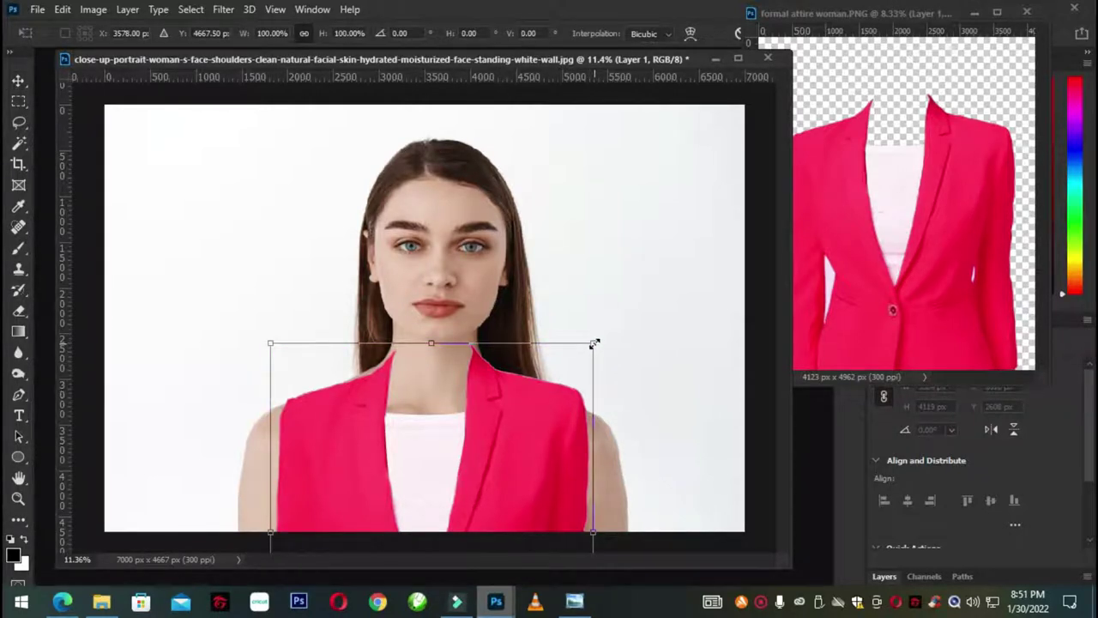
pyautogui.moveTo(594, 344); pyautogui.dragTo(619, 312)
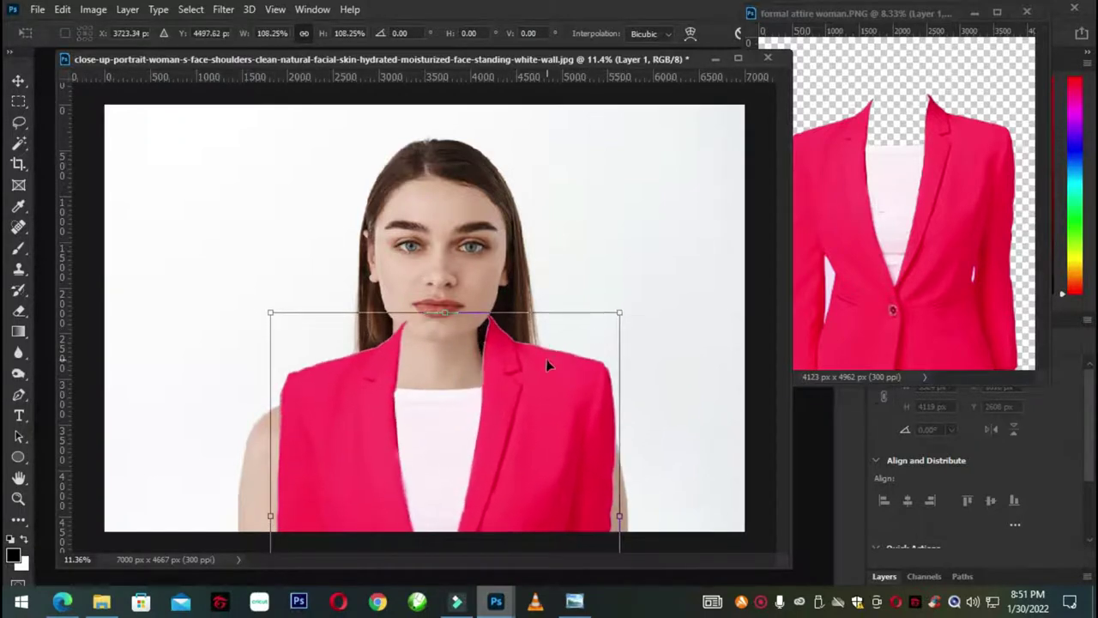
pyautogui.moveTo(546, 358); pyautogui.dragTo(533, 387)
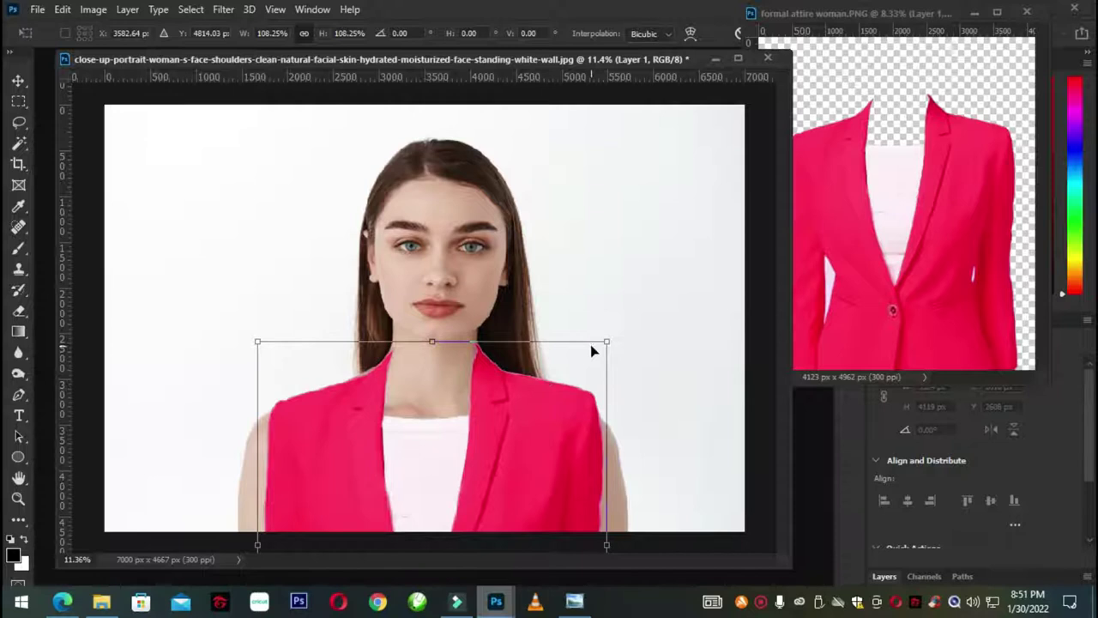
pyautogui.moveTo(605, 341); pyautogui.dragTo(615, 330)
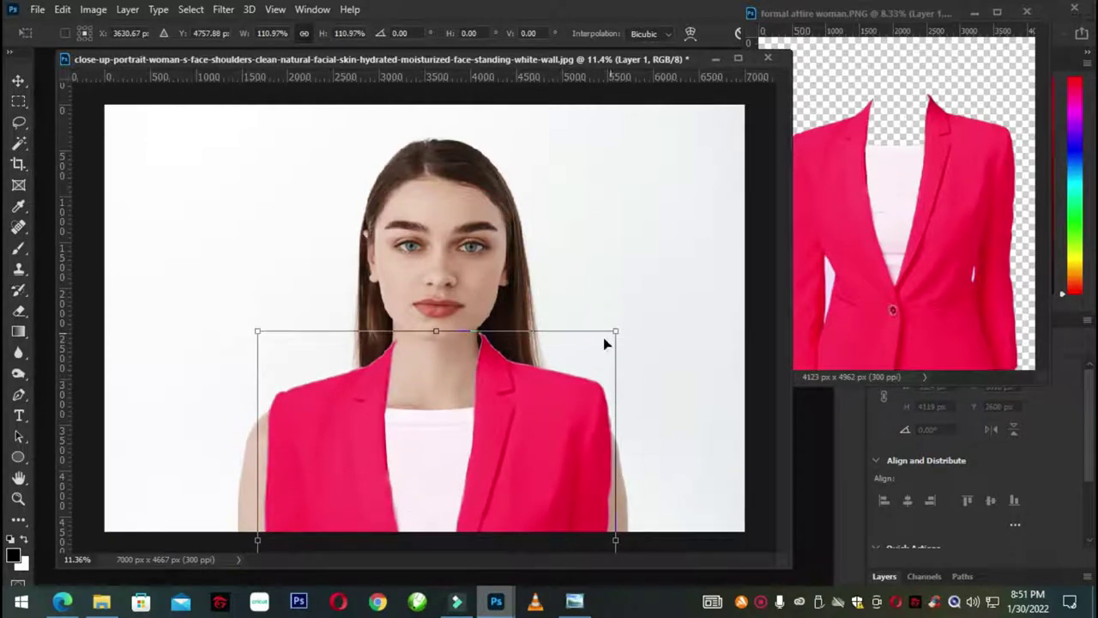
pyautogui.moveTo(559, 373); pyautogui.dragTo(559, 378)
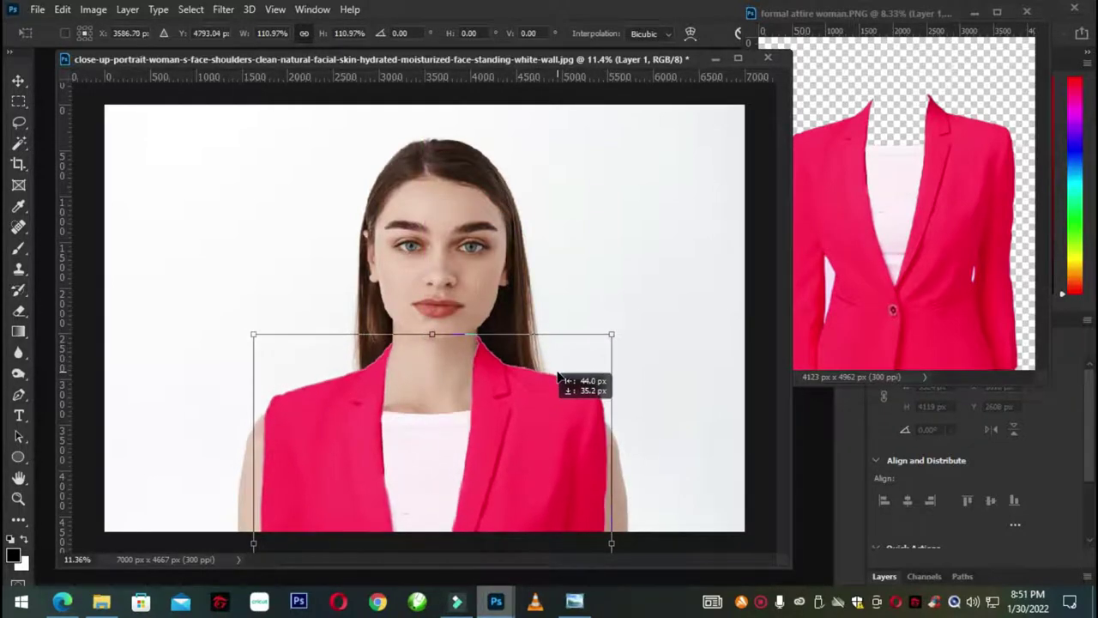
pyautogui.moveTo(611, 334); pyautogui.dragTo(619, 325)
pyautogui.moveTo(537, 382); pyautogui.dragTo(536, 402)
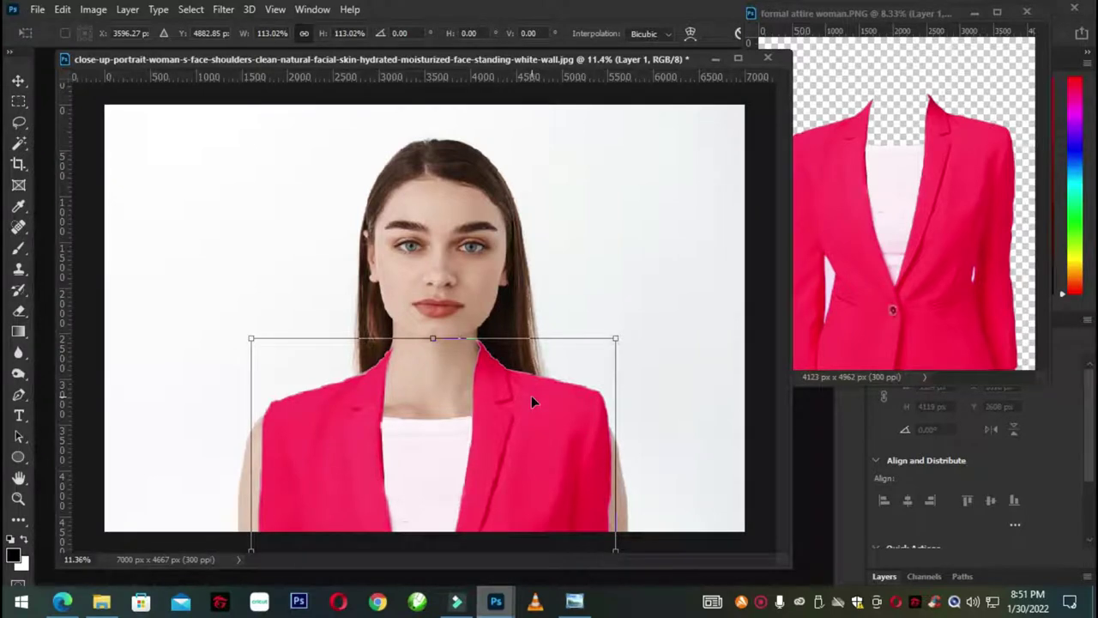
pyautogui.press('Left')
pyautogui.press('Left')
pyautogui.press('Down')
pyautogui.press('Up')
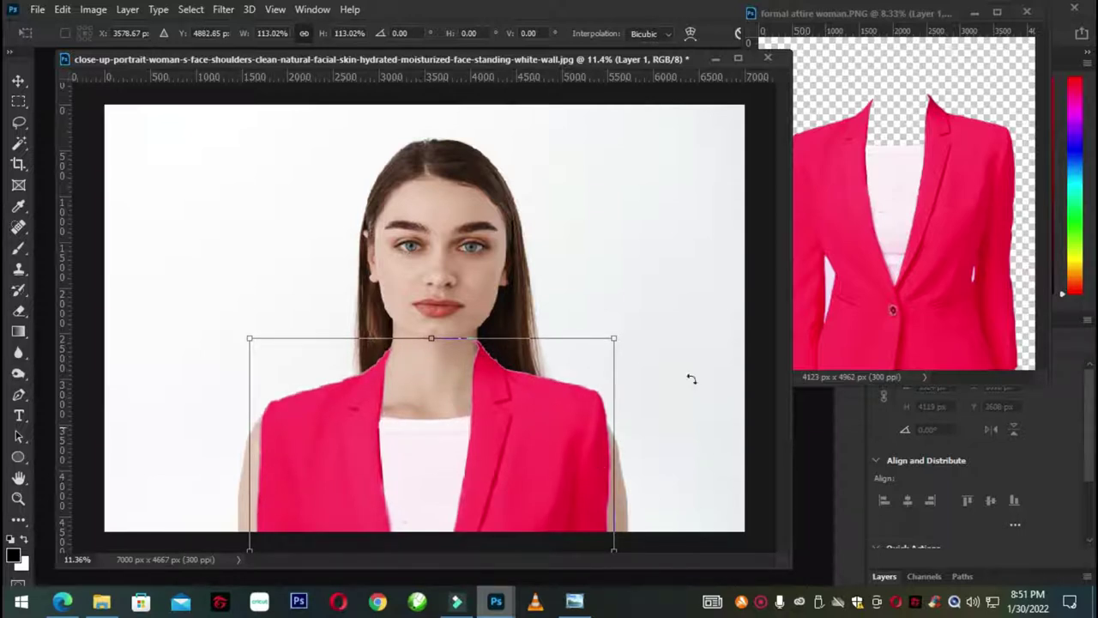
pyautogui.moveTo(618, 339); pyautogui.dragTo(621, 339)
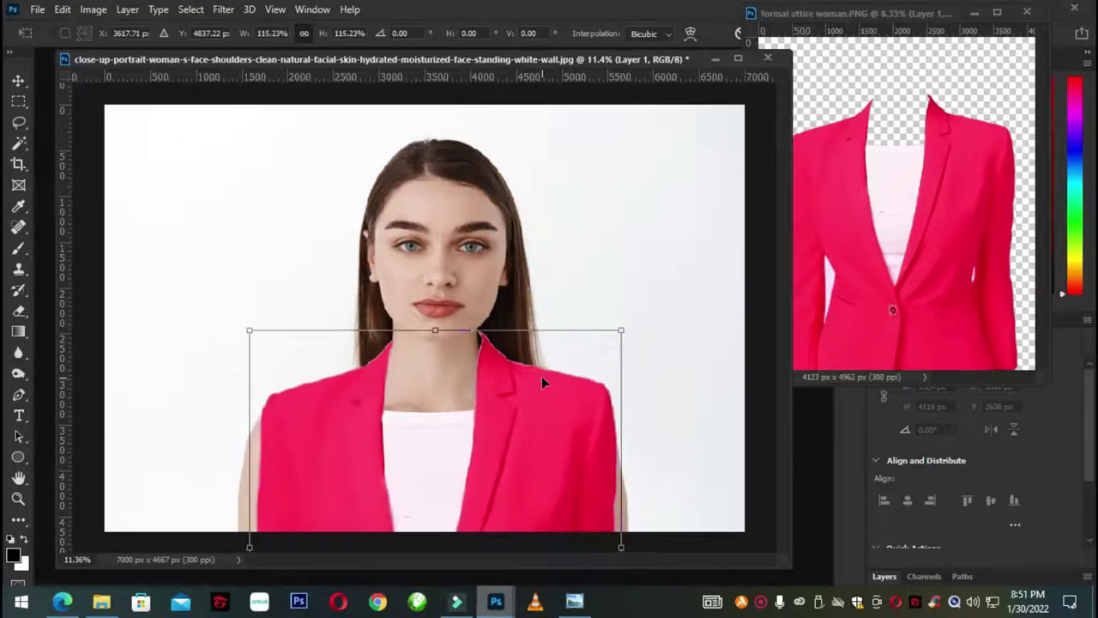
pyautogui.moveTo(541, 376); pyautogui.dragTo(539, 390)
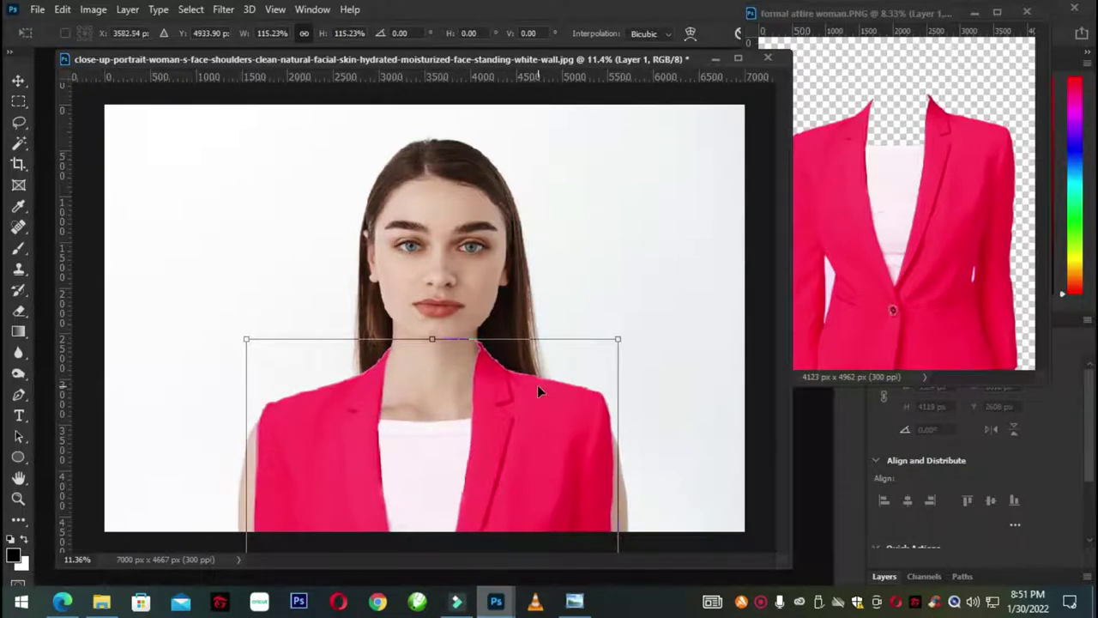
pyautogui.press('Return')
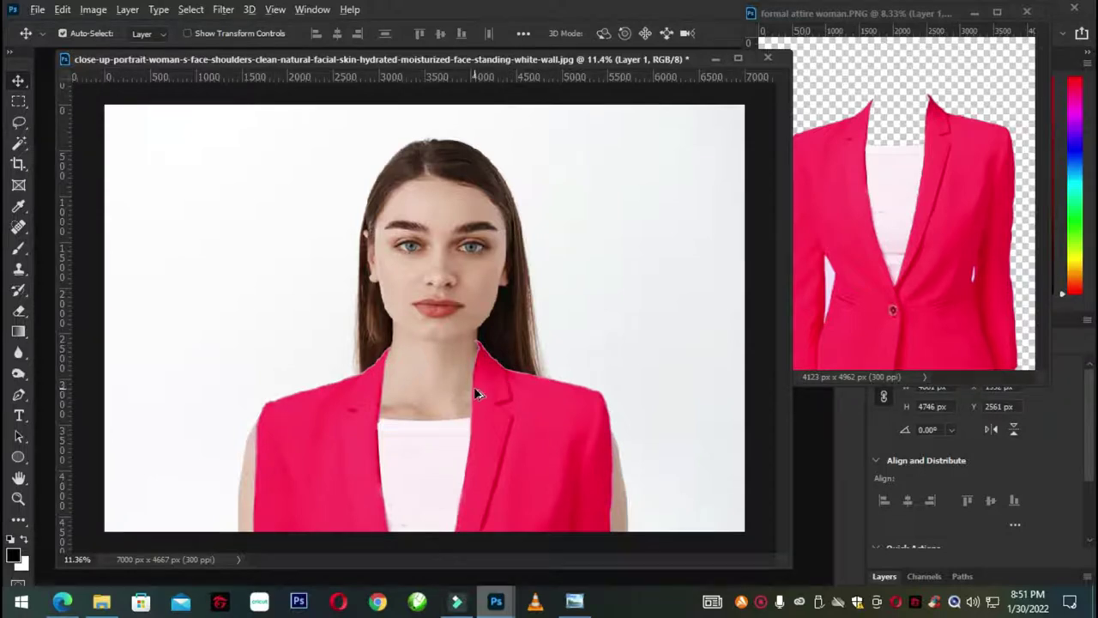
# - Zoom in and recentre the jacket layer on her shoulders
pyautogui.scroll(1, 474, 386)
pyautogui.scroll(1, 474, 386)
pyautogui.scroll(1, 477, 394)
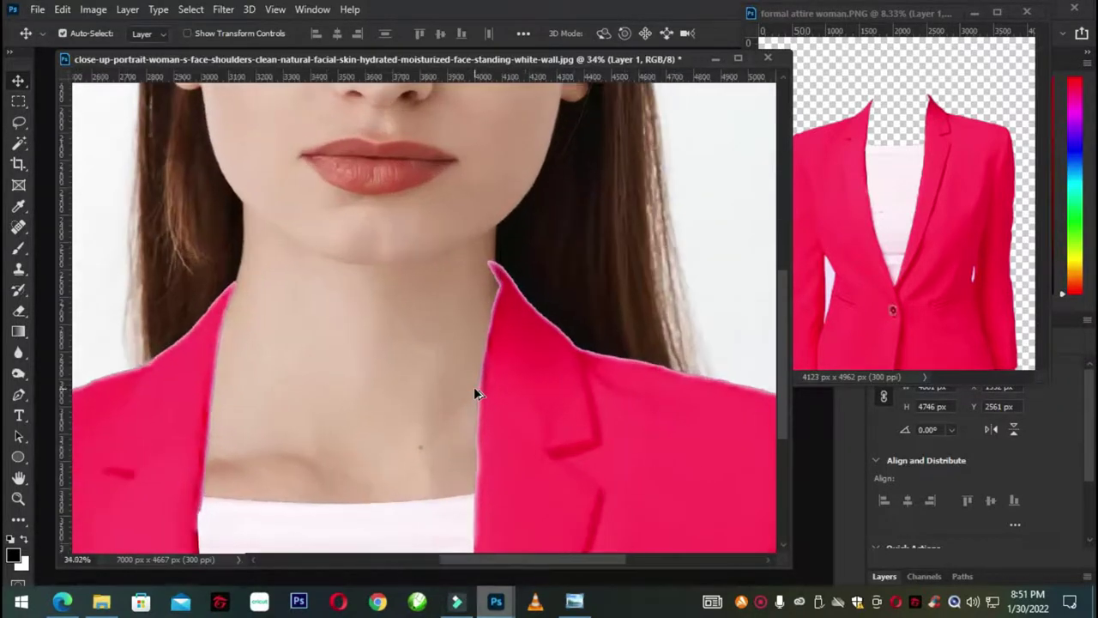
pyautogui.scroll(-1, 477, 394)
pyautogui.scroll(-1, 477, 394)
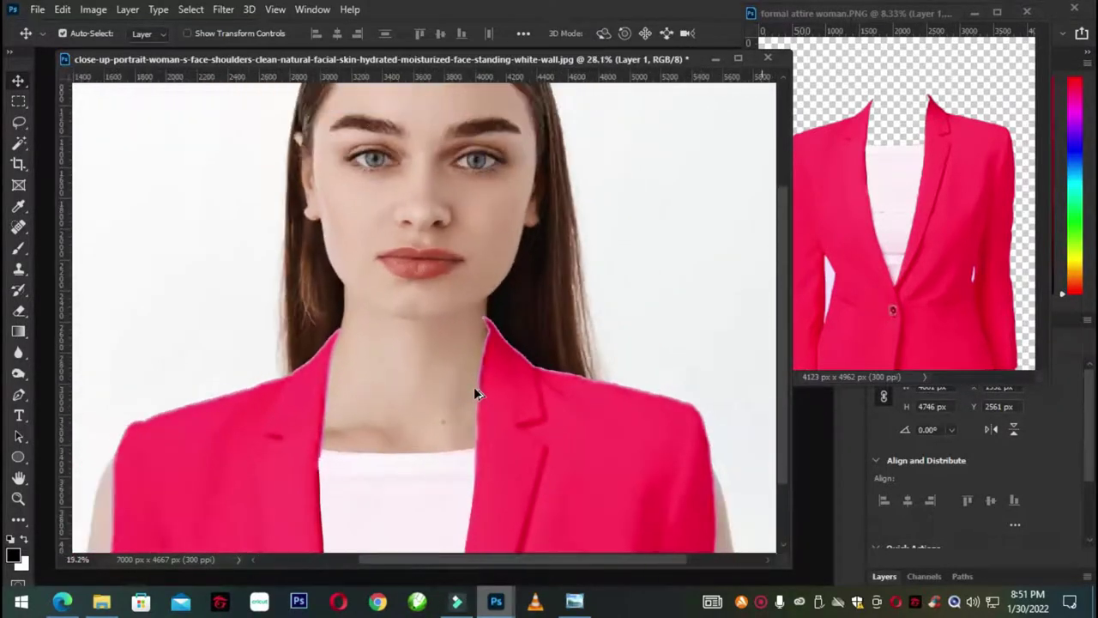
pyautogui.scroll(-1, 477, 394)
pyautogui.scroll(-1, 475, 392)
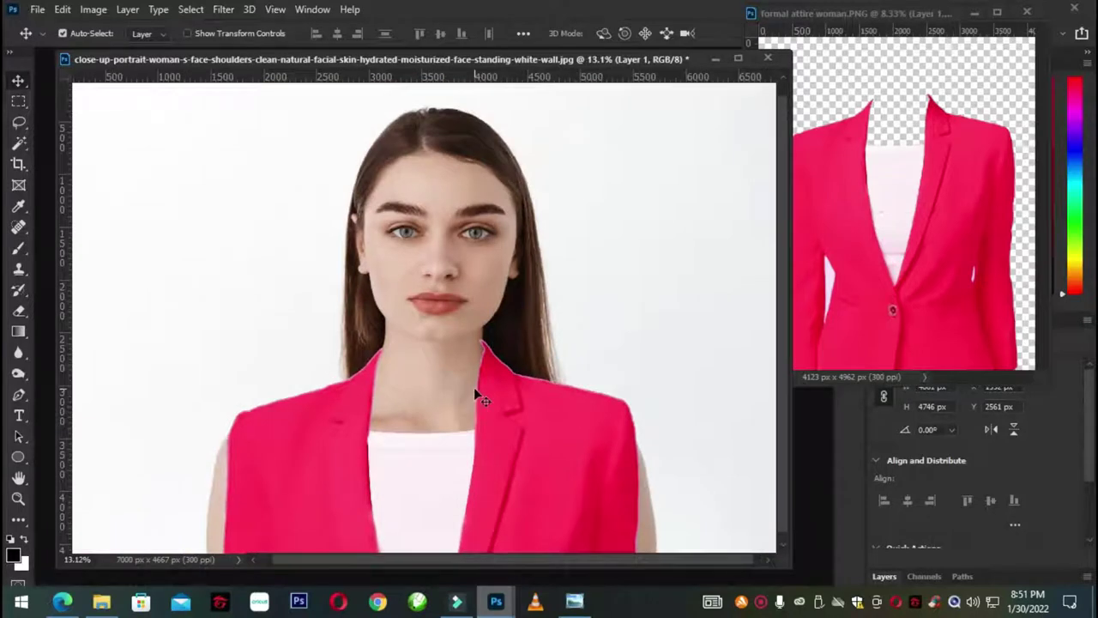
pyautogui.moveTo(473, 387); pyautogui.dragTo(474, 387)
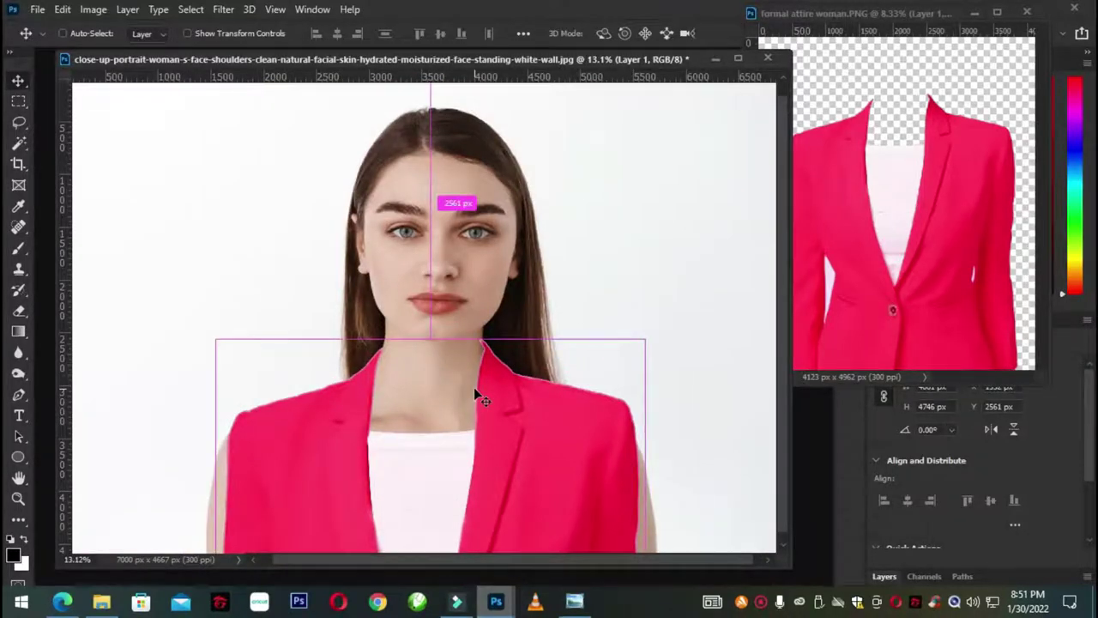
pyautogui.scroll(1, 473, 387)
pyautogui.scroll(1, 474, 387)
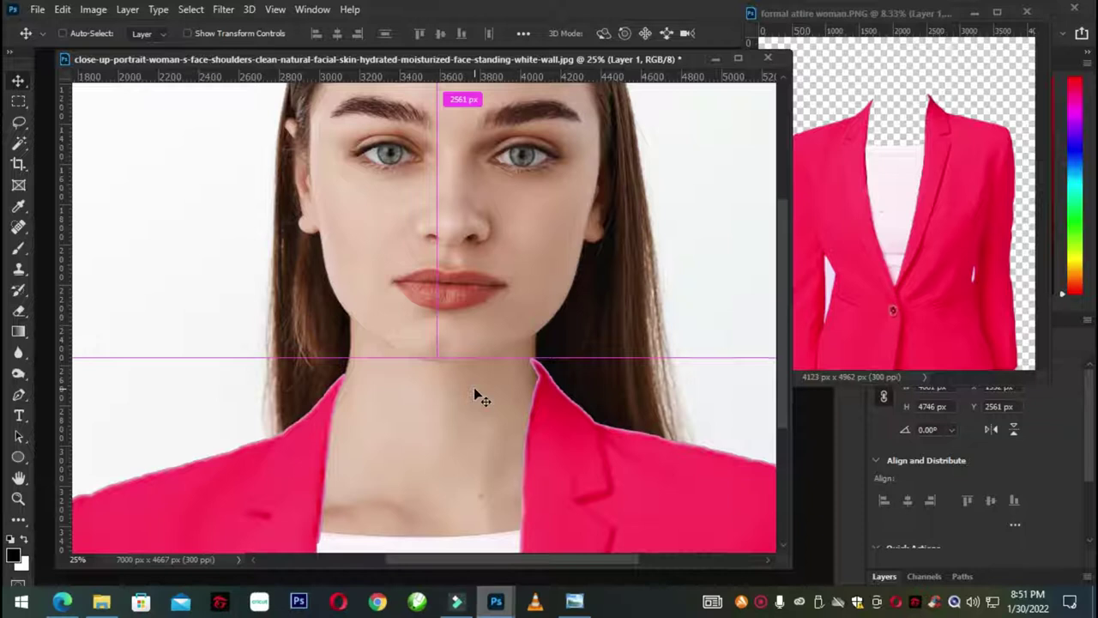
pyautogui.scroll(1, 473, 387)
pyautogui.moveTo(474, 387); pyautogui.dragTo(474, 387)
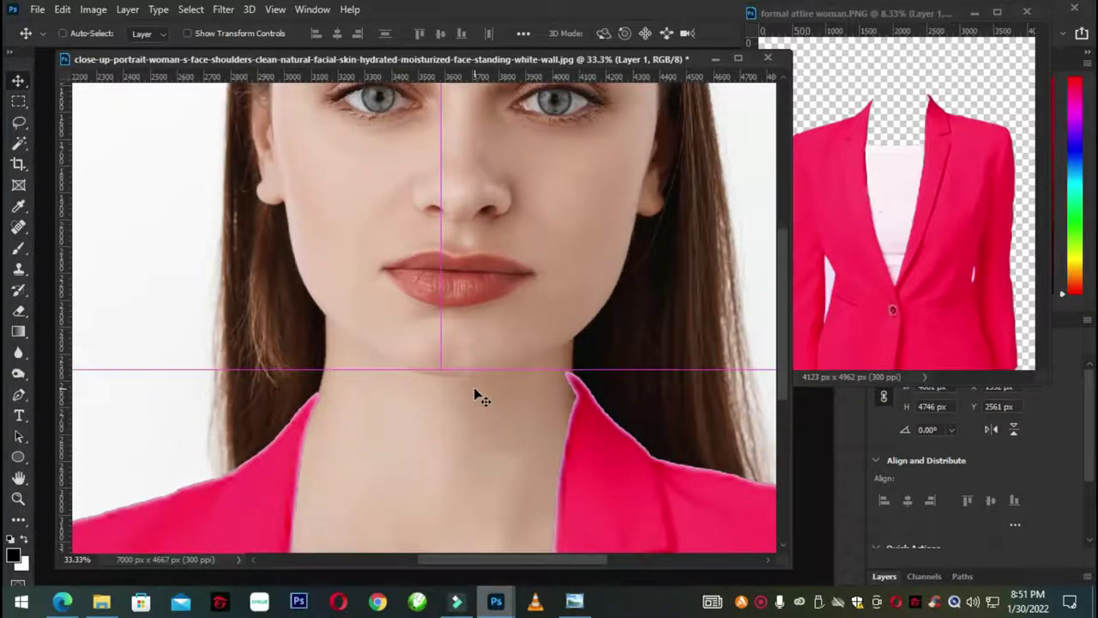
# - Pan along the left collar and neck to inspect the jacket's fit
pyautogui.hscroll(1, 474, 387)
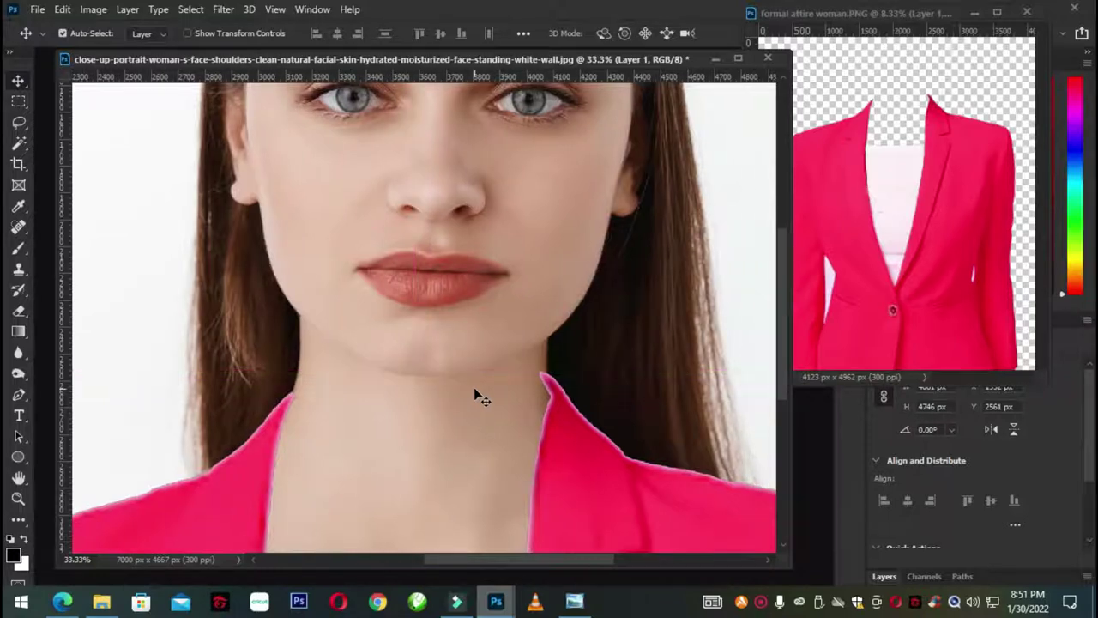
pyautogui.scroll(-2, 473, 387)
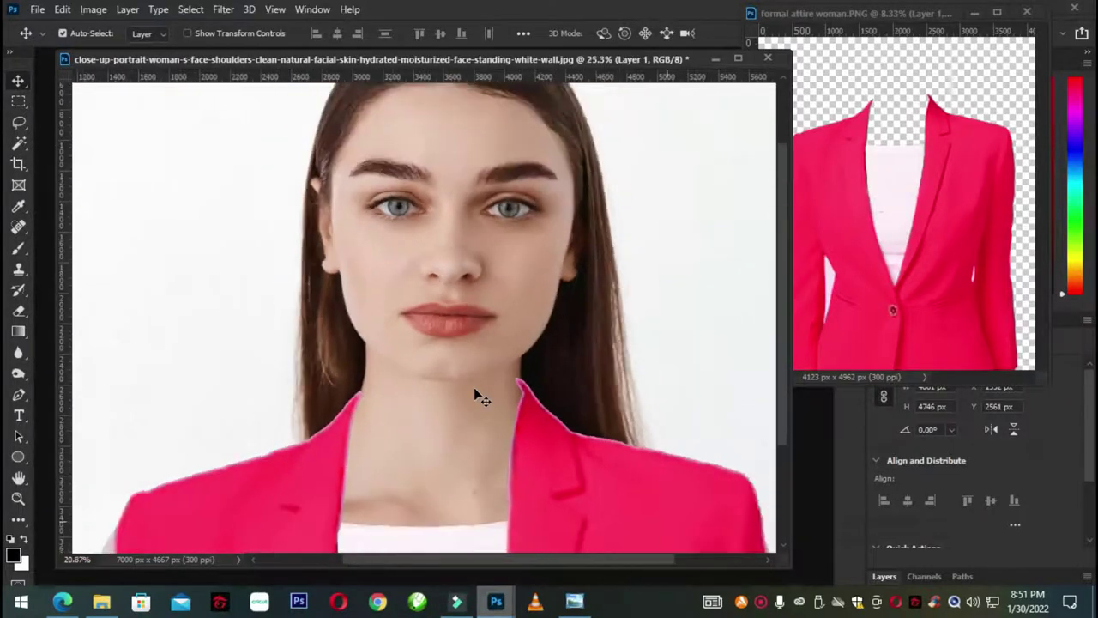
pyautogui.scroll(1, 474, 387)
pyautogui.scroll(-1, 475, 391)
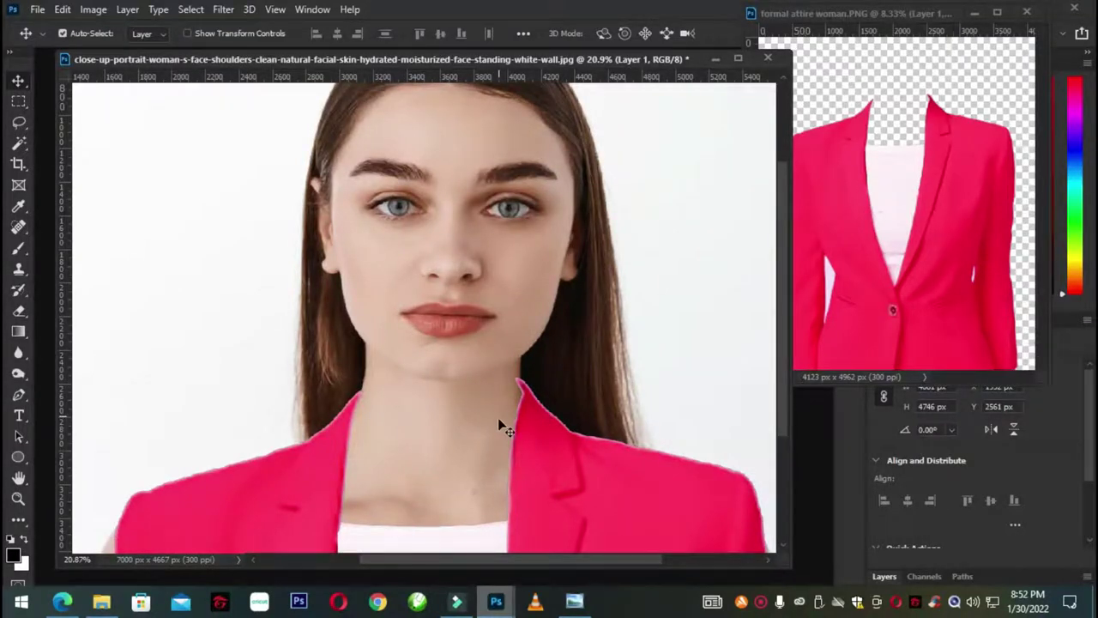
pyautogui.scroll(3, 522, 429)
pyautogui.scroll(1, 530, 330)
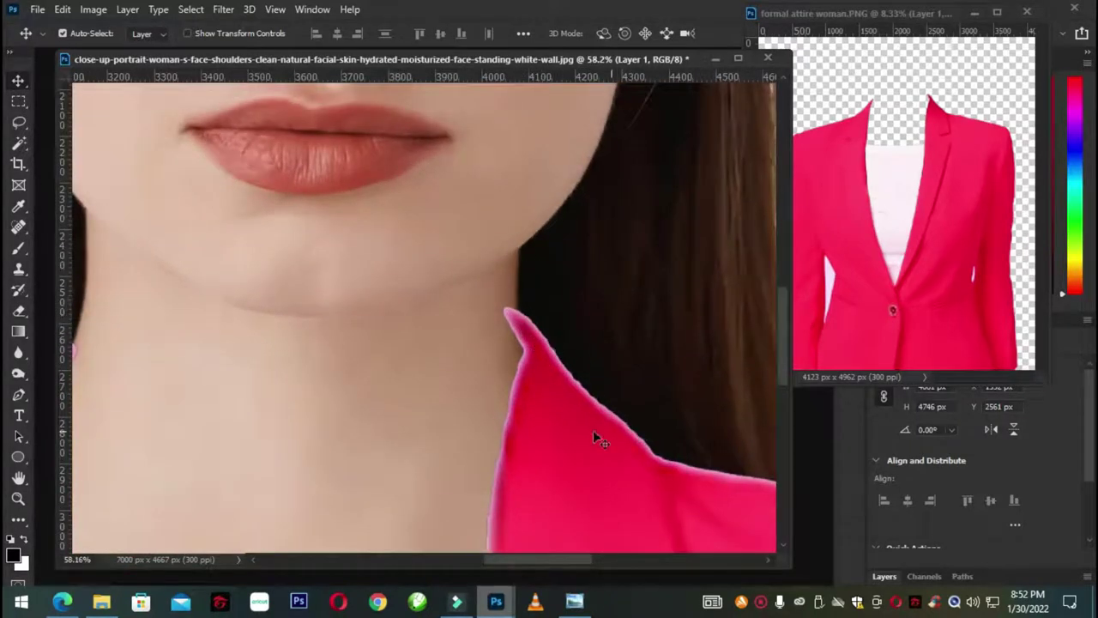
pyautogui.moveTo(455, 378); pyautogui.dragTo(566, 290)
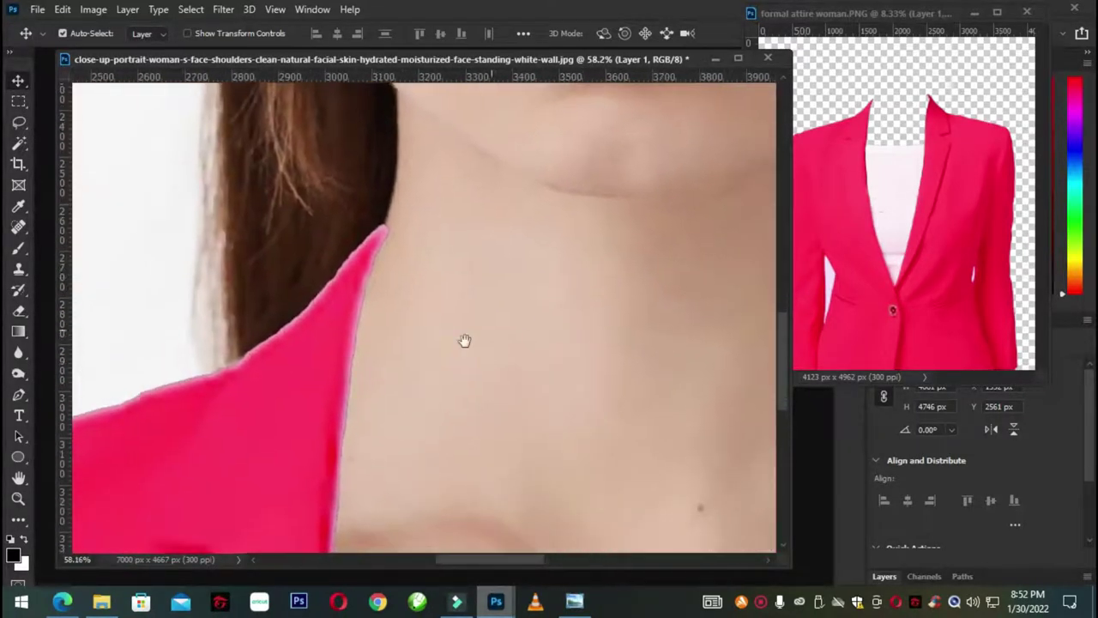
pyautogui.moveTo(466, 341); pyautogui.dragTo(501, 282)
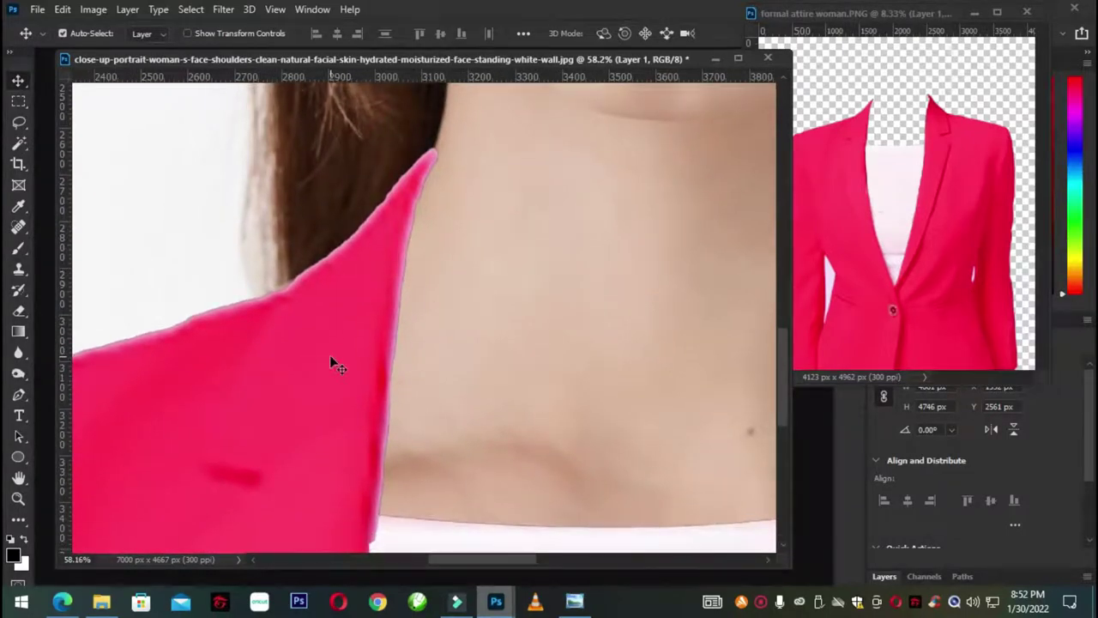
pyautogui.scroll(-2, 332, 359)
pyautogui.scroll(-2, 332, 358)
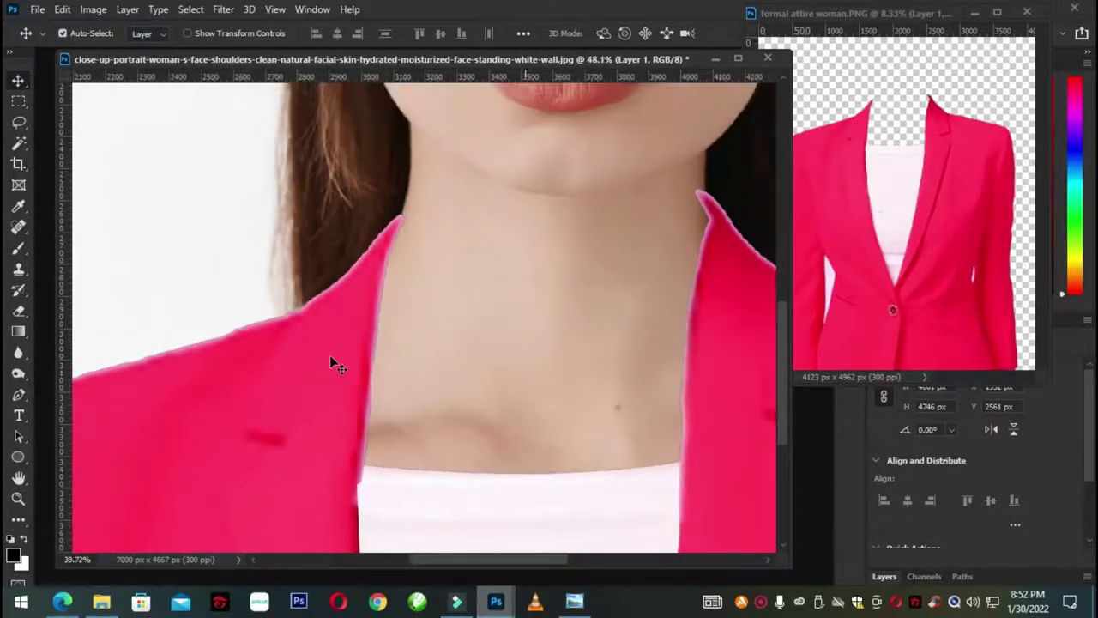
pyautogui.scroll(-2, 331, 359)
pyautogui.scroll(-2, 355, 375)
pyautogui.scroll(-2, 355, 375)
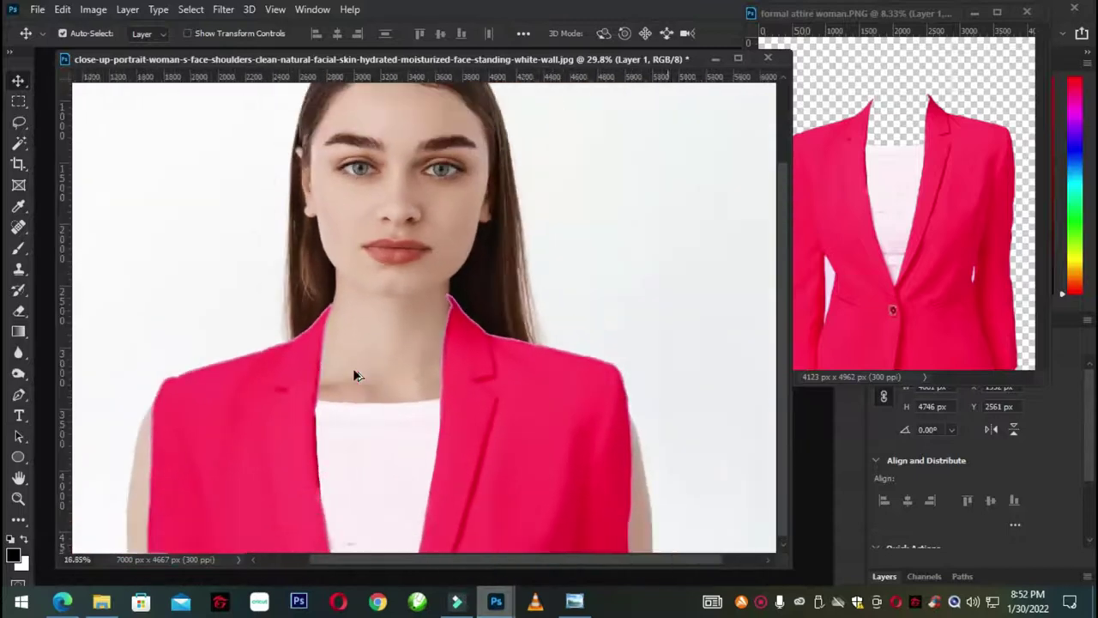
pyautogui.scroll(-2, 355, 375)
pyautogui.click(529, 426)
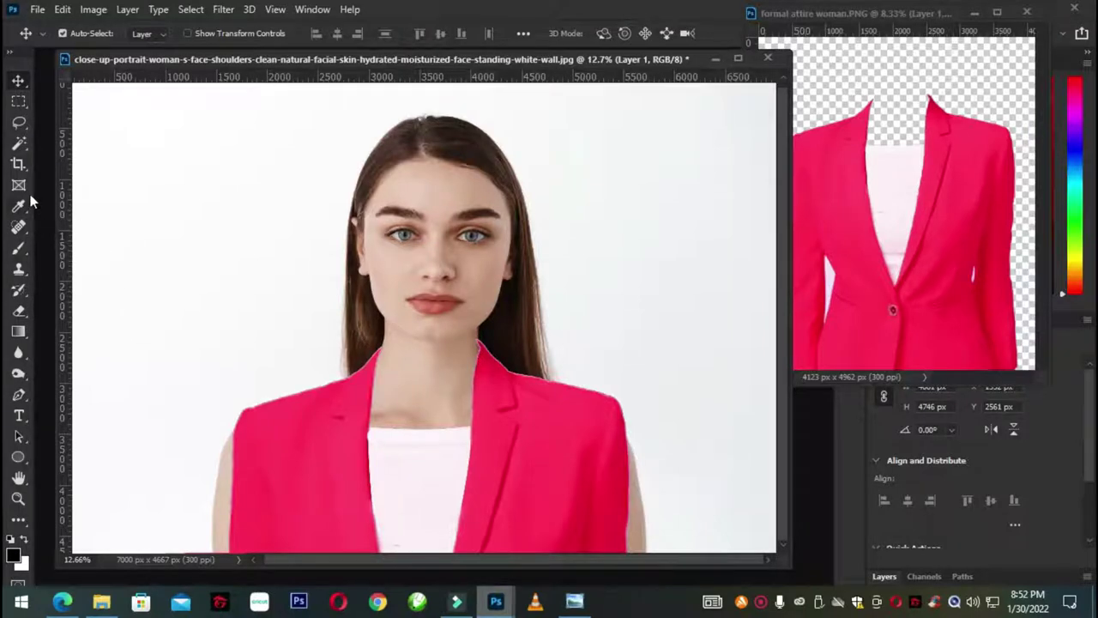
# - Magic Wand-select the area around the jacket and toggle Layer 1 visibility to check it
pyautogui.click(23, 143)
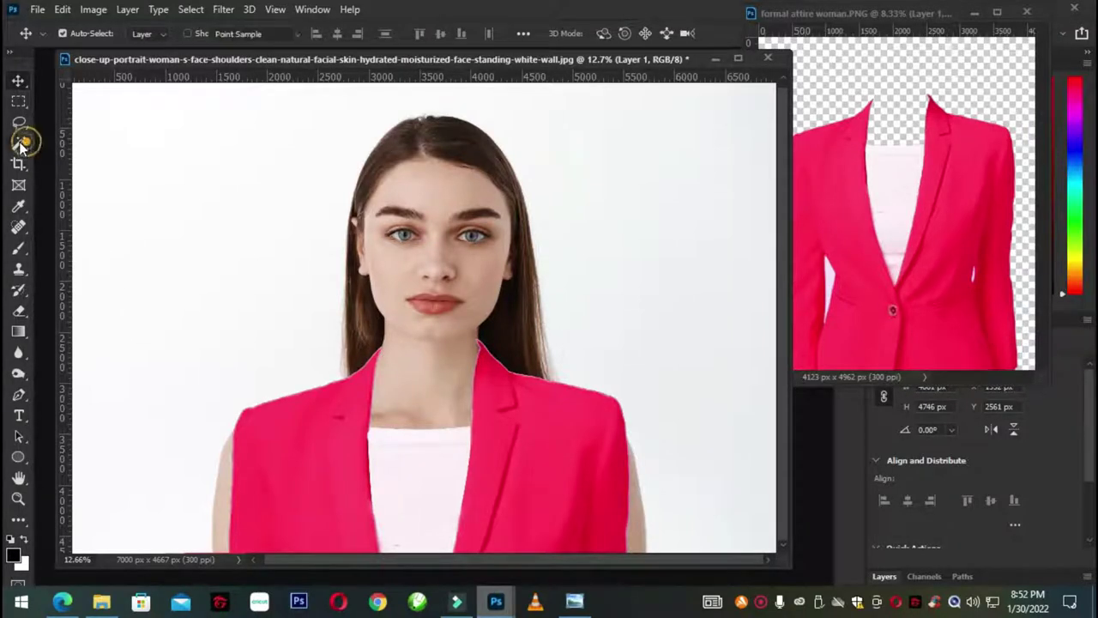
pyautogui.click(266, 319)
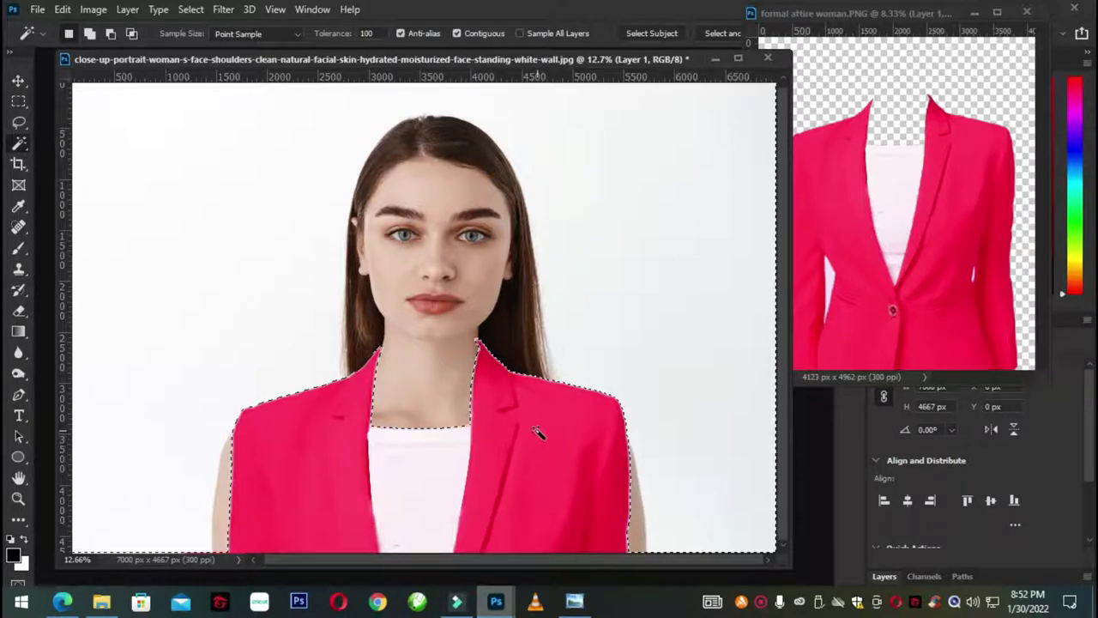
pyautogui.moveTo(916, 15); pyautogui.dragTo(832, 16)
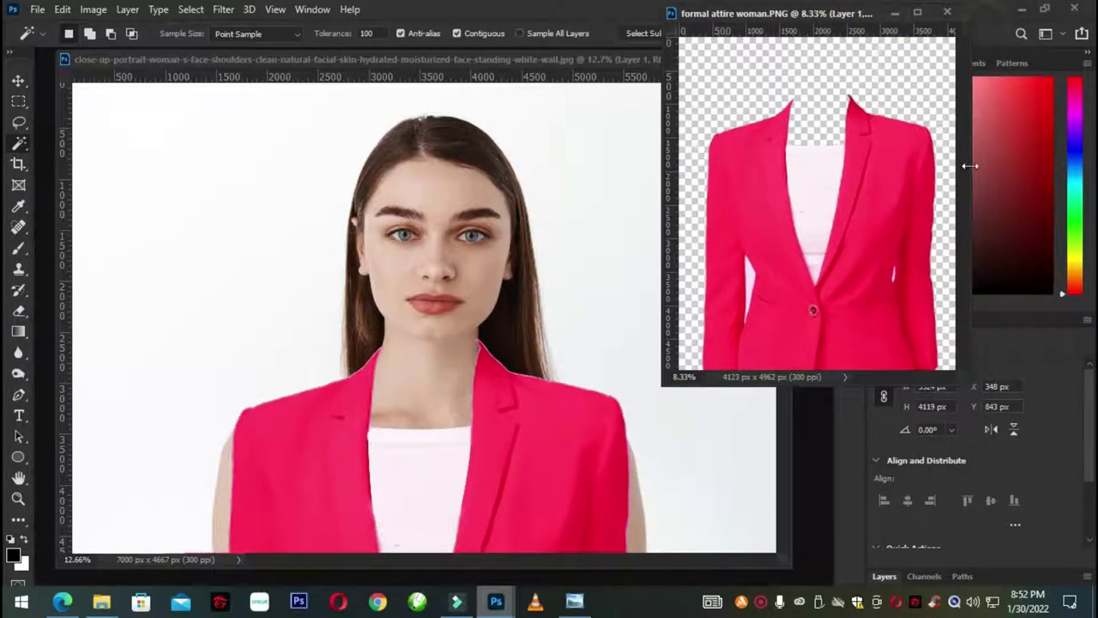
pyautogui.moveTo(862, 14); pyautogui.dragTo(713, 9)
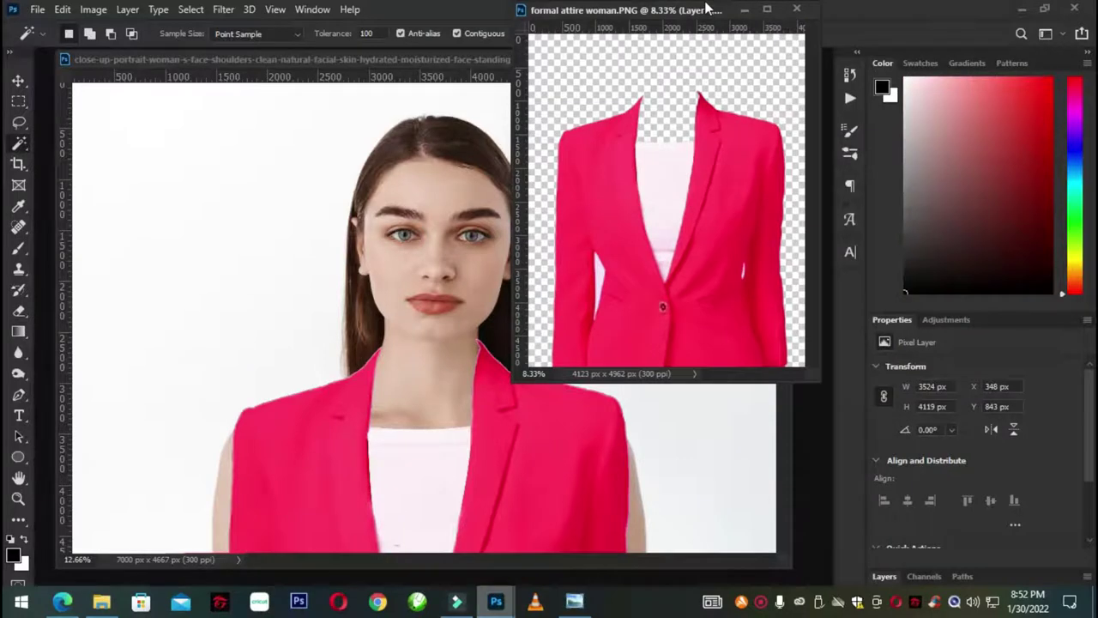
pyautogui.click(884, 576)
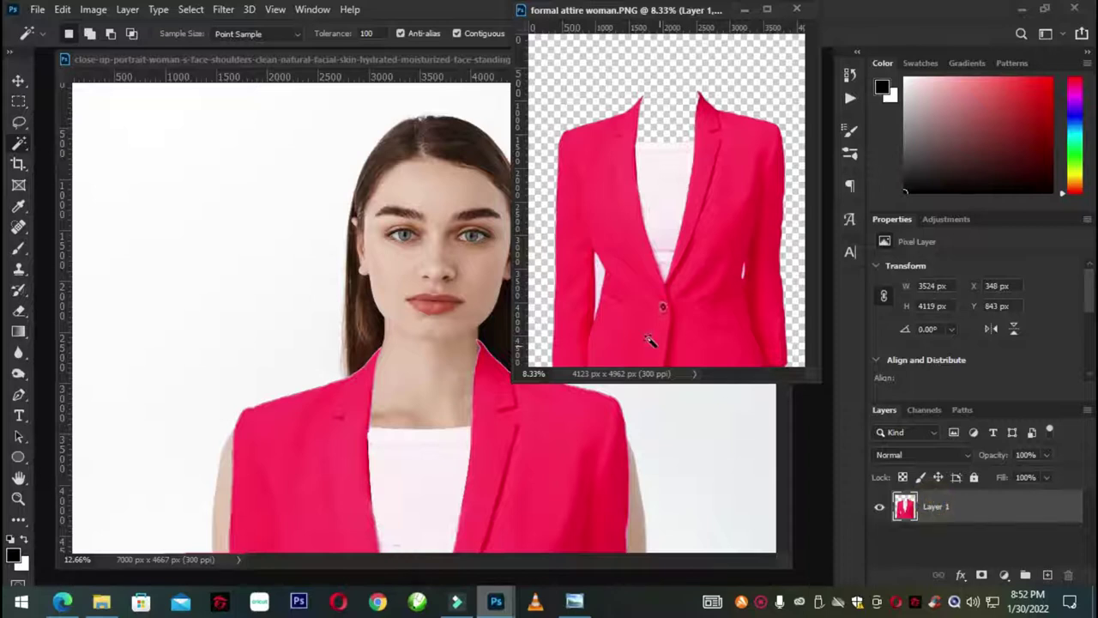
pyautogui.click(464, 60)
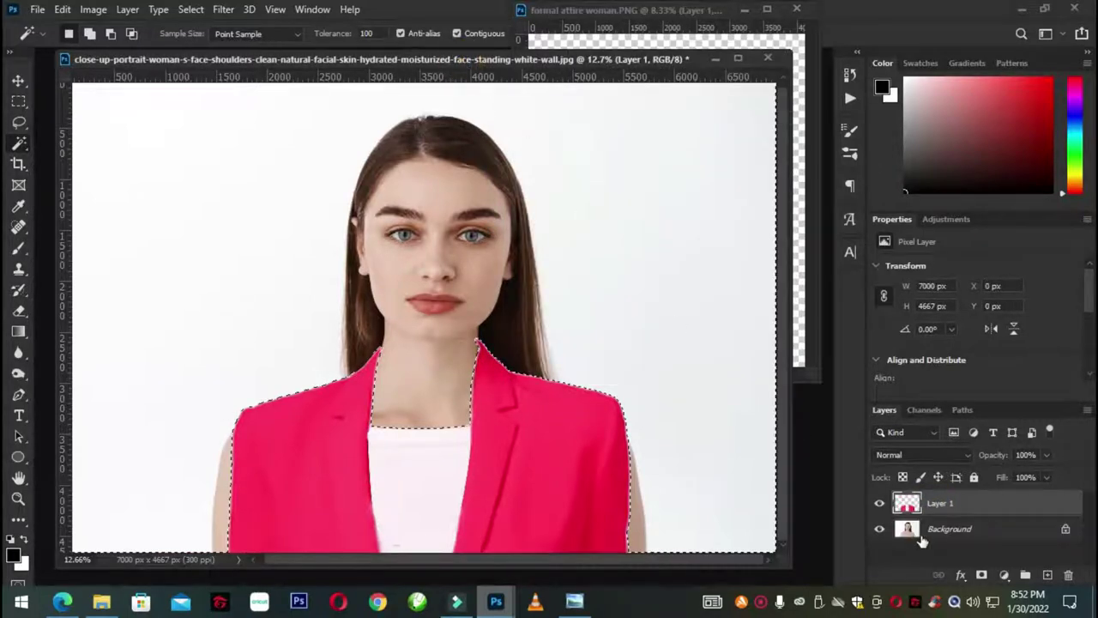
pyautogui.click(880, 503)
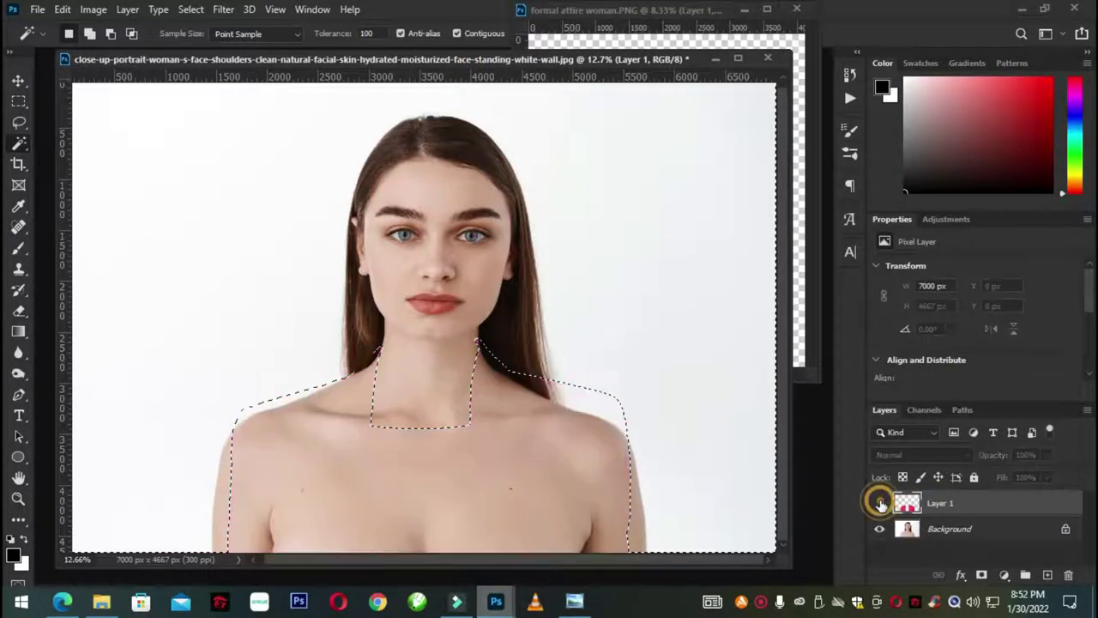
pyautogui.click(879, 504)
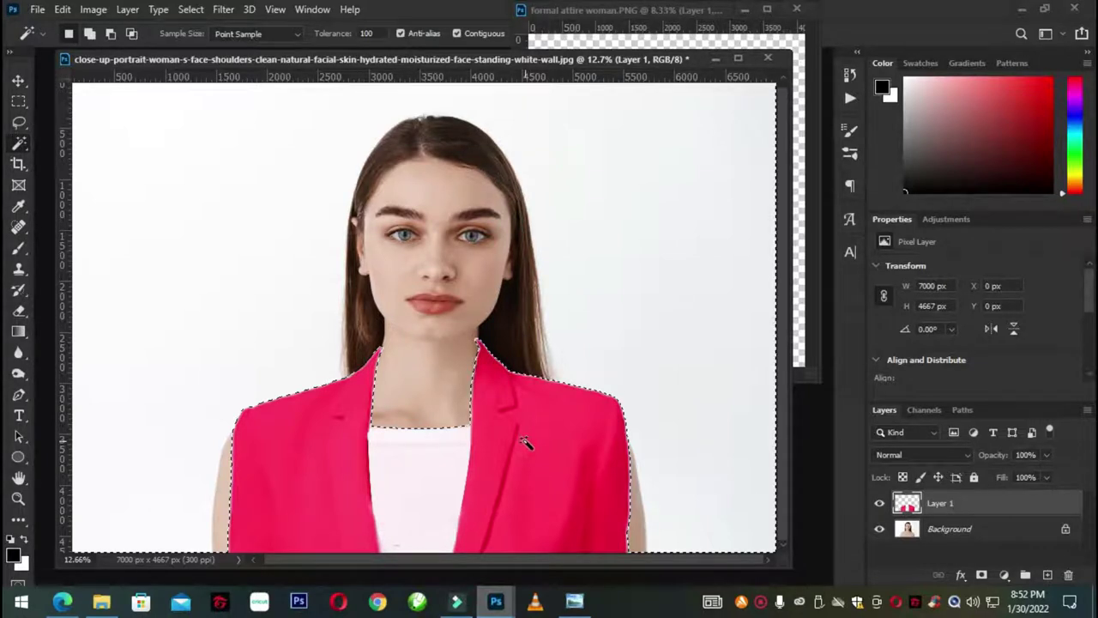
pyautogui.scroll(1, 526, 442)
pyautogui.scroll(2, 490, 417)
pyautogui.scroll(2, 497, 381)
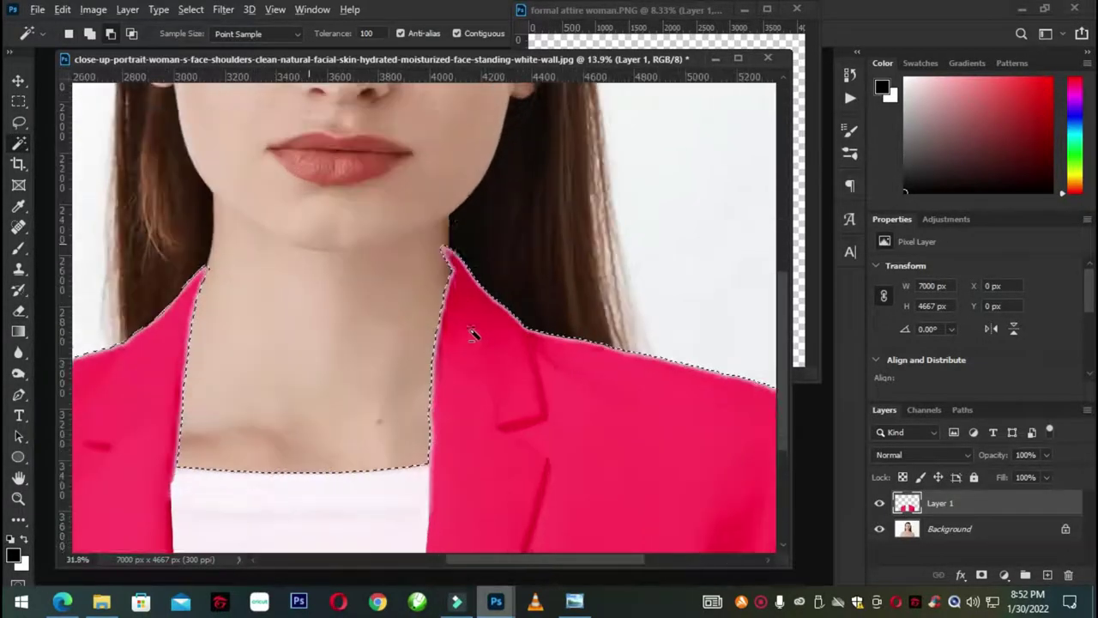
pyautogui.scroll(1, 471, 326)
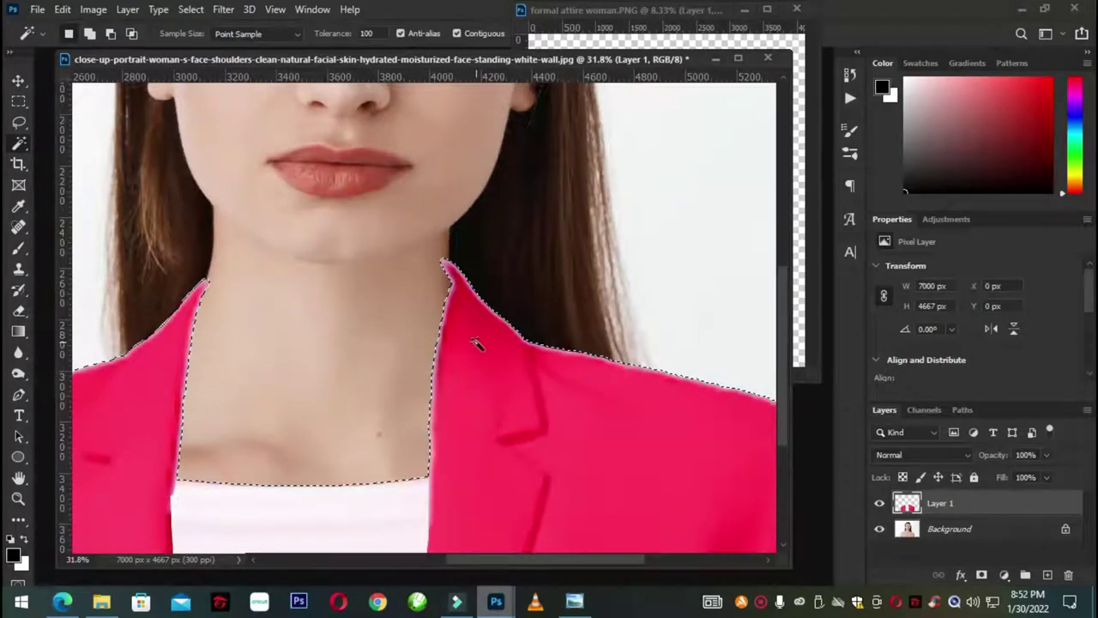
pyautogui.scroll(-1, 477, 343)
# - Apply a 10-pixel Feather Radius to the jacket selection
pyautogui.scroll(-3, 477, 344)
pyautogui.rightClick(480, 375)
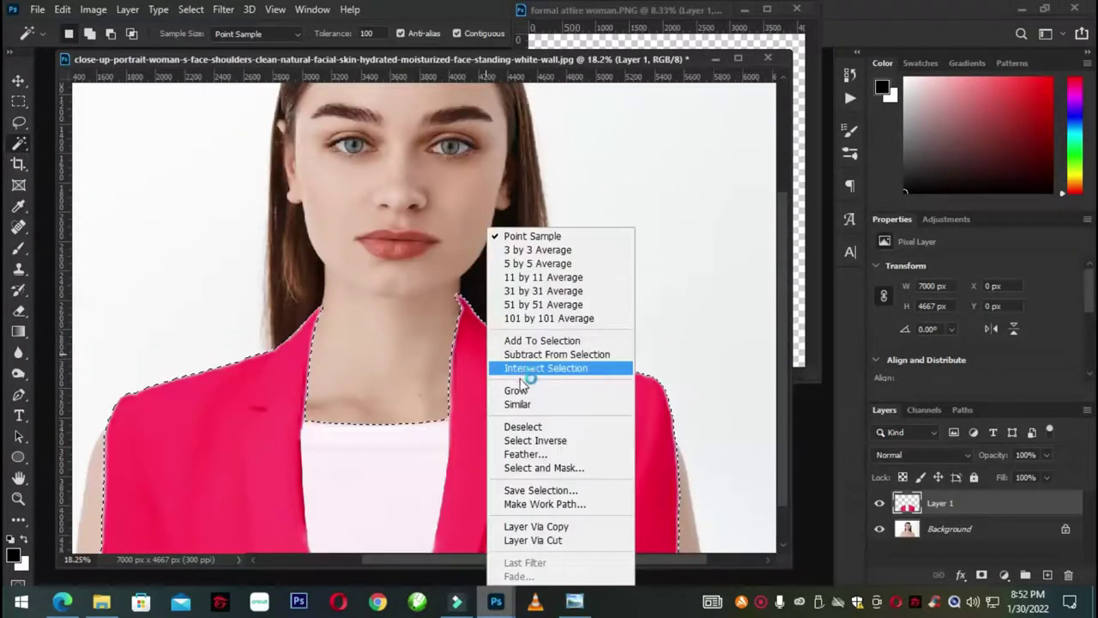
pyautogui.click(523, 455)
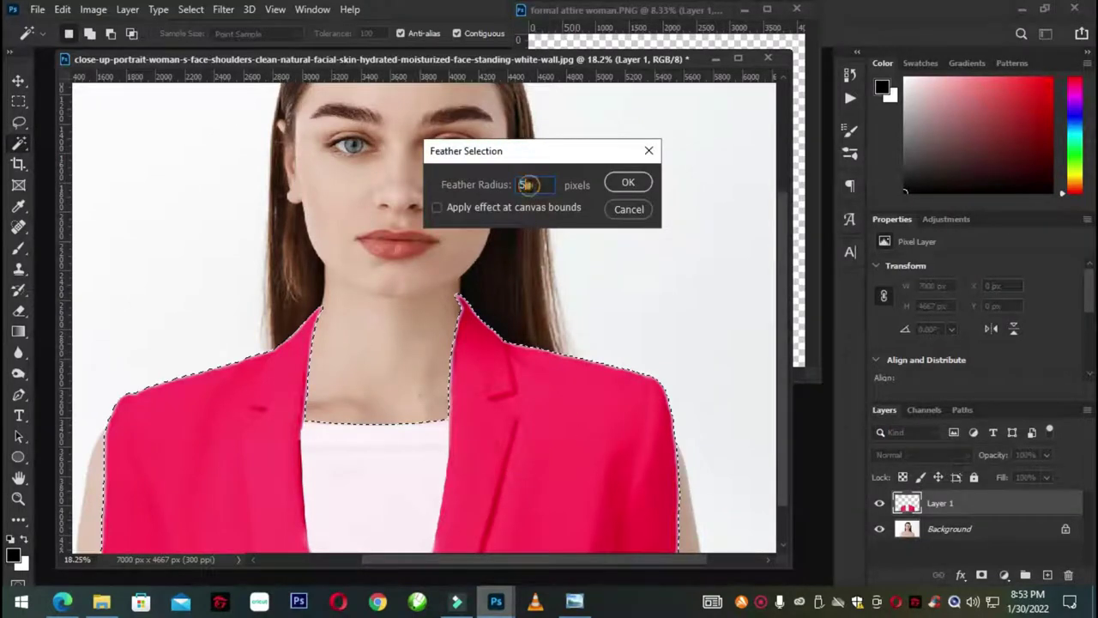
pyautogui.write('10')
pyautogui.click(628, 184)
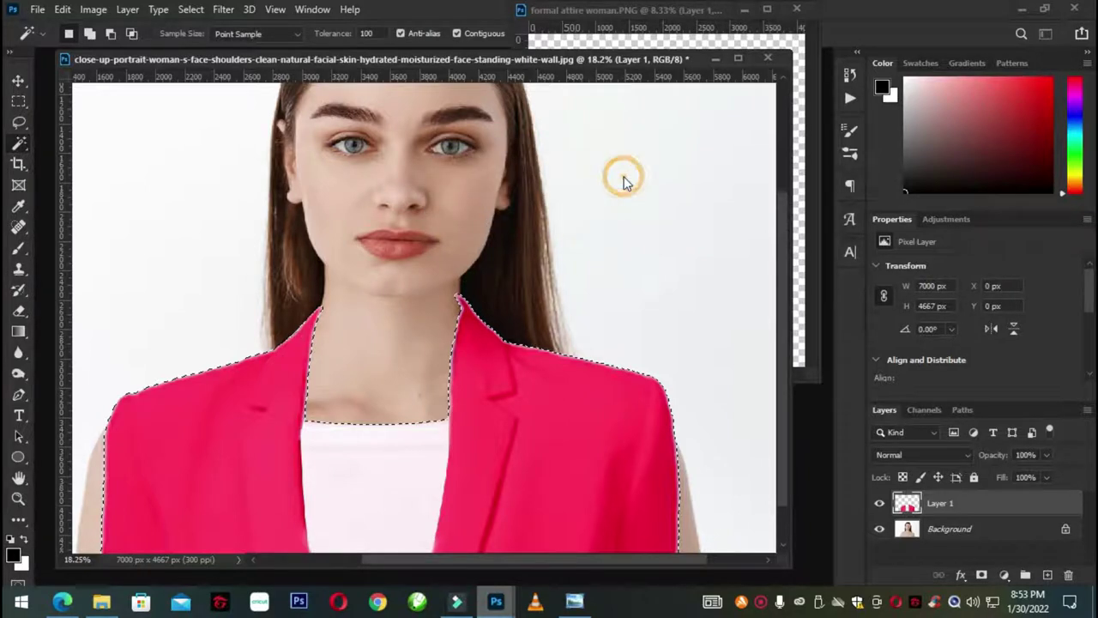
pyautogui.scroll(3, 473, 321)
pyautogui.scroll(2, 473, 321)
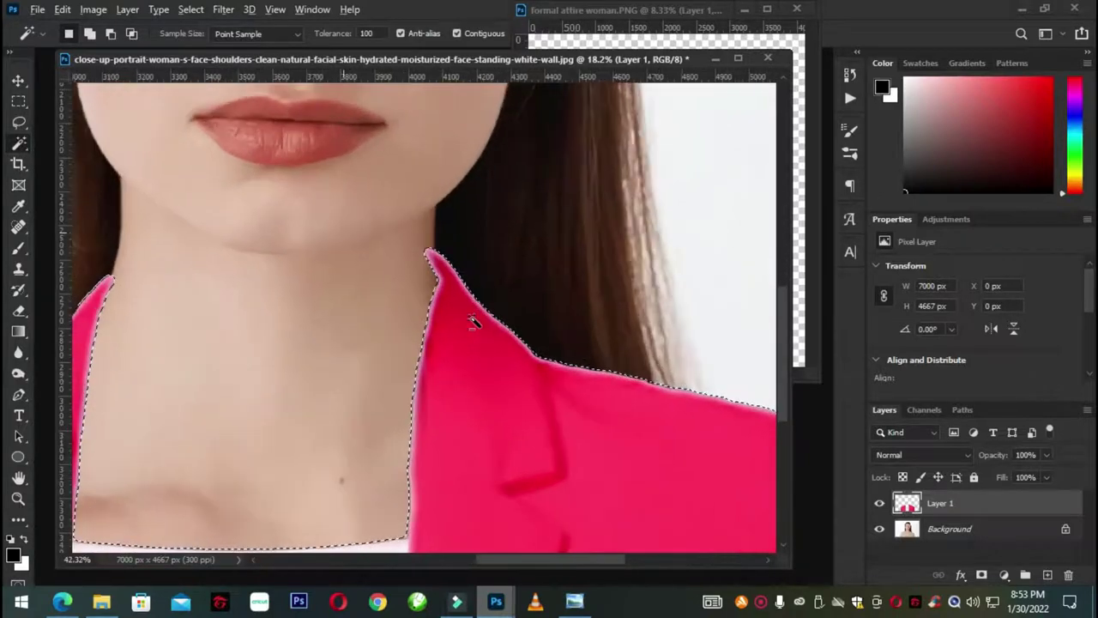
pyautogui.scroll(2, 455, 281)
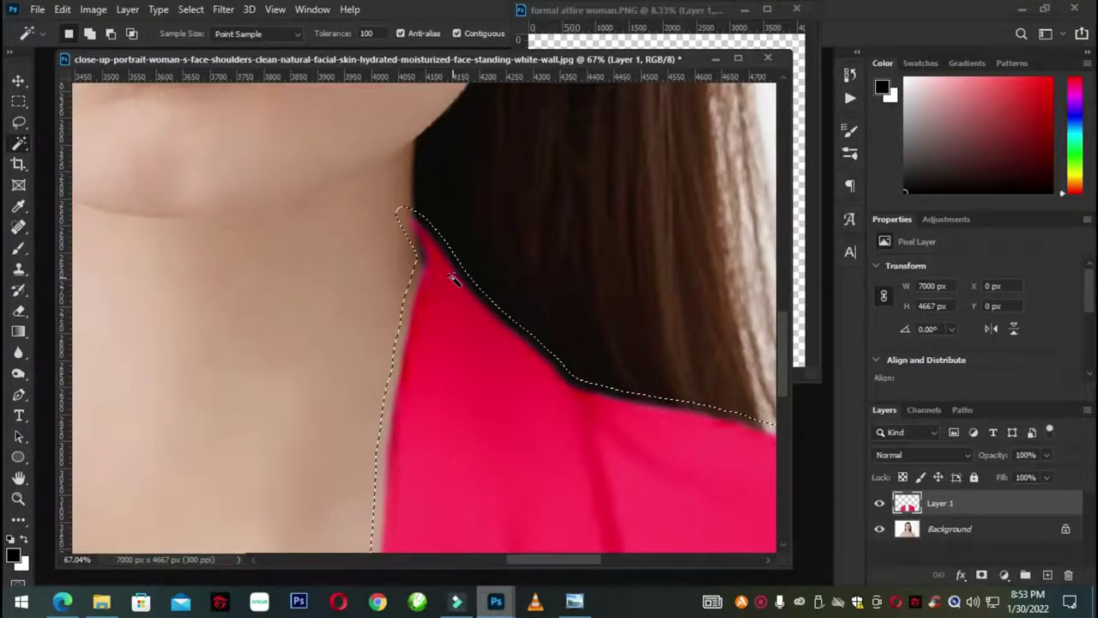
pyautogui.scroll(-2, 455, 278)
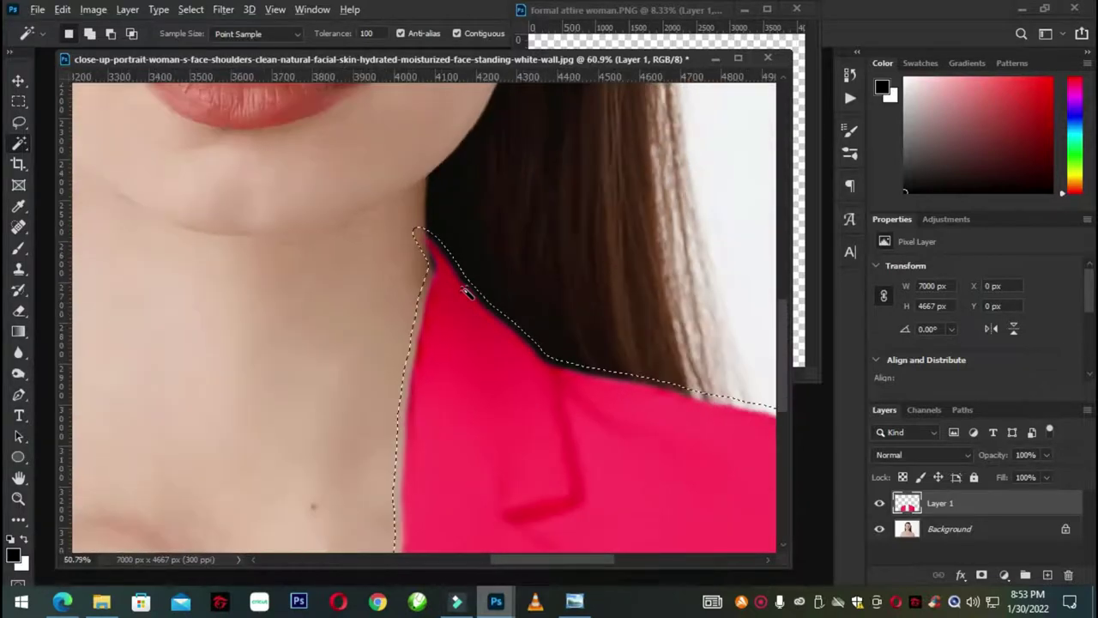
pyautogui.scroll(-2, 459, 283)
pyautogui.scroll(-2, 465, 291)
pyautogui.scroll(-2, 467, 291)
pyautogui.scroll(-1, 439, 361)
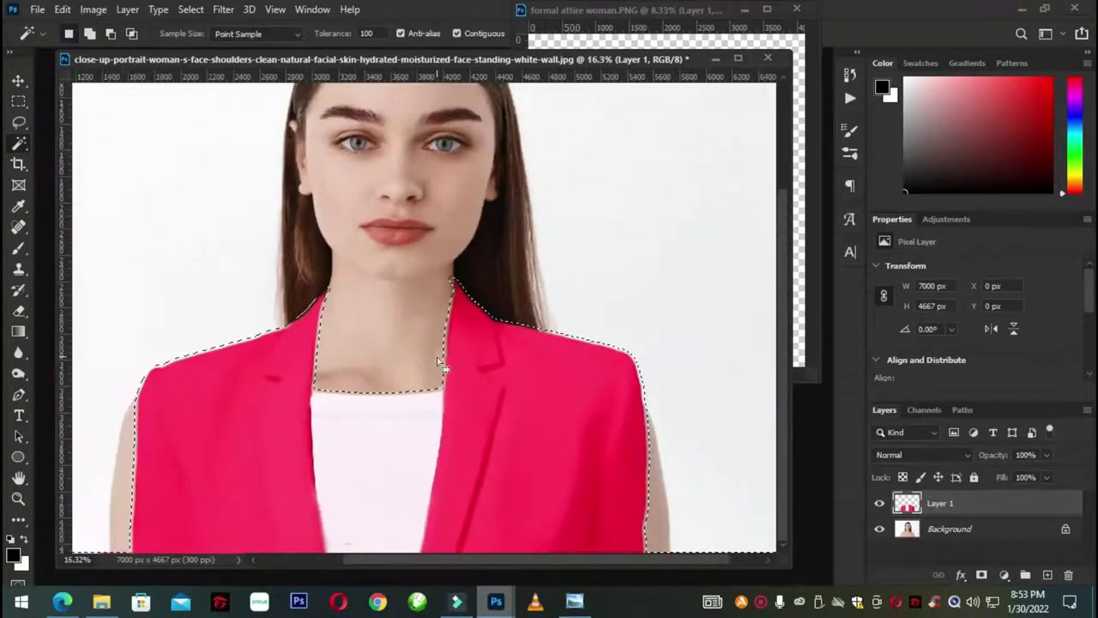
pyautogui.scroll(1, 448, 365)
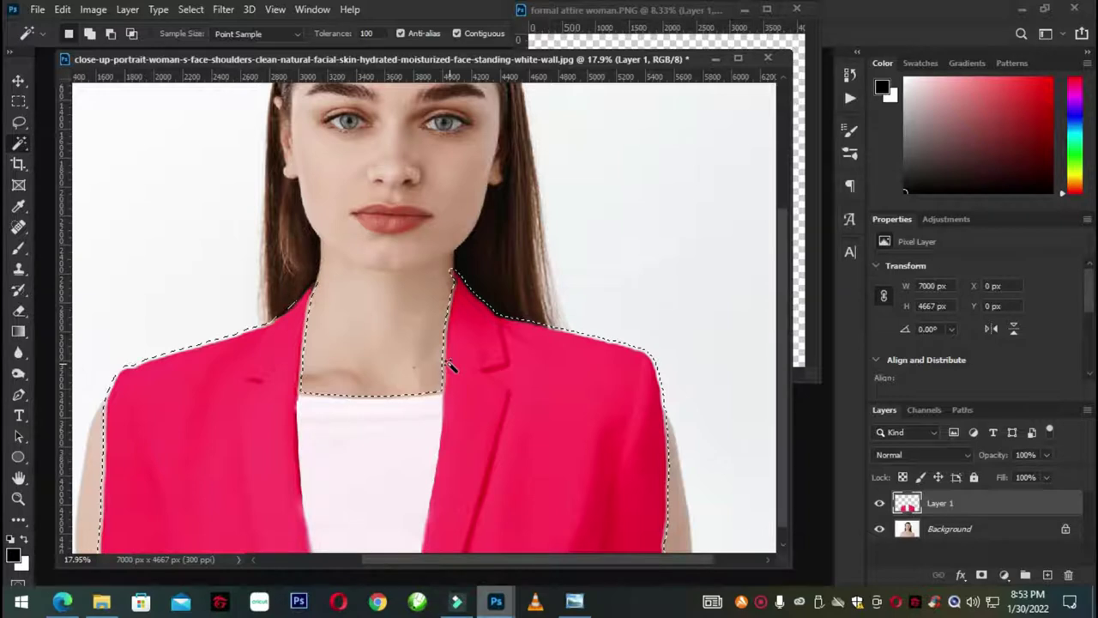
pyautogui.scroll(-2, 450, 365)
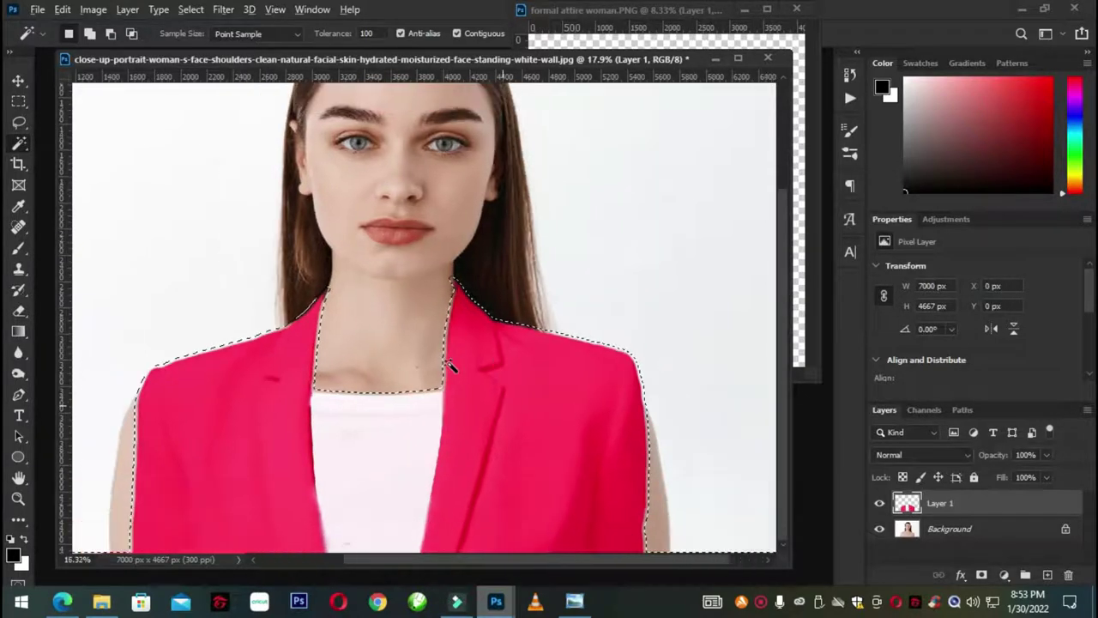
pyautogui.scroll(-2, 451, 365)
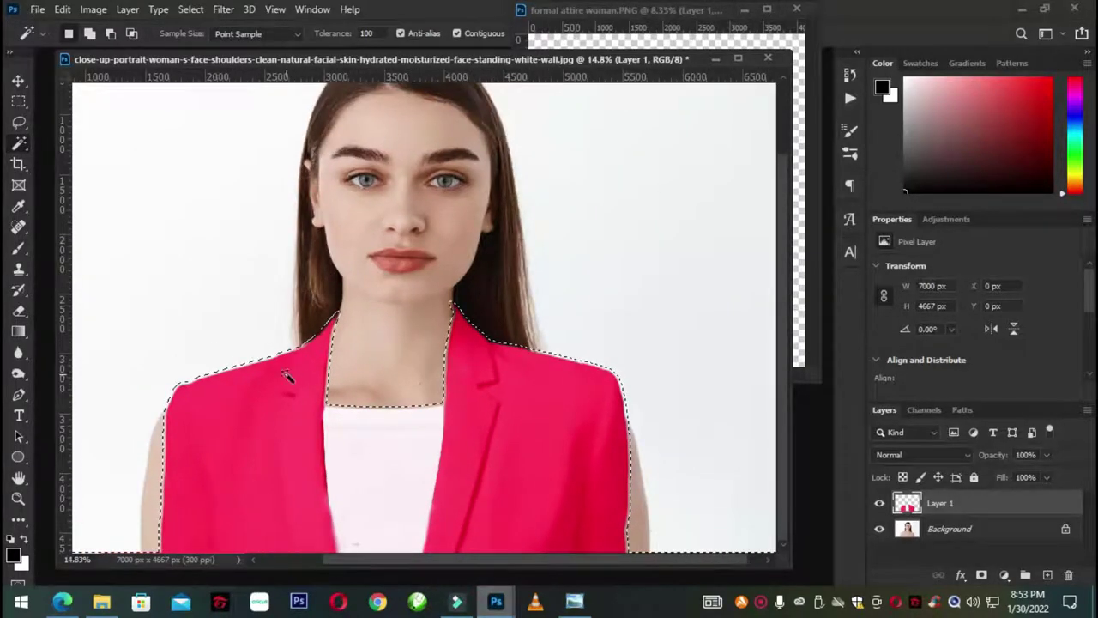
# - Deselect everything and switch to the Move tool
pyautogui.click(190, 9)
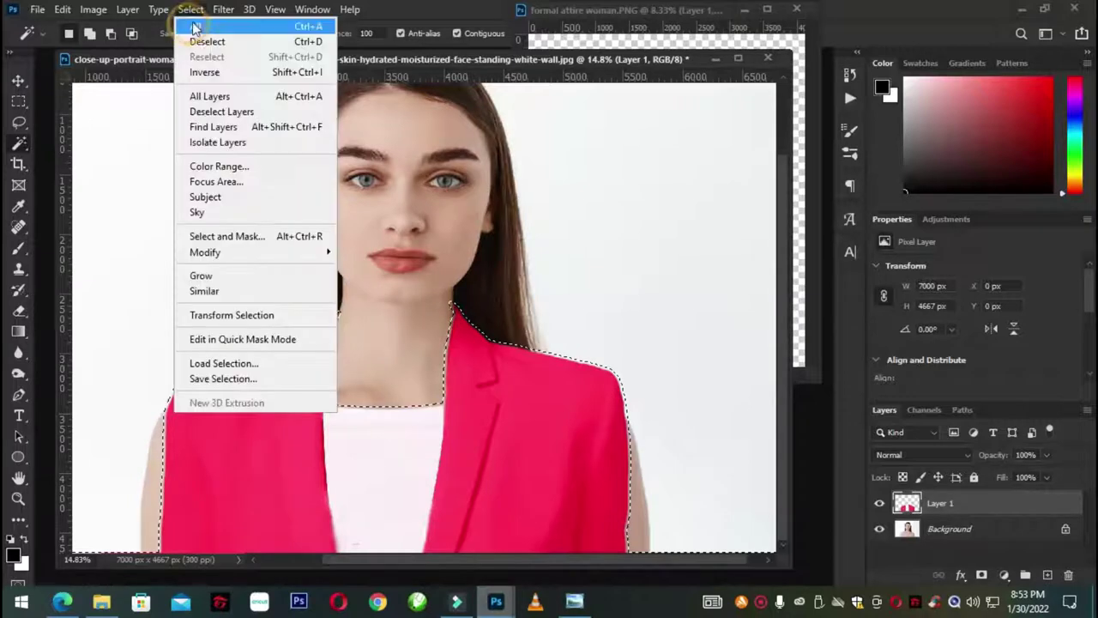
pyautogui.click(204, 41)
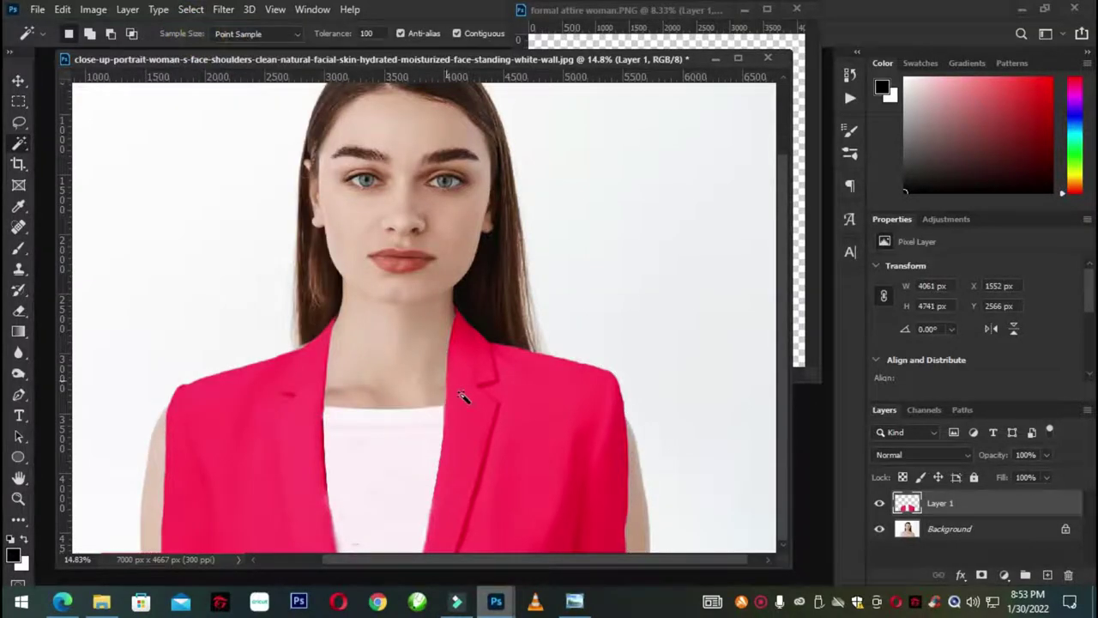
pyautogui.click(18, 80)
pyautogui.scroll(-1, 446, 420)
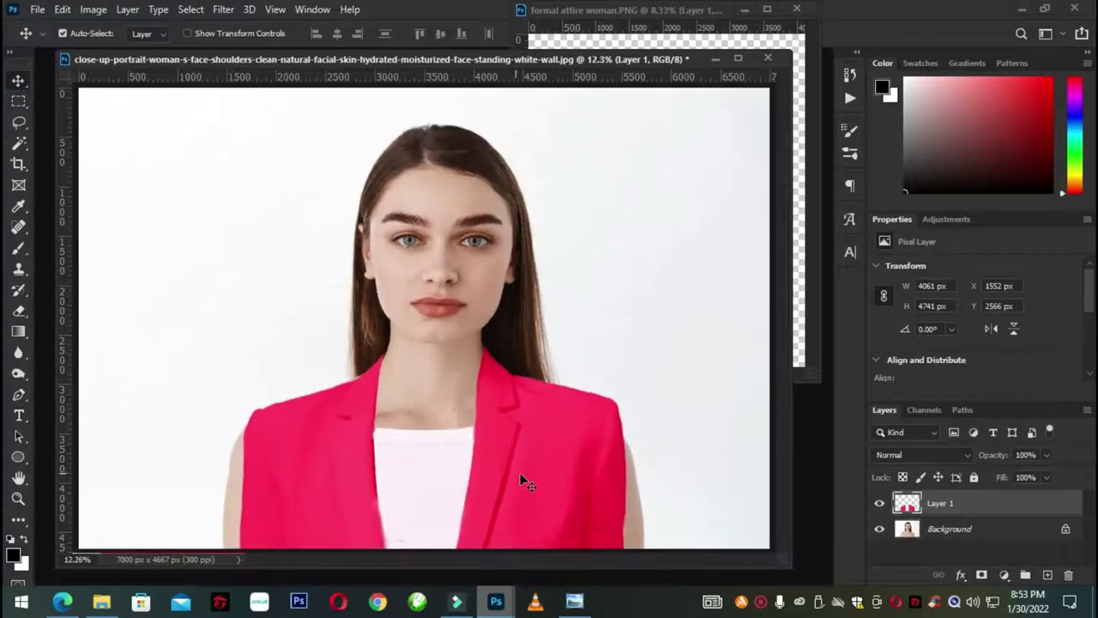
# - Enlarge the jacket to about 102%, nudge it down and left, and commit
pyautogui.hotkey('ctrl', 't')
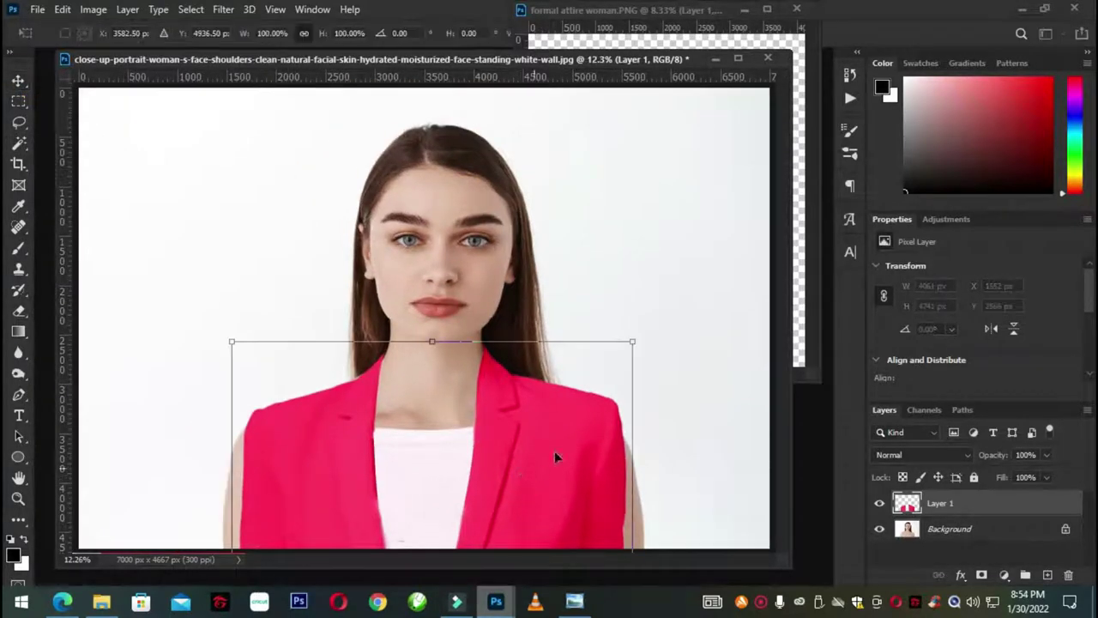
pyautogui.moveTo(631, 343); pyautogui.dragTo(638, 334)
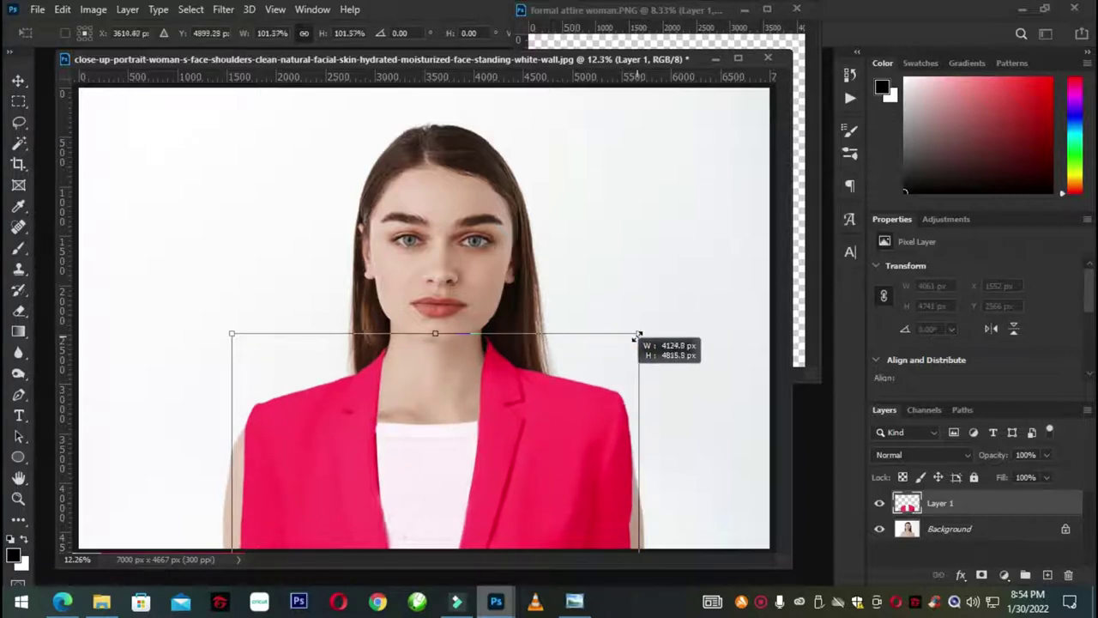
pyautogui.moveTo(561, 420); pyautogui.dragTo(566, 435)
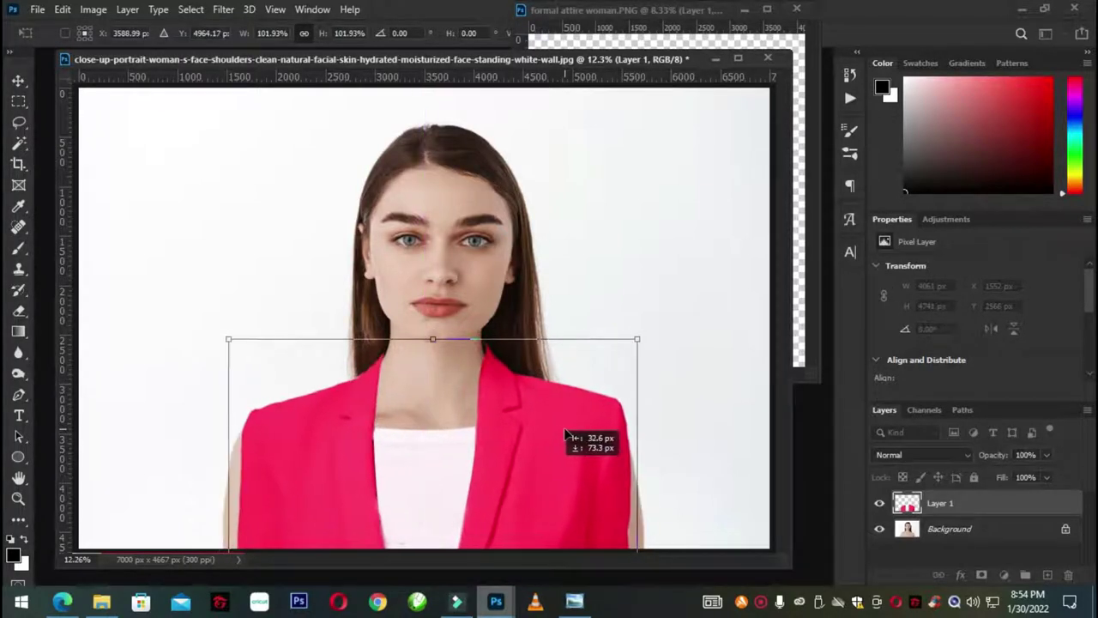
pyautogui.moveTo(567, 435); pyautogui.dragTo(563, 434)
pyautogui.press('Left')
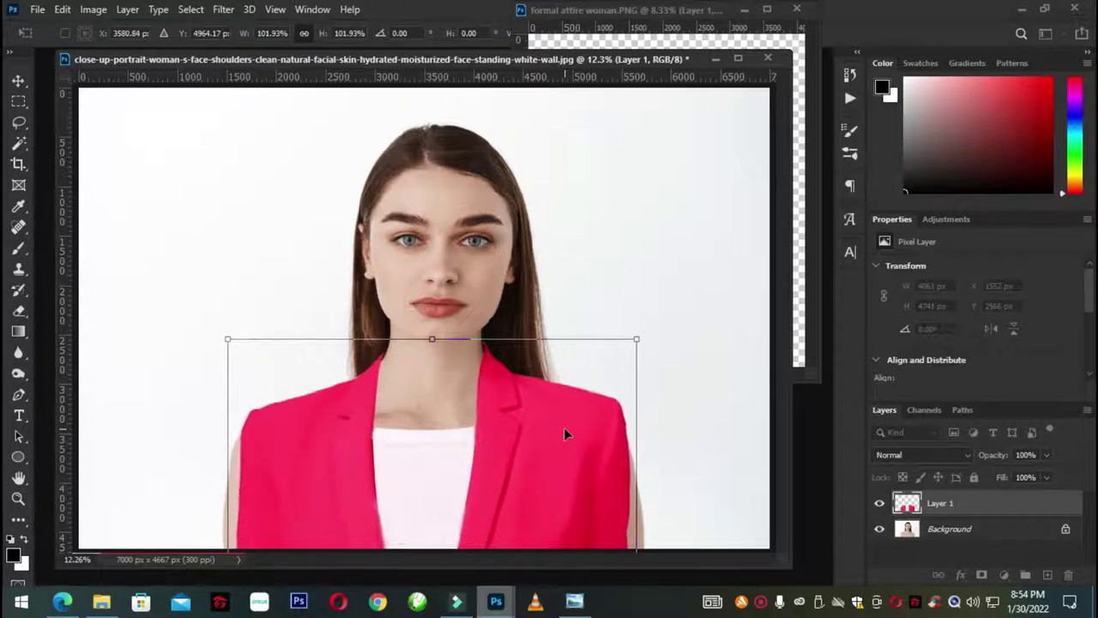
pyautogui.press('Down')
pyautogui.press('Down')
pyautogui.press('Down')
pyautogui.press('Down')
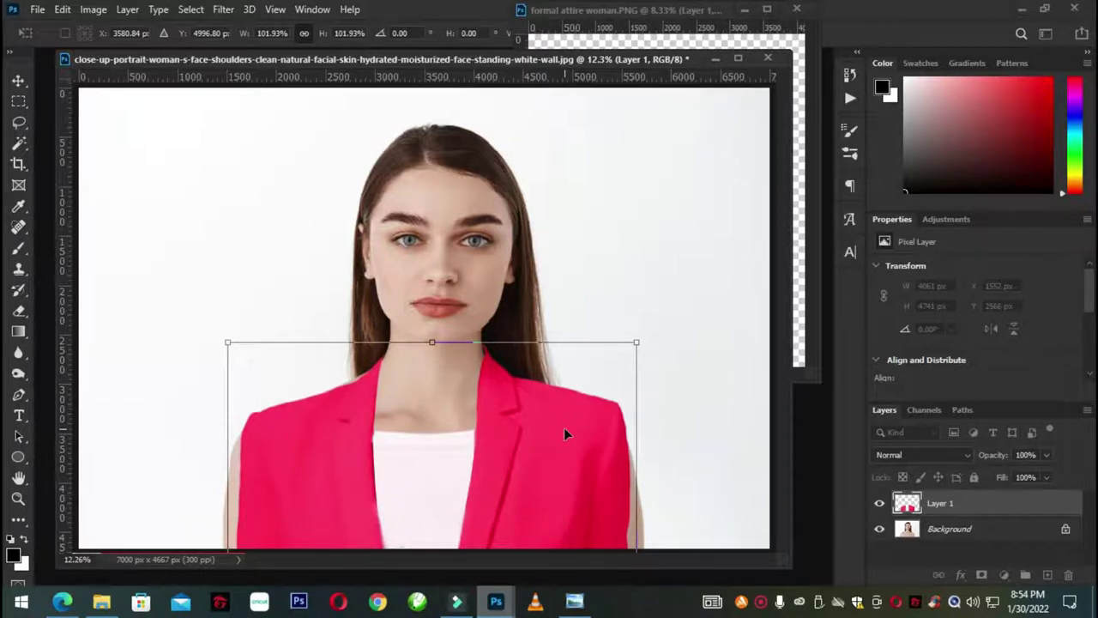
pyautogui.press('Return')
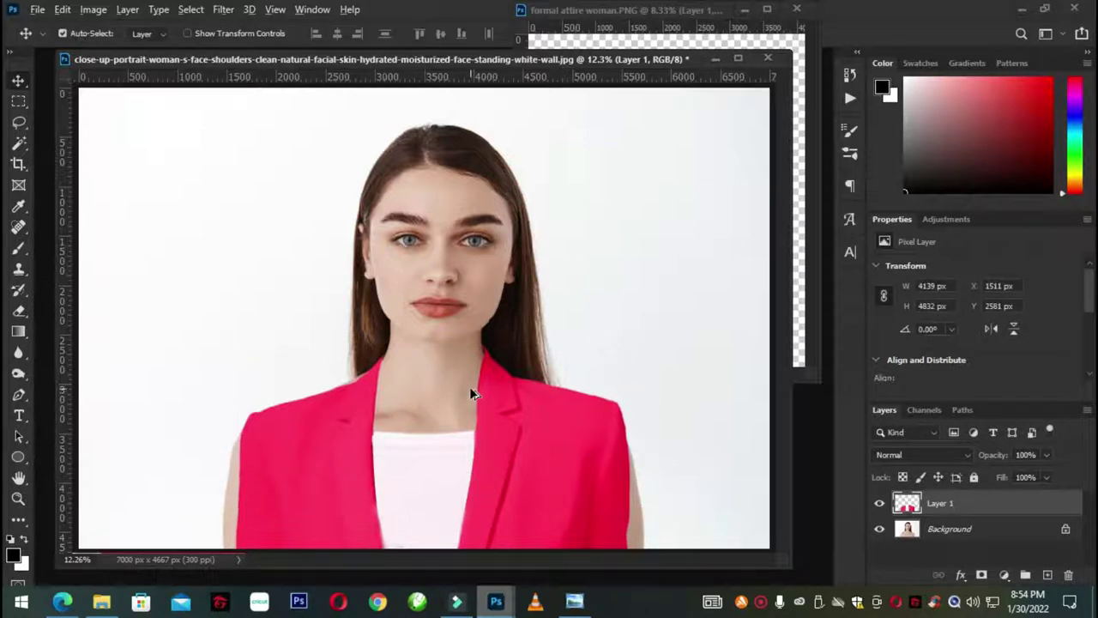
# - Zoom in on the jacket's collar edge at the neck, then switch to Rectangular Marquee
pyautogui.scroll(2, 472, 386)
pyautogui.scroll(2, 480, 384)
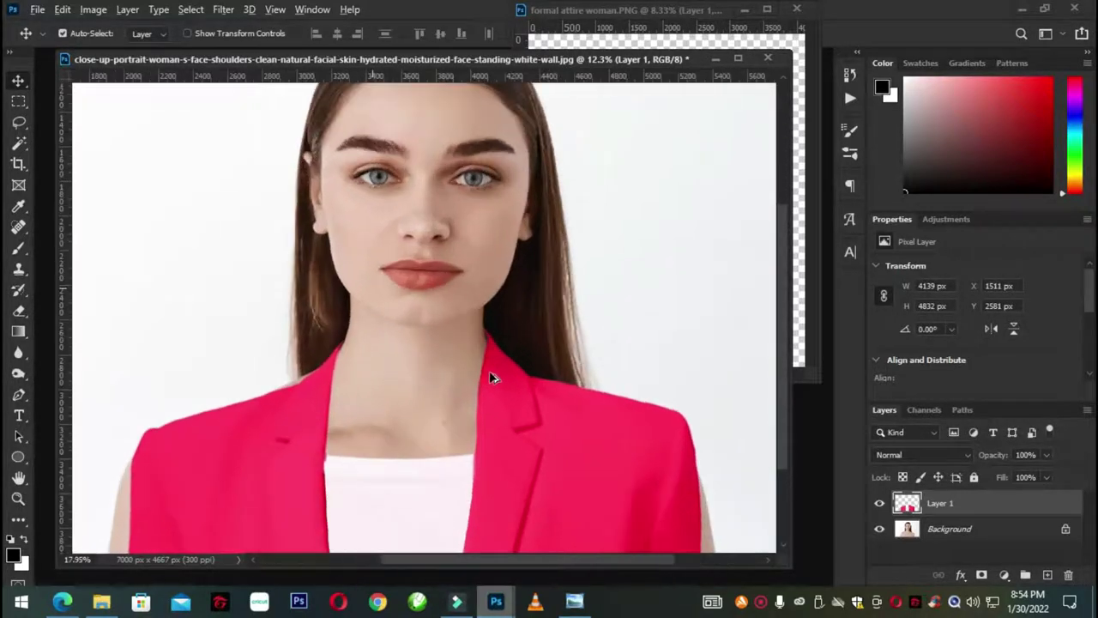
pyautogui.scroll(2, 490, 377)
pyautogui.scroll(4, 490, 377)
pyautogui.scroll(4, 502, 361)
pyautogui.scroll(4, 494, 300)
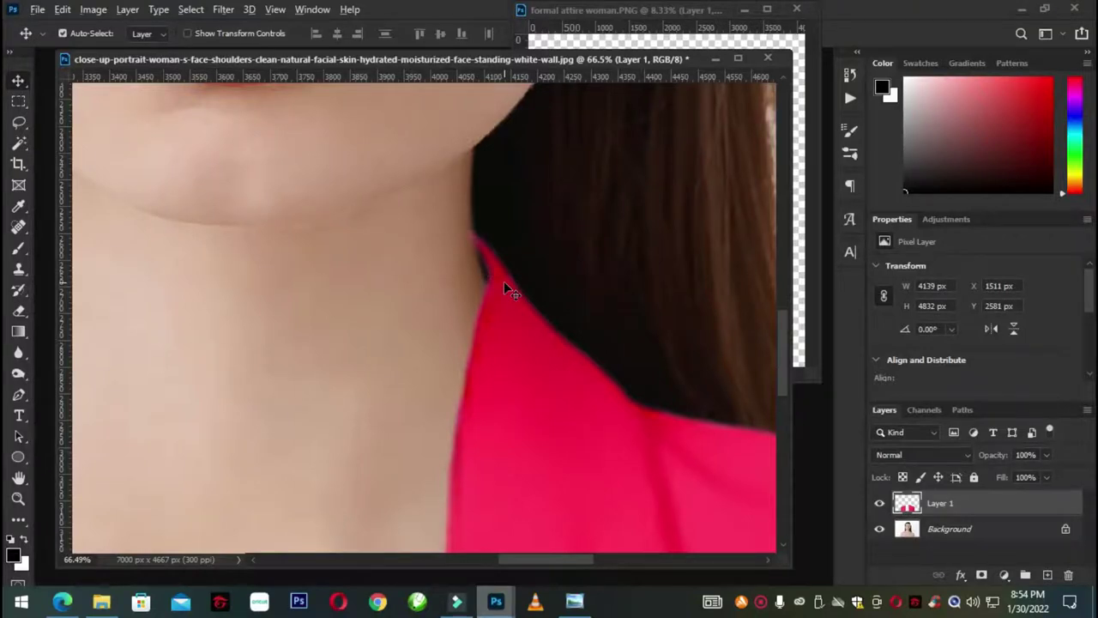
pyautogui.scroll(-4, 505, 284)
pyautogui.scroll(-4, 504, 301)
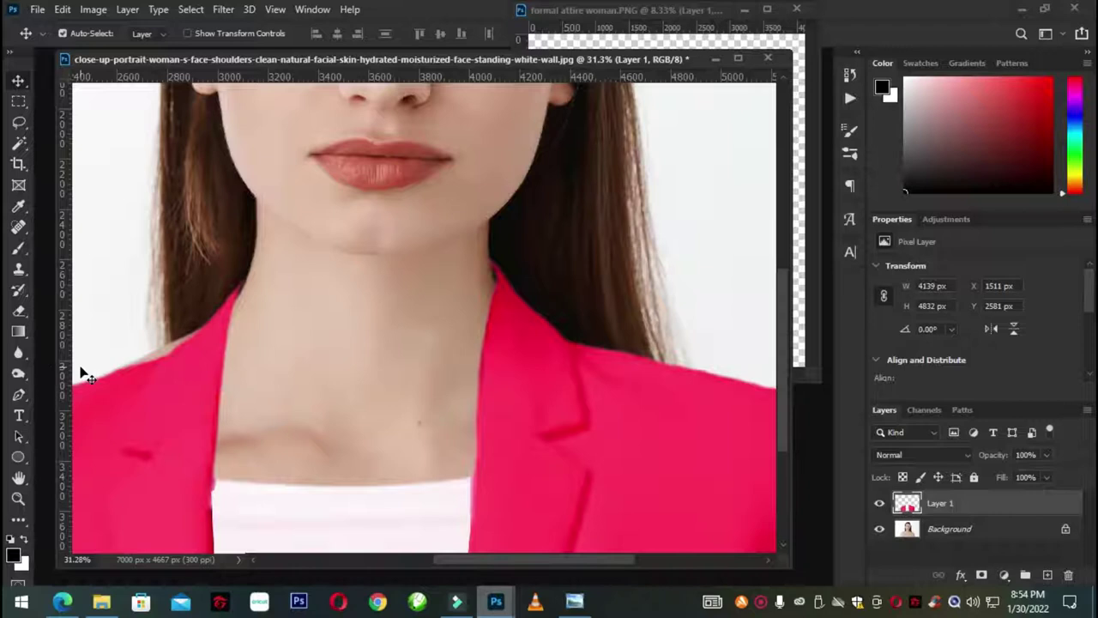
pyautogui.press('m')
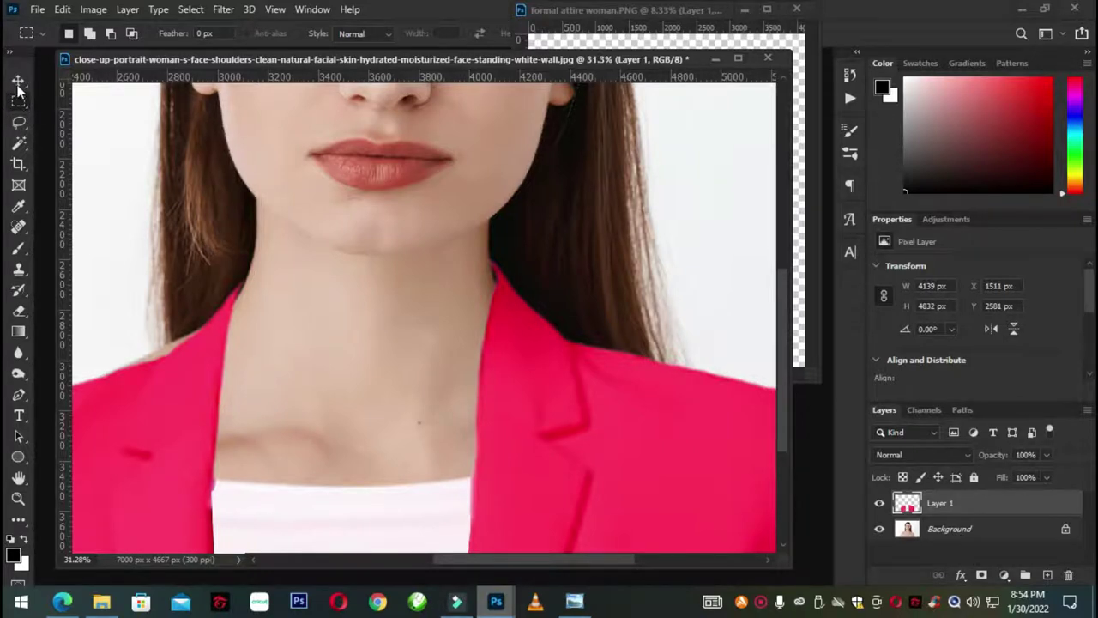
# - Marquee-select the right lapel beside the neck and start a free transform on it
pyautogui.rightClick(21, 103)
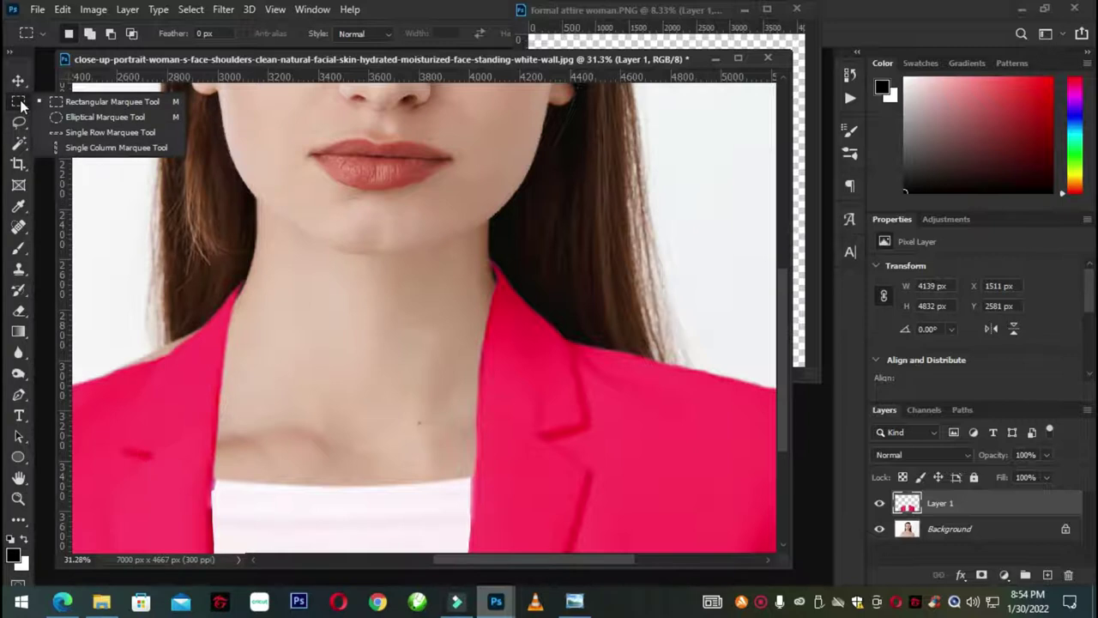
pyautogui.click(79, 104)
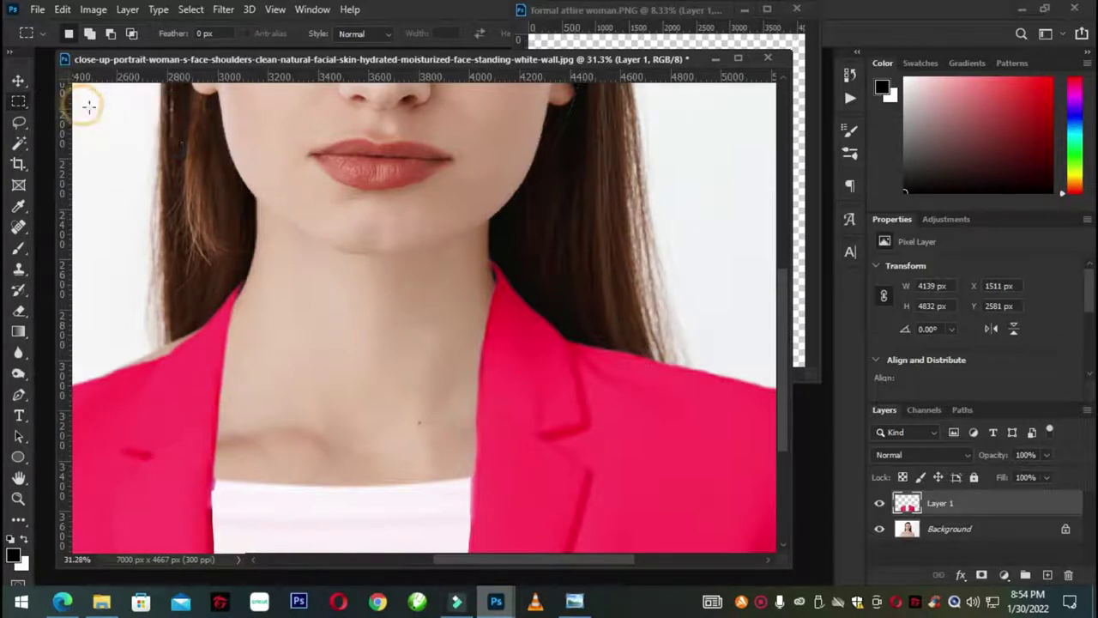
pyautogui.moveTo(461, 245)
pyautogui.mouseDown()
pyautogui.moveTo(581, 458)
pyautogui.moveTo(643, 523)
pyautogui.mouseUp()
pyautogui.hotkey('ctrl', 'd')
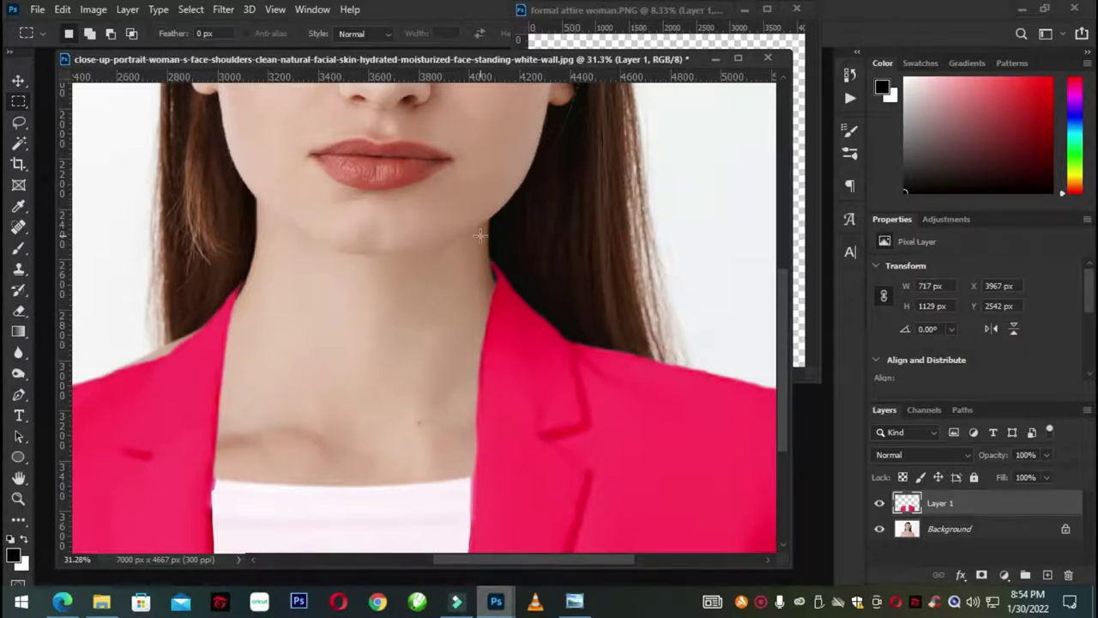
pyautogui.hotkey('ctrl', 't')
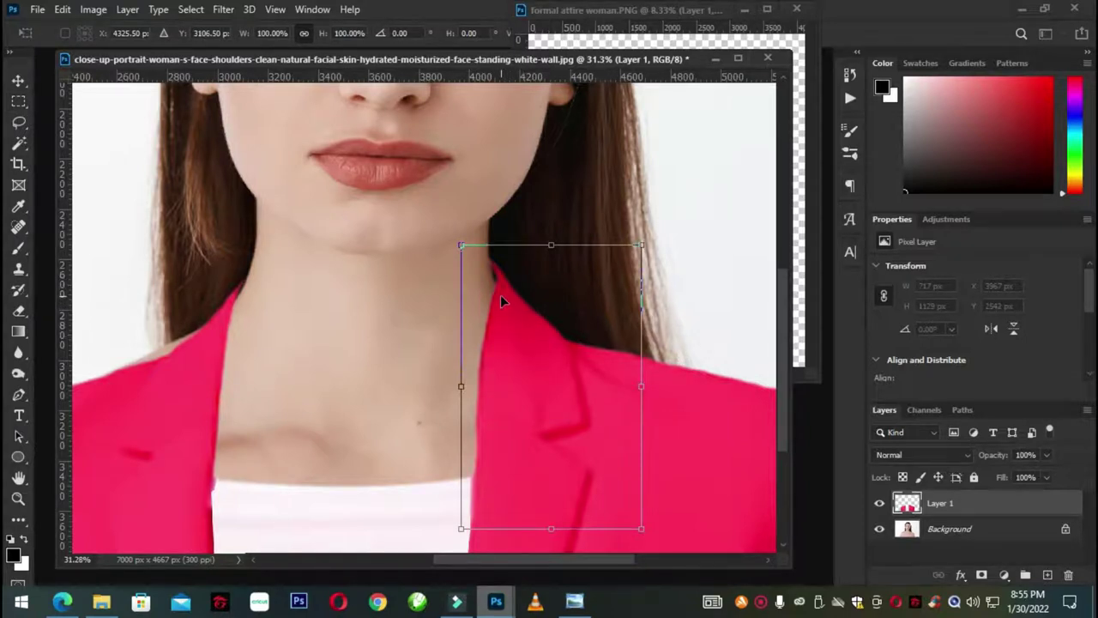
# - Warp the right lapel's top corner inward to meet the neck edge, and commit
pyautogui.rightClick(502, 301)
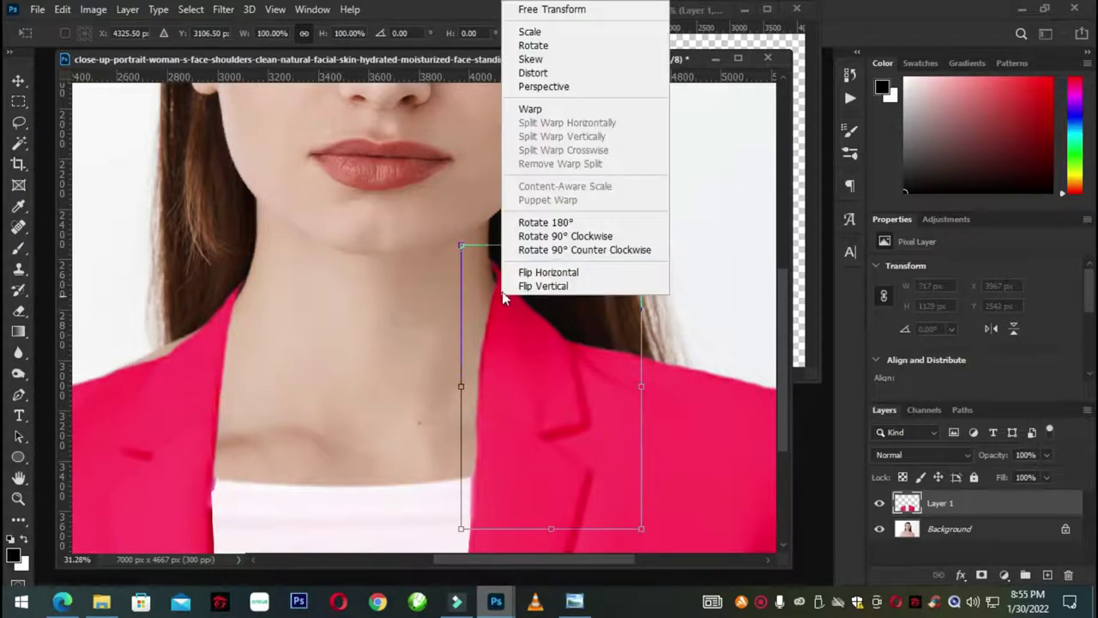
pyautogui.click(531, 110)
pyautogui.moveTo(462, 246); pyautogui.dragTo(449, 247)
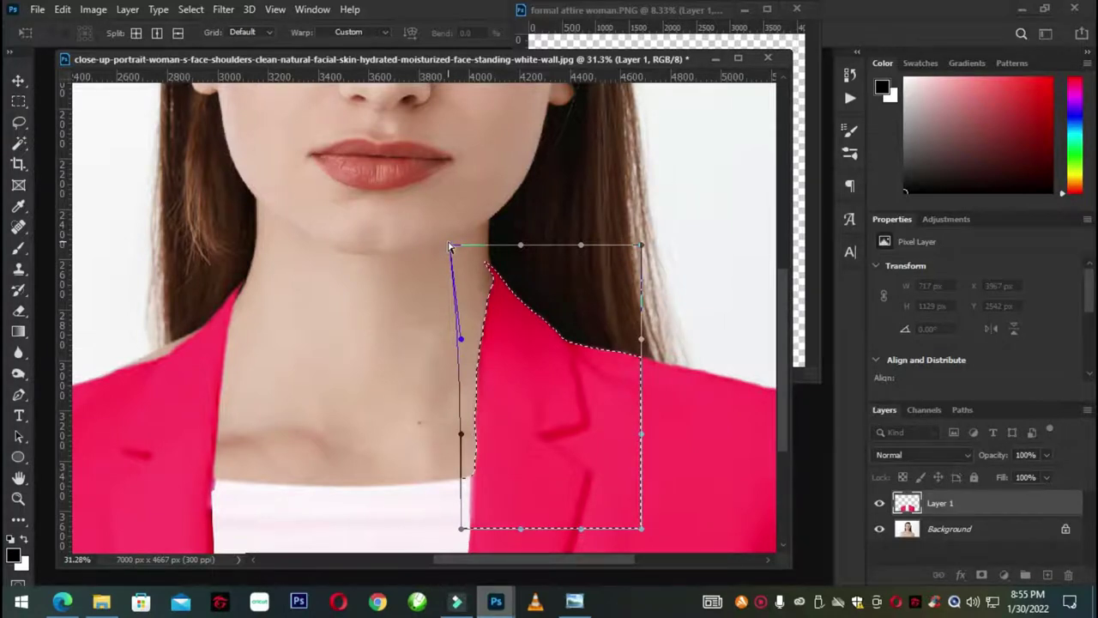
pyautogui.keyDown('alt'); pyautogui.scroll(3, 486, 277); pyautogui.keyUp('alt')
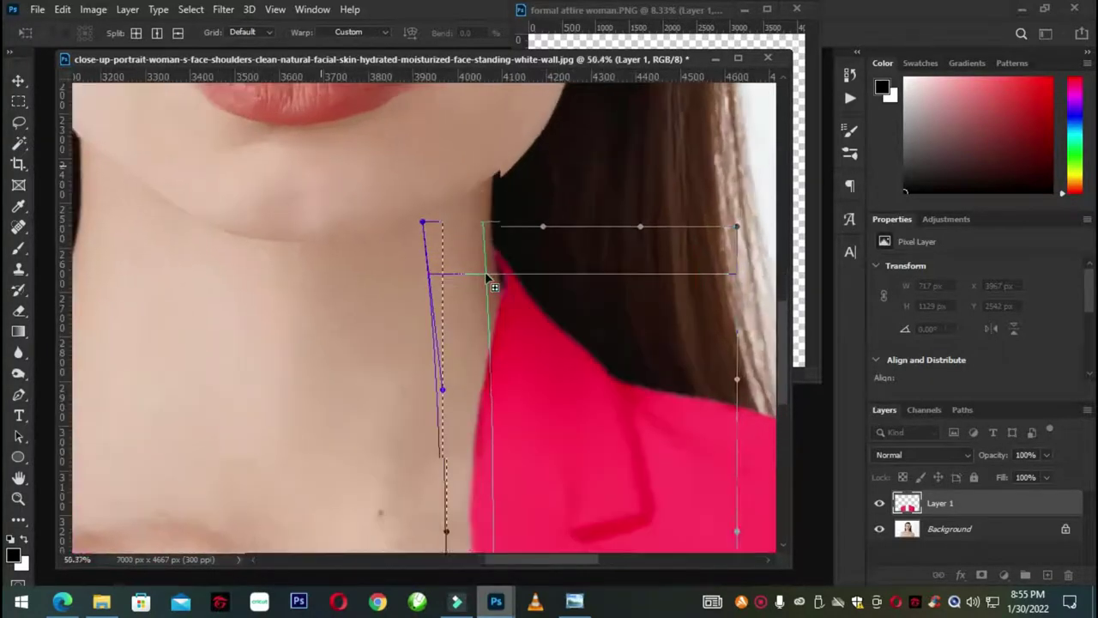
pyautogui.keyDown('alt'); pyautogui.scroll(1, 486, 277); pyautogui.keyUp('alt')
pyautogui.moveTo(417, 220); pyautogui.dragTo(418, 222)
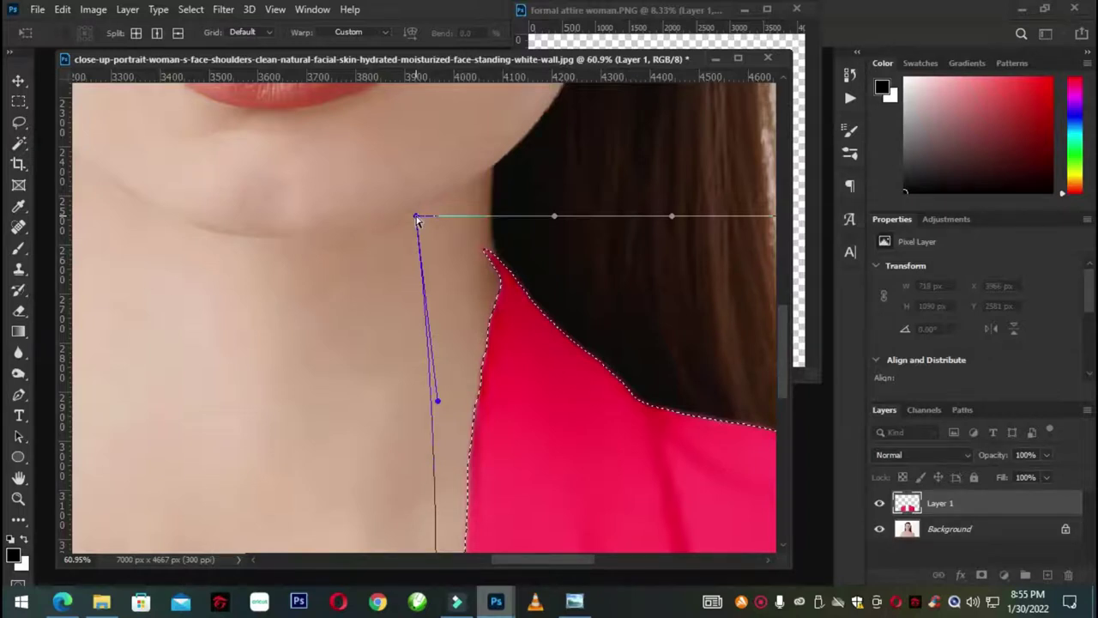
pyautogui.press('Return')
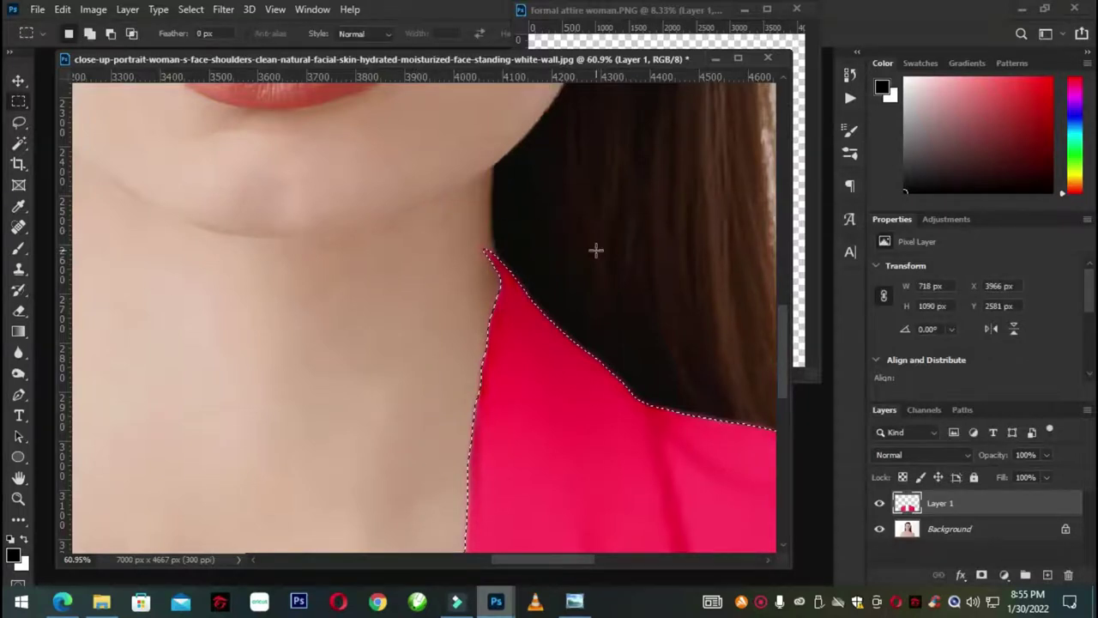
# - Zoom out and pick the Eraser Tool, showing its variant flyout
pyautogui.scroll(-2, 534, 283)
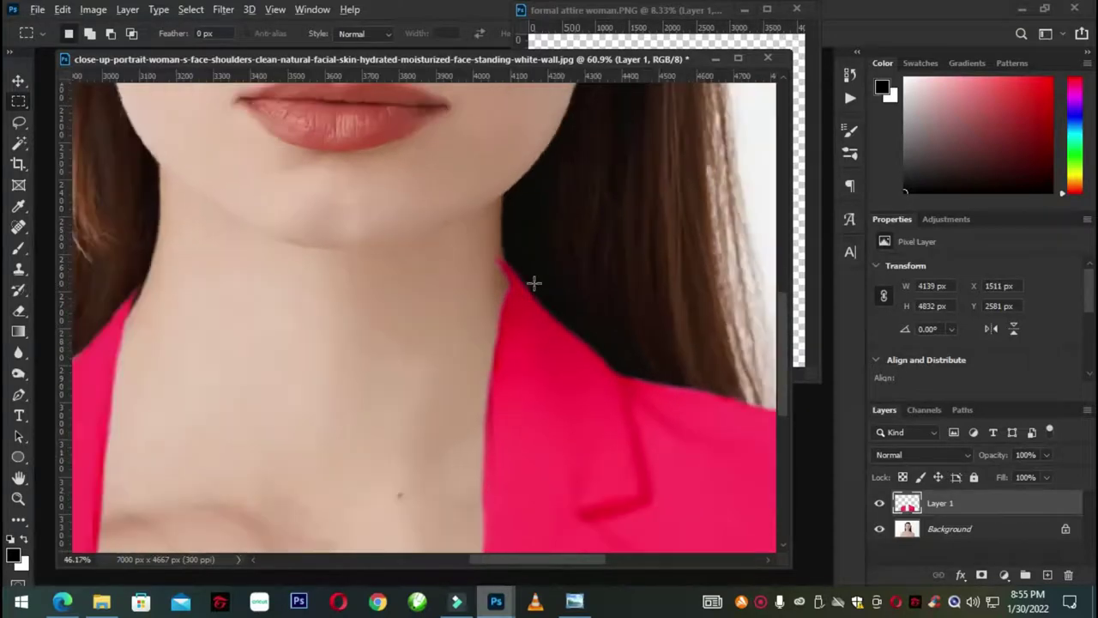
pyautogui.scroll(-2, 532, 287)
pyautogui.scroll(-1, 532, 288)
pyautogui.click(17, 313)
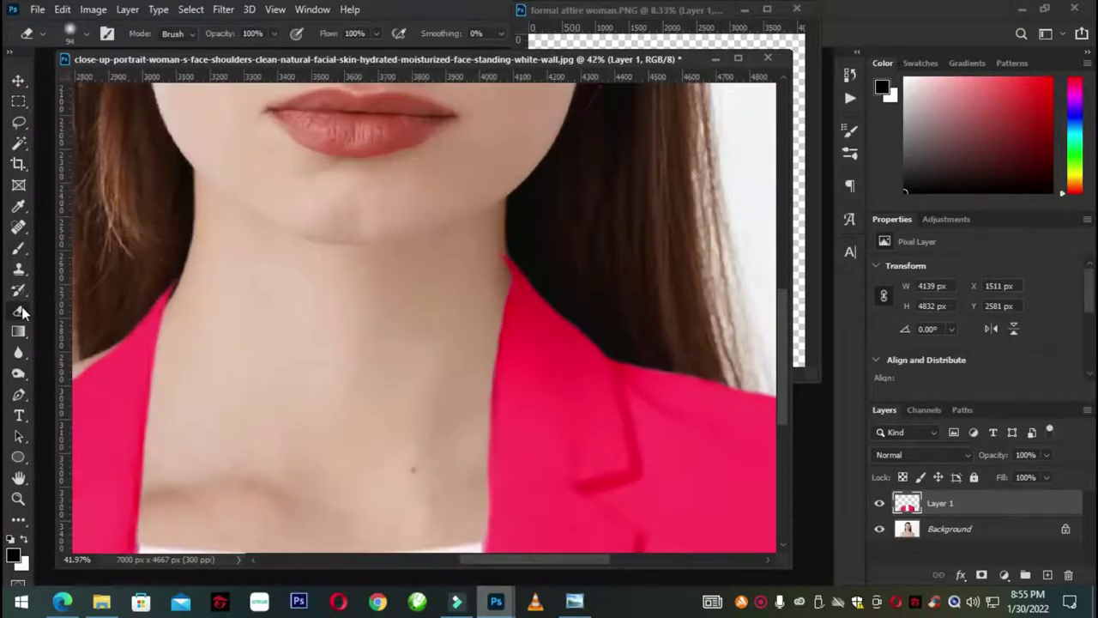
pyautogui.rightClick(17, 313)
# - Erase stray jacket pixels at the neck edge with the standard eraser
pyautogui.click(80, 311)
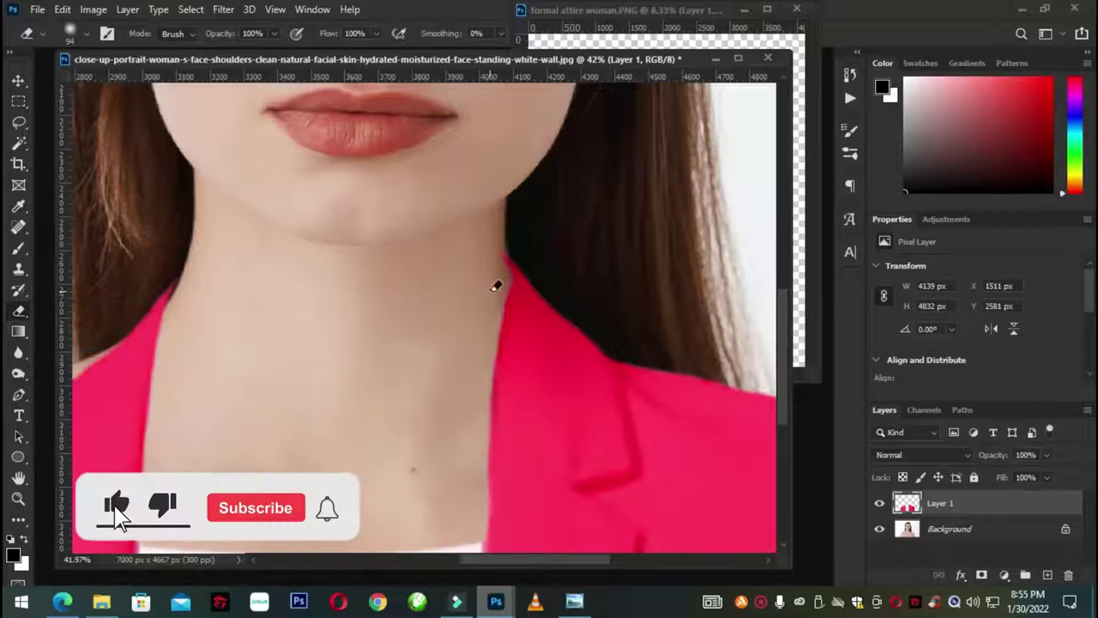
pyautogui.click(501, 250)
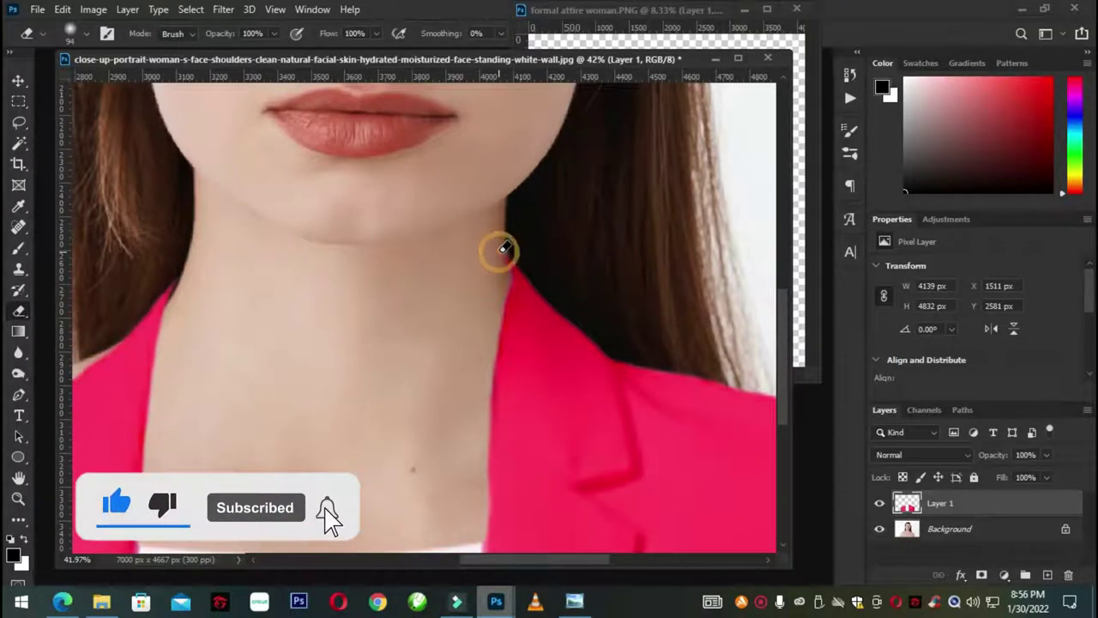
pyautogui.click(501, 250)
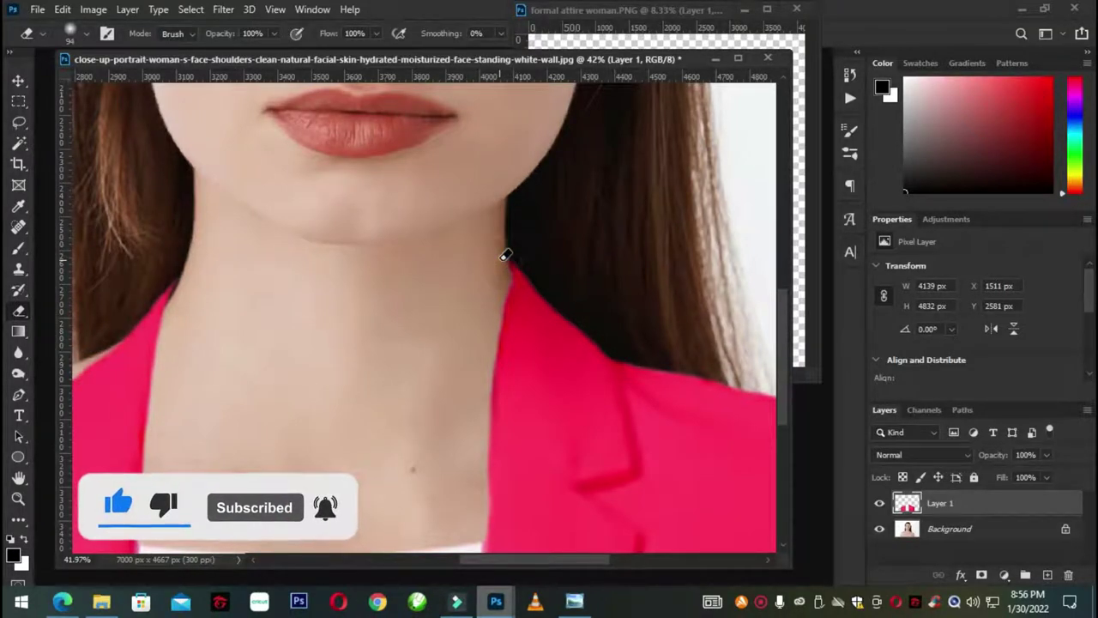
pyautogui.scroll(-2, 505, 308)
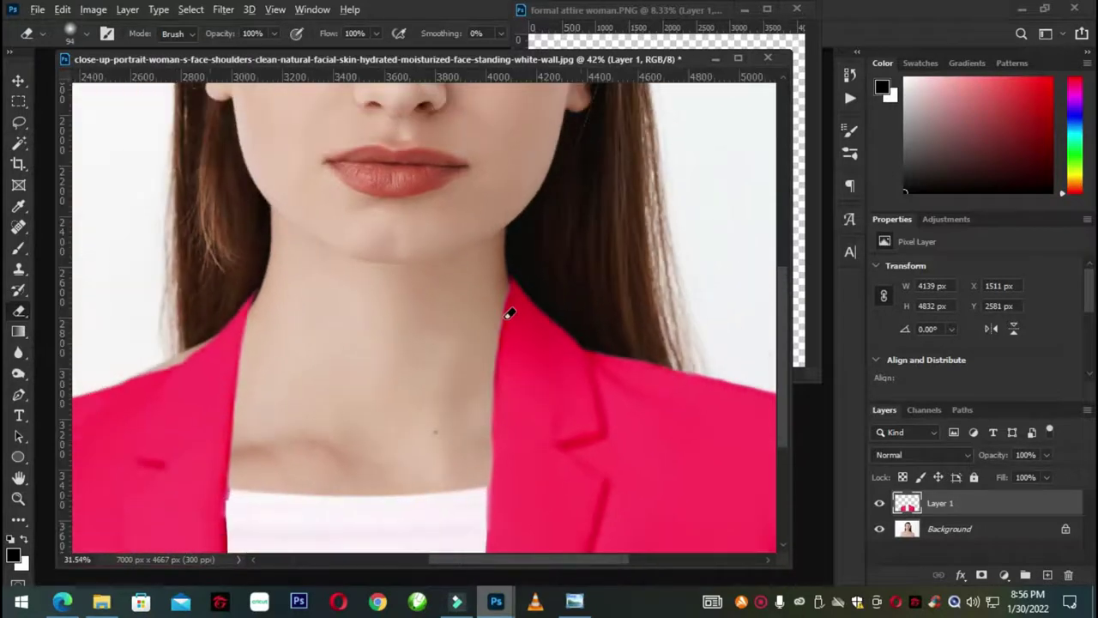
pyautogui.scroll(-2, 505, 307)
pyautogui.scroll(2, 503, 307)
pyautogui.scroll(2, 503, 299)
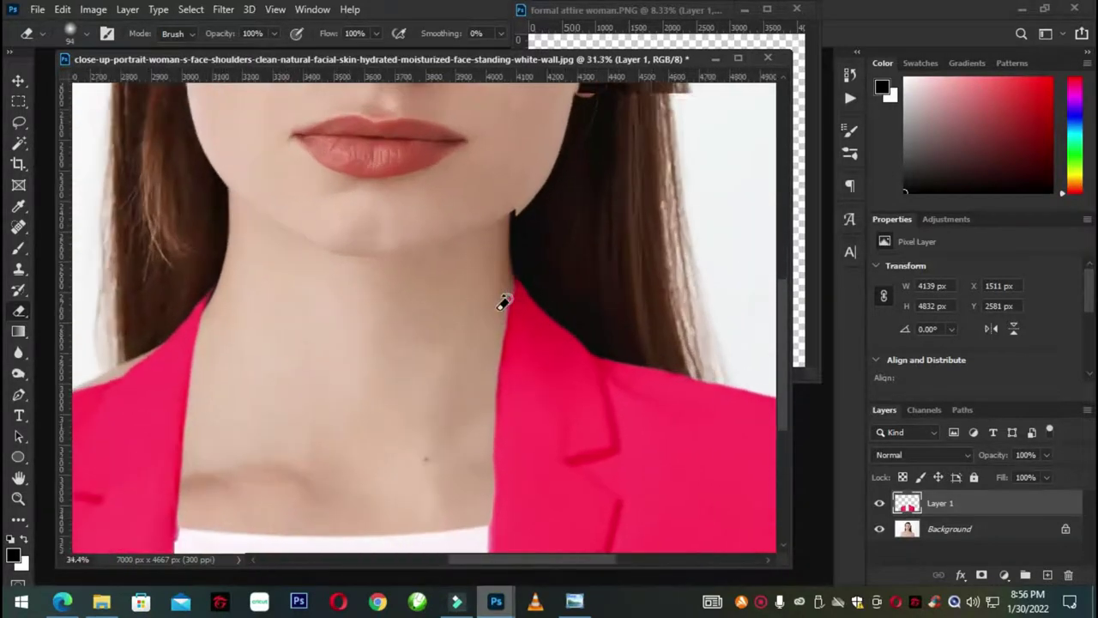
pyautogui.moveTo(215, 342)
pyautogui.mouseDown()
pyautogui.moveTo(383, 227)
pyautogui.moveTo(532, 172)
pyautogui.mouseUp()
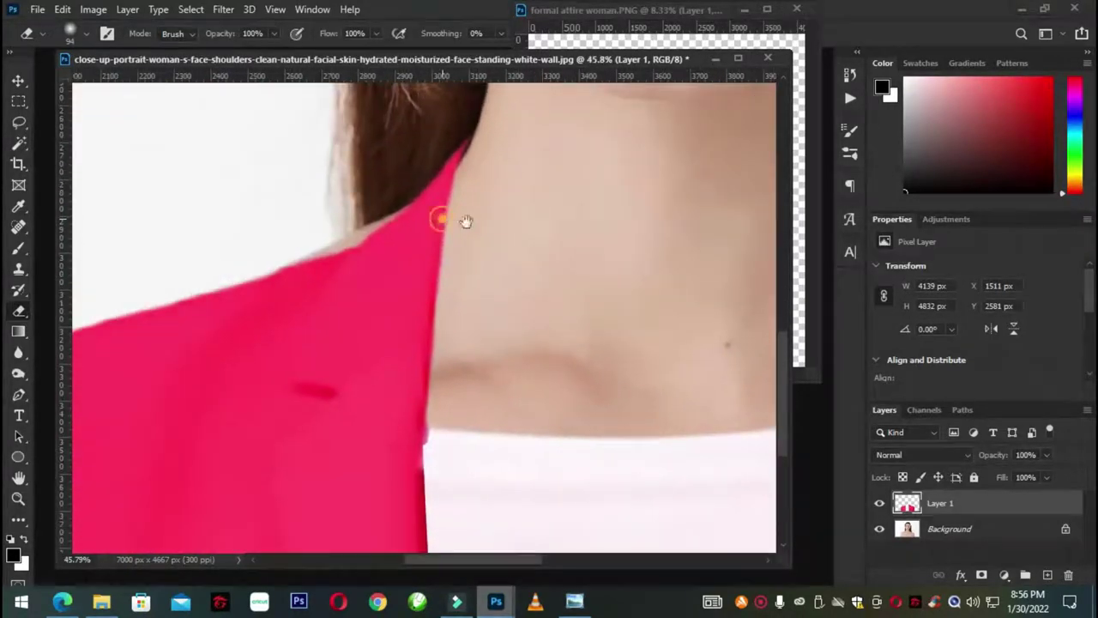
pyautogui.moveTo(437, 221); pyautogui.dragTo(502, 257)
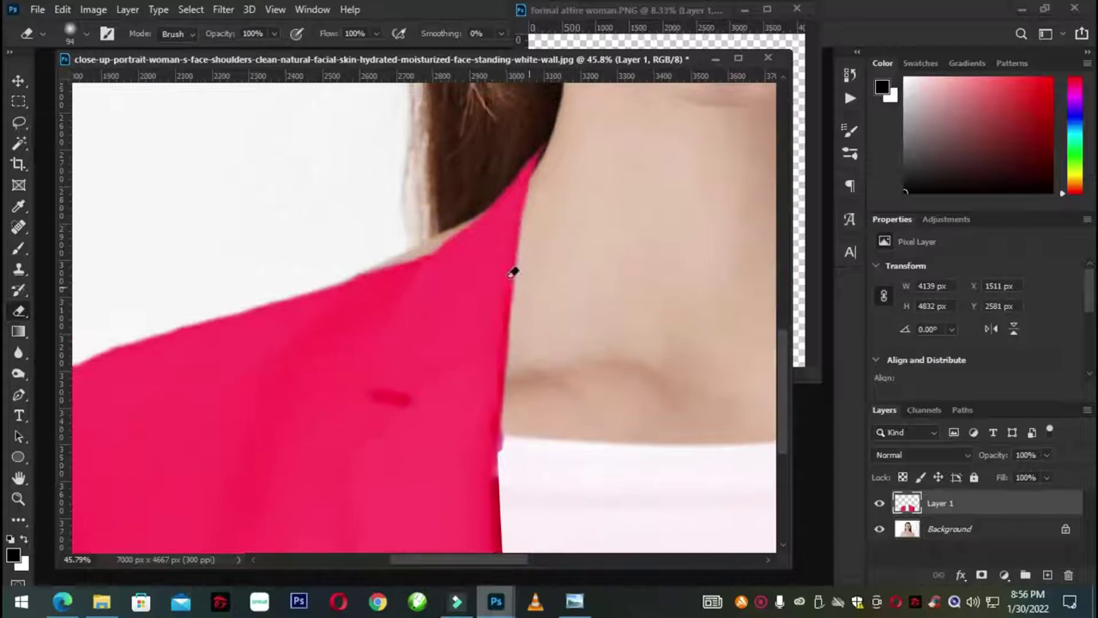
# - Warp a rectangular selection of the collar, pulling its top corners toward the neck, then deselect
pyautogui.rightClick(18, 101)
pyautogui.click(74, 101)
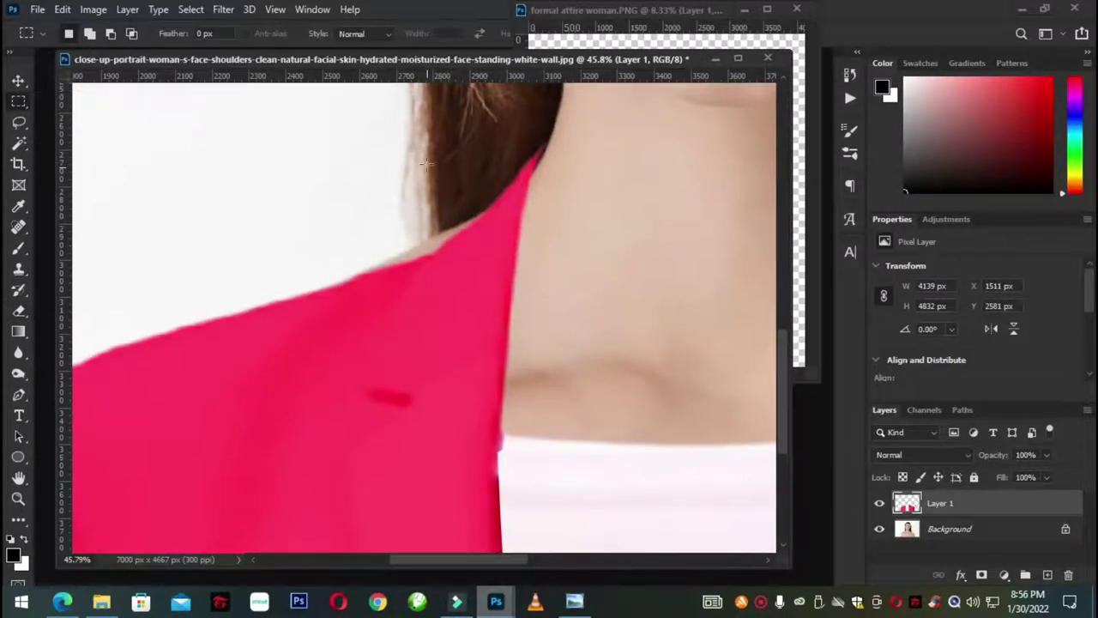
pyautogui.moveTo(312, 105); pyautogui.dragTo(573, 540)
pyautogui.hotkey('ctrl', 't')
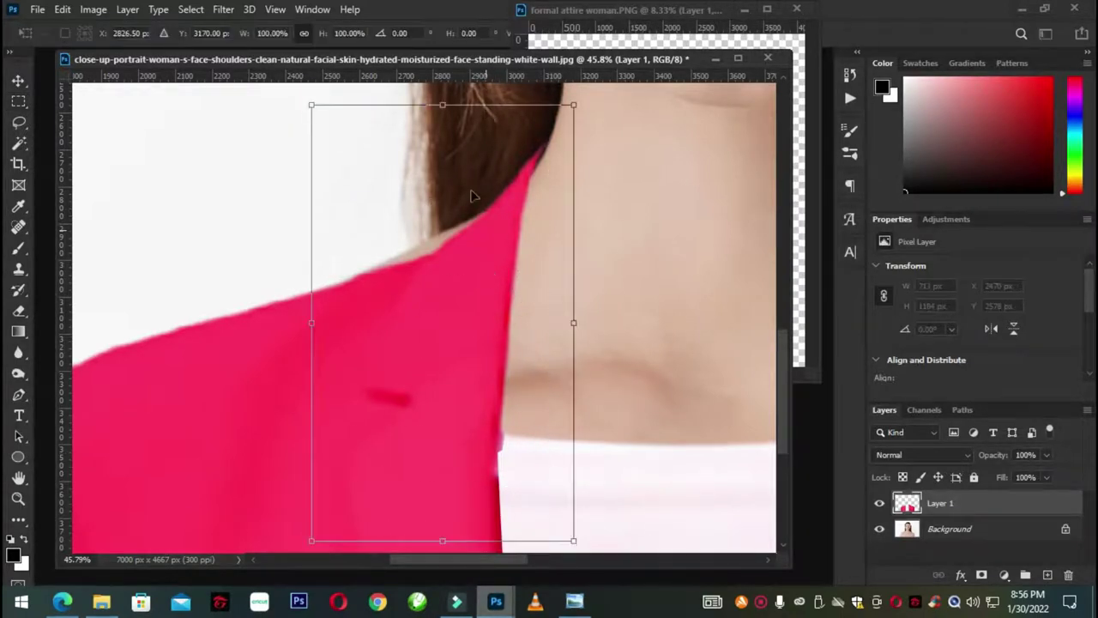
pyautogui.rightClick(473, 193)
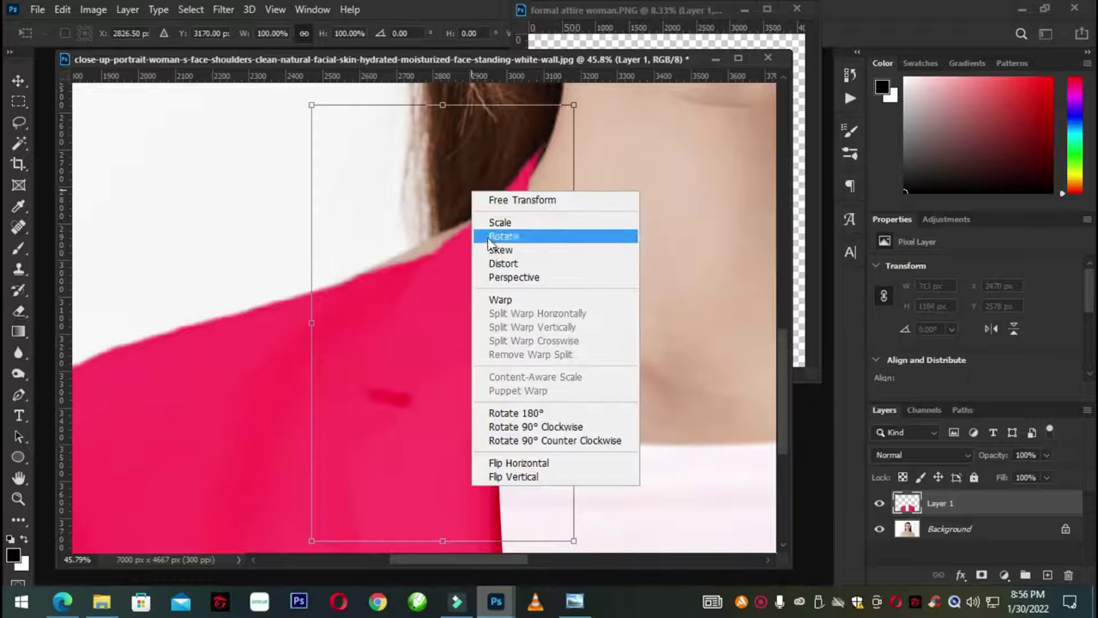
pyautogui.click(496, 301)
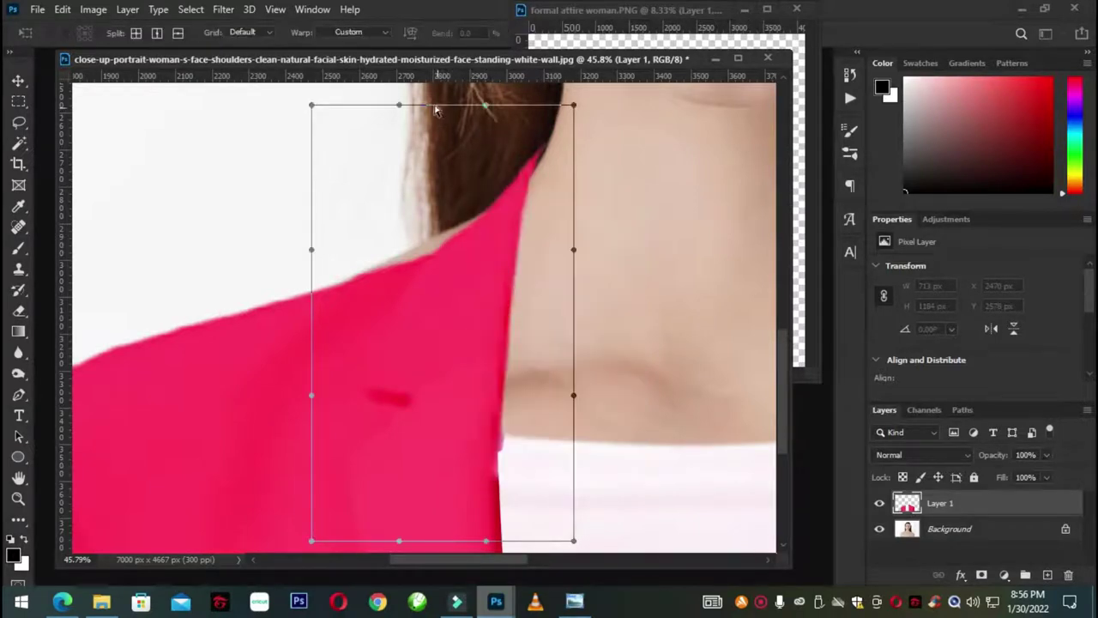
pyautogui.moveTo(400, 108); pyautogui.dragTo(448, 259)
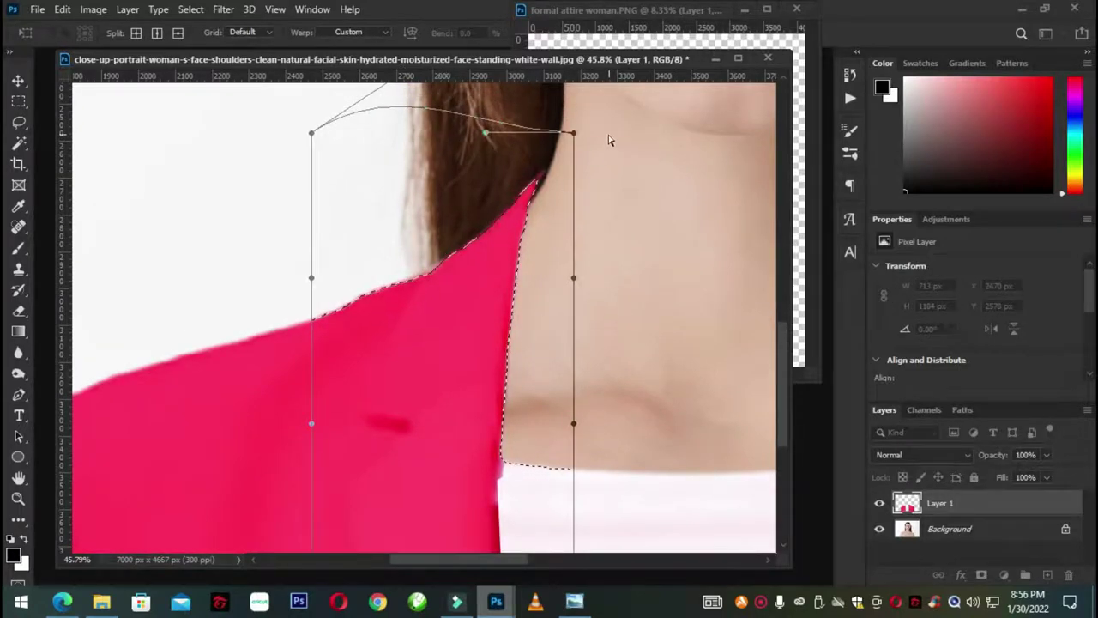
pyautogui.moveTo(573, 134); pyautogui.dragTo(594, 129)
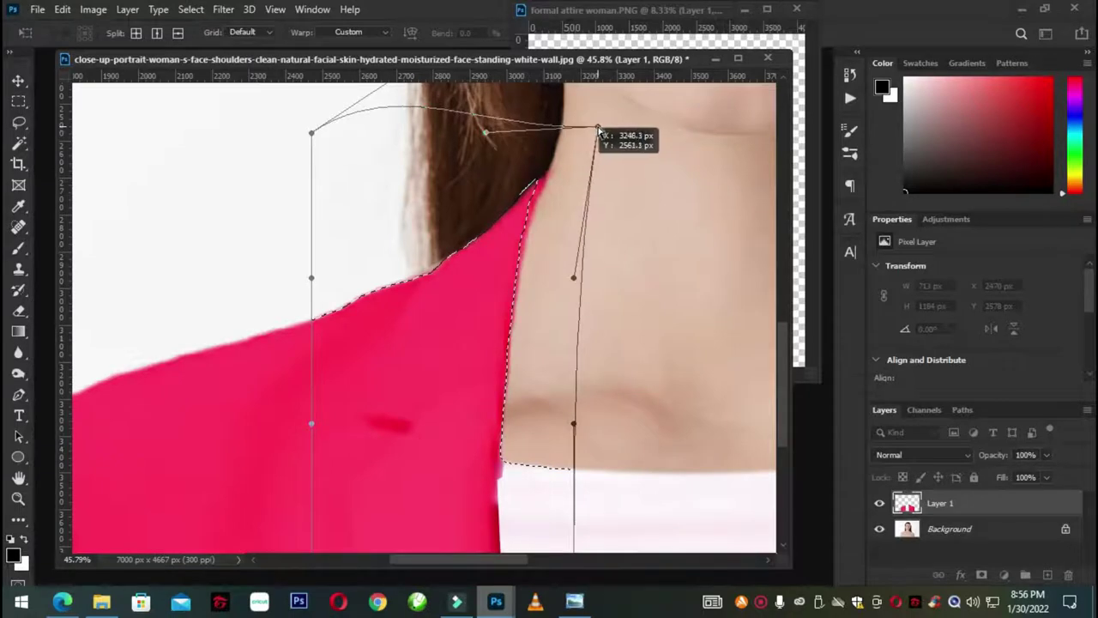
pyautogui.moveTo(594, 131); pyautogui.dragTo(599, 130)
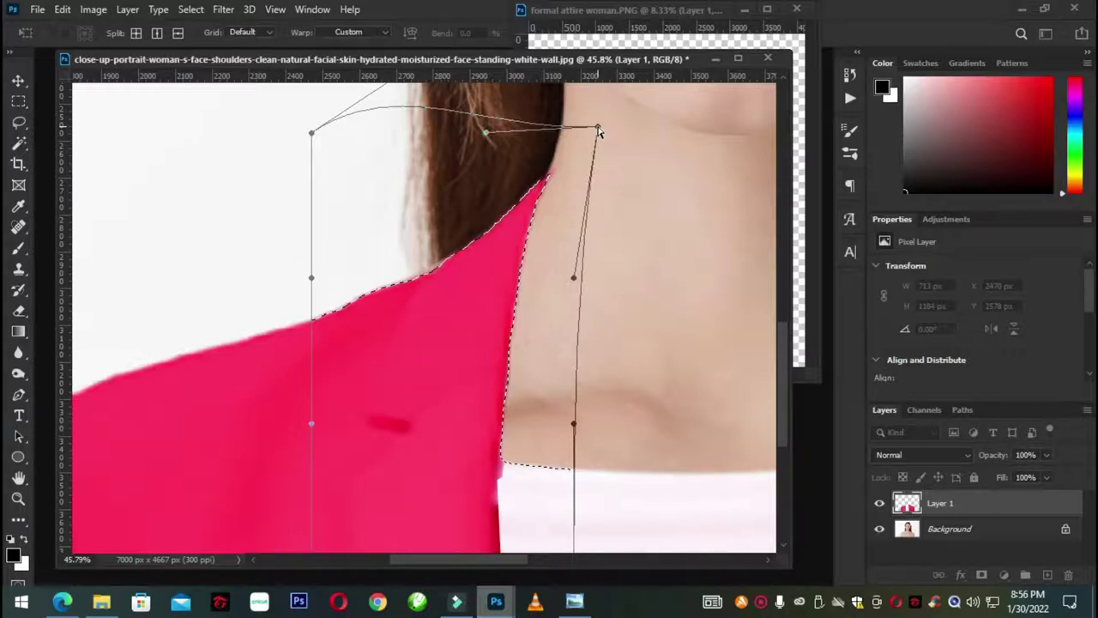
pyautogui.press('Return')
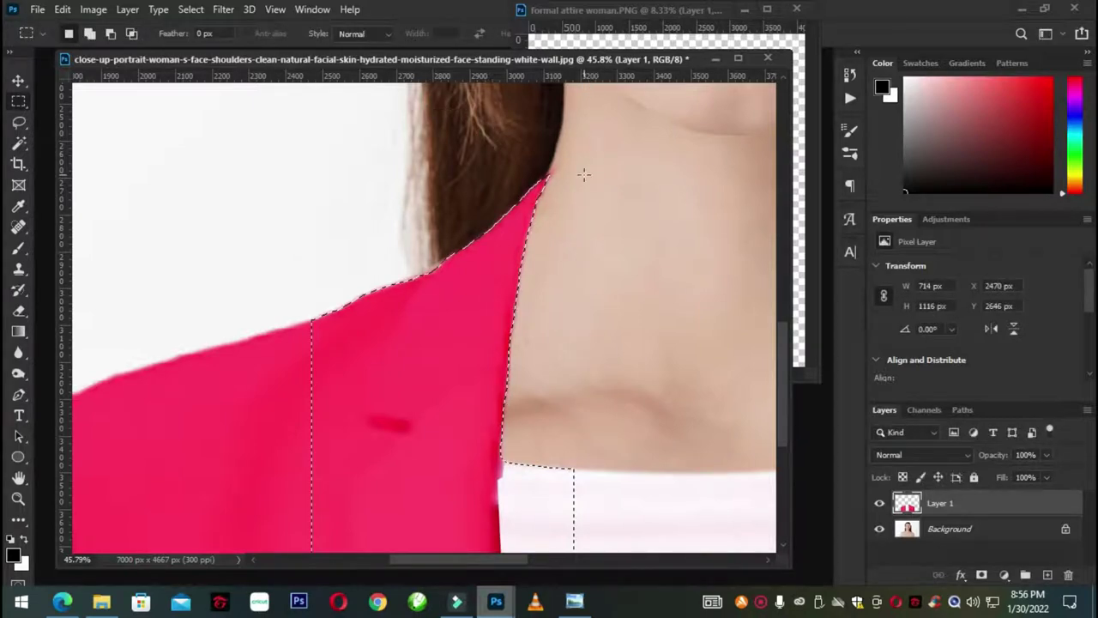
pyautogui.hotkey('ctrl', 'd')
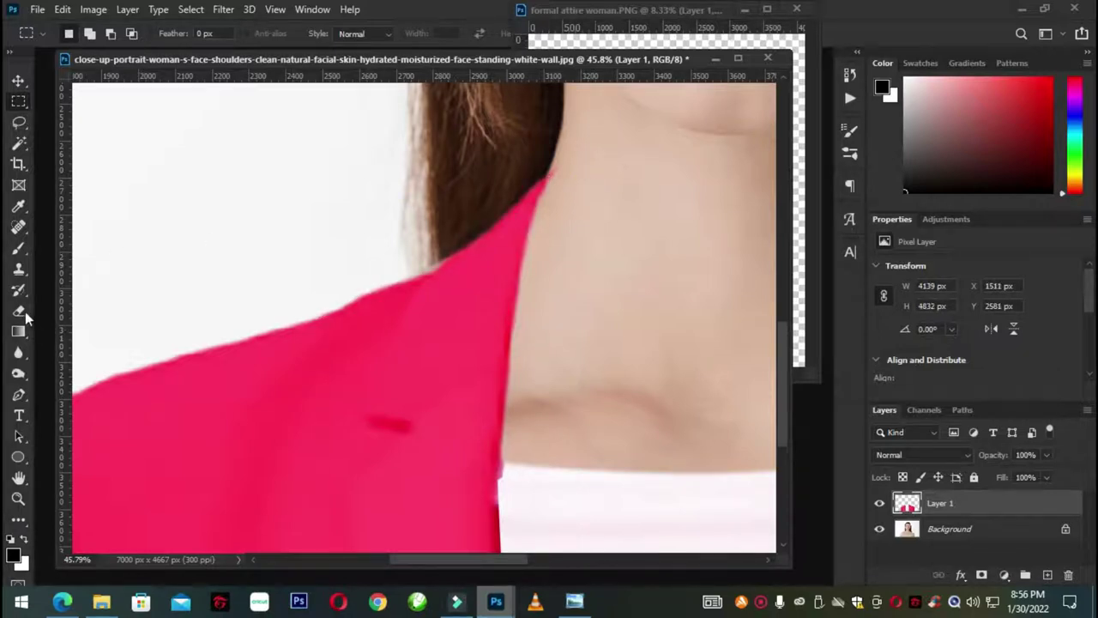
# - Erase the stray pink collar tip beside the neck with the standard eraser, then zoom out
pyautogui.click(19, 313)
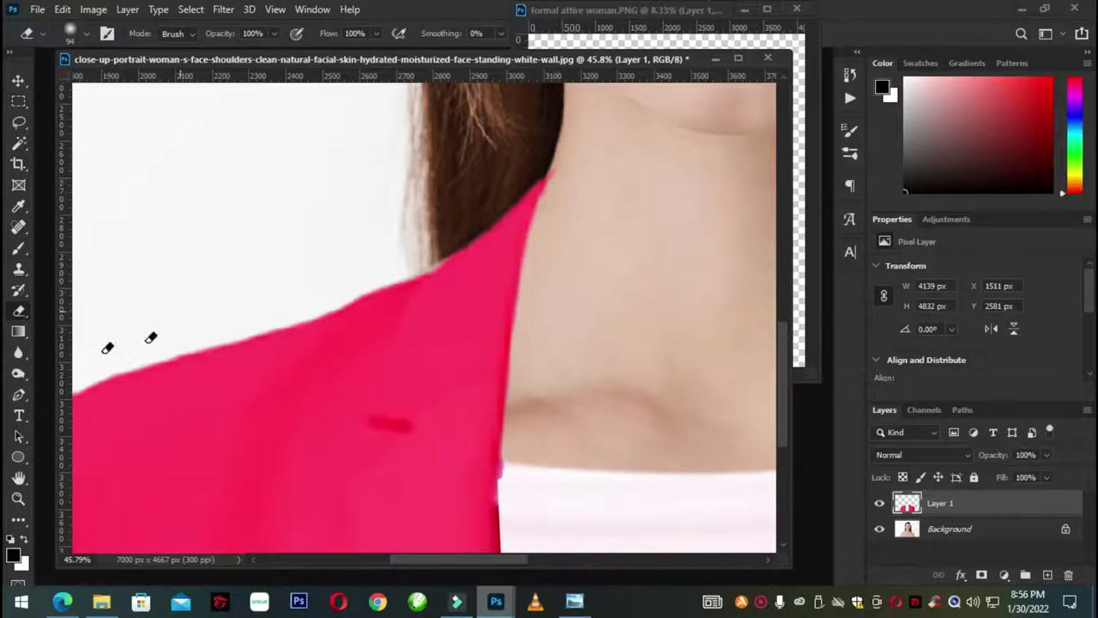
pyautogui.rightClick(19, 310)
pyautogui.click(68, 305)
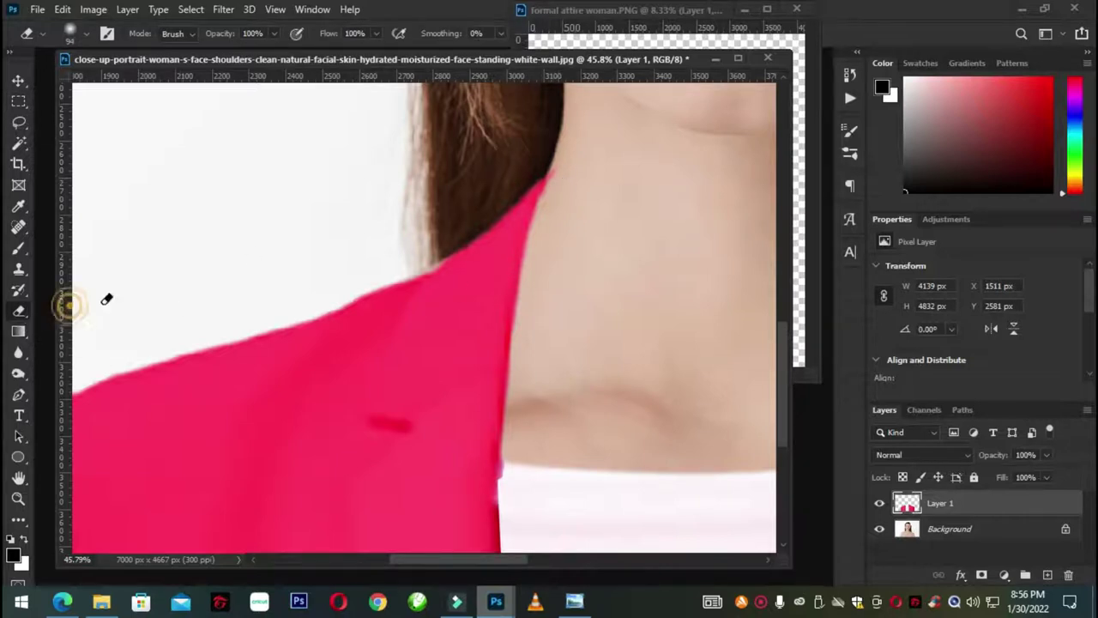
pyautogui.click(556, 170)
pyautogui.click(556, 170)
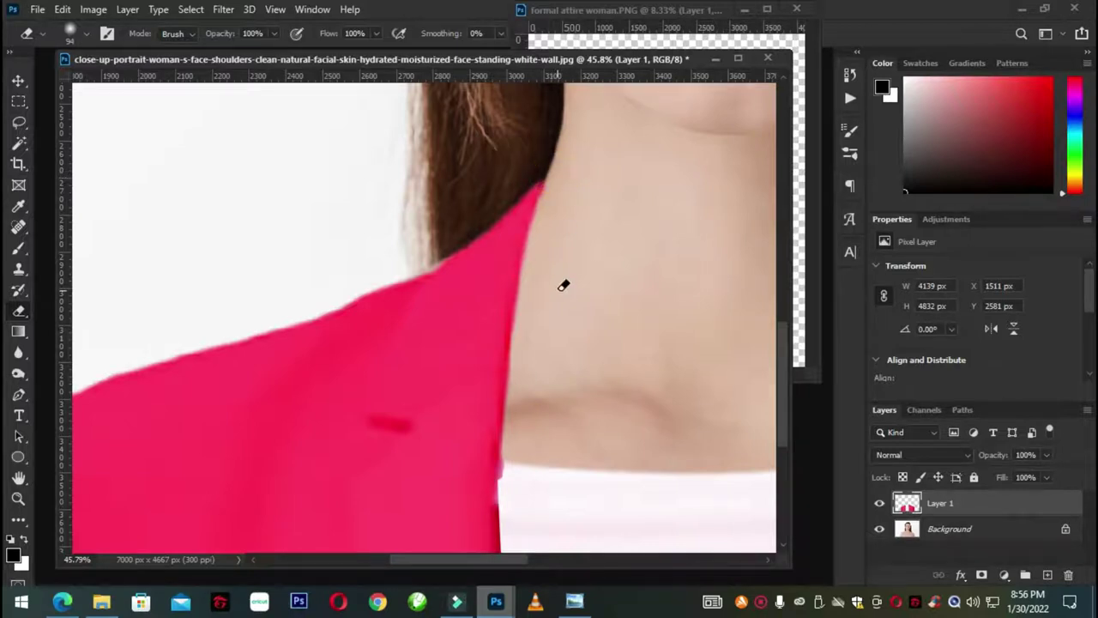
pyautogui.scroll(-5, 562, 284)
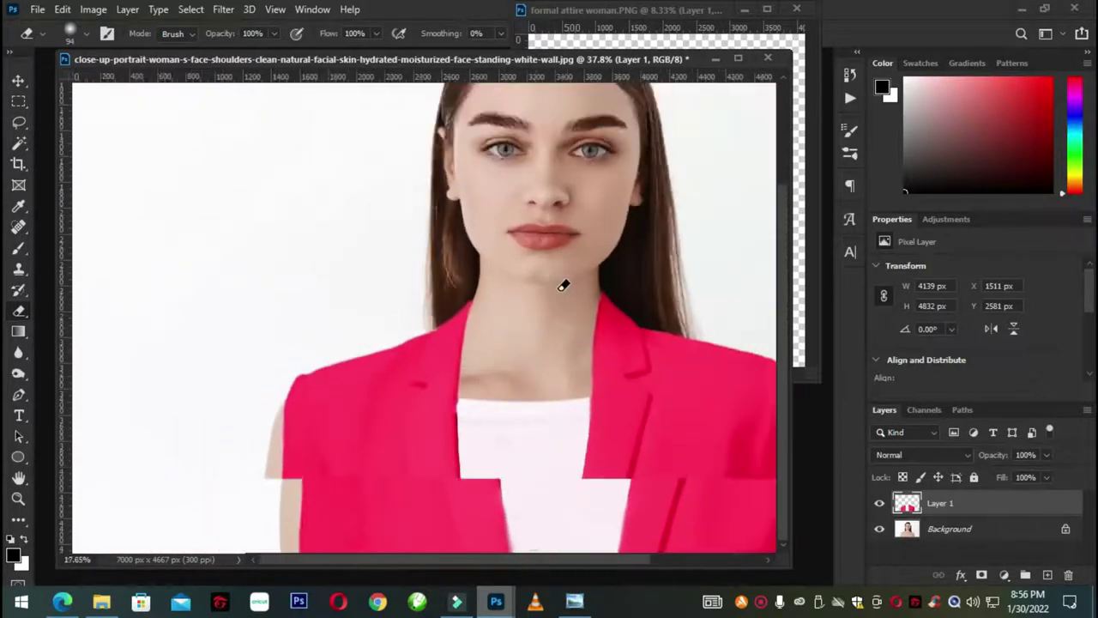
pyautogui.scroll(-2, 479, 438)
pyautogui.scroll(1, 479, 438)
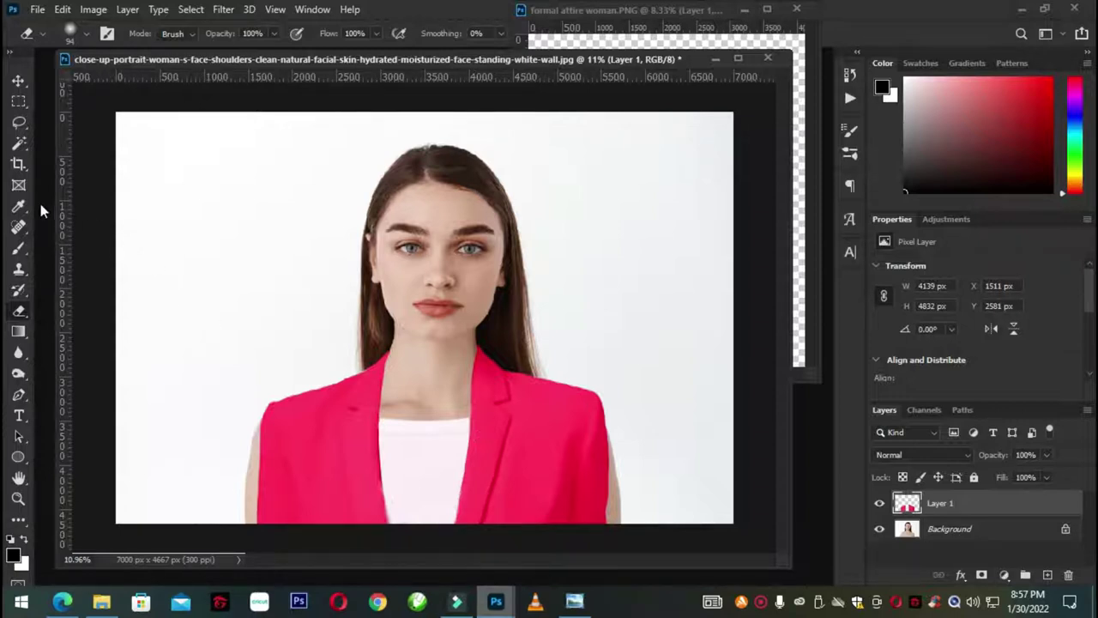
# - Set the Crop tool to a 1:1 square ratio of 2 by 2
pyautogui.click(18, 164)
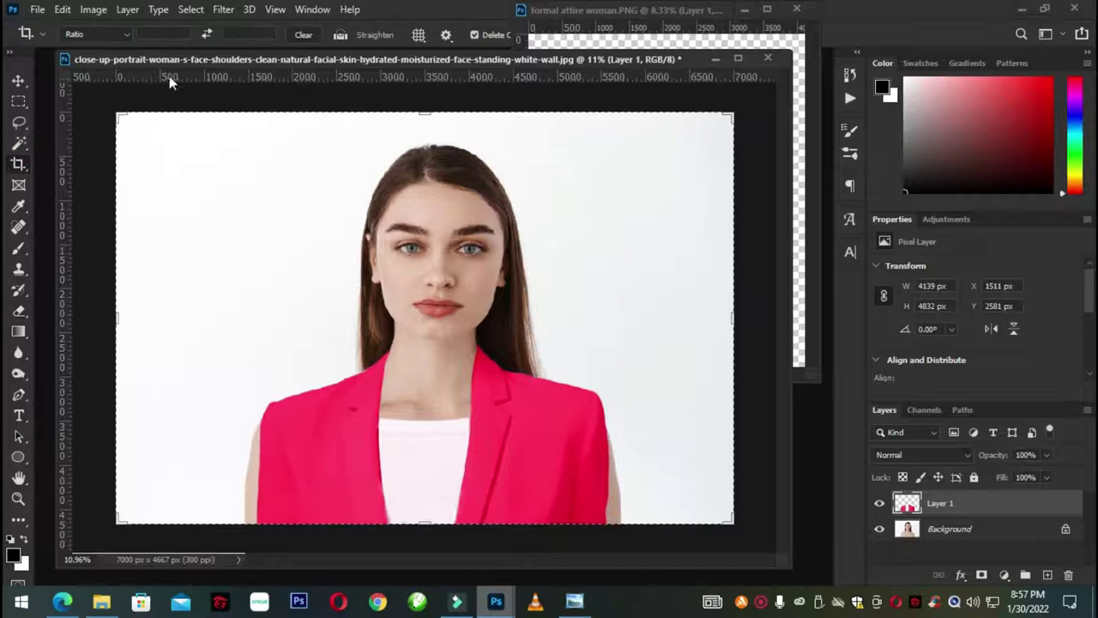
pyautogui.click(153, 31)
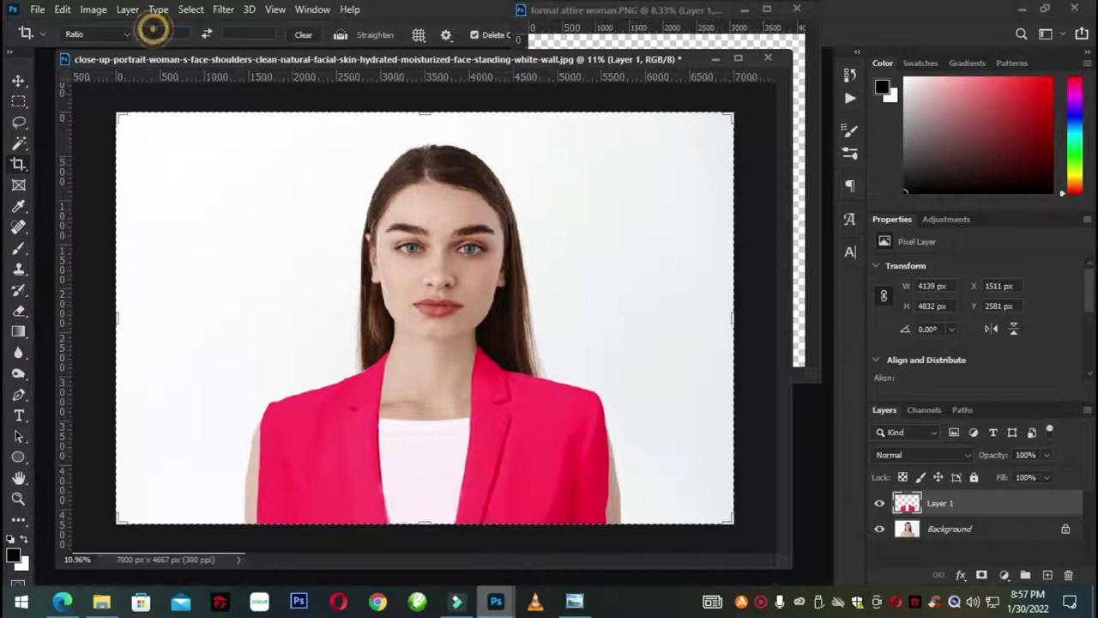
pyautogui.click(21, 165)
pyautogui.click(151, 33)
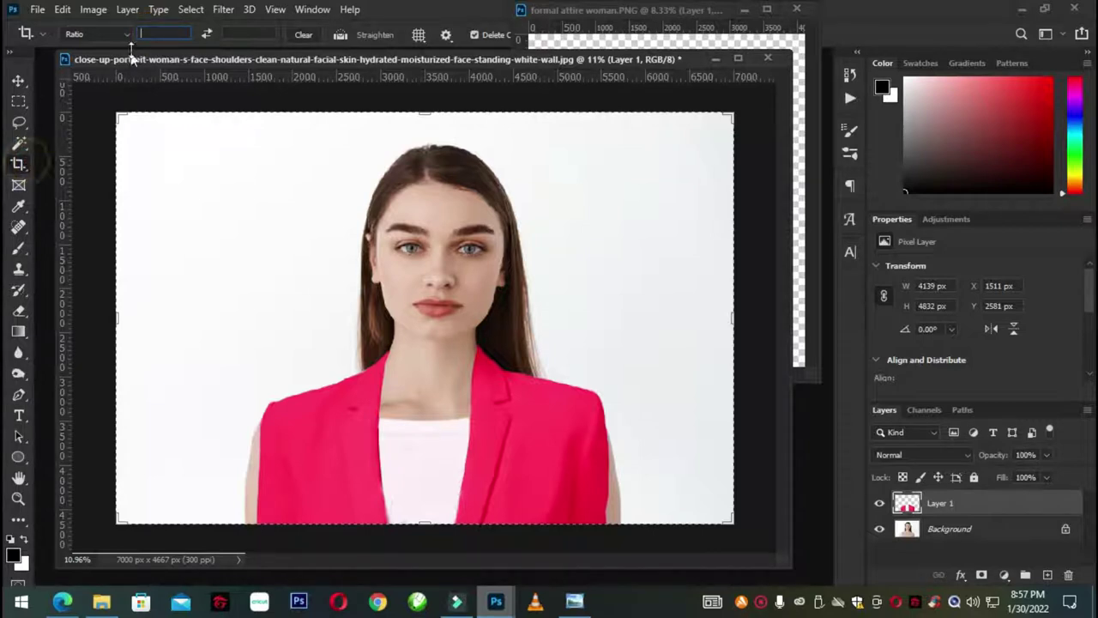
pyautogui.click(159, 34)
pyautogui.click(123, 33)
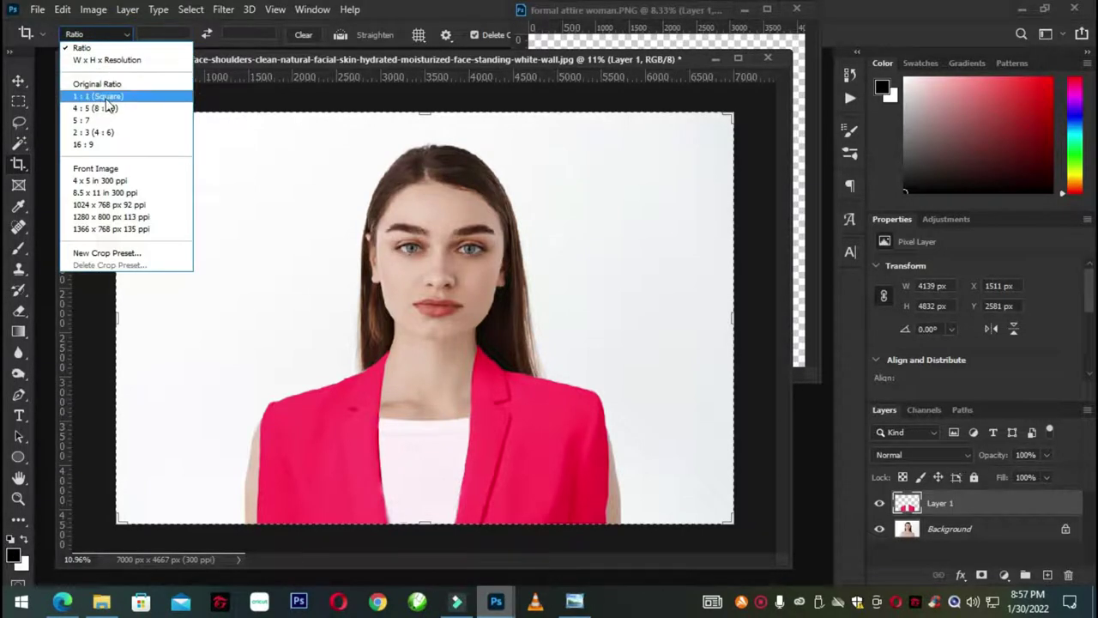
pyautogui.click(105, 97)
pyautogui.click(146, 34)
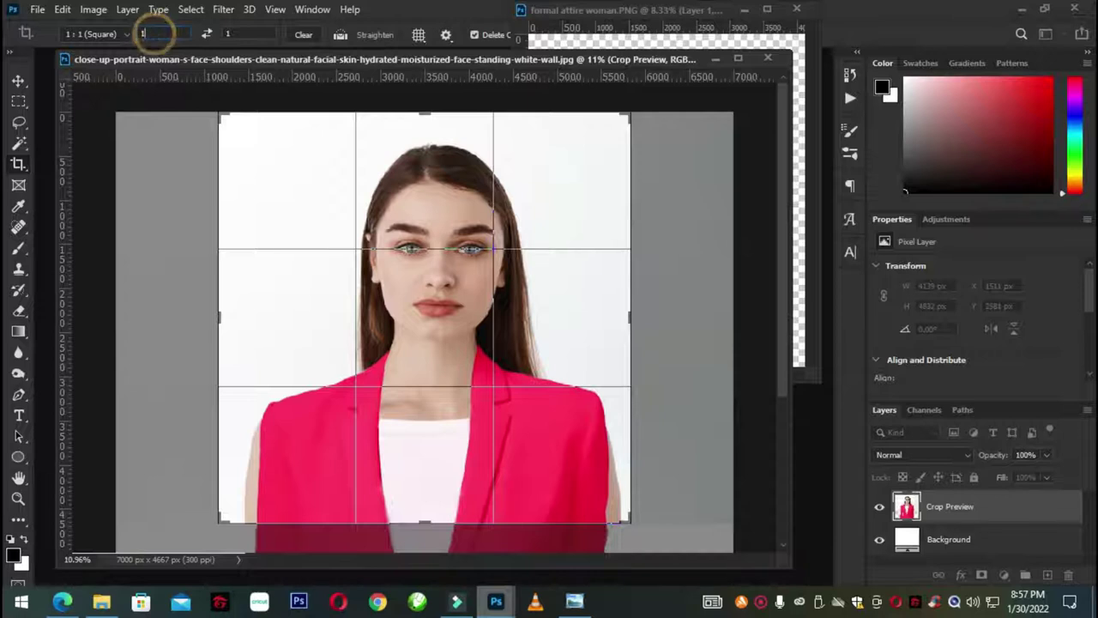
pyautogui.write('2')
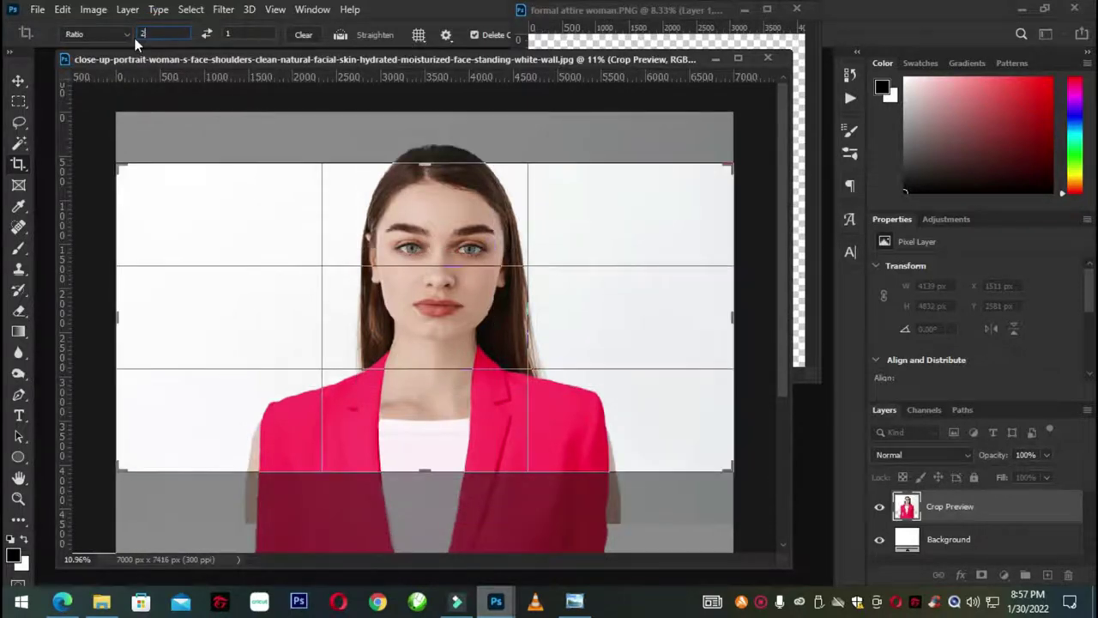
pyautogui.click(241, 33)
pyautogui.write('2')
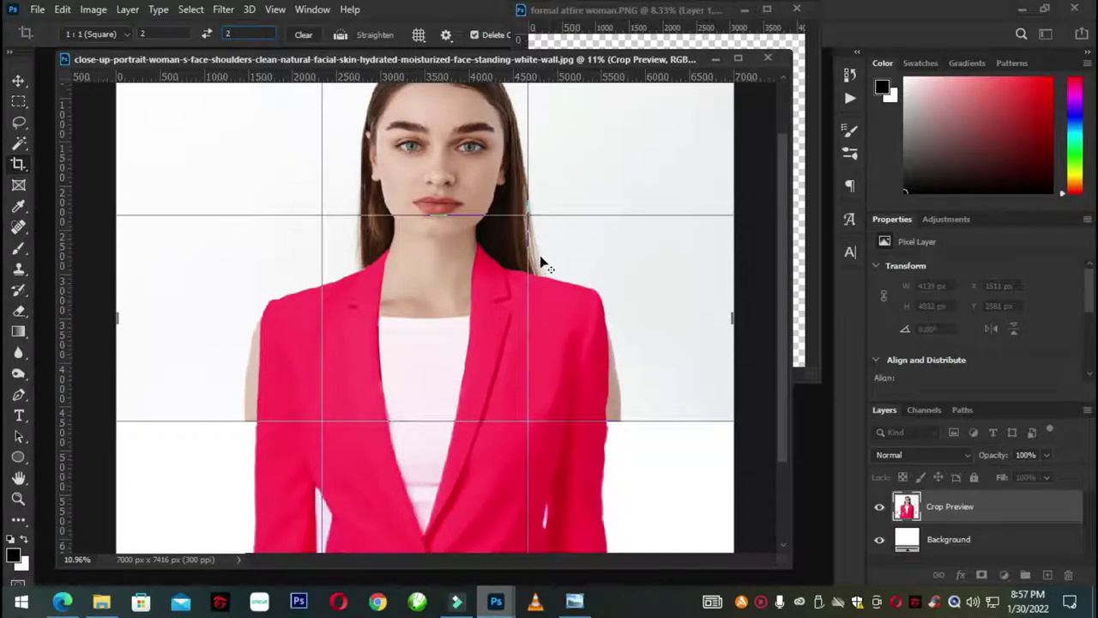
# - Fit the crop box around her head and shoulders and apply the 3763 × 3763 px crop
pyautogui.moveTo(783, 298); pyautogui.dragTo(785, 253)
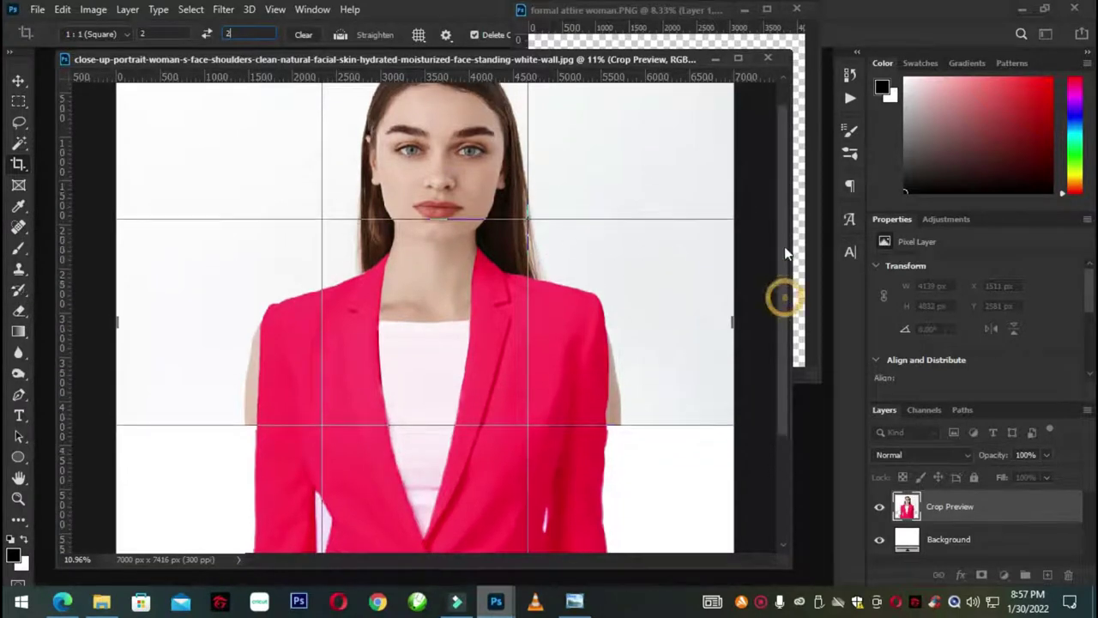
pyautogui.moveTo(731, 84); pyautogui.dragTo(659, 160)
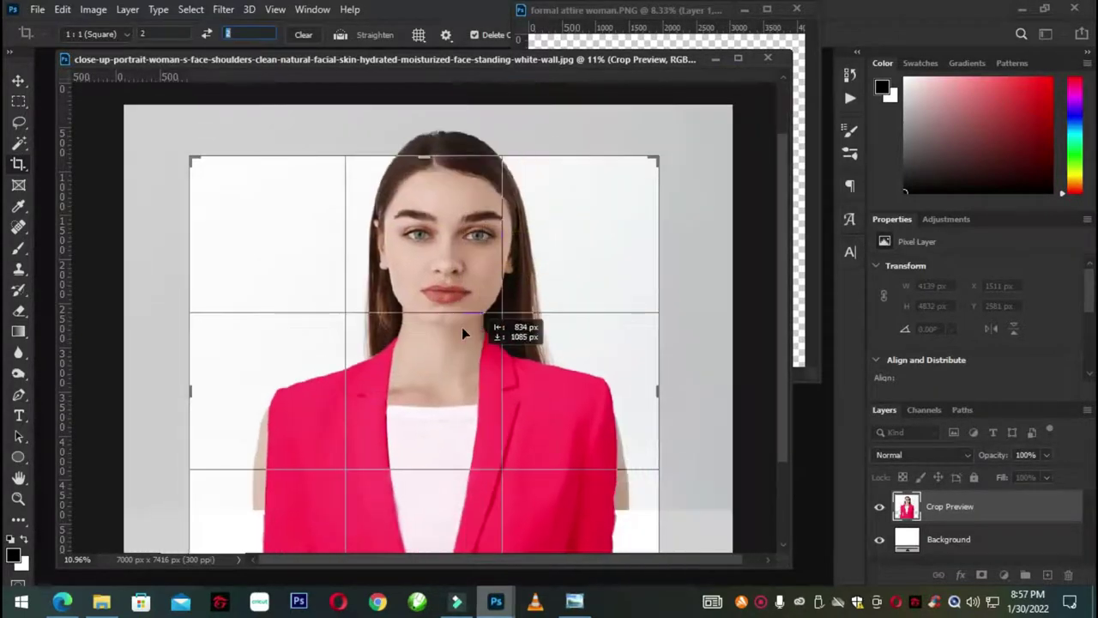
pyautogui.moveTo(462, 332); pyautogui.dragTo(429, 368)
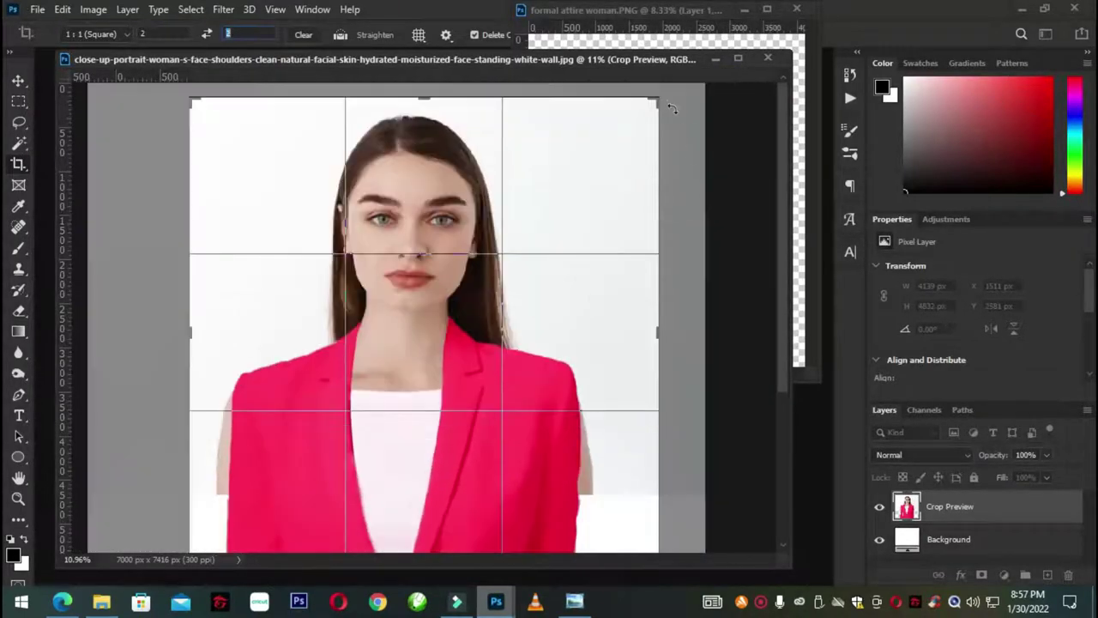
pyautogui.moveTo(658, 98); pyautogui.dragTo(588, 180)
pyautogui.moveTo(483, 183); pyautogui.dragTo(448, 324)
pyautogui.moveTo(596, 491); pyautogui.dragTo(583, 482)
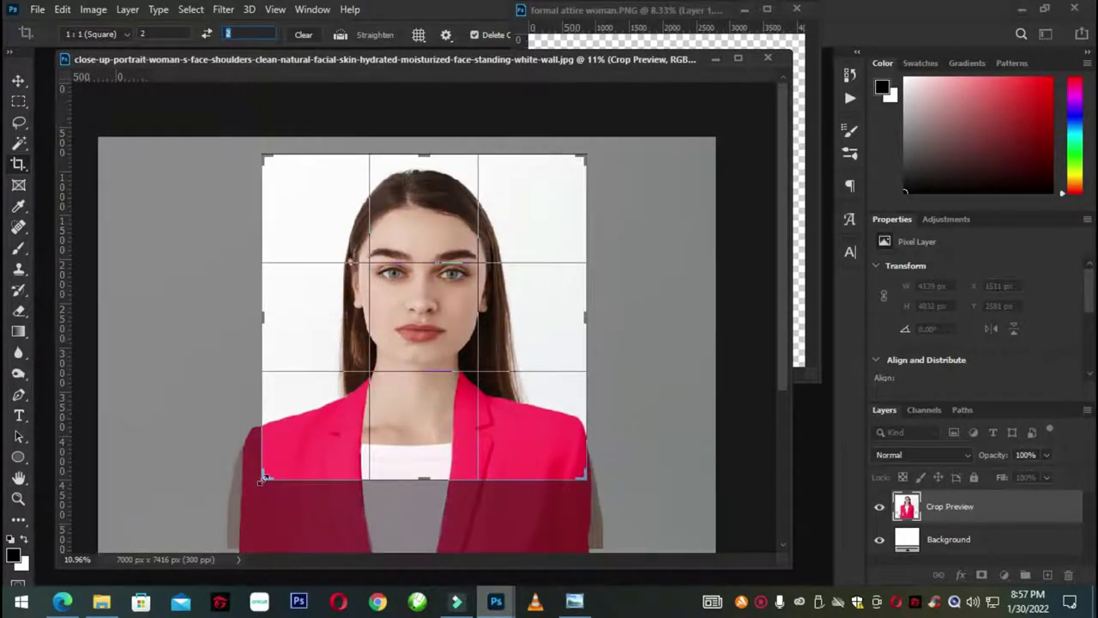
pyautogui.moveTo(256, 480); pyautogui.dragTo(257, 485)
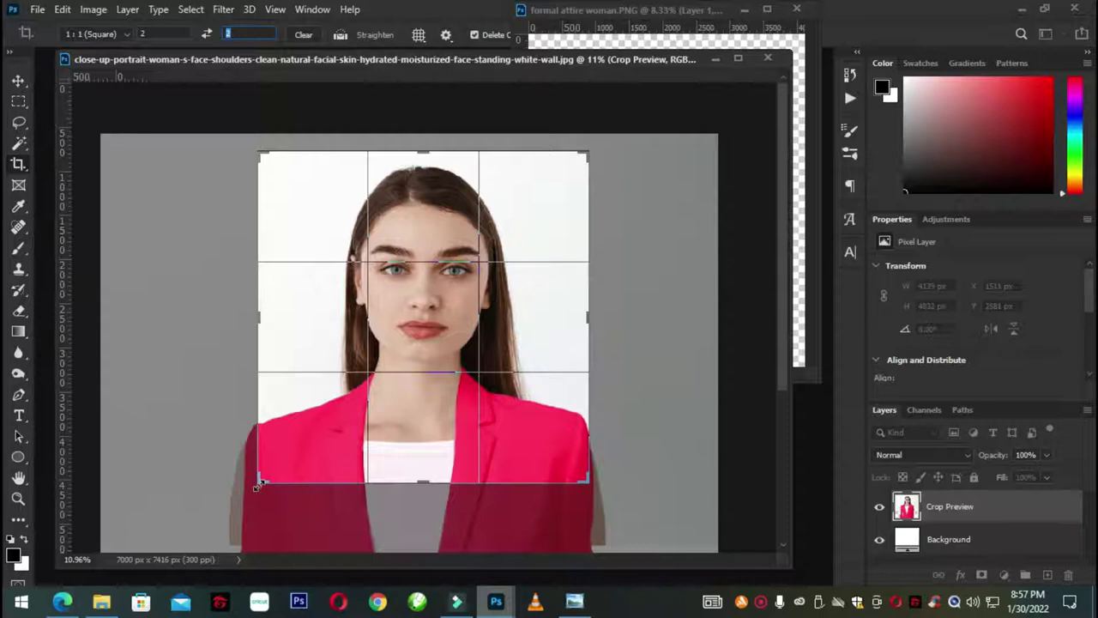
pyautogui.write('2')
pyautogui.press('Return')
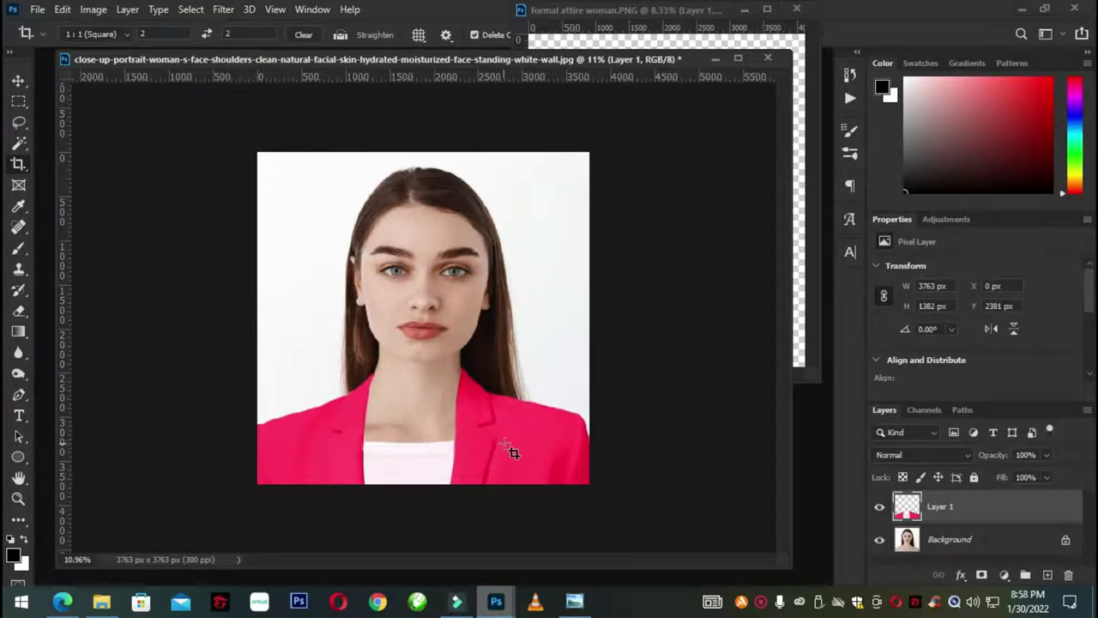
# - Set Image Size width to 2 inches at 300 ppi, giving a 600 × 600 px square
pyautogui.moveTo(470, 65); pyautogui.dragTo(468, 73)
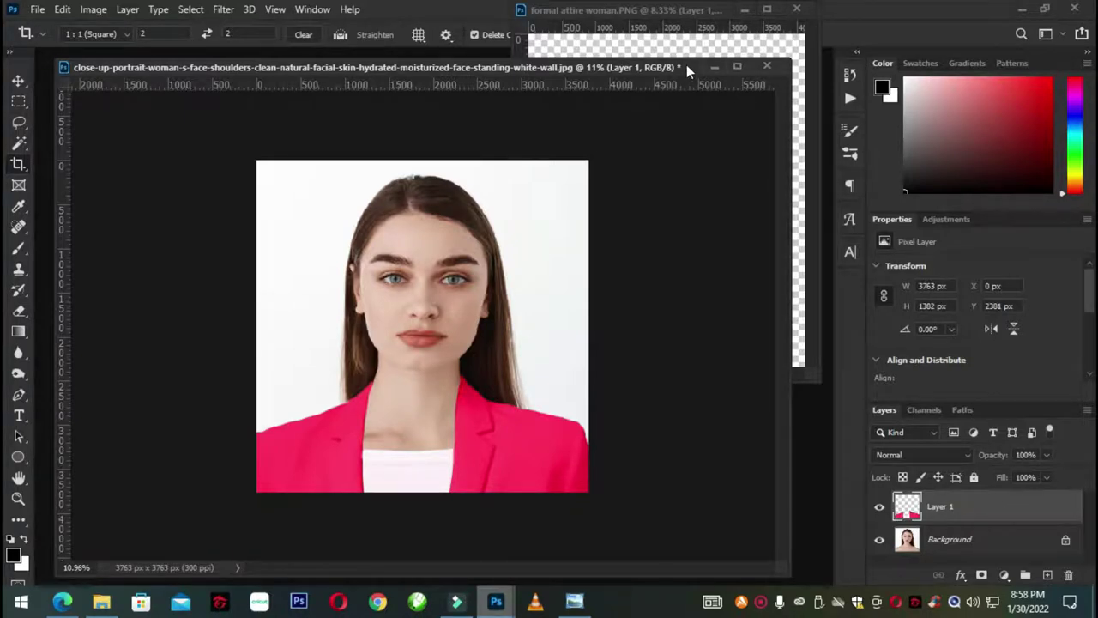
pyautogui.rightClick(688, 65)
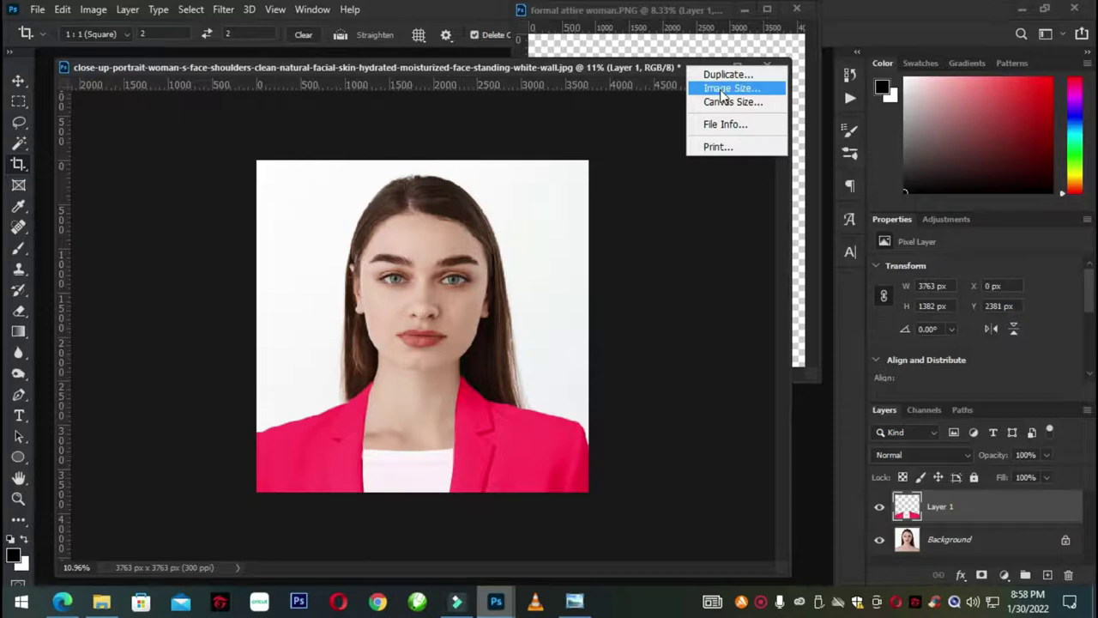
pyautogui.click(723, 89)
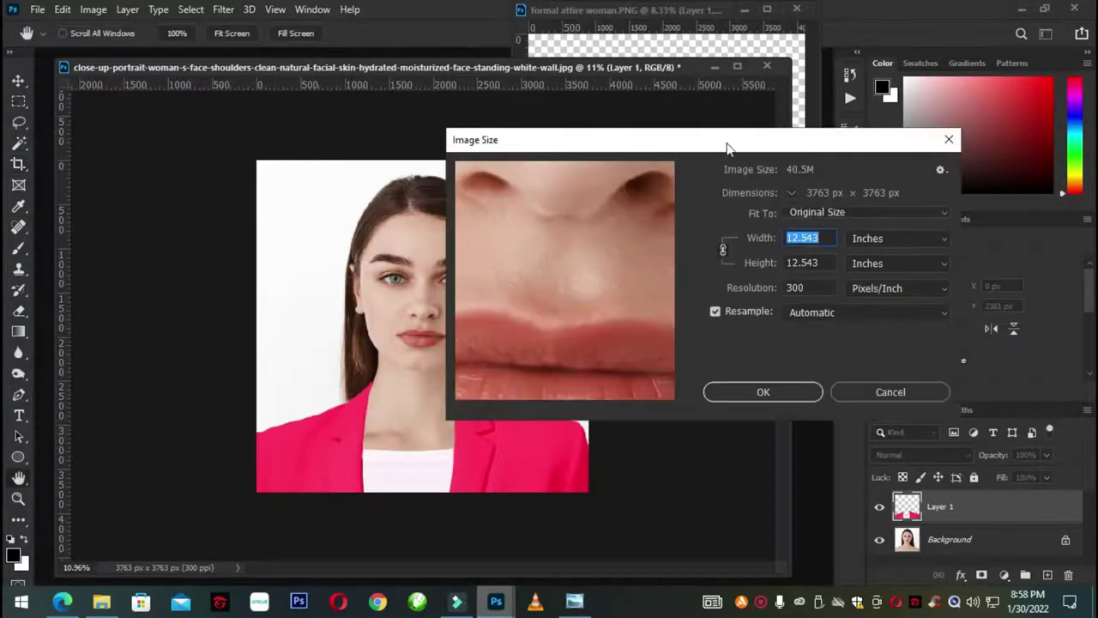
pyautogui.moveTo(726, 148); pyautogui.dragTo(822, 129)
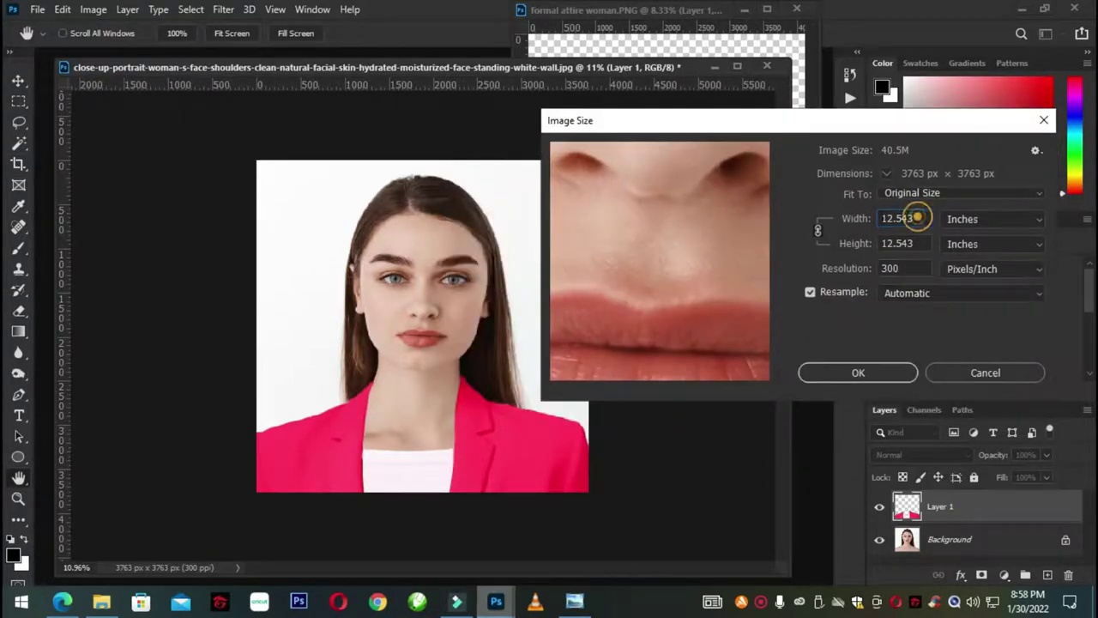
pyautogui.doubleClick(911, 266)
pyautogui.click(869, 218)
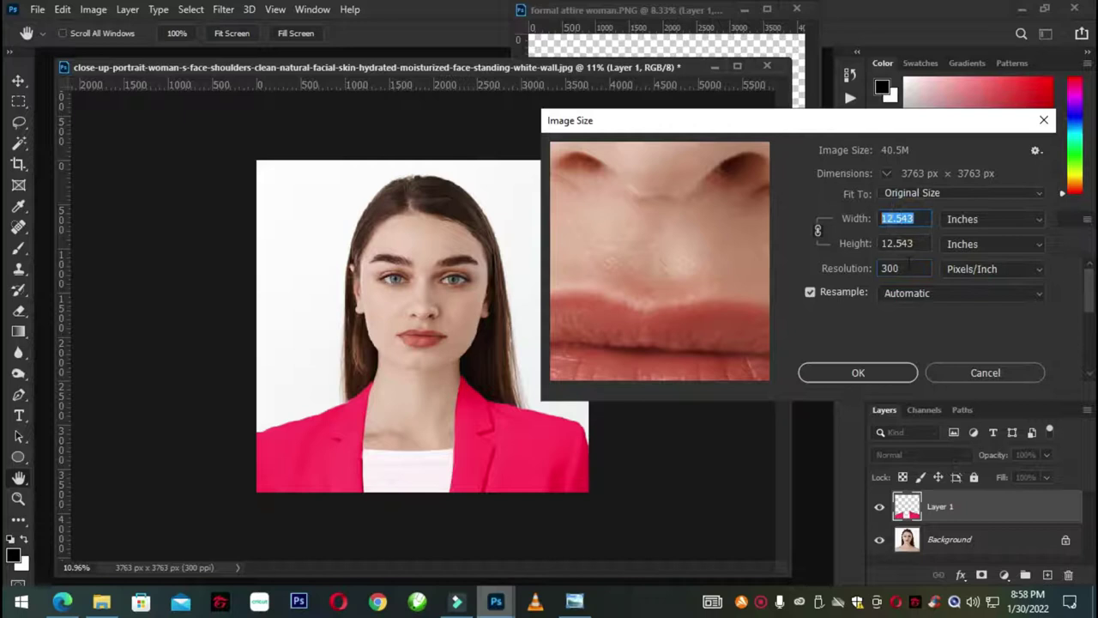
pyautogui.click(877, 243)
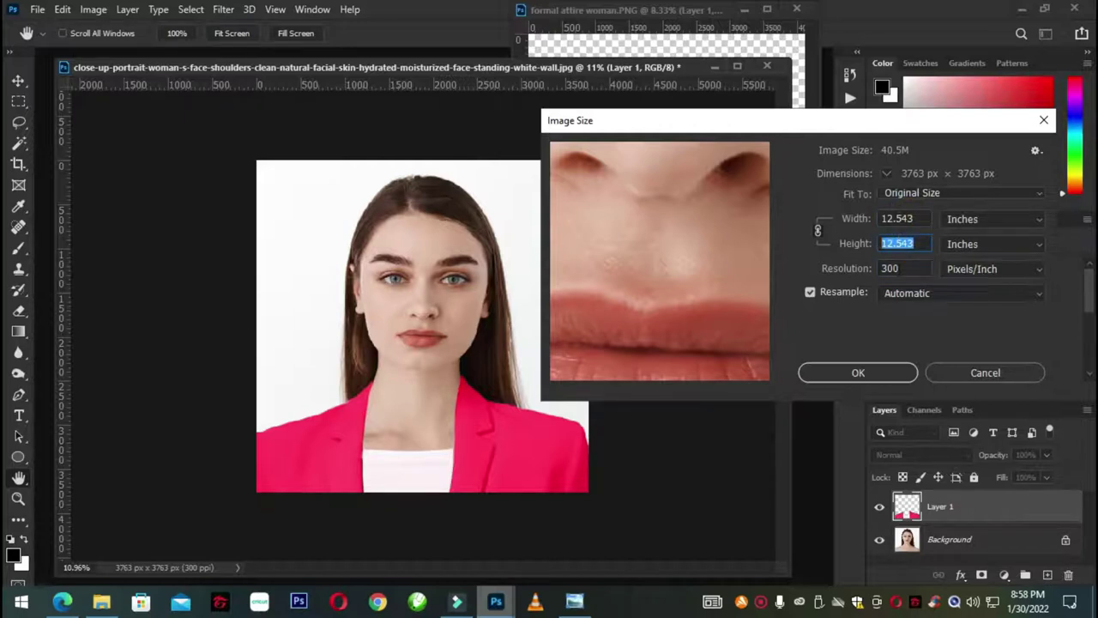
pyautogui.moveTo(888, 129); pyautogui.dragTo(858, 84)
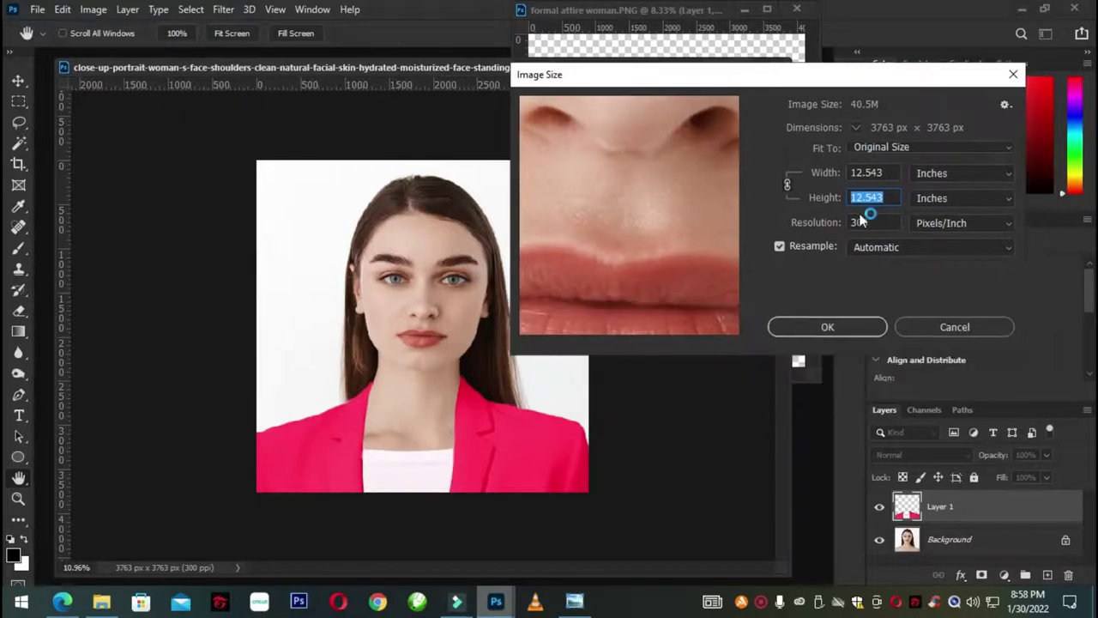
pyautogui.click(883, 172)
pyautogui.moveTo(884, 172); pyautogui.dragTo(839, 174)
pyautogui.write('2')
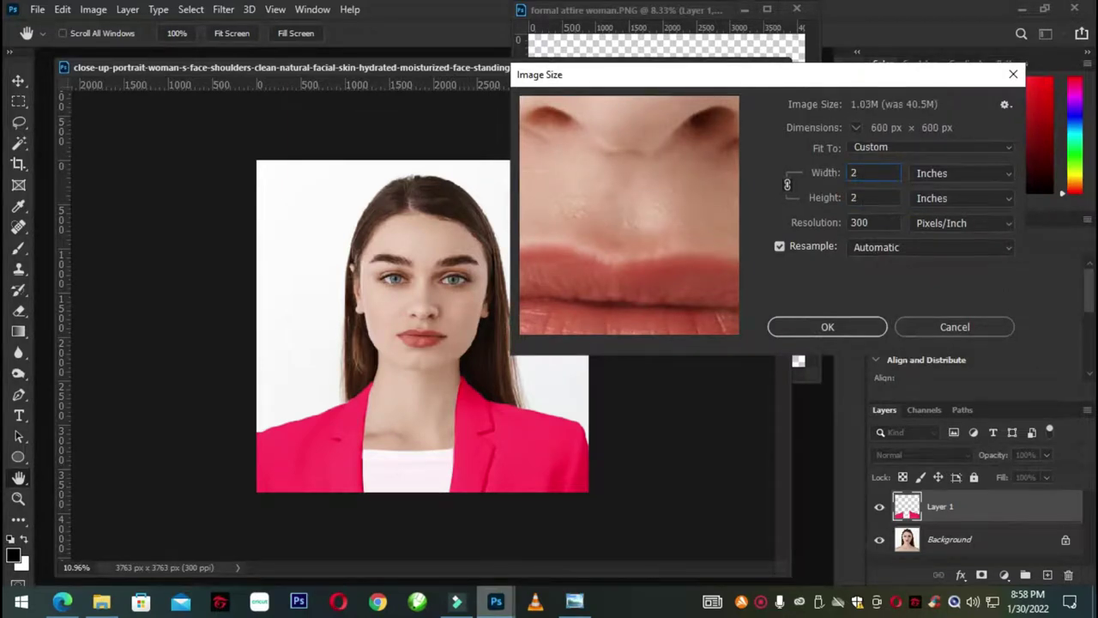
pyautogui.click(828, 327)
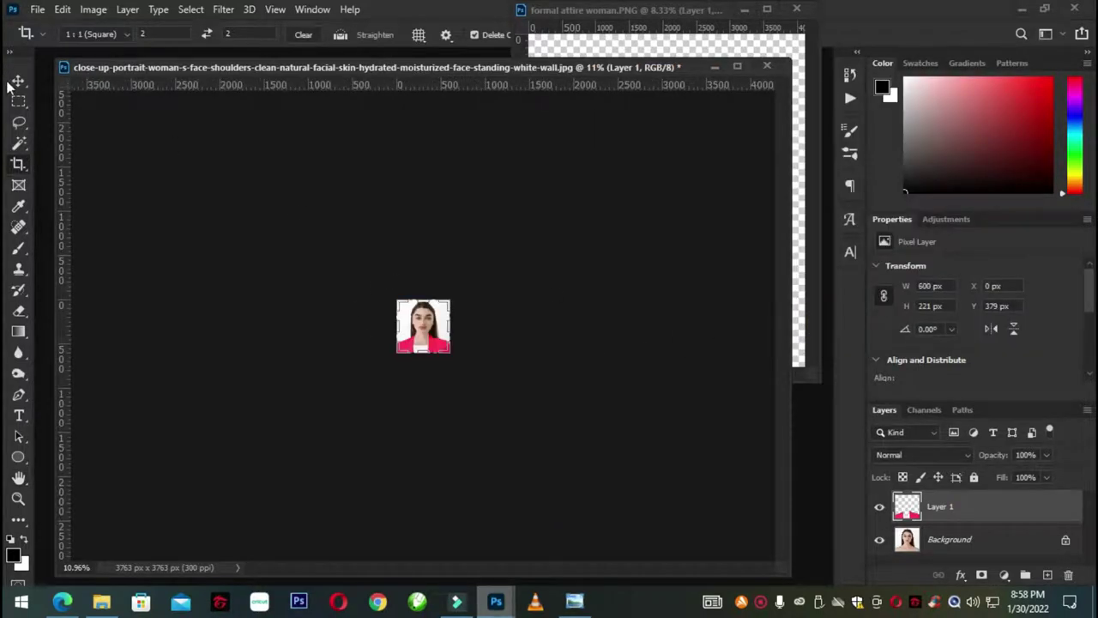
# - Switch to the Move tool and close the 'formal attire woman.PNG' document
pyautogui.click(24, 83)
pyautogui.scroll(4, 439, 339)
pyautogui.scroll(3, 439, 339)
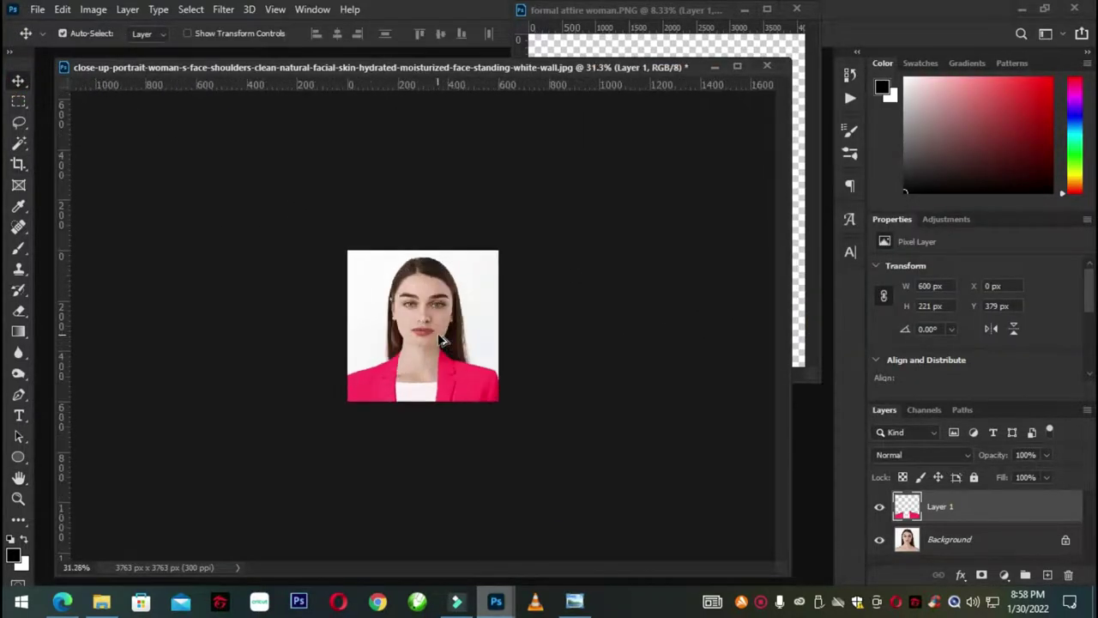
pyautogui.scroll(2, 439, 339)
pyautogui.scroll(2, 440, 339)
pyautogui.scroll(1, 439, 339)
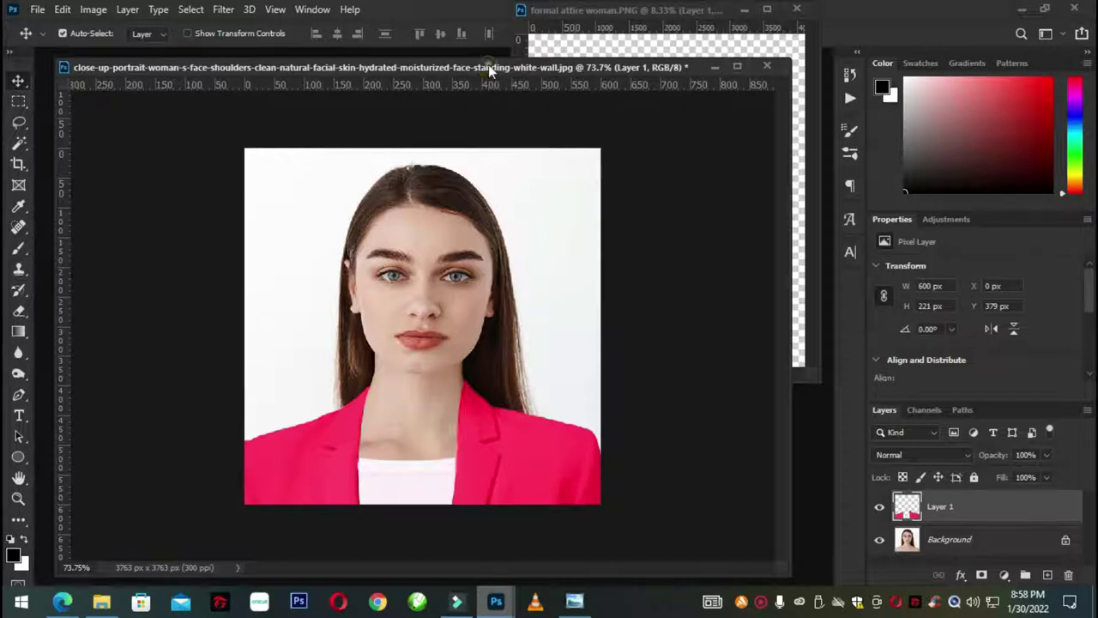
pyautogui.click(695, 10)
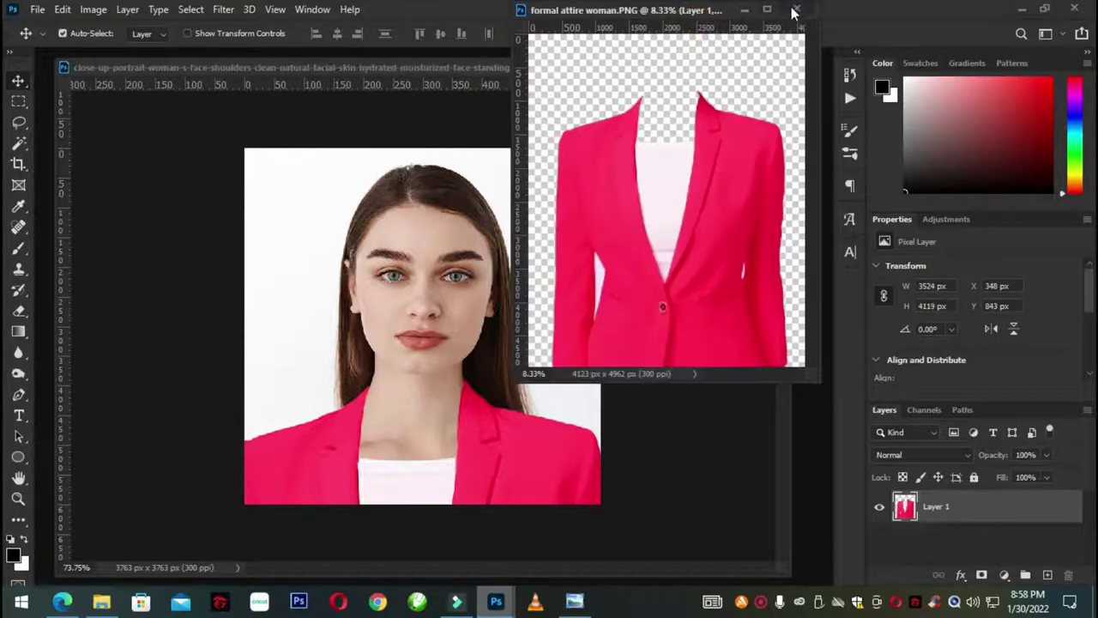
pyautogui.click(796, 8)
pyautogui.moveTo(523, 67); pyautogui.dragTo(531, 43)
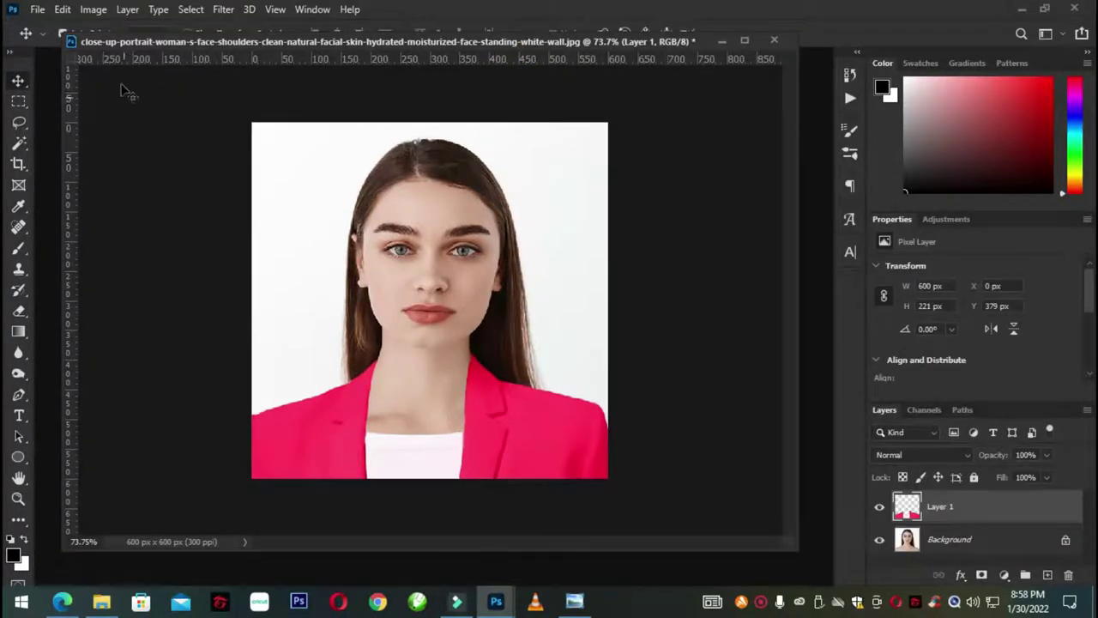
pyautogui.click(37, 9)
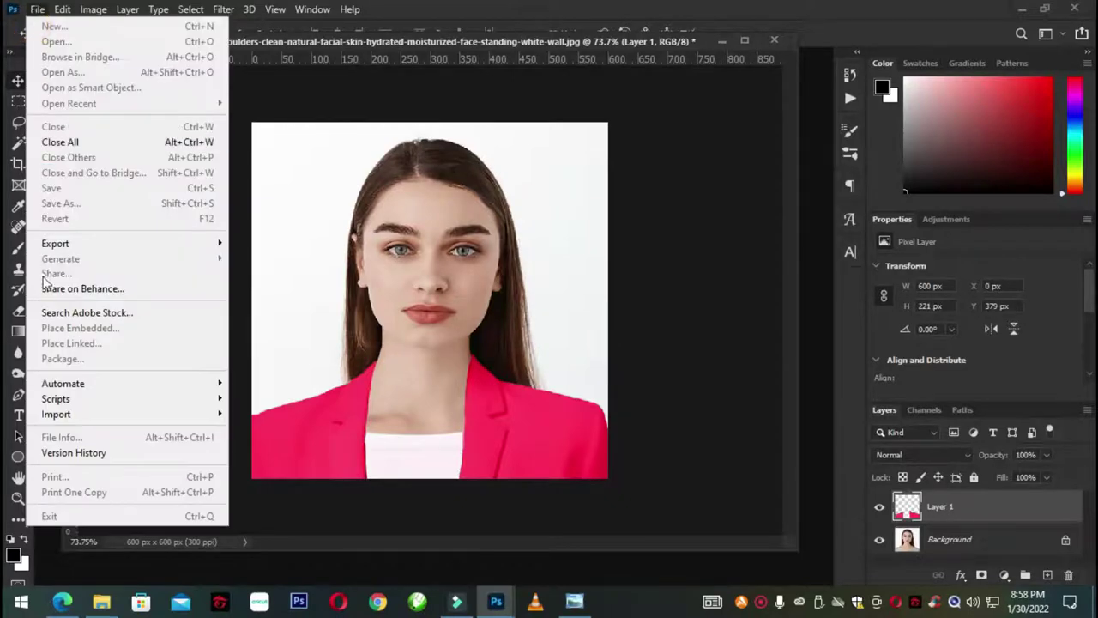
# - Start a Save As of the portrait to this computer
pyautogui.click(435, 36)
pyautogui.moveTo(435, 43); pyautogui.dragTo(451, 69)
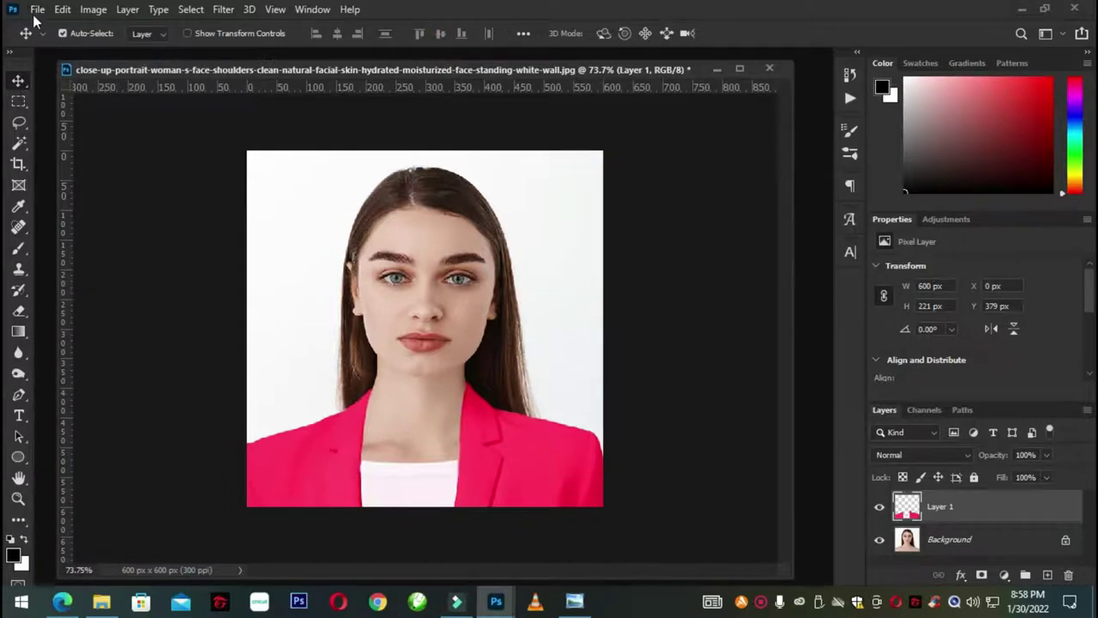
pyautogui.click(36, 10)
pyautogui.click(63, 202)
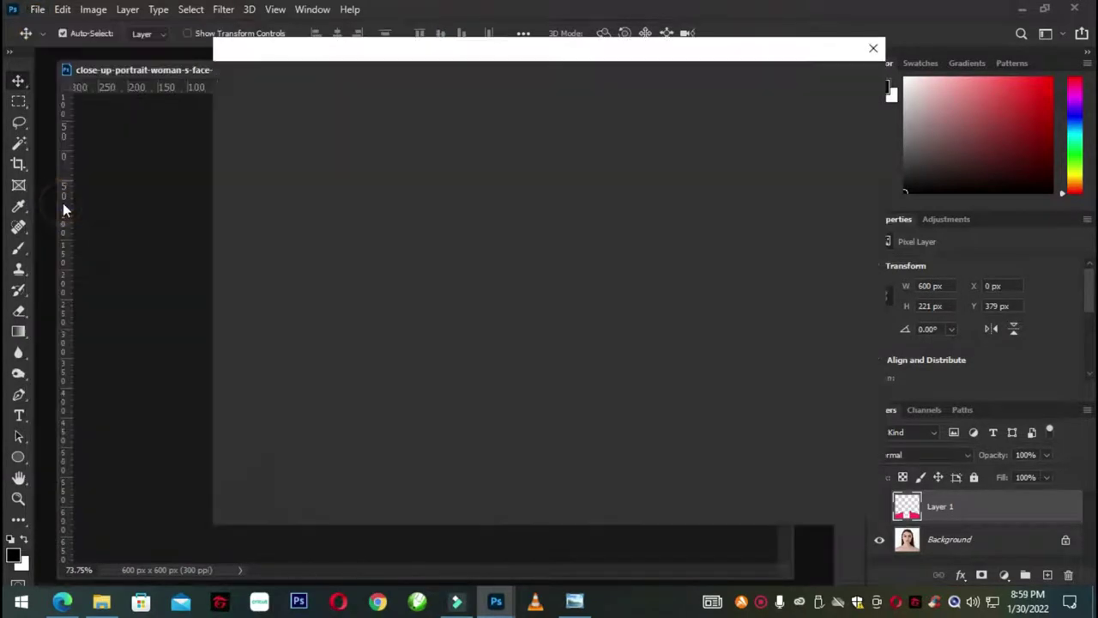
pyautogui.click(623, 444)
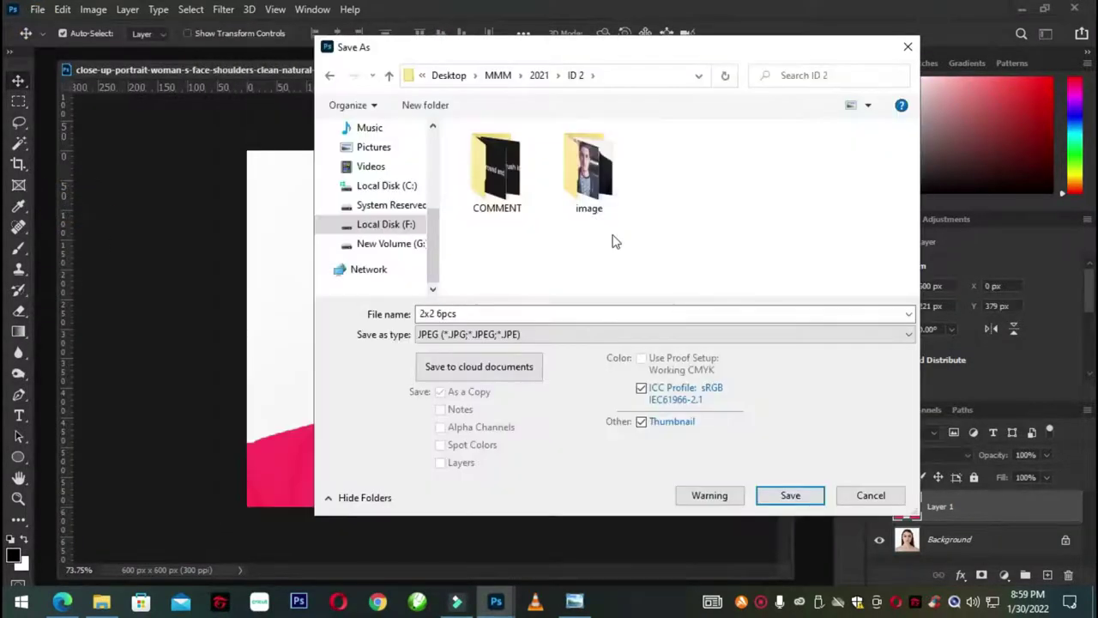
# - Create a '2x2' folder in ID 2 and save there as JPEG '2x2 6pcs' at quality 12
pyautogui.rightClick(717, 164)
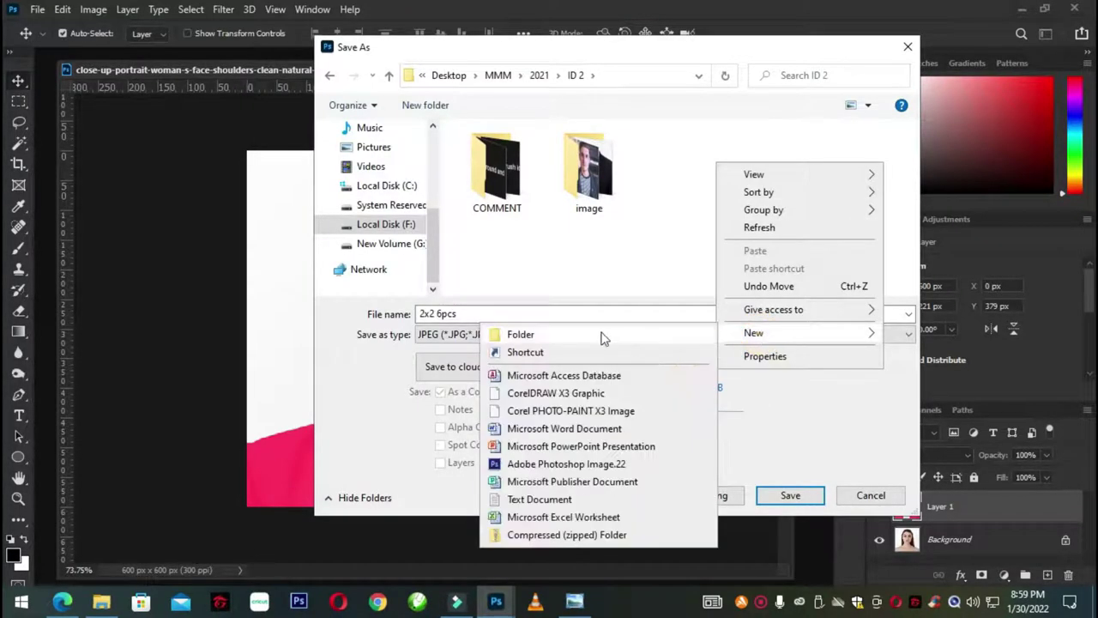
pyautogui.click(543, 342)
pyautogui.write('x2x')
pyautogui.press('BackSpace')
pyautogui.press('BackSpace')
pyautogui.press('BackSpace')
pyautogui.write('2x2')
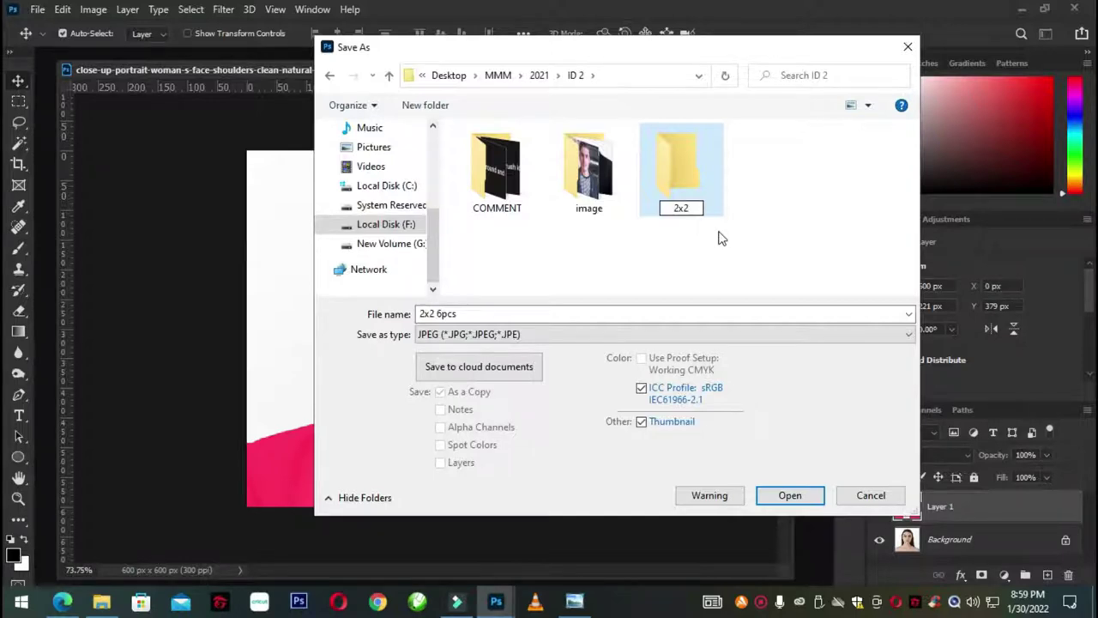
pyautogui.press('Return')
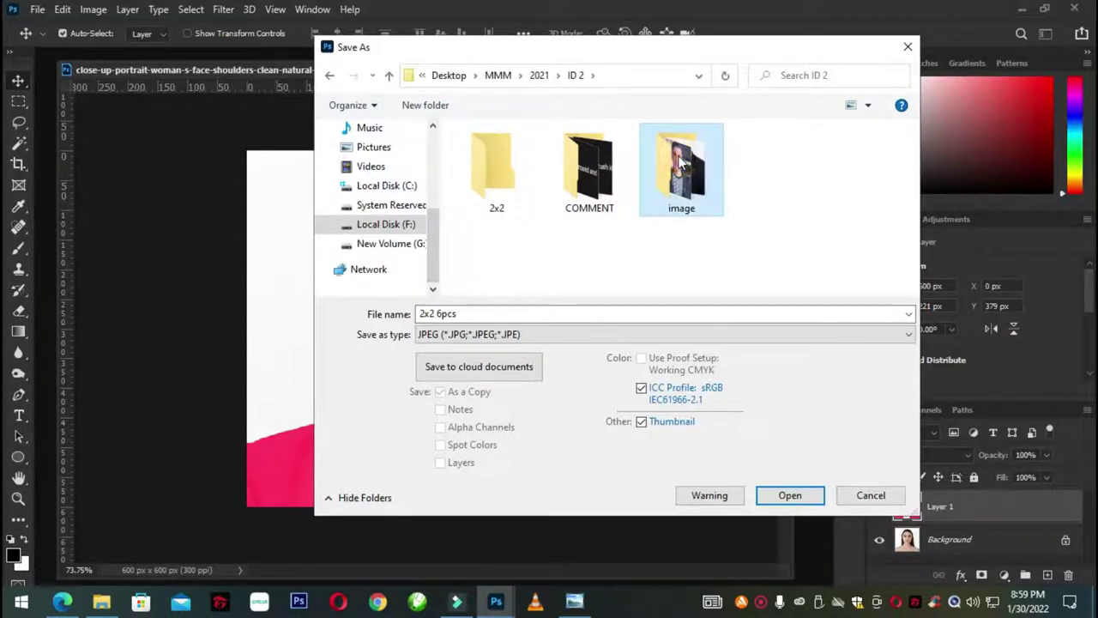
pyautogui.doubleClick(486, 154)
pyautogui.click(763, 498)
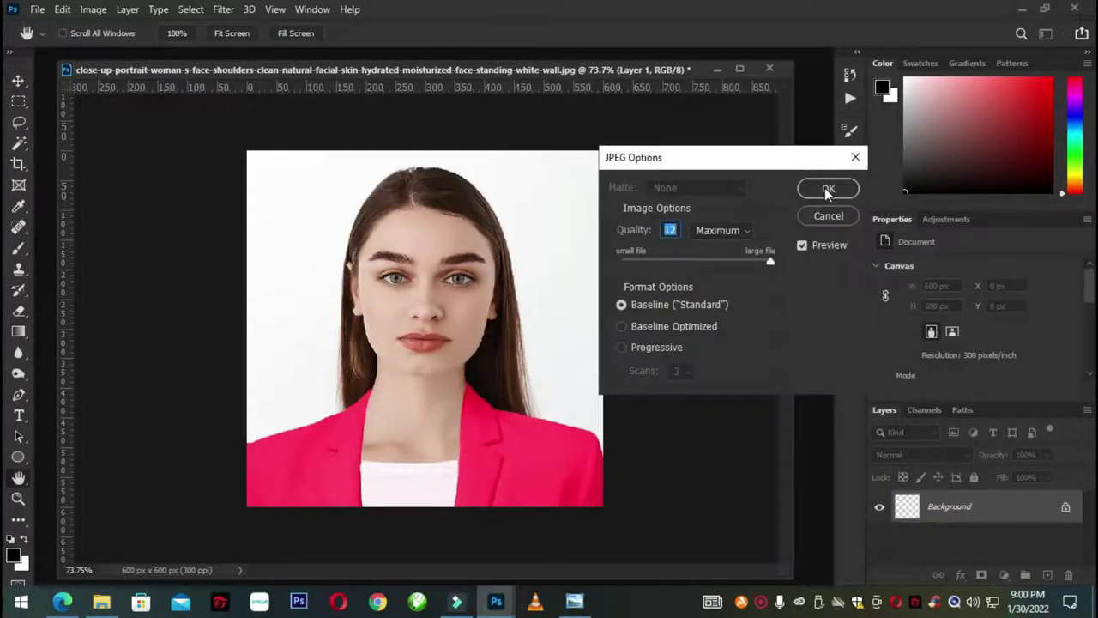
pyautogui.click(827, 189)
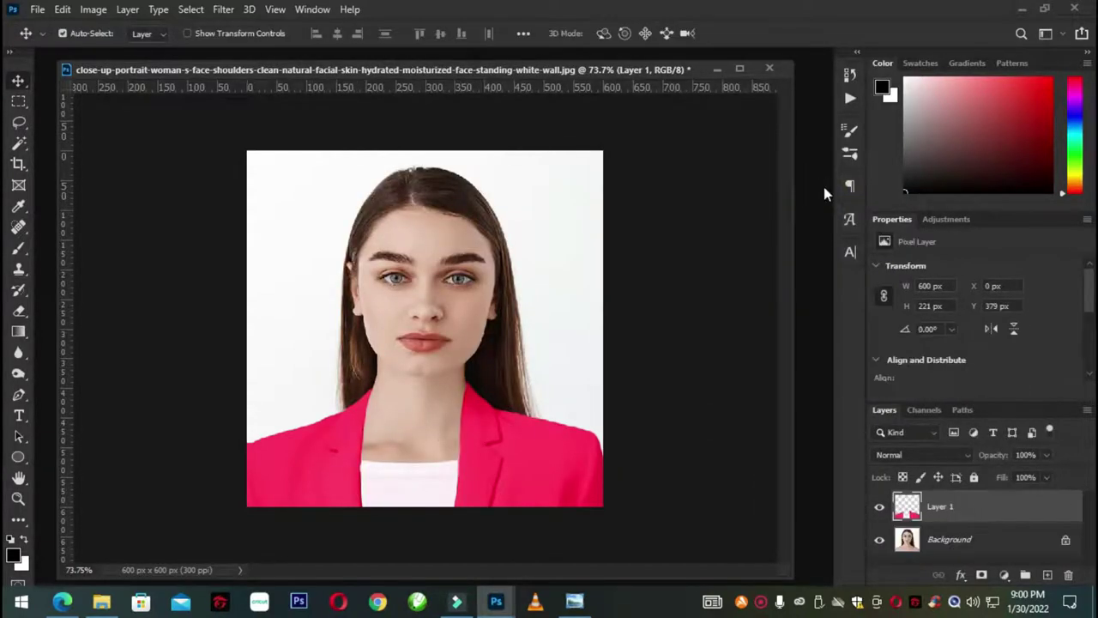
# - Create a new document from the A4 Print preset (2479 × 3508 px, 300 ppi)
pyautogui.click(322, 72)
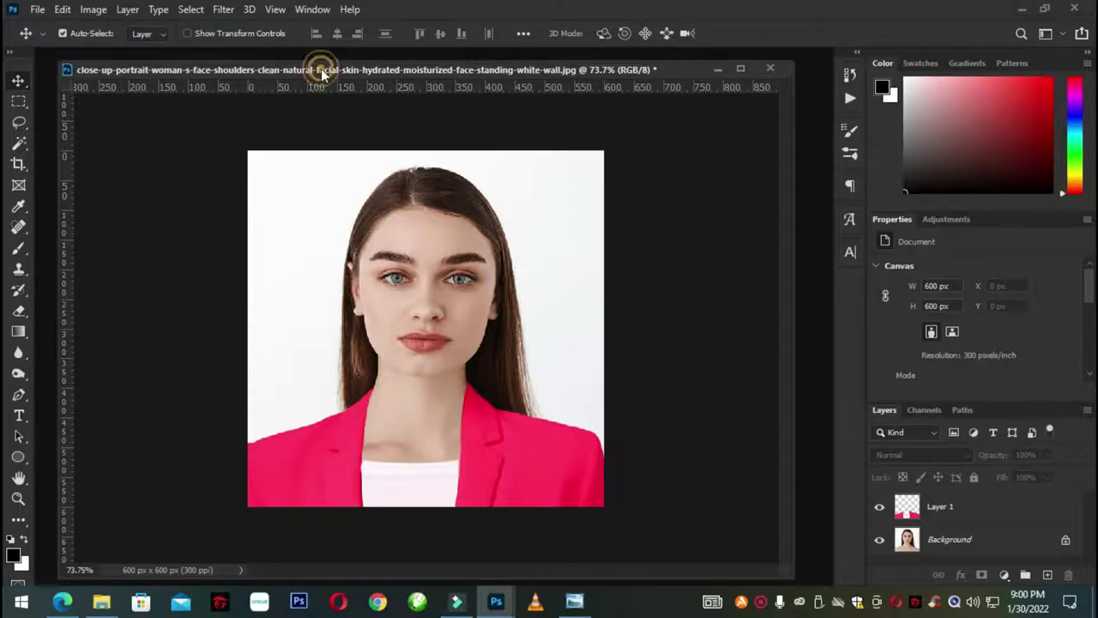
pyautogui.click(37, 11)
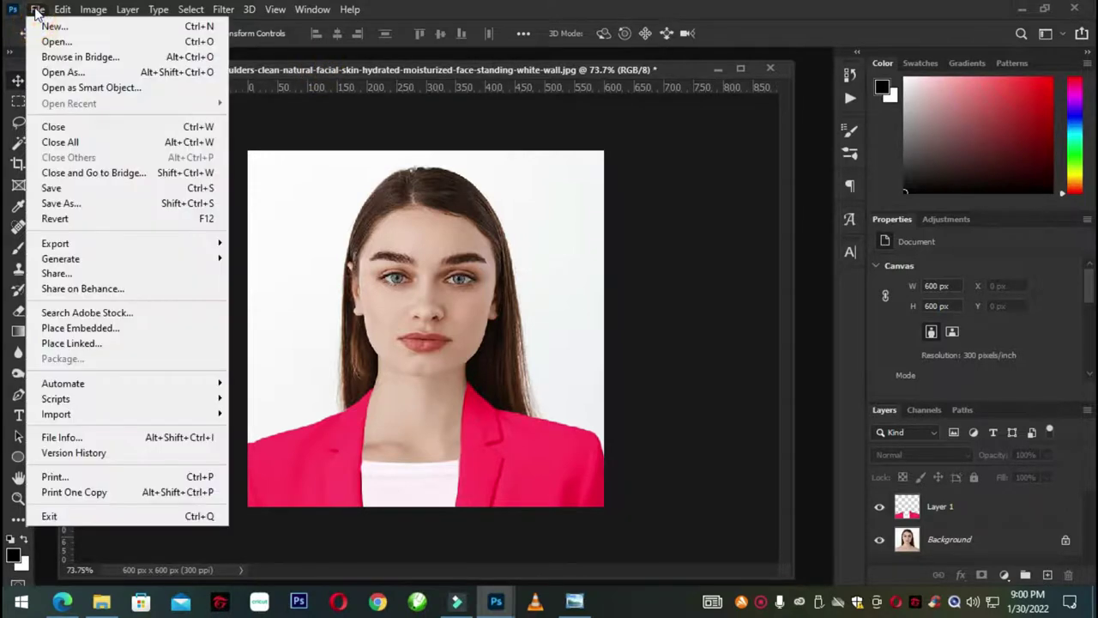
pyautogui.click(49, 31)
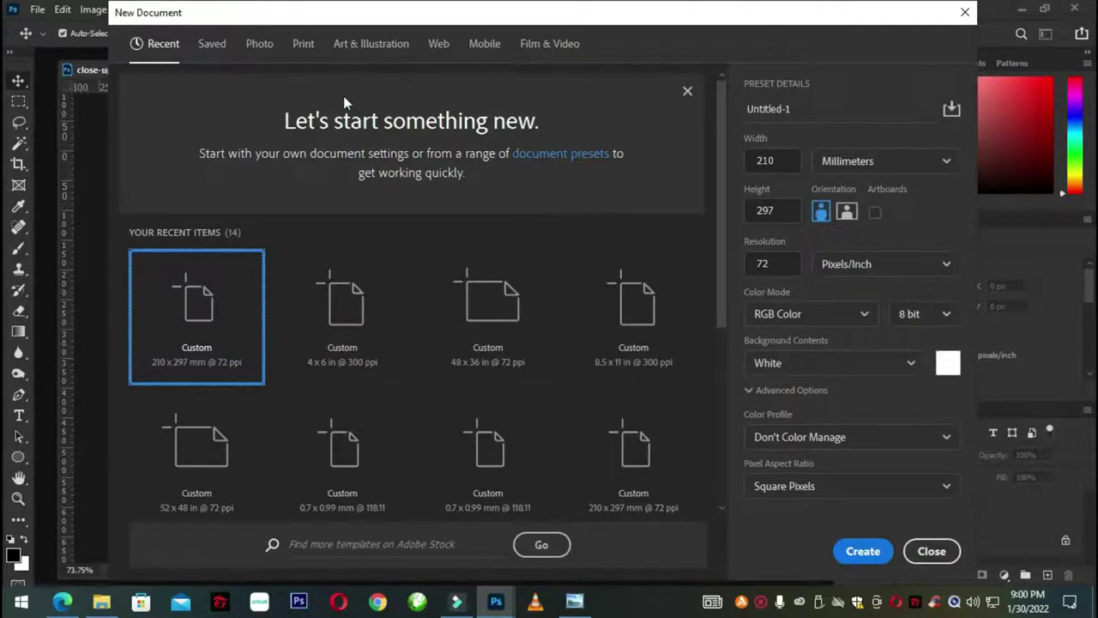
pyautogui.click(306, 45)
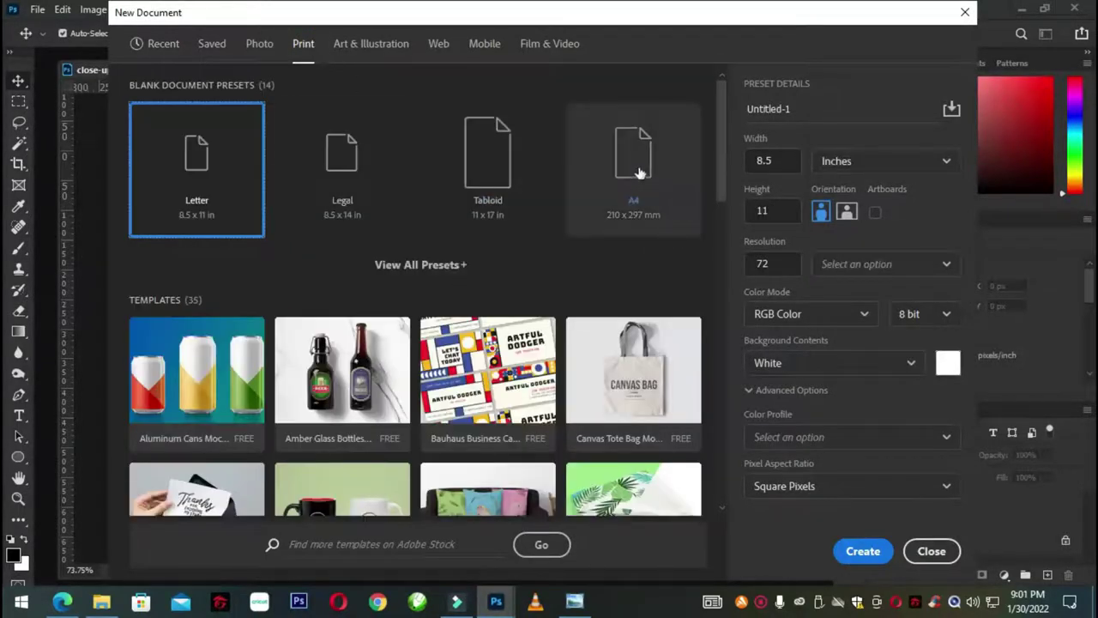
pyautogui.click(633, 166)
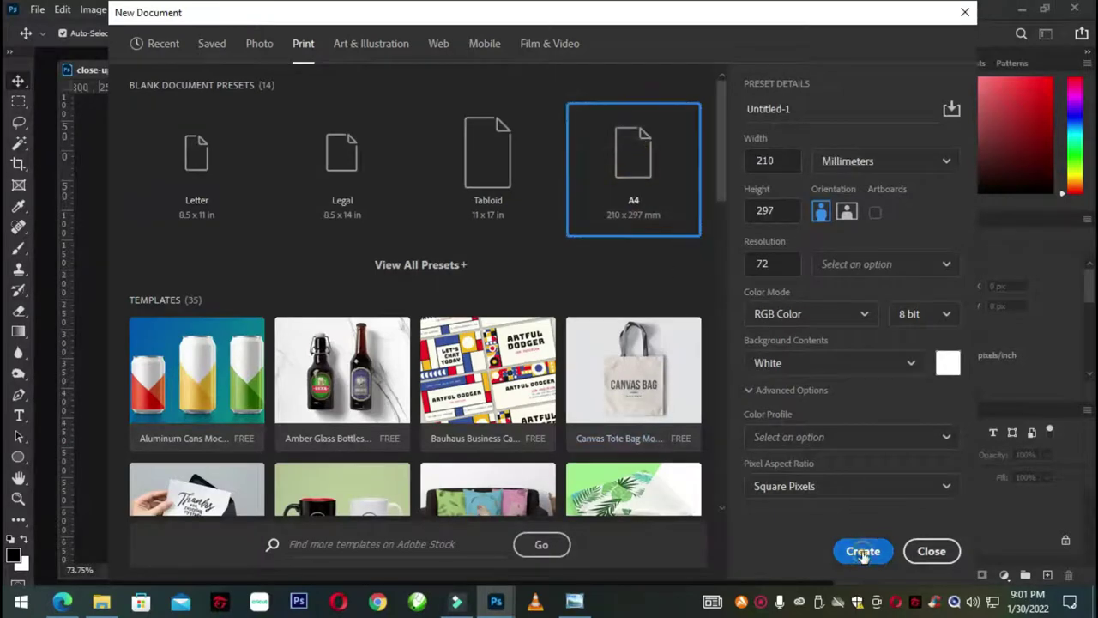
pyautogui.click(860, 551)
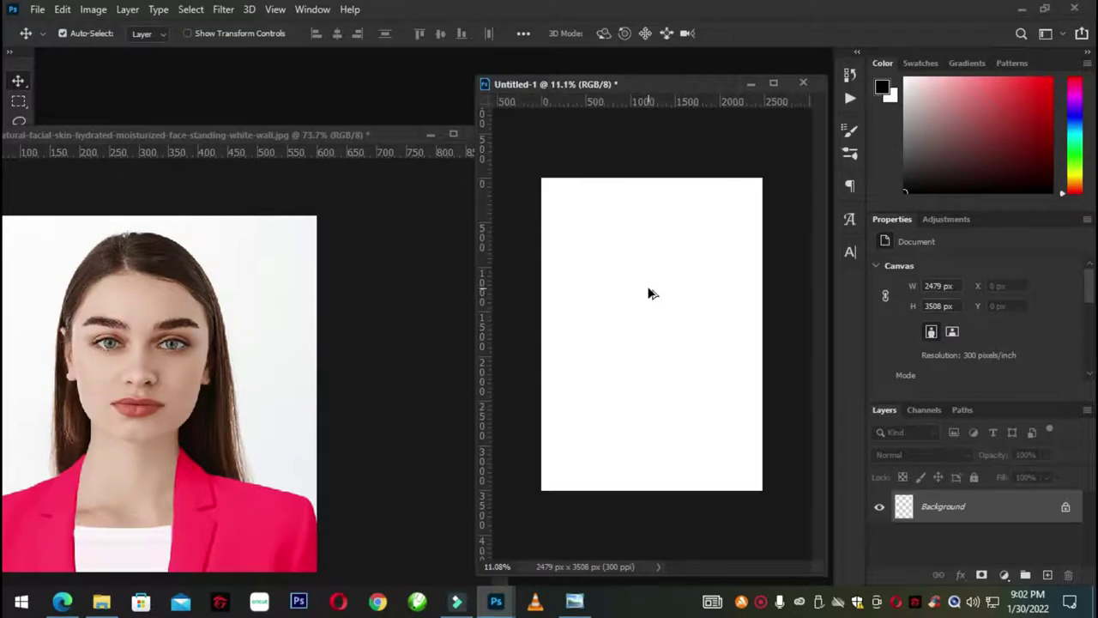
# - Drag a copy of the portrait into Untitled-1 as Layer 1, placed toward the top left
pyautogui.moveTo(252, 265)
pyautogui.mouseDown()
pyautogui.moveTo(603, 275)
pyautogui.moveTo(612, 284)
pyautogui.mouseUp()
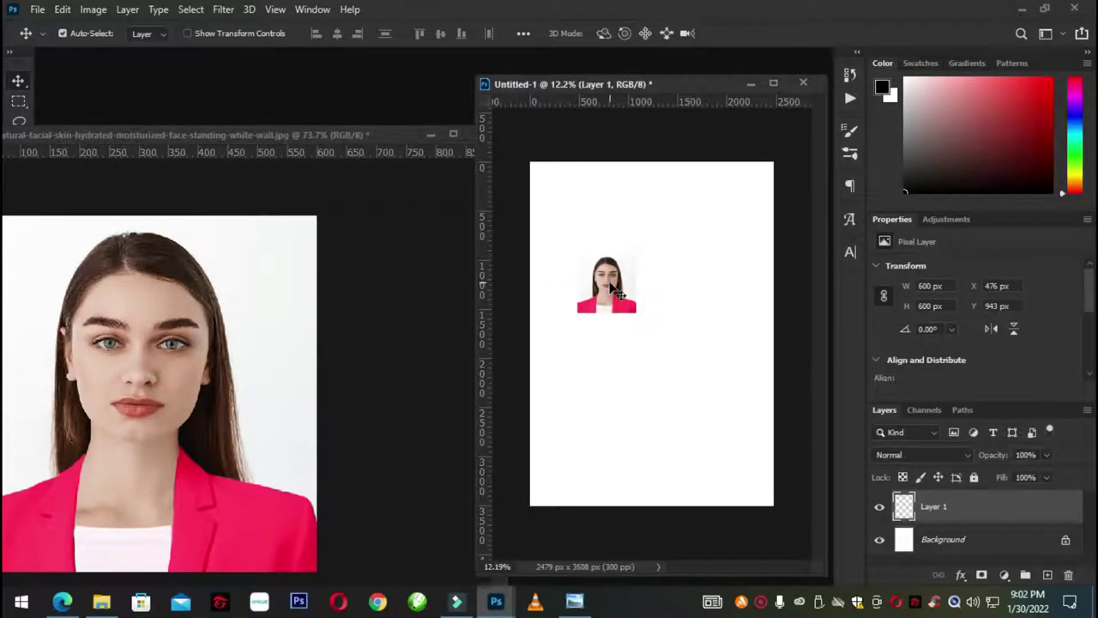
pyautogui.moveTo(612, 290); pyautogui.dragTo(606, 250)
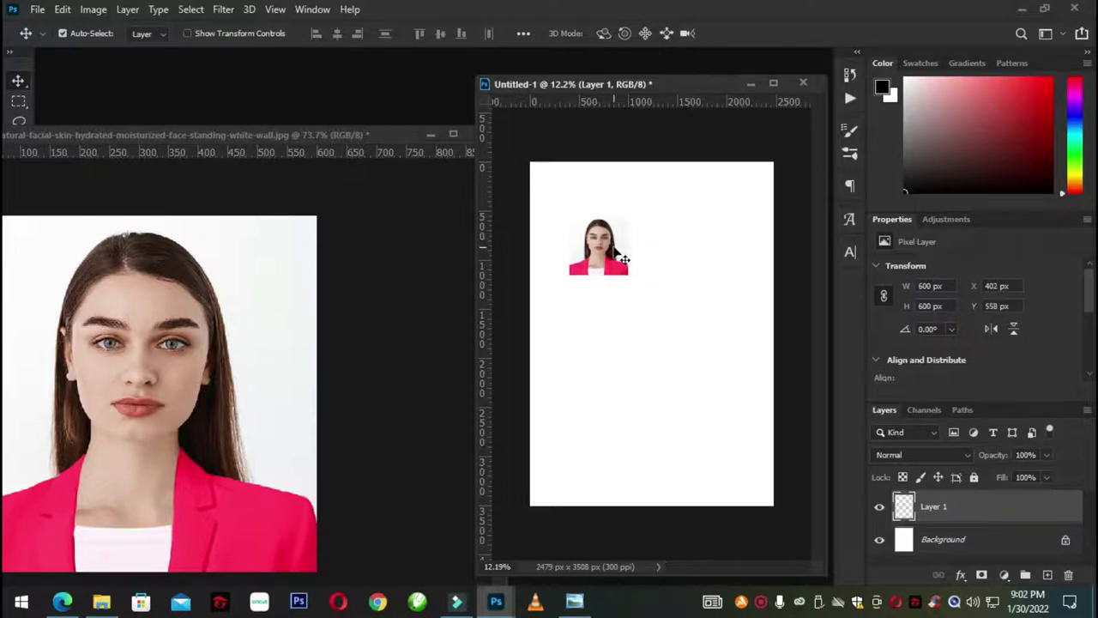
pyautogui.scroll(2, 605, 250)
pyautogui.scroll(4, 607, 248)
pyautogui.scroll(1, 608, 248)
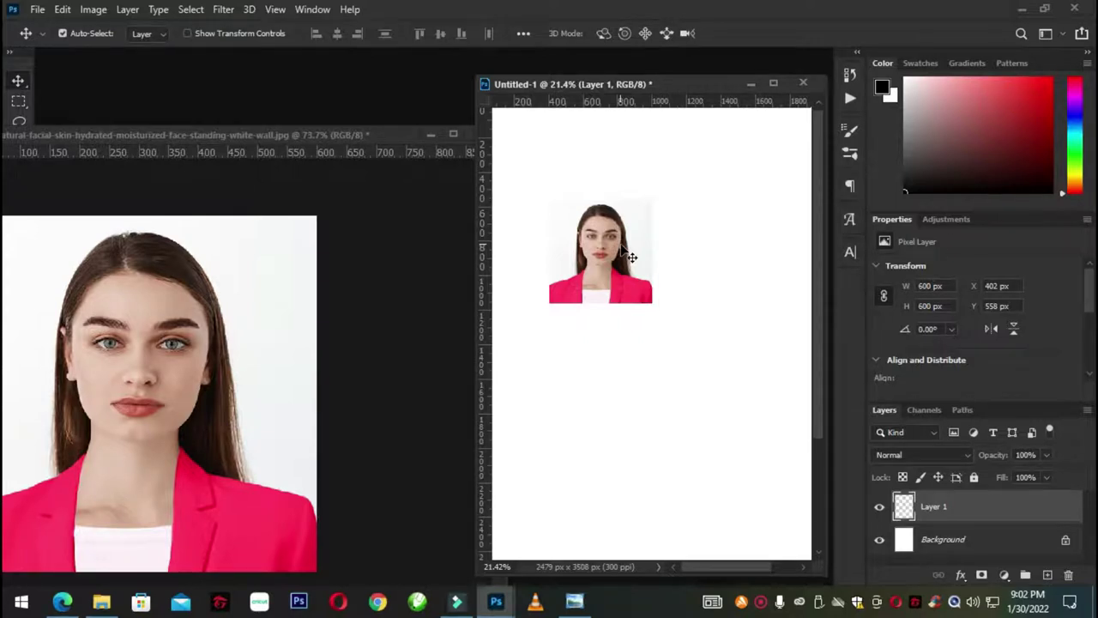
pyautogui.scroll(-5, 622, 249)
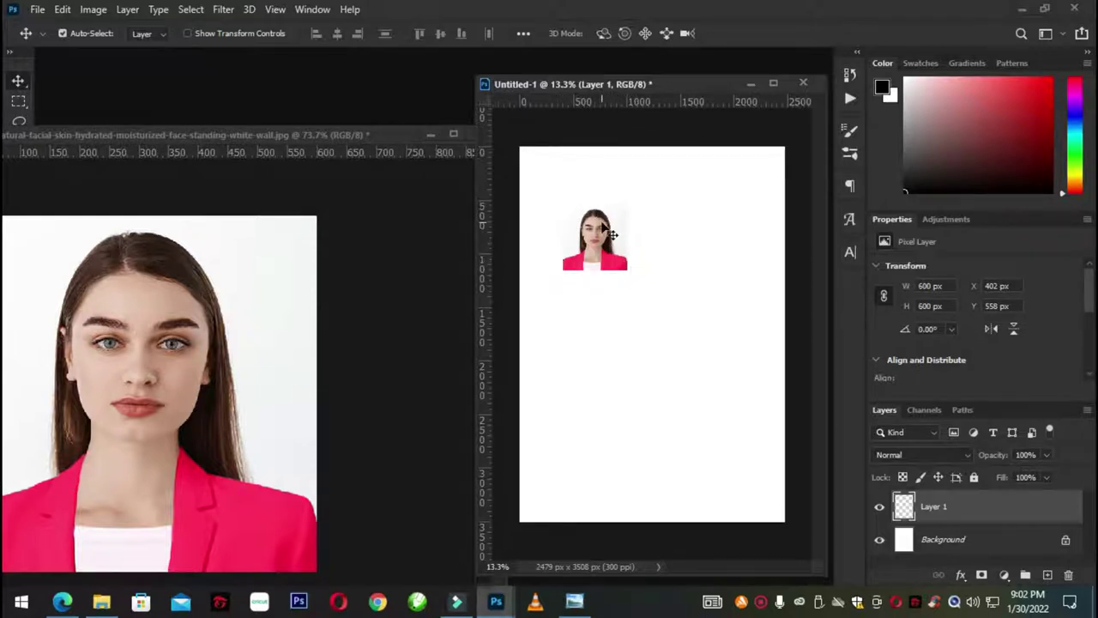
# - Add a 1 px black inside Stroke layer effect to the portrait
pyautogui.click(961, 575)
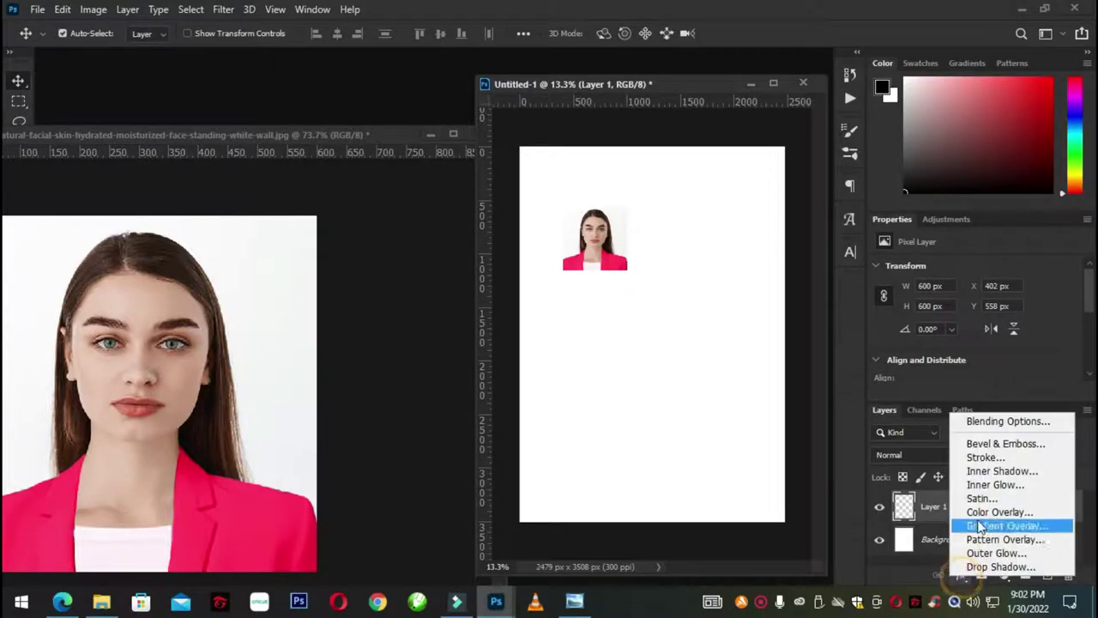
pyautogui.click(985, 457)
pyautogui.moveTo(704, 122); pyautogui.dragTo(899, 293)
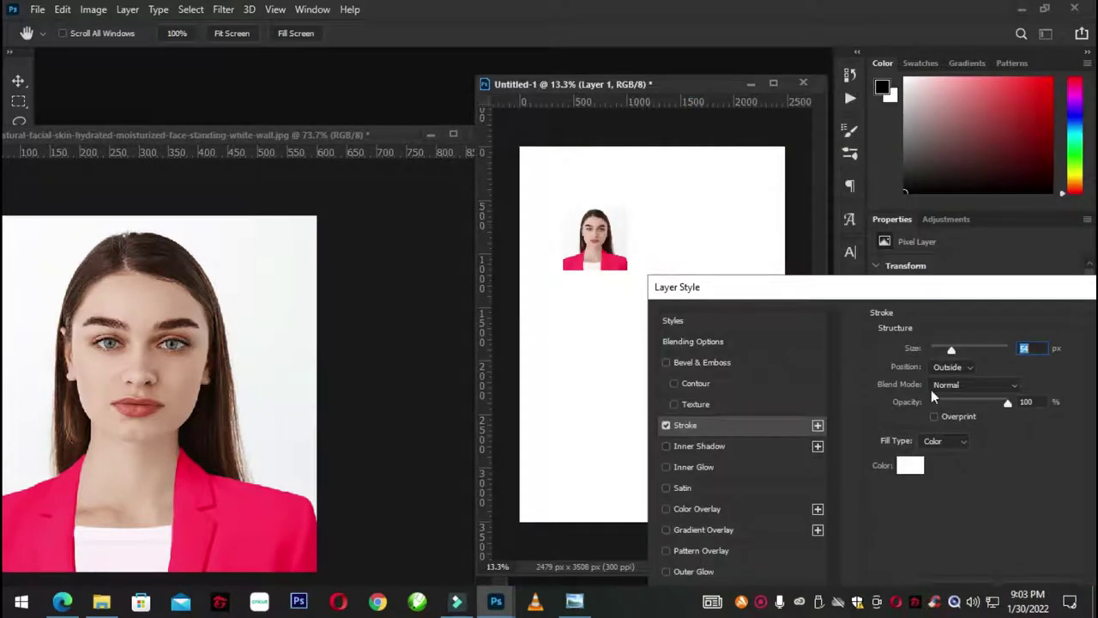
pyautogui.click(961, 369)
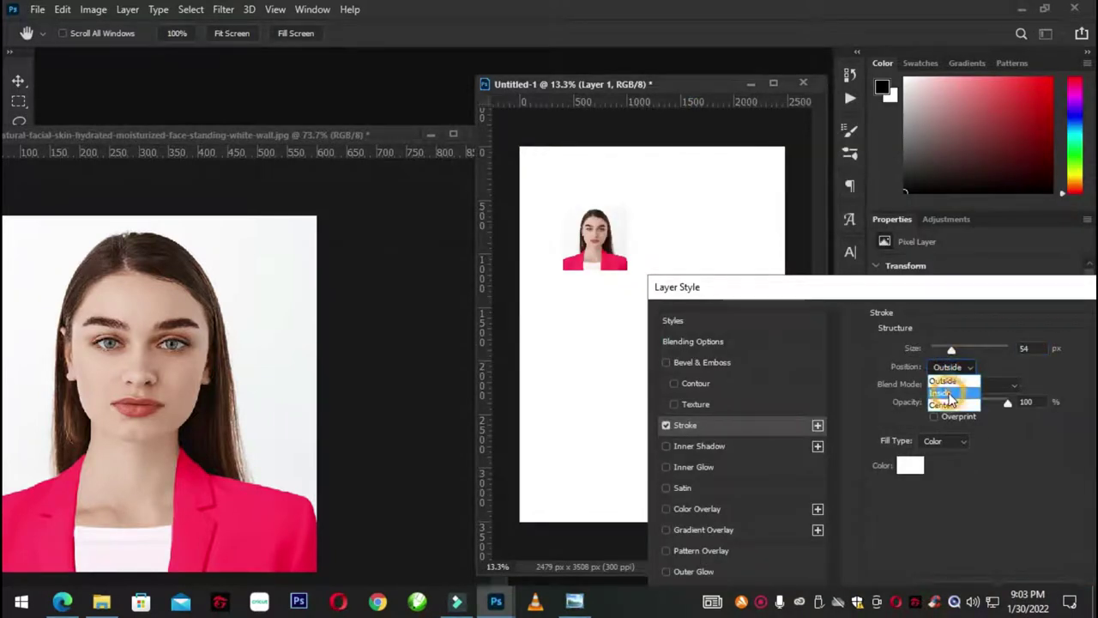
pyautogui.click(952, 381)
pyautogui.moveTo(950, 352); pyautogui.dragTo(934, 348)
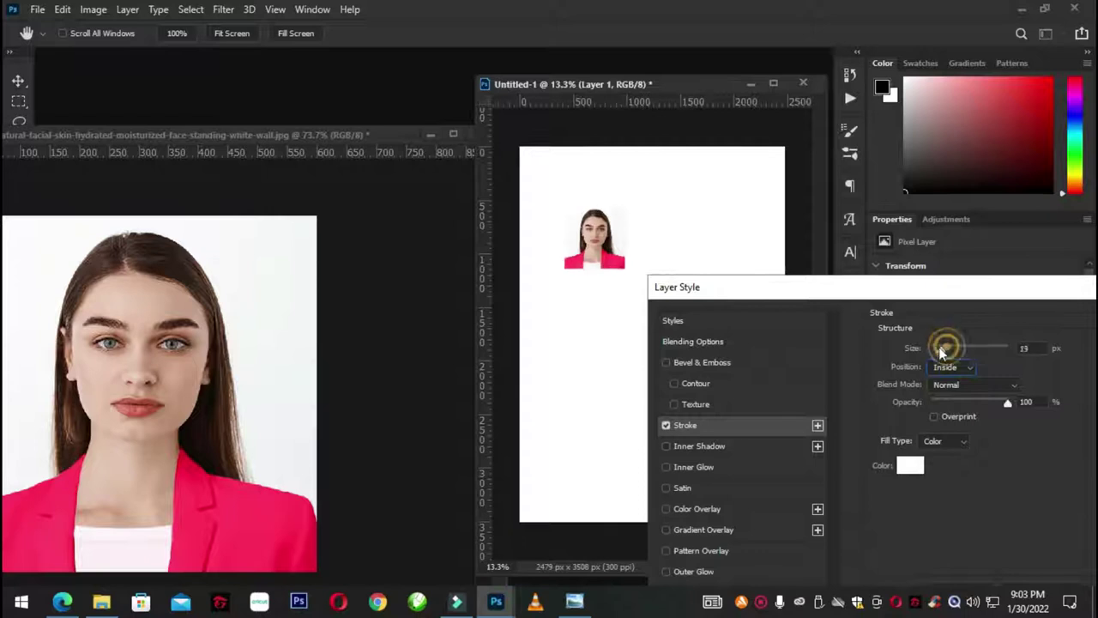
pyautogui.moveTo(1019, 286); pyautogui.dragTo(819, 292)
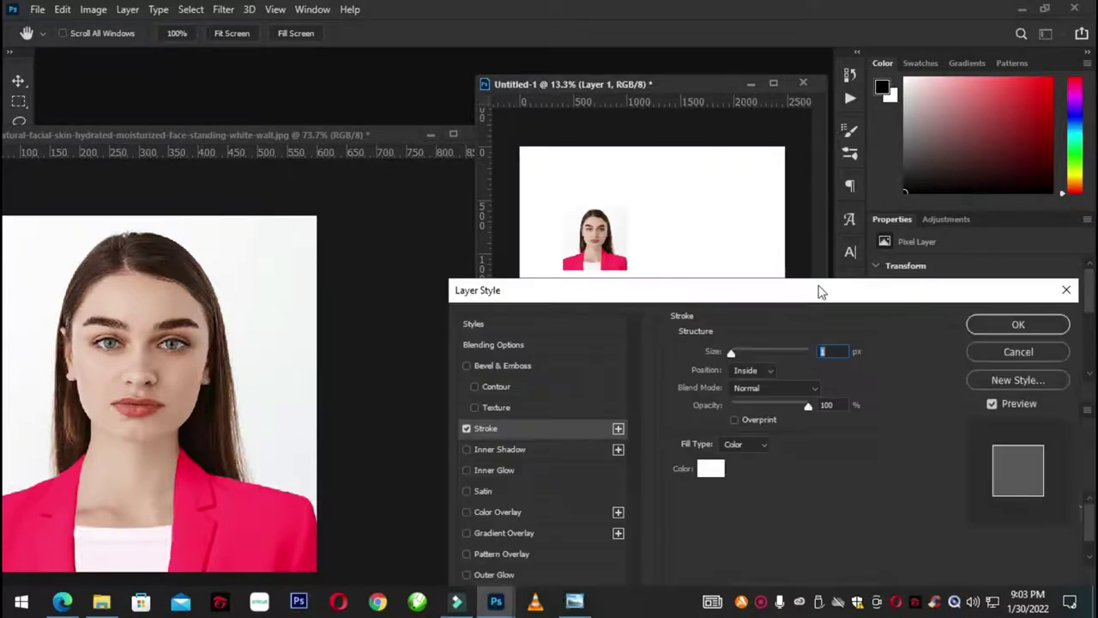
pyautogui.click(708, 471)
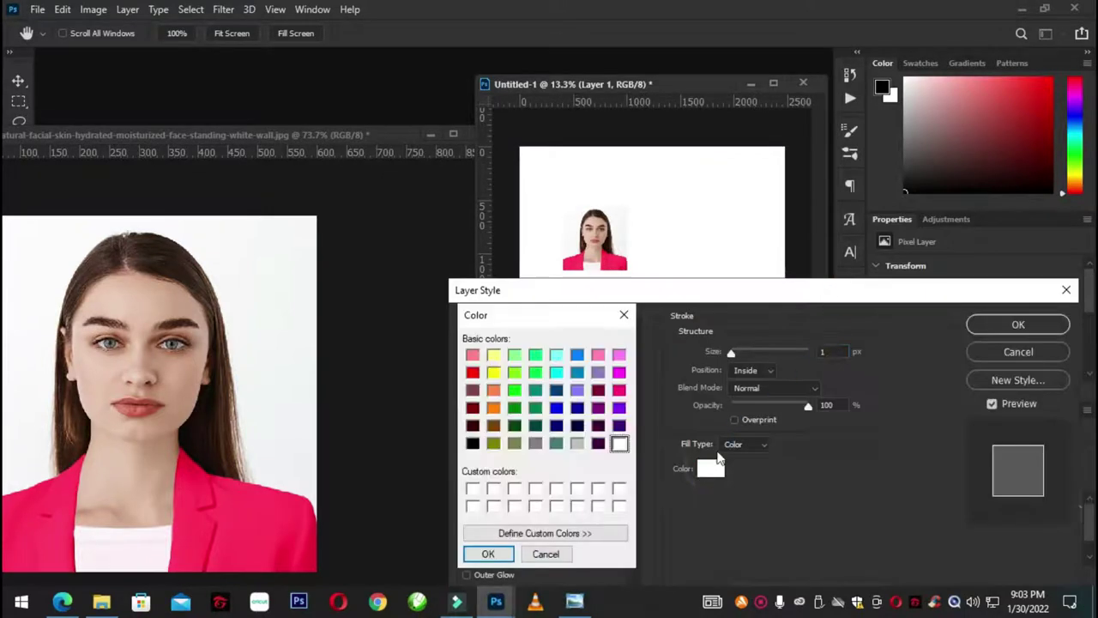
pyautogui.click(472, 443)
pyautogui.click(487, 553)
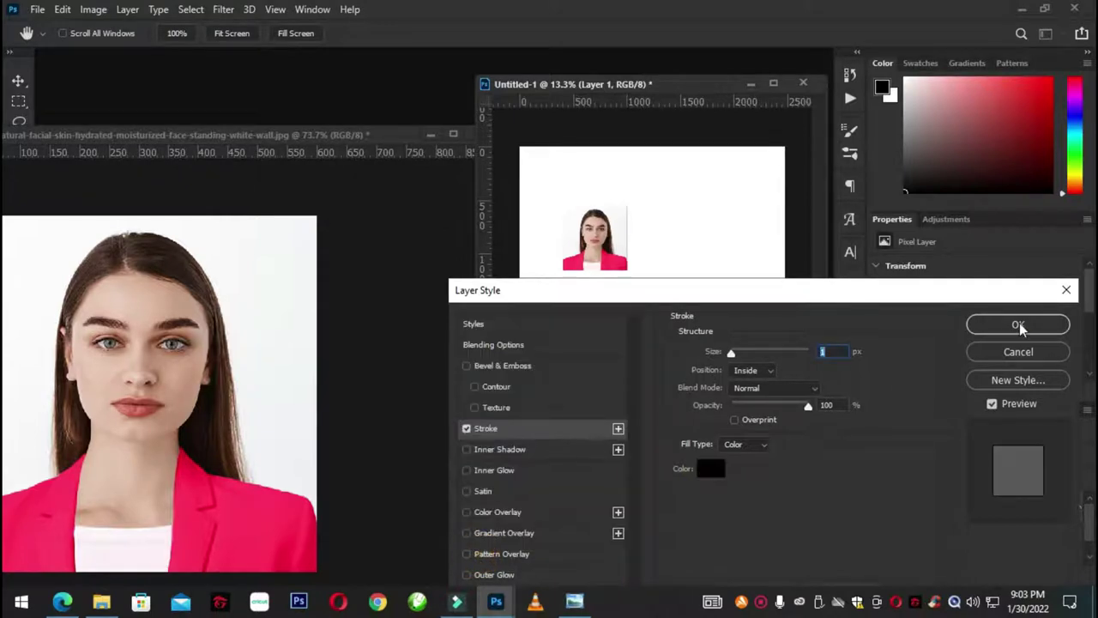
pyautogui.click(1018, 324)
# - Move the stroked portrait flush into the page's top-left corner
pyautogui.scroll(1, 601, 231)
pyautogui.scroll(1, 599, 230)
pyautogui.scroll(1, 596, 228)
pyautogui.scroll(-2, 597, 227)
pyautogui.scroll(-1, 596, 227)
pyautogui.moveTo(595, 239)
pyautogui.mouseDown()
pyautogui.moveTo(550, 180)
pyautogui.moveTo(637, 225)
pyautogui.moveTo(619, 189)
pyautogui.mouseUp()
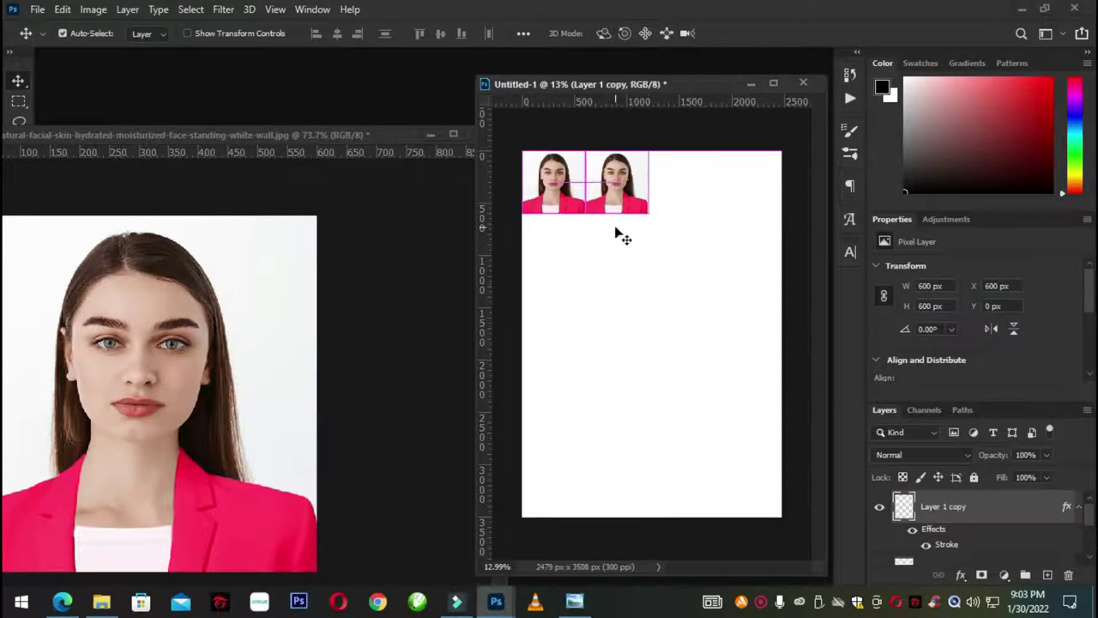
# - Select both photos, turn off Auto-Select and nudge the pair inward from the corner
pyautogui.click(616, 237)
pyautogui.click(613, 225)
pyautogui.moveTo(641, 249)
pyautogui.mouseDown()
pyautogui.moveTo(581, 194)
pyautogui.moveTo(564, 210)
pyautogui.mouseUp()
pyautogui.click(618, 283)
pyautogui.moveTo(658, 241); pyautogui.dragTo(559, 183)
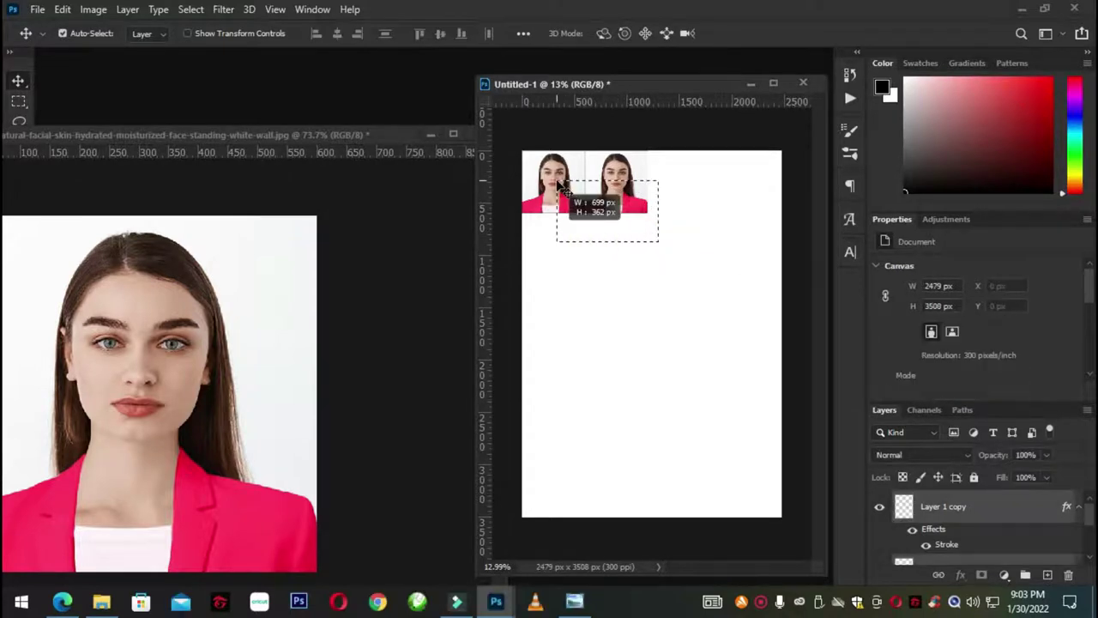
pyautogui.click(578, 238)
pyautogui.moveTo(649, 258)
pyautogui.mouseDown()
pyautogui.moveTo(629, 233)
pyautogui.moveTo(579, 233)
pyautogui.moveTo(547, 172)
pyautogui.mouseUp()
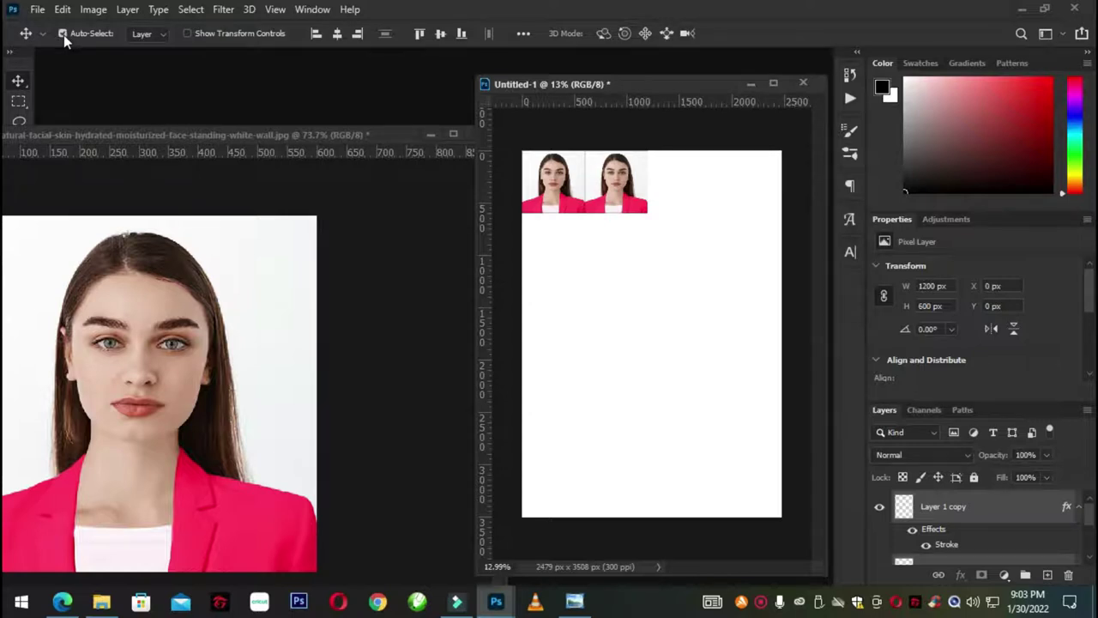
pyautogui.click(62, 33)
pyautogui.moveTo(662, 247)
pyautogui.mouseDown()
pyautogui.moveTo(662, 285)
pyautogui.moveTo(658, 275)
pyautogui.mouseUp()
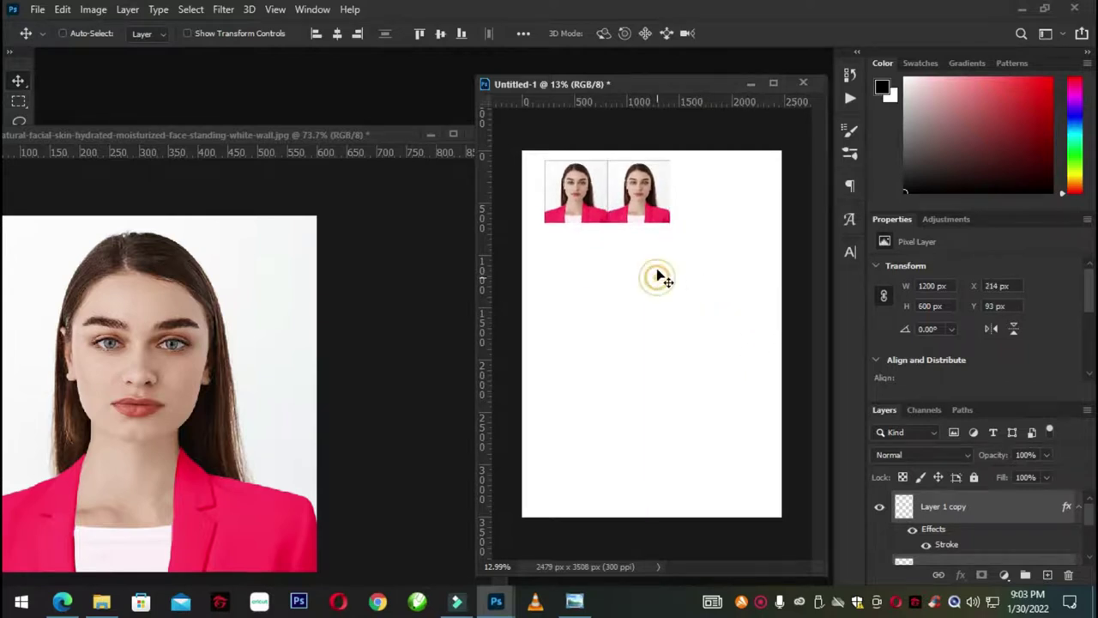
# - Make the Background layer active and try moving it, triggering the locked-layer alert
pyautogui.click(302, 314)
pyautogui.click(742, 247)
pyautogui.click(730, 134)
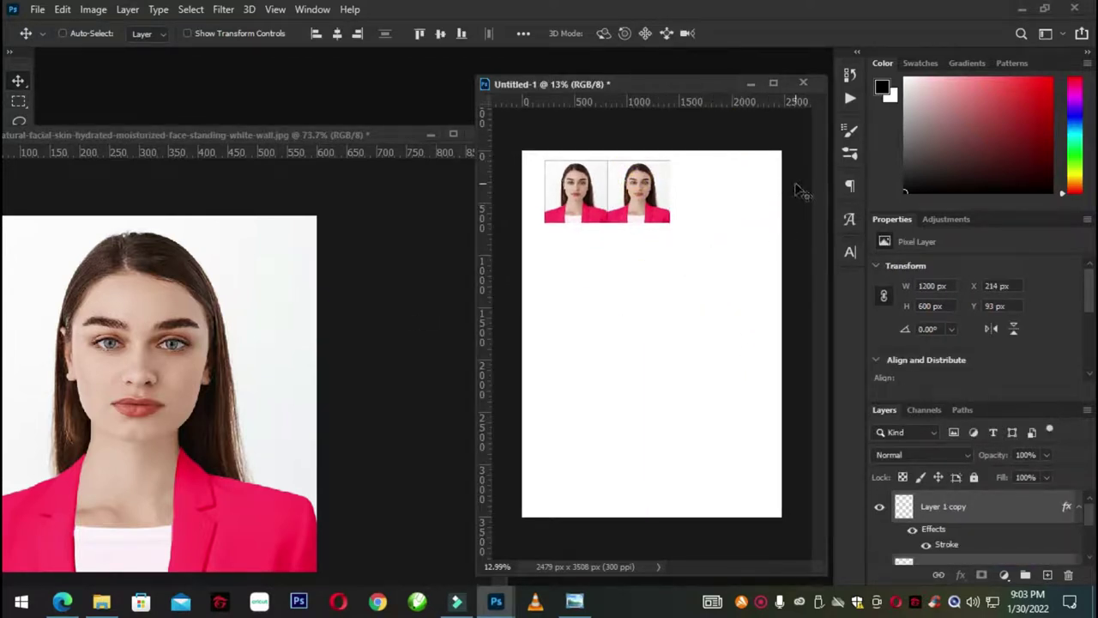
pyautogui.rightClick(792, 186)
pyautogui.click(736, 210)
pyautogui.click(666, 210)
pyautogui.click(712, 208)
pyautogui.rightClick(651, 190)
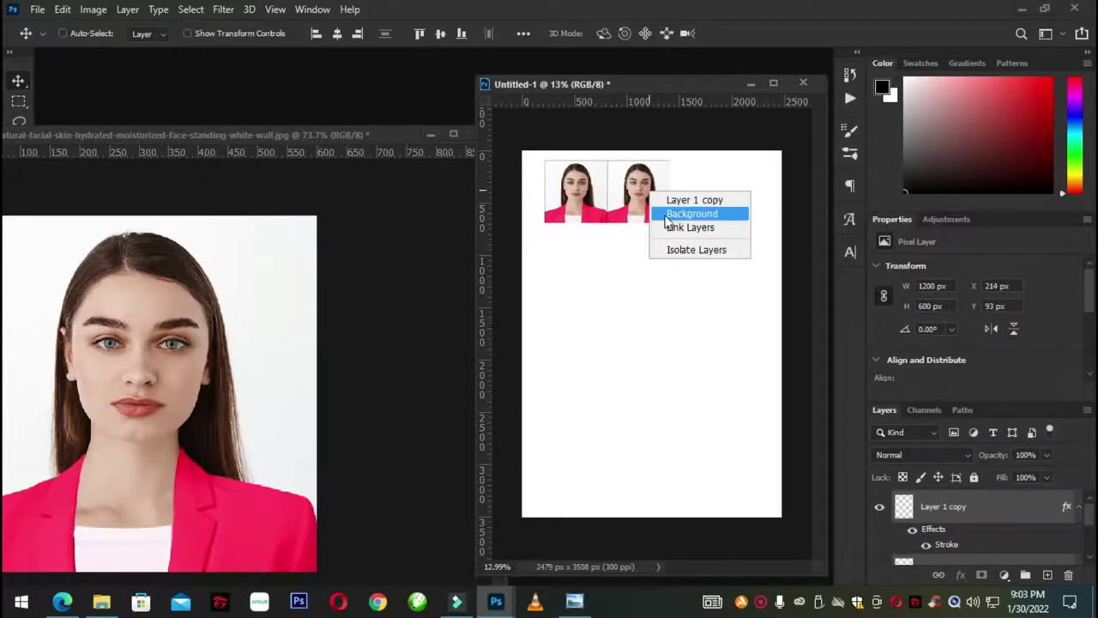
pyautogui.click(678, 215)
pyautogui.moveTo(665, 222); pyautogui.dragTo(696, 206)
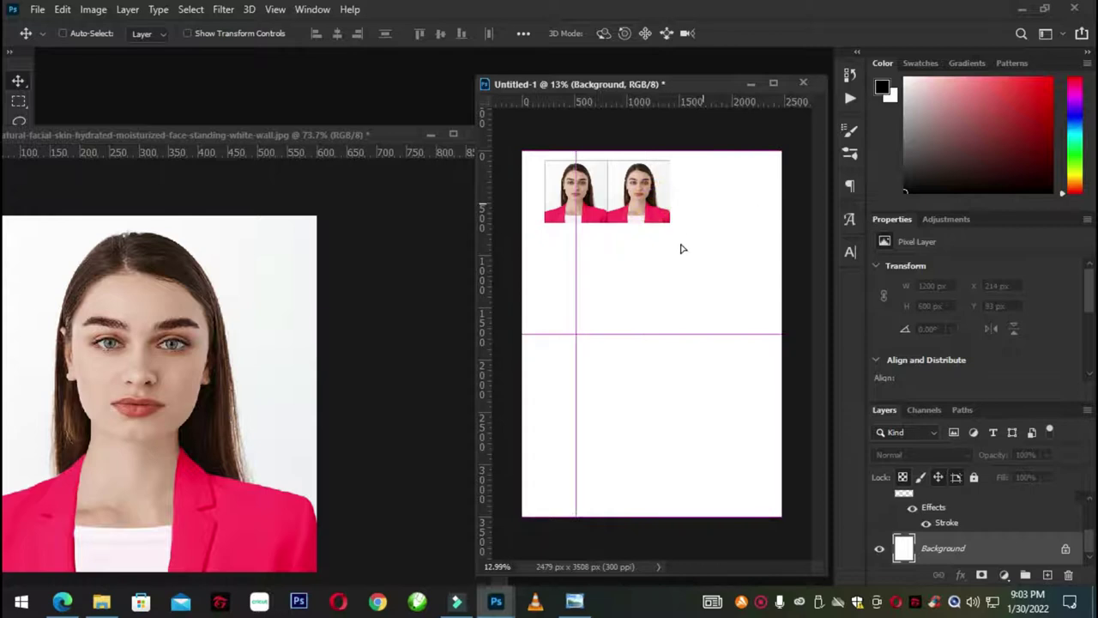
# - Dismiss the locked-layer alert and place Layer 1 copy's photo right beside Layer 1's
pyautogui.click(534, 233)
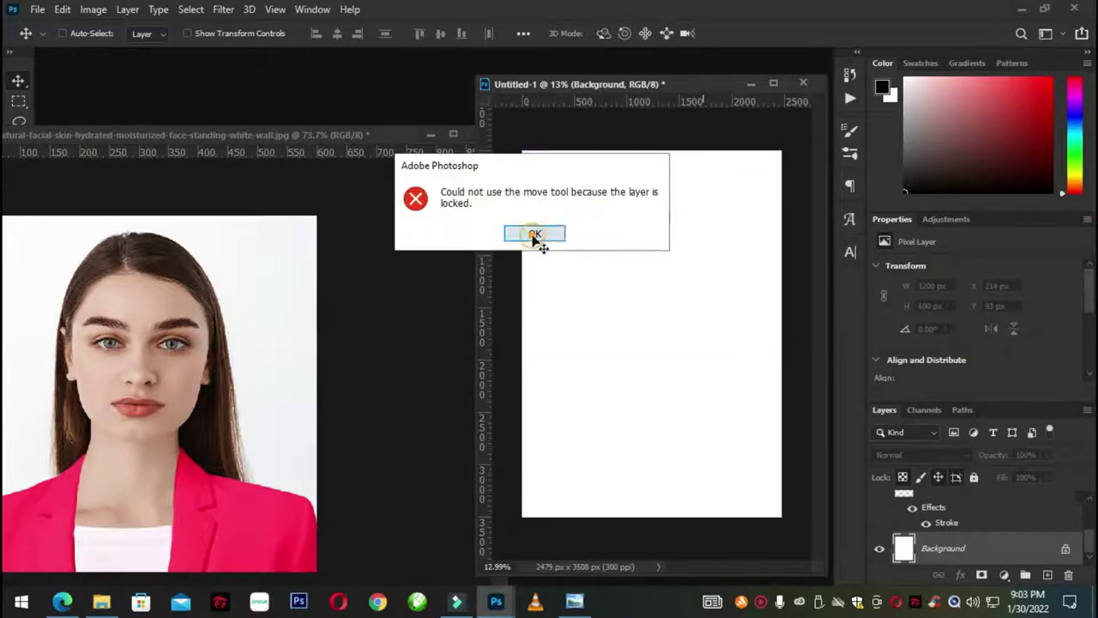
pyautogui.rightClick(647, 177)
pyautogui.click(678, 184)
pyautogui.moveTo(635, 225); pyautogui.dragTo(705, 225)
pyautogui.rightClick(568, 199)
pyautogui.click(592, 207)
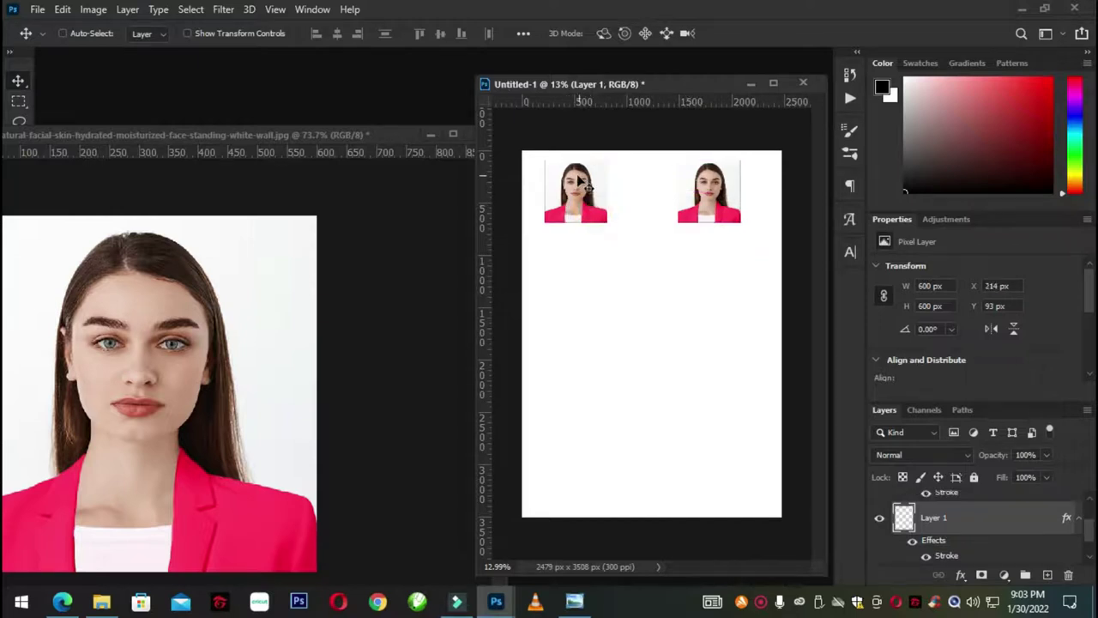
pyautogui.rightClick(582, 180)
pyautogui.click(611, 188)
pyautogui.rightClick(707, 182)
pyautogui.click(735, 190)
pyautogui.moveTo(702, 198); pyautogui.dragTo(654, 197)
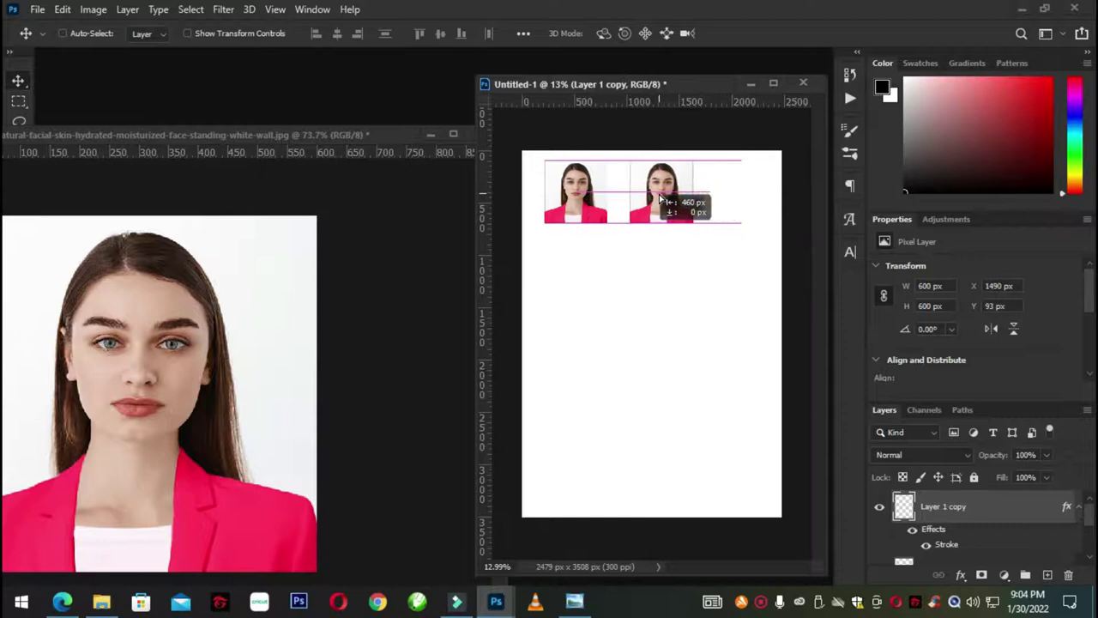
# - Move both ID photos together flush into the A4 page's top-left corner at X 0, Y 0
pyautogui.click(63, 33)
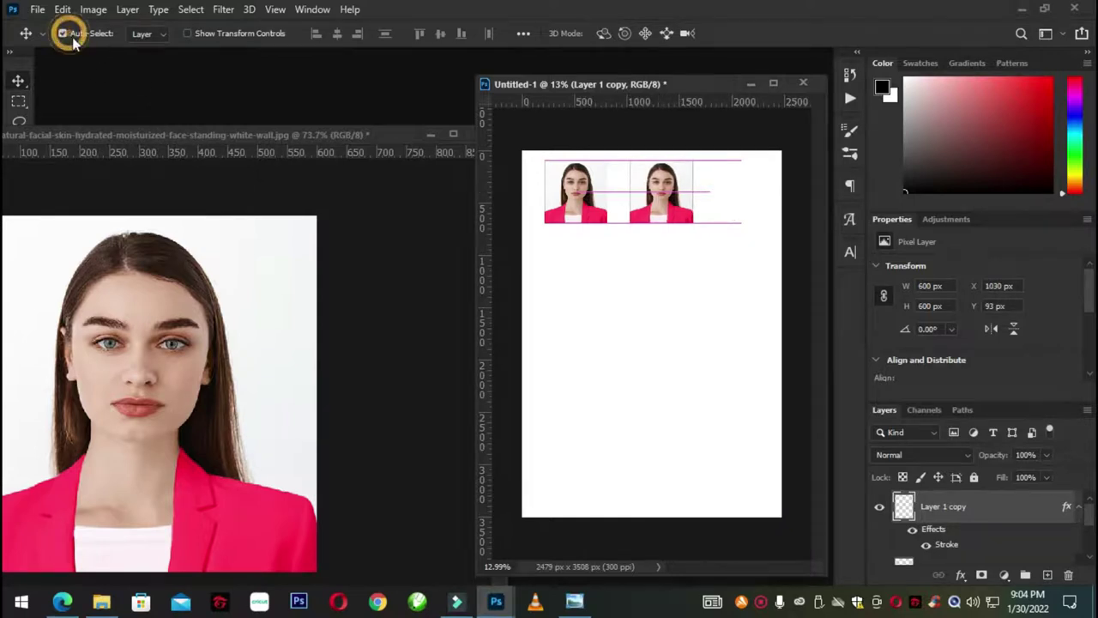
pyautogui.moveTo(703, 258); pyautogui.dragTo(562, 181)
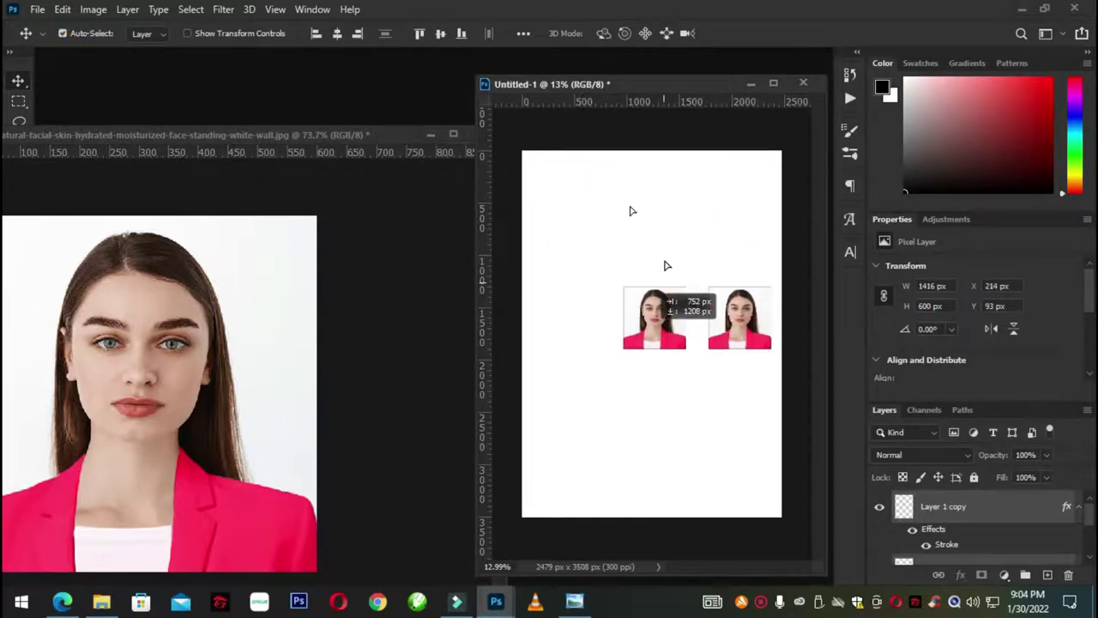
pyautogui.moveTo(578, 222)
pyautogui.mouseDown()
pyautogui.moveTo(623, 233)
pyautogui.moveTo(566, 190)
pyautogui.mouseUp()
pyautogui.click(626, 263)
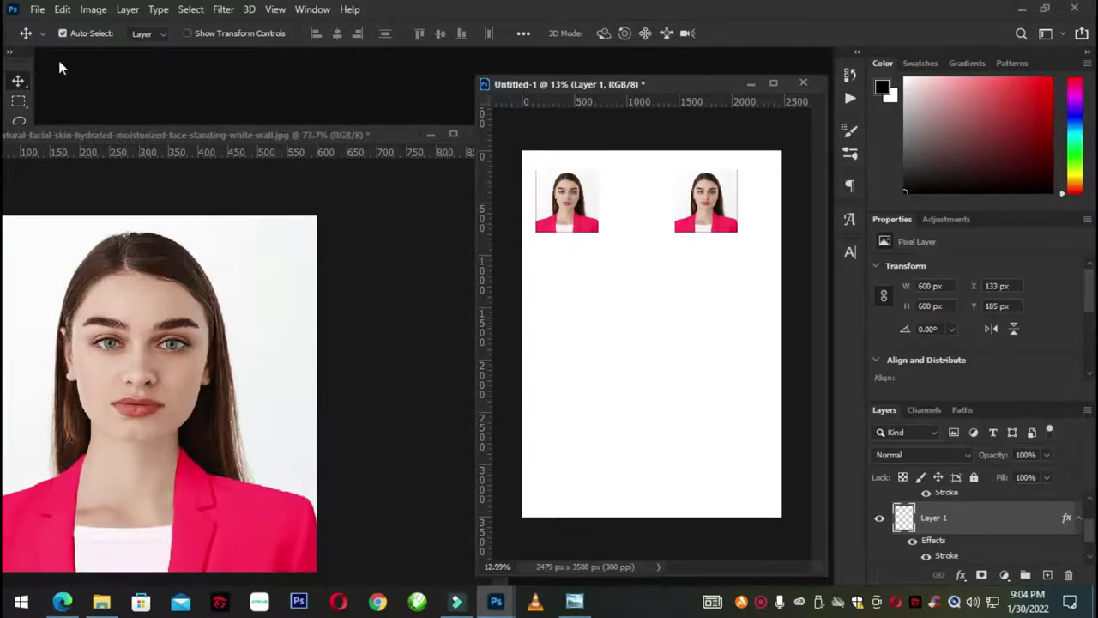
pyautogui.click(61, 33)
pyautogui.moveTo(555, 196)
pyautogui.mouseDown()
pyautogui.moveTo(627, 250)
pyautogui.moveTo(592, 203)
pyautogui.mouseUp()
pyautogui.moveTo(719, 210)
pyautogui.mouseDown()
pyautogui.moveTo(719, 234)
pyautogui.moveTo(694, 210)
pyautogui.moveTo(697, 196)
pyautogui.mouseUp()
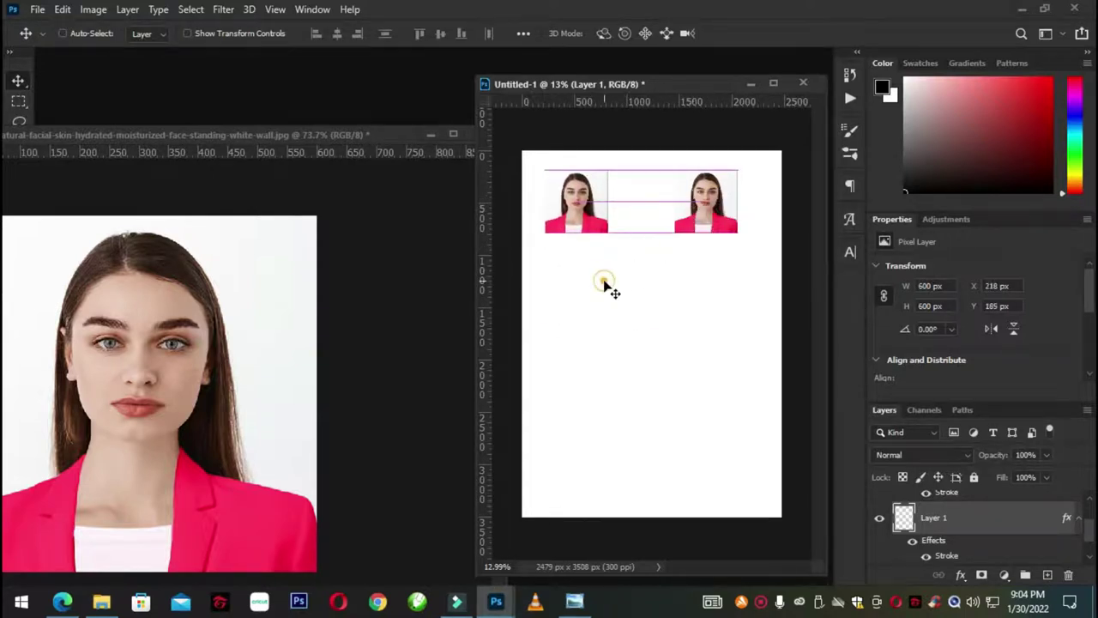
pyautogui.click(84, 36)
pyautogui.moveTo(693, 203); pyautogui.dragTo(640, 213)
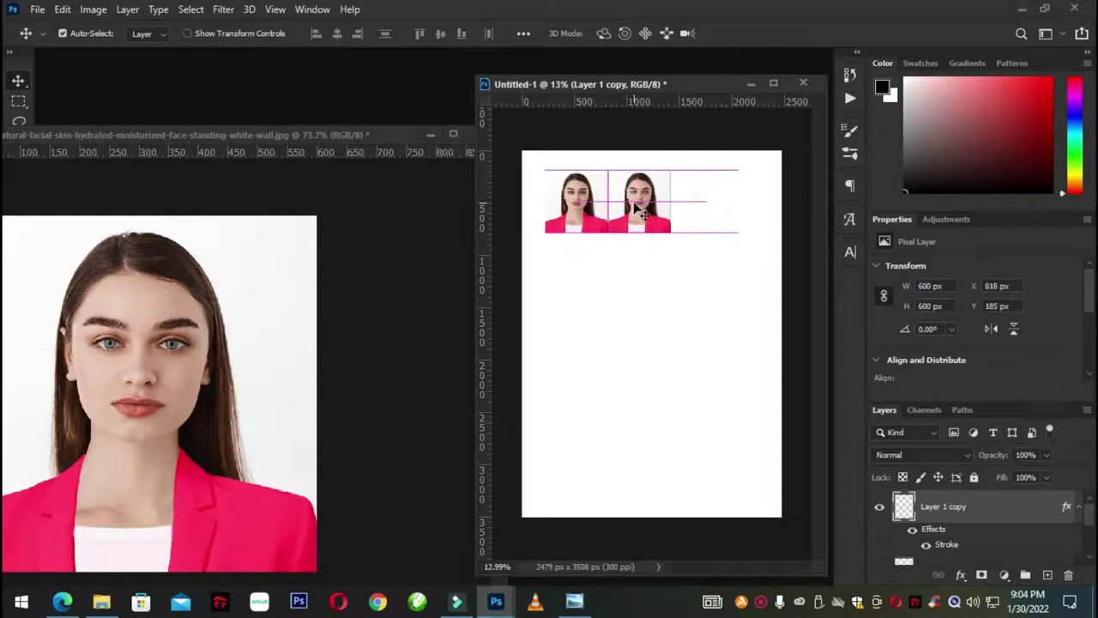
pyautogui.moveTo(706, 281); pyautogui.dragTo(555, 174)
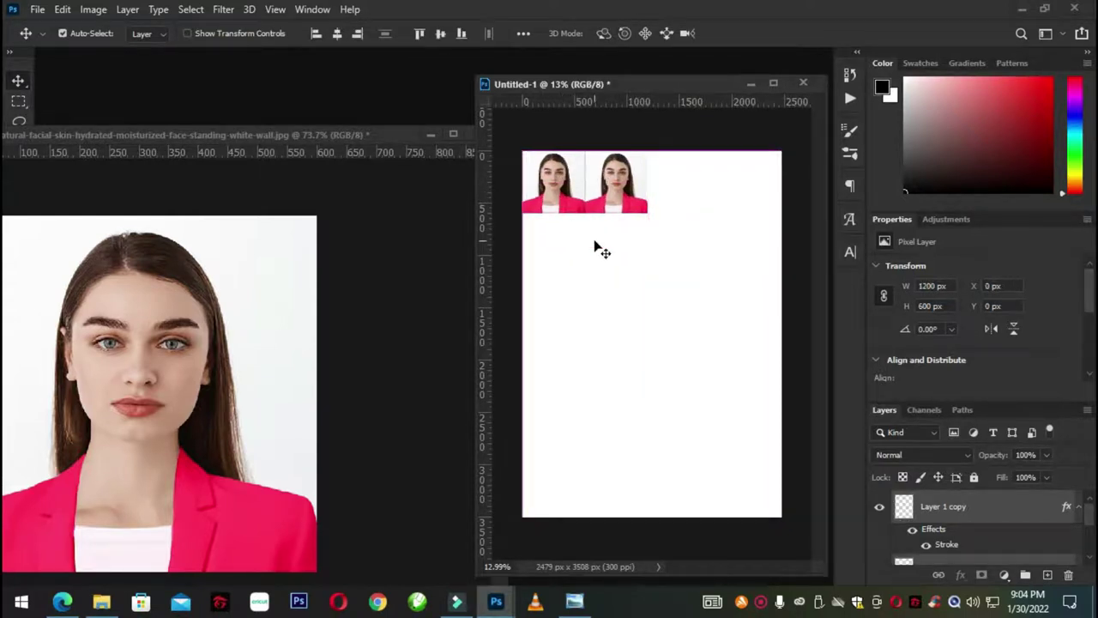
# - Alt-drag a copy of the photo pair to form a top row of four photos
pyautogui.moveTo(645, 235); pyautogui.dragTo(574, 203)
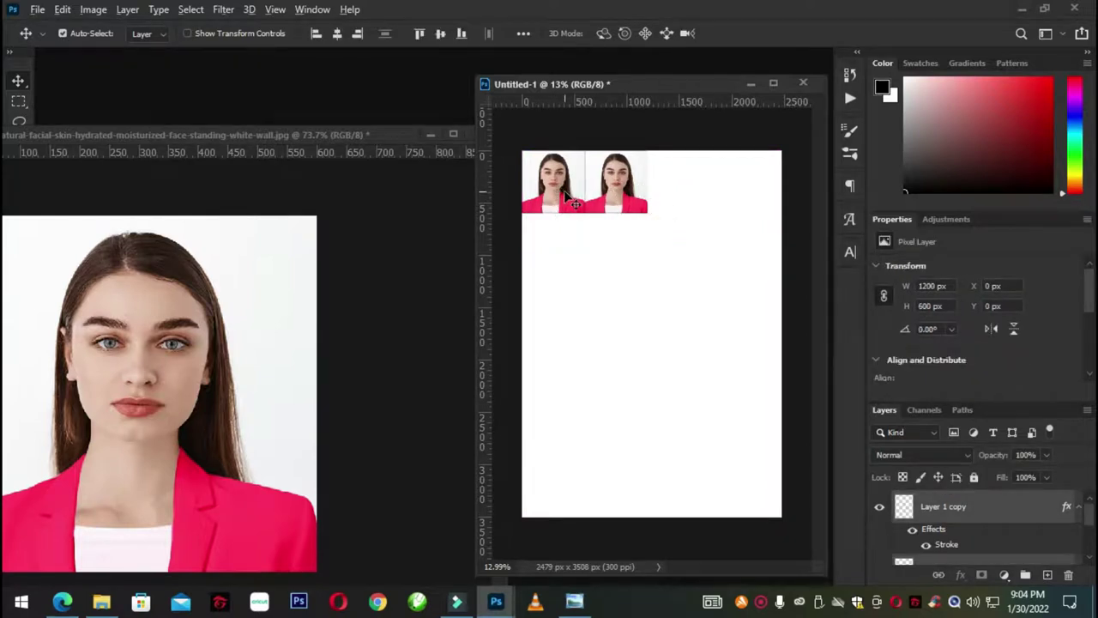
pyautogui.moveTo(568, 190)
pyautogui.mouseDown()
pyautogui.moveTo(688, 192)
pyautogui.moveTo(720, 176)
pyautogui.mouseUp()
pyautogui.moveTo(776, 249); pyautogui.dragTo(558, 174)
pyautogui.press('Down')
pyautogui.press('Down')
pyautogui.press('Down')
pyautogui.press('Down')
pyautogui.press('Down')
pyautogui.press('Down')
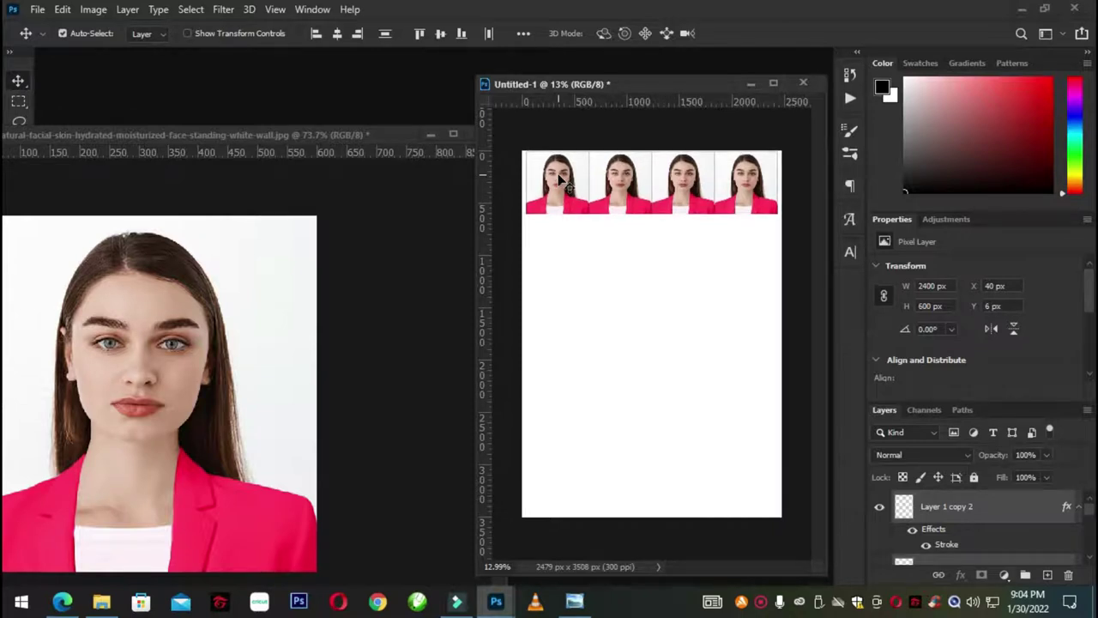
# - Duplicate the row downward into five rows of twenty photos, align the grid, and deselect
pyautogui.moveTo(756, 252)
pyautogui.mouseDown()
pyautogui.moveTo(573, 196)
pyautogui.moveTo(563, 249)
pyautogui.mouseUp()
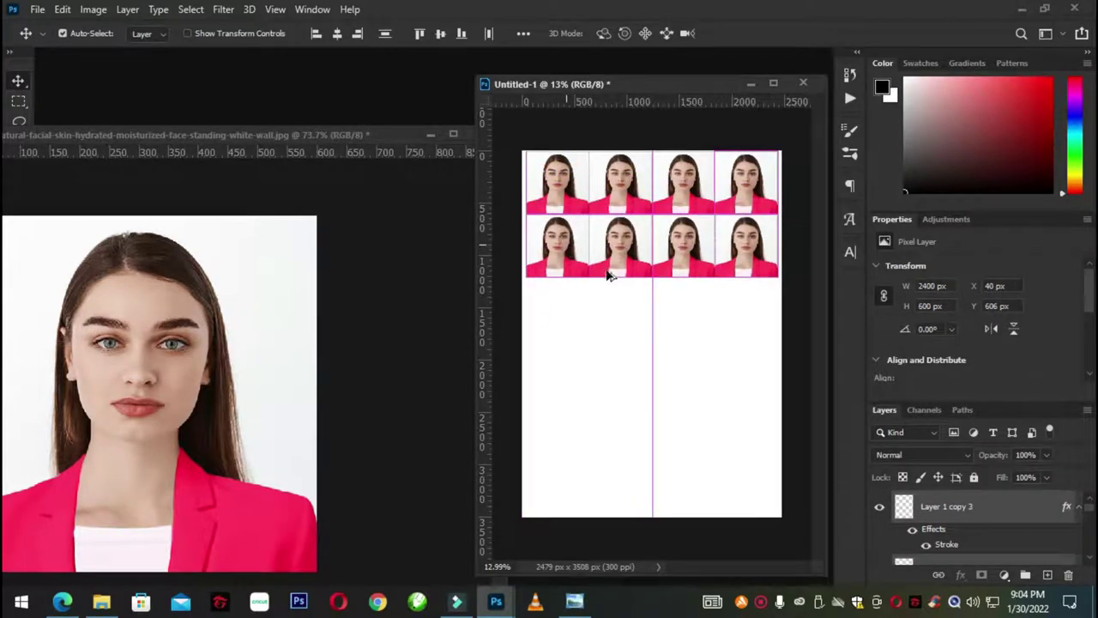
pyautogui.moveTo(762, 314)
pyautogui.mouseDown()
pyautogui.moveTo(551, 183)
pyautogui.moveTo(552, 307)
pyautogui.mouseUp()
pyautogui.click(750, 473)
pyautogui.moveTo(756, 445)
pyautogui.mouseDown()
pyautogui.moveTo(592, 368)
pyautogui.moveTo(577, 454)
pyautogui.moveTo(564, 436)
pyautogui.mouseUp()
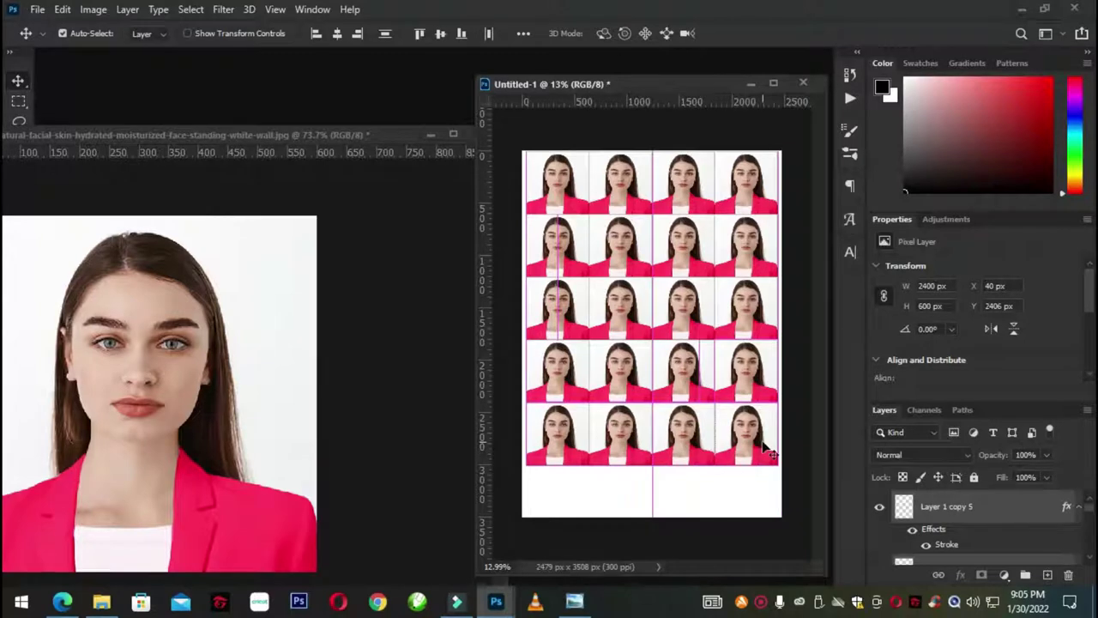
pyautogui.moveTo(772, 491)
pyautogui.mouseDown()
pyautogui.moveTo(558, 193)
pyautogui.moveTo(558, 202)
pyautogui.mouseUp()
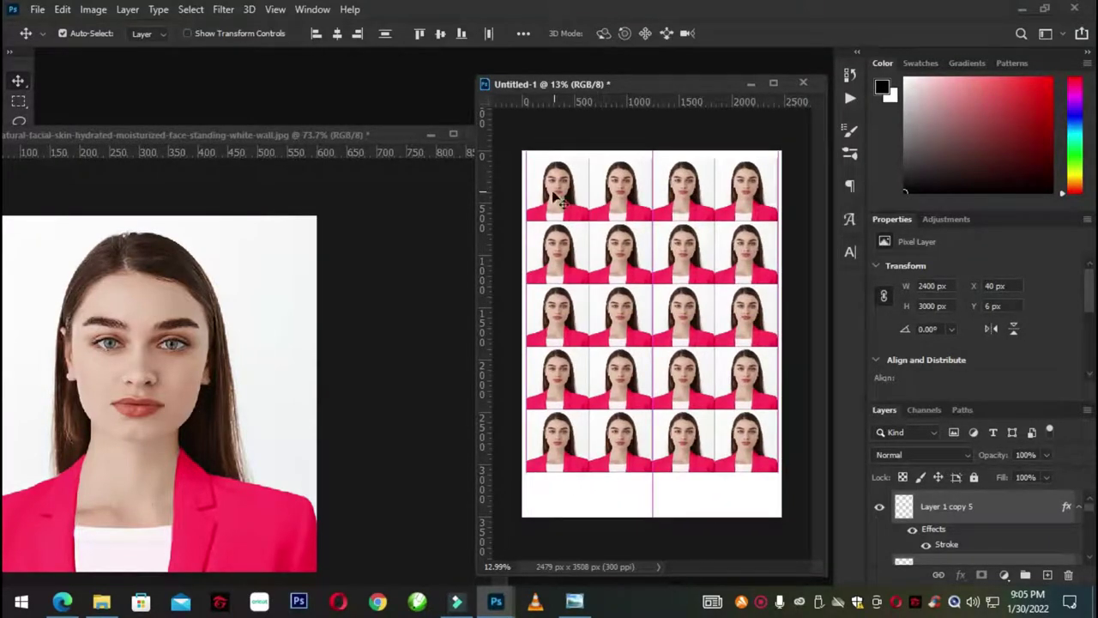
pyautogui.click(704, 514)
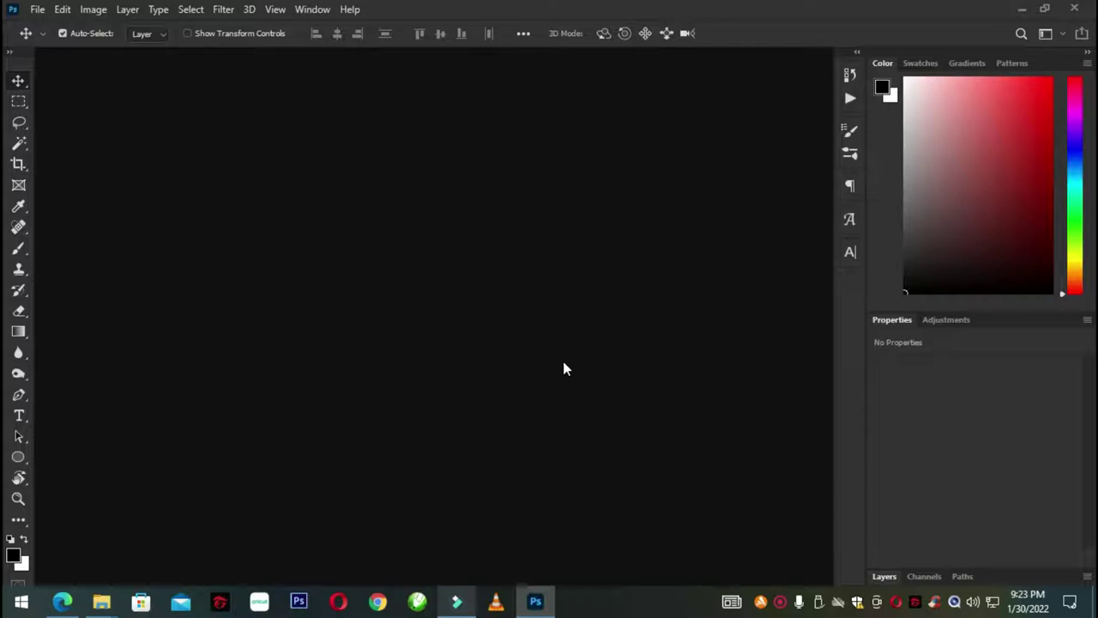
pyautogui.moveTo(101, 601)
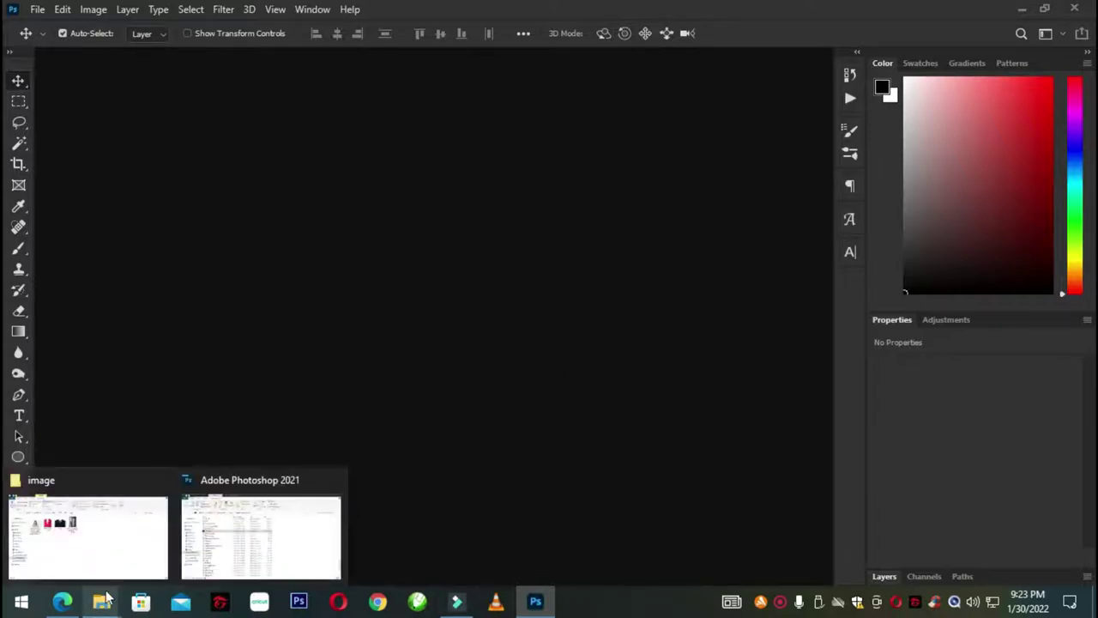
# - In the image folder, select Suit.png and the man's portrait to carry into Photoshop
pyautogui.click(110, 557)
pyautogui.moveTo(560, 290); pyautogui.dragTo(340, 180)
pyautogui.click(477, 364)
pyautogui.moveTo(523, 317); pyautogui.dragTo(374, 179)
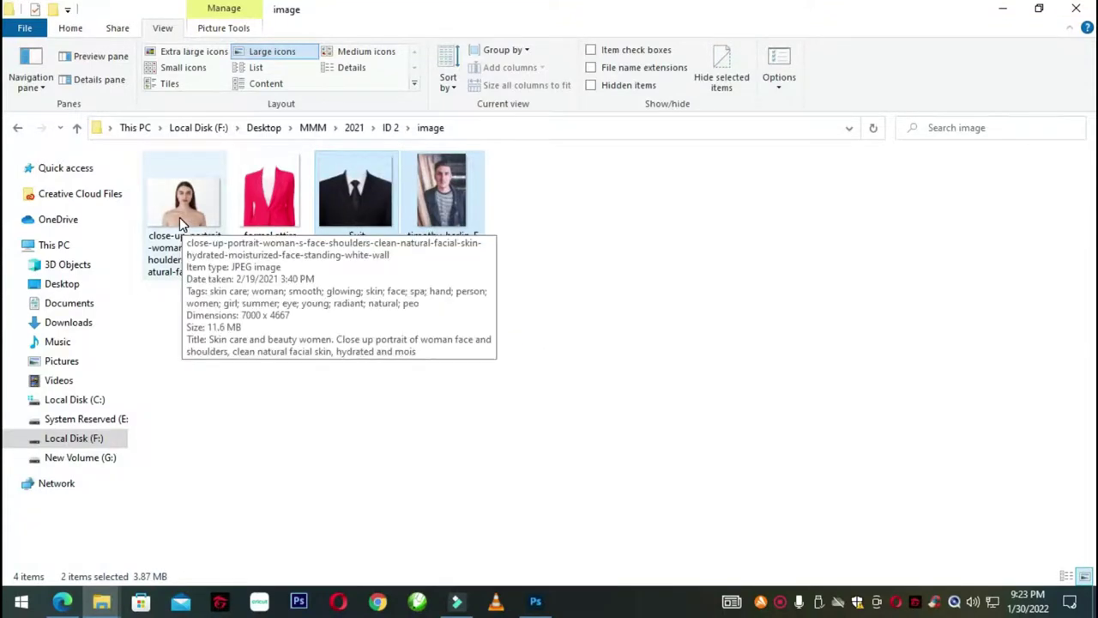
pyautogui.click(573, 321)
pyautogui.moveTo(501, 307); pyautogui.dragTo(358, 185)
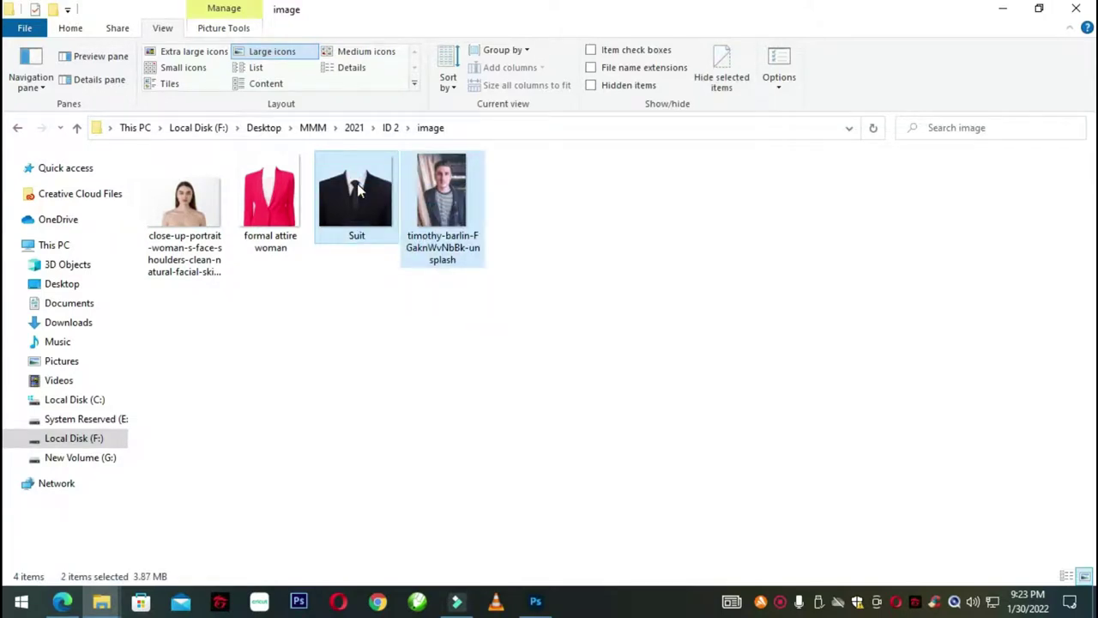
pyautogui.click(446, 386)
pyautogui.moveTo(490, 315)
pyautogui.mouseDown()
pyautogui.moveTo(357, 199)
pyautogui.moveTo(748, 495)
pyautogui.moveTo(978, 434)
pyautogui.mouseUp()
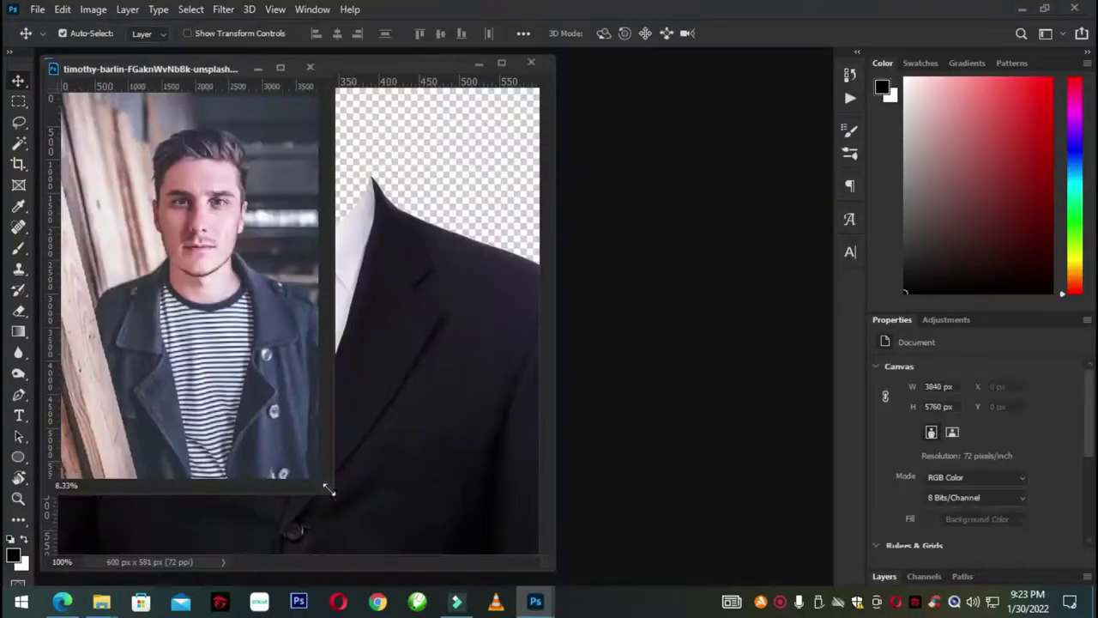
# - Enlarge and reposition the portrait's window so the Suit document is also visible
pyautogui.moveTo(333, 487); pyautogui.dragTo(650, 562)
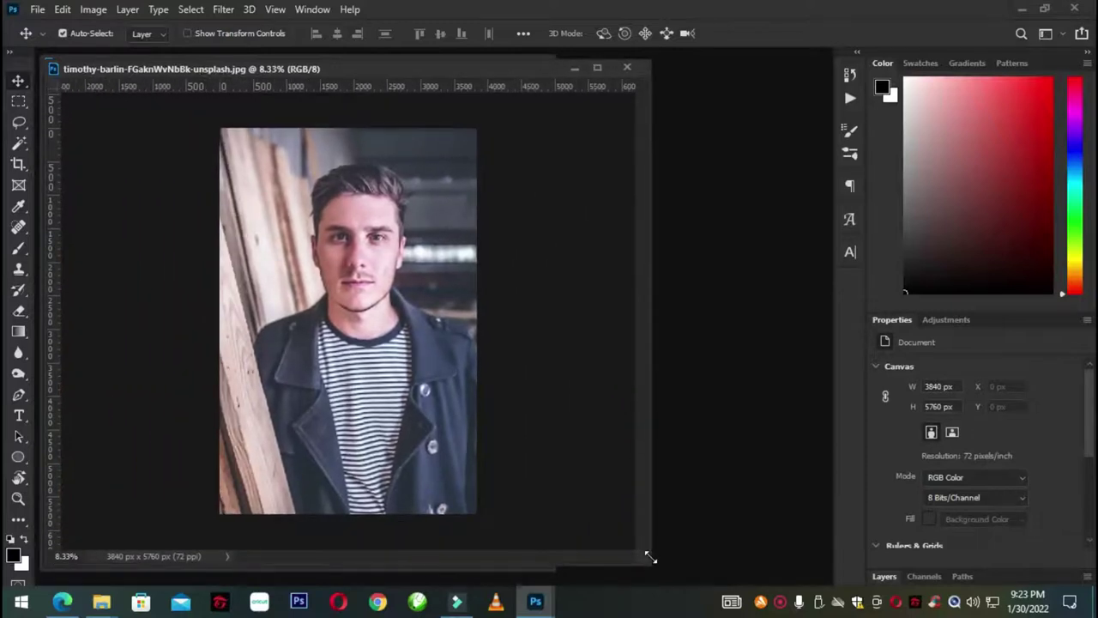
pyautogui.moveTo(386, 68); pyautogui.dragTo(445, 98)
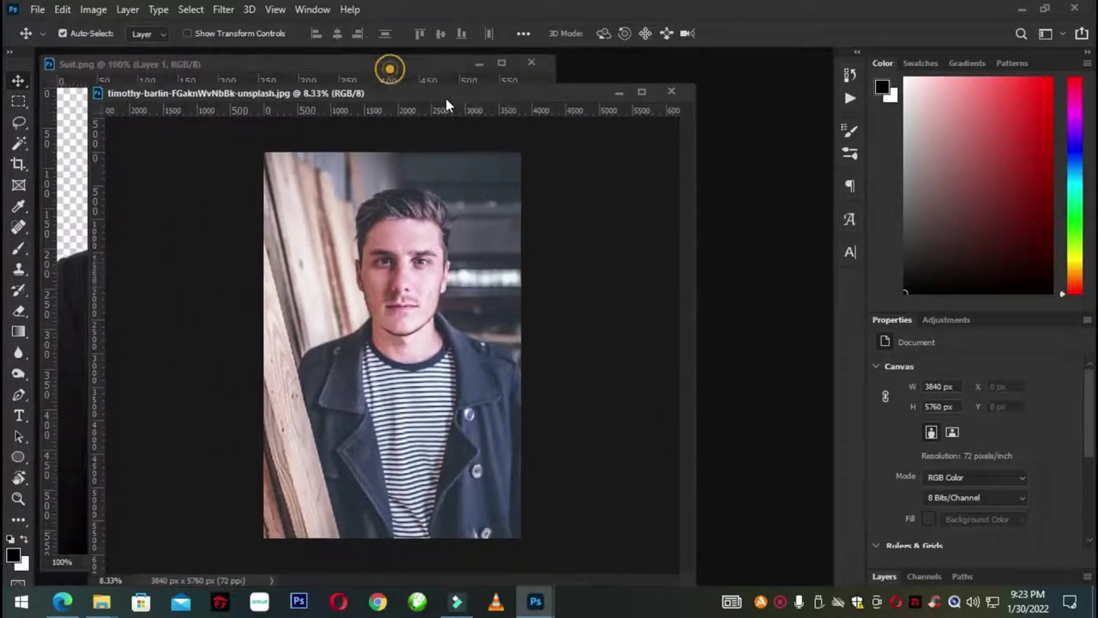
pyautogui.scroll(3, 429, 302)
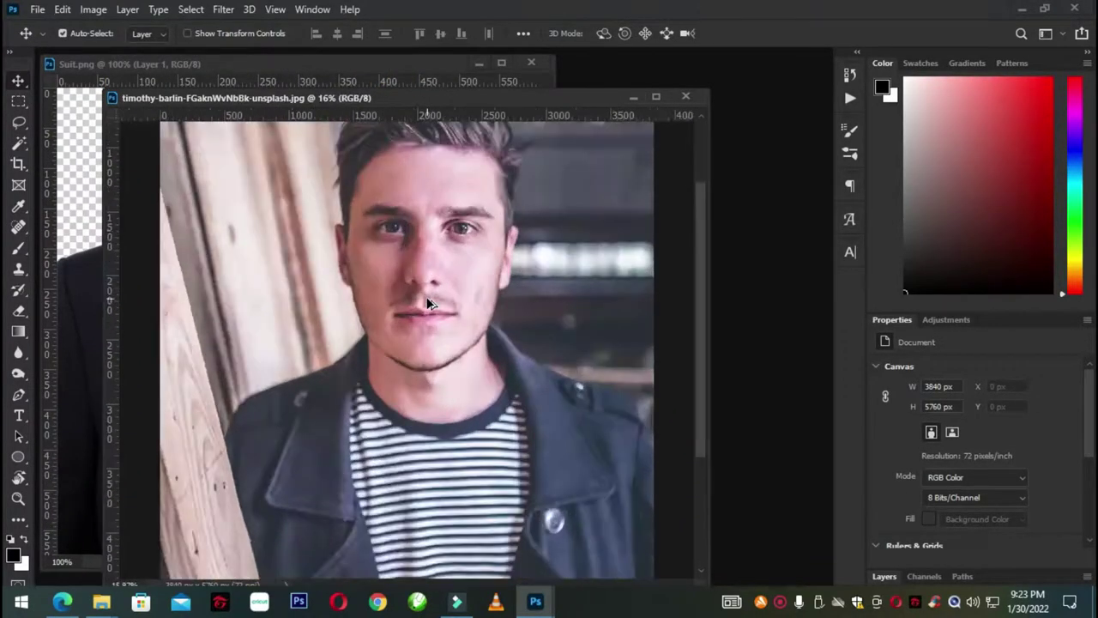
pyautogui.scroll(-3, 429, 302)
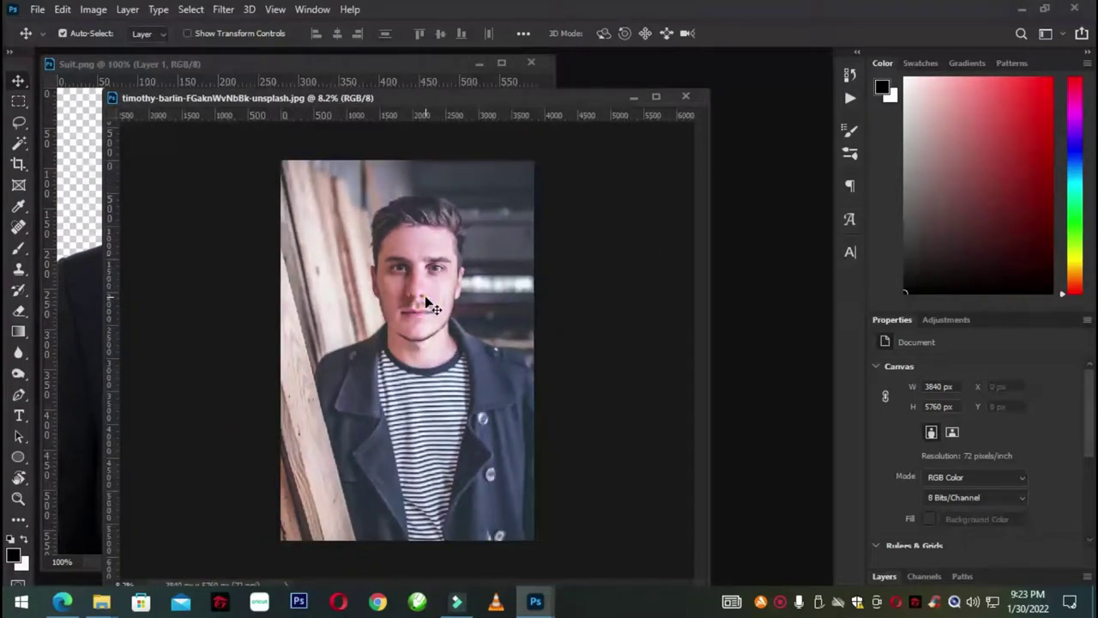
pyautogui.moveTo(463, 98); pyautogui.dragTo(493, 20)
pyautogui.click(449, 189)
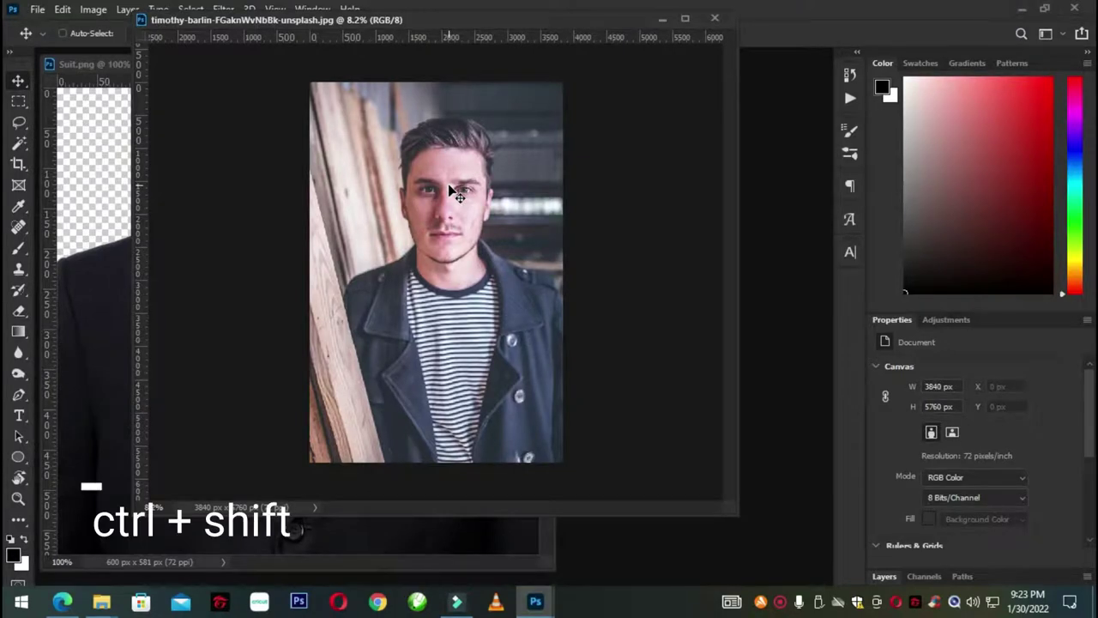
# - Apply Auto Color to the portrait, zoom out, and move its window down and right
pyautogui.hotkey('ctrl', 'shift', 'b')
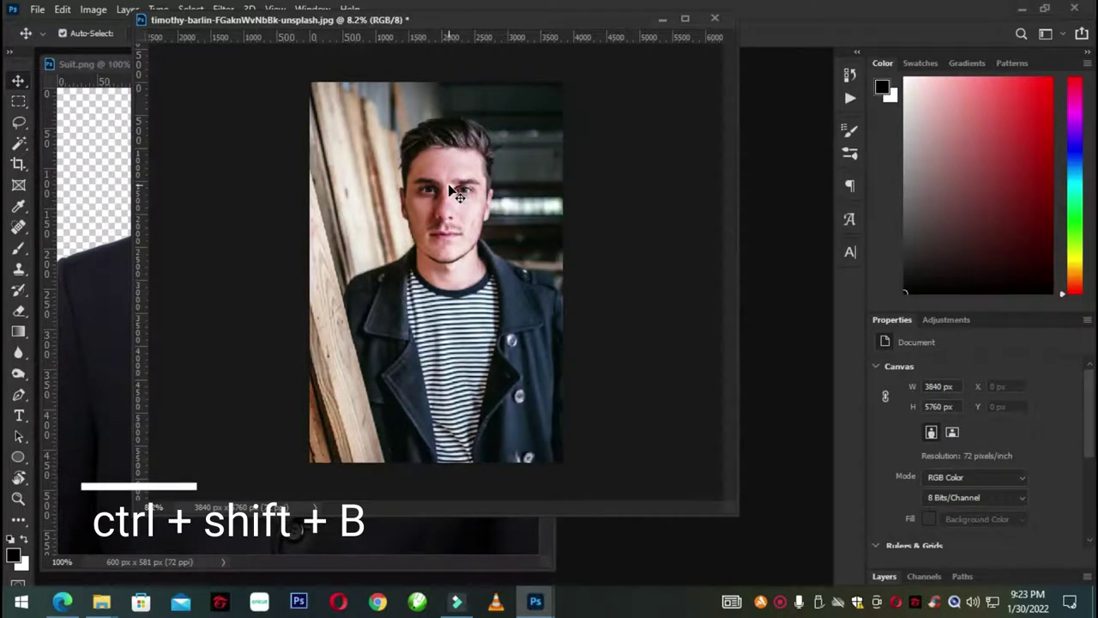
pyautogui.scroll(1, 463, 208)
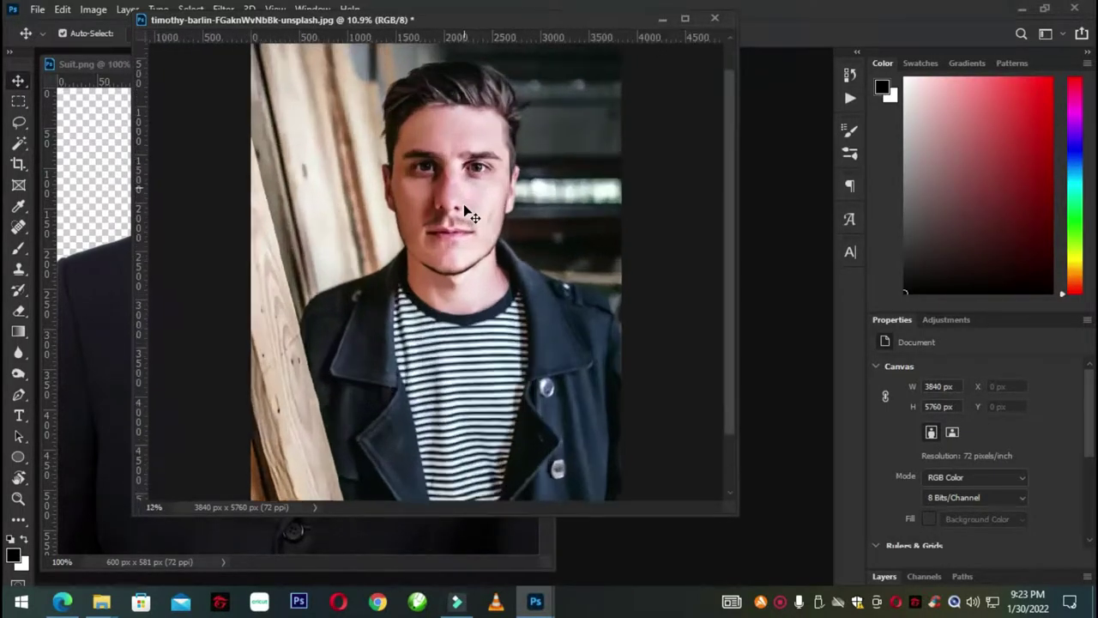
pyautogui.scroll(1, 465, 213)
pyautogui.scroll(-1, 466, 215)
pyautogui.scroll(-1, 465, 220)
pyautogui.scroll(-1, 466, 245)
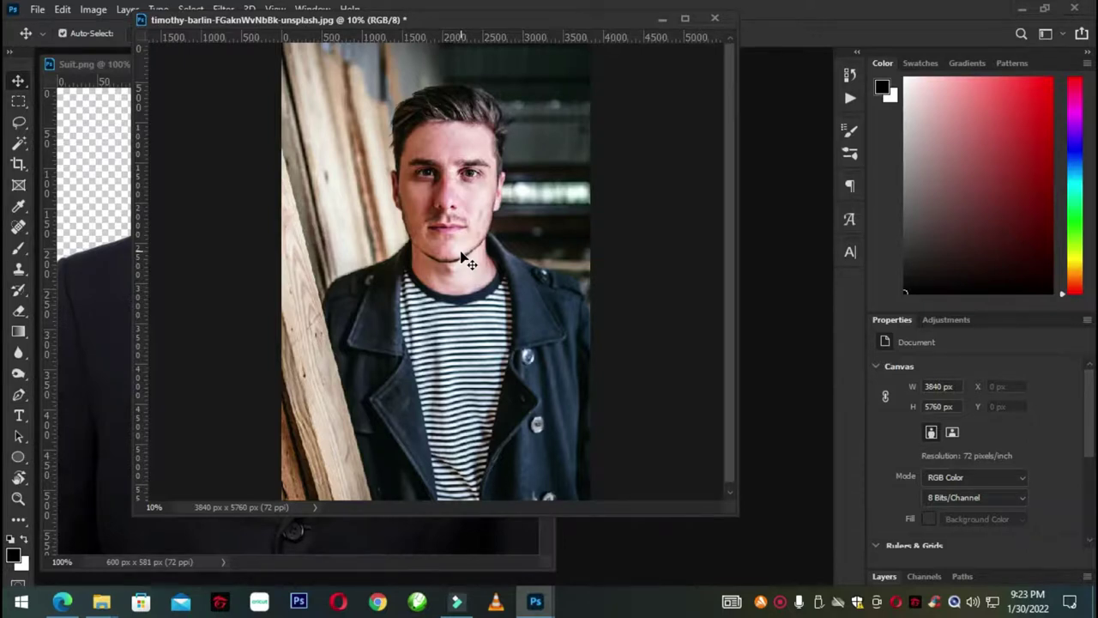
pyautogui.scroll(-1, 460, 258)
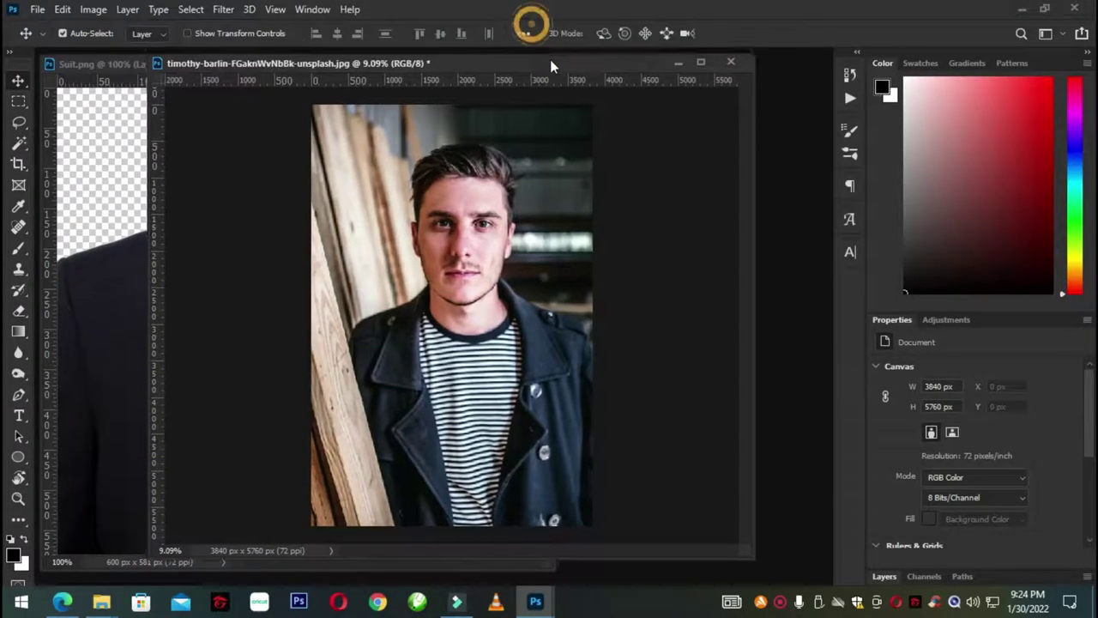
pyautogui.moveTo(530, 17); pyautogui.dragTo(577, 70)
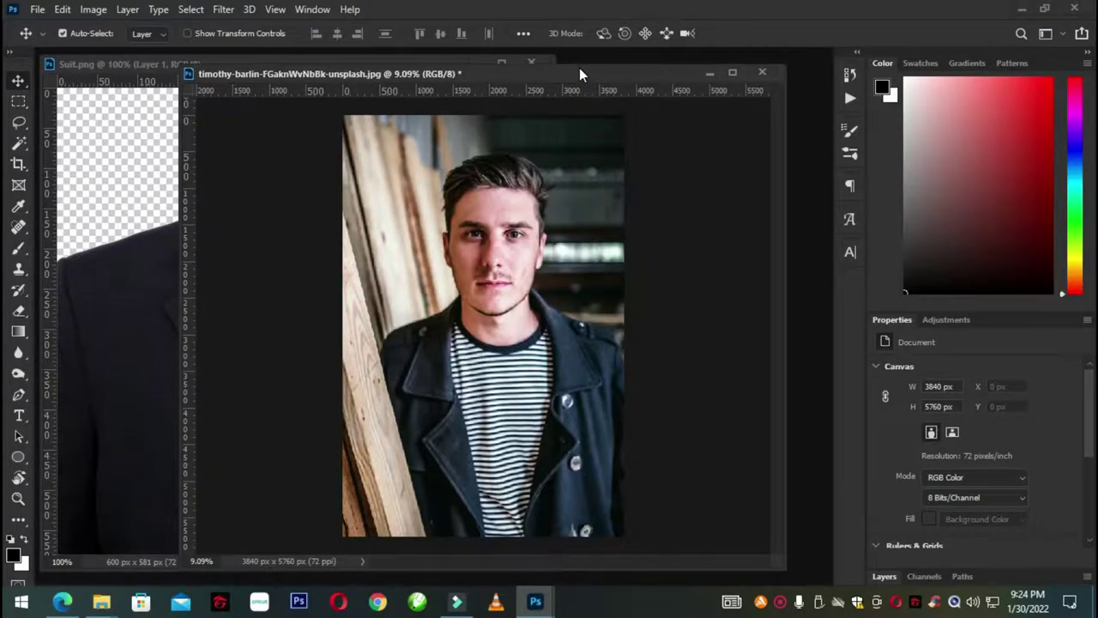
# - Start the Crop tool with a 1:1 square ratio
pyautogui.press('c')
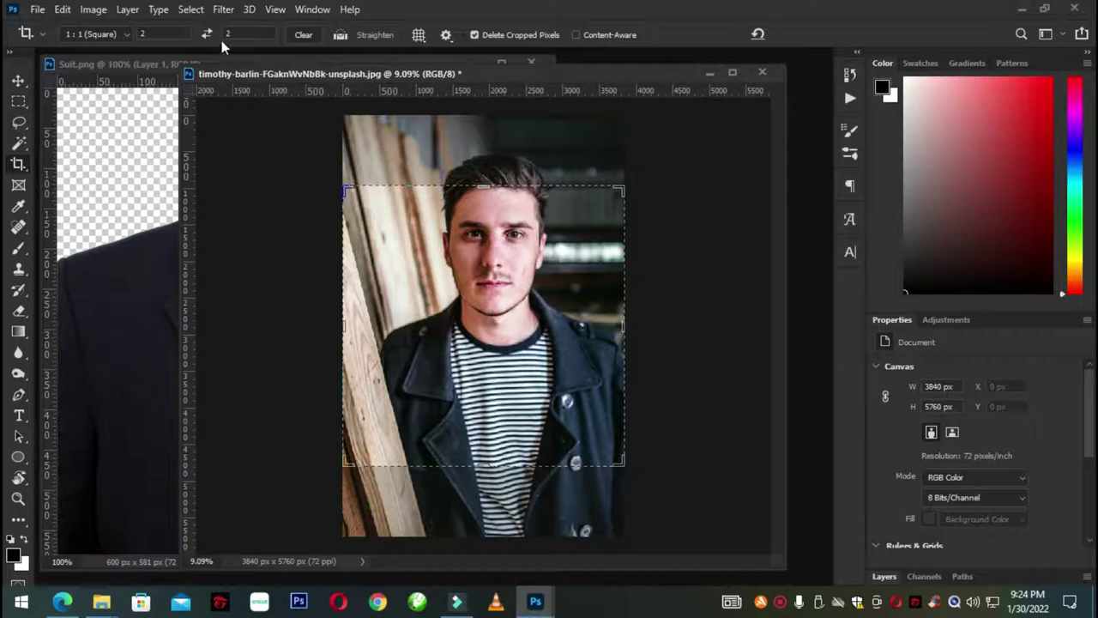
pyautogui.click(245, 33)
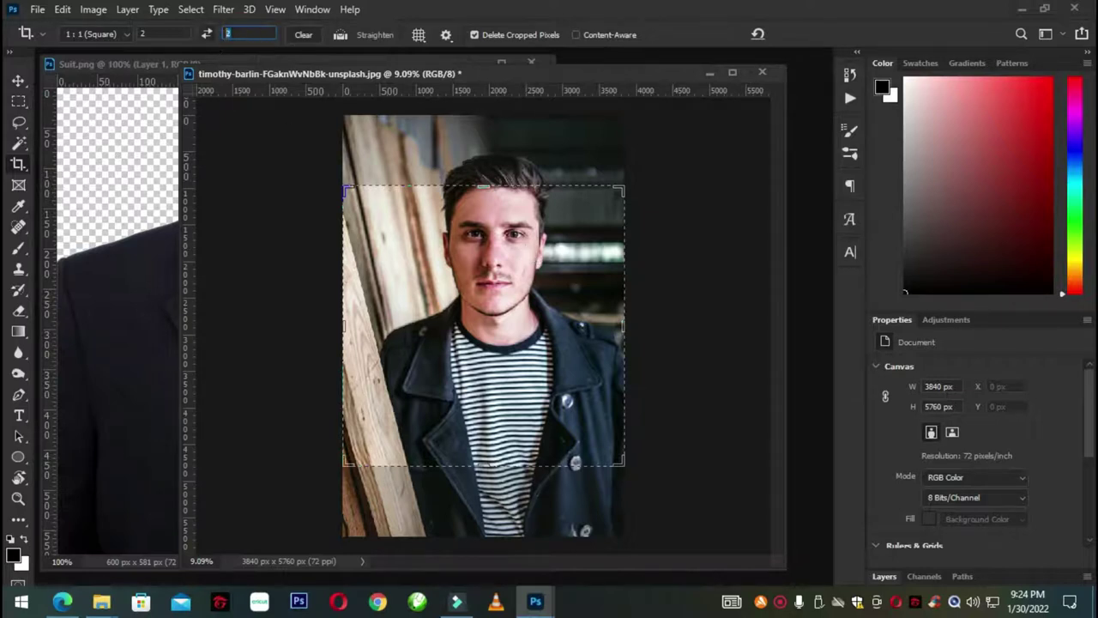
pyautogui.click(147, 33)
pyautogui.click(247, 30)
pyautogui.moveTo(525, 250)
pyautogui.mouseDown()
pyautogui.moveTo(525, 286)
pyautogui.moveTo(534, 275)
pyautogui.mouseUp()
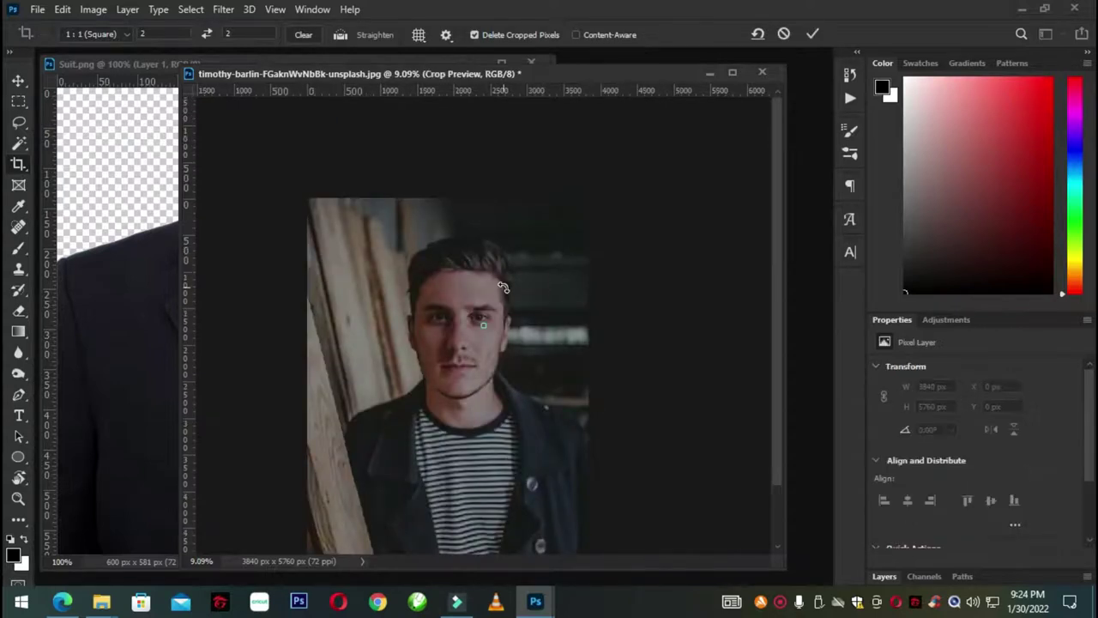
pyautogui.press('Escape')
# - Size the crop square to 3445 px around the man's head and shoulders and apply it
pyautogui.moveTo(623, 187); pyautogui.dragTo(634, 163)
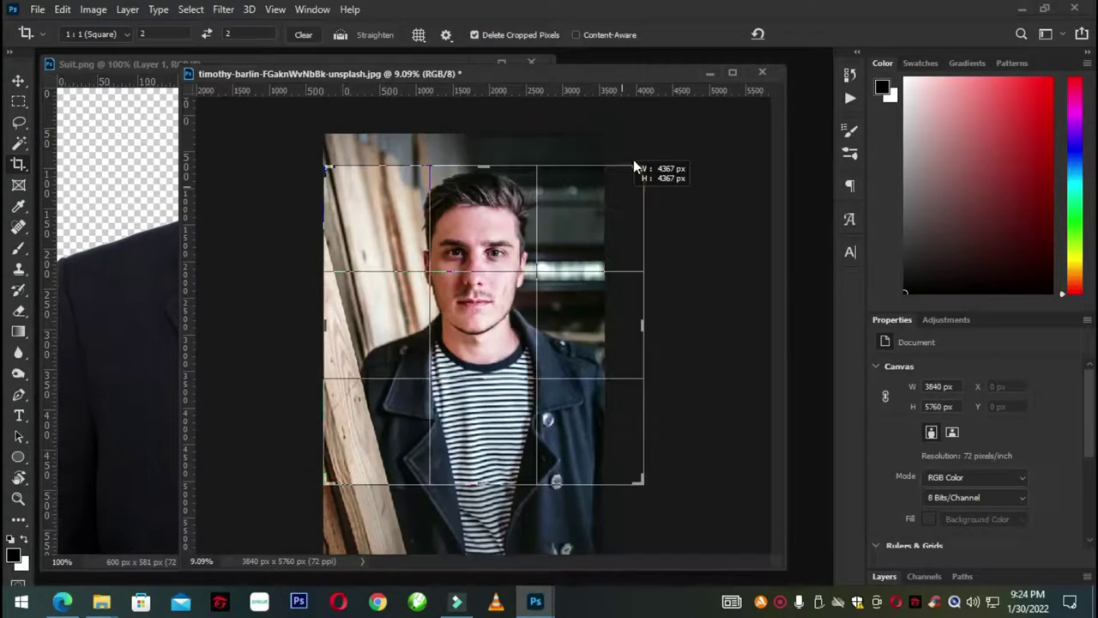
pyautogui.moveTo(643, 479); pyautogui.dragTo(623, 468)
pyautogui.moveTo(502, 441); pyautogui.dragTo(492, 463)
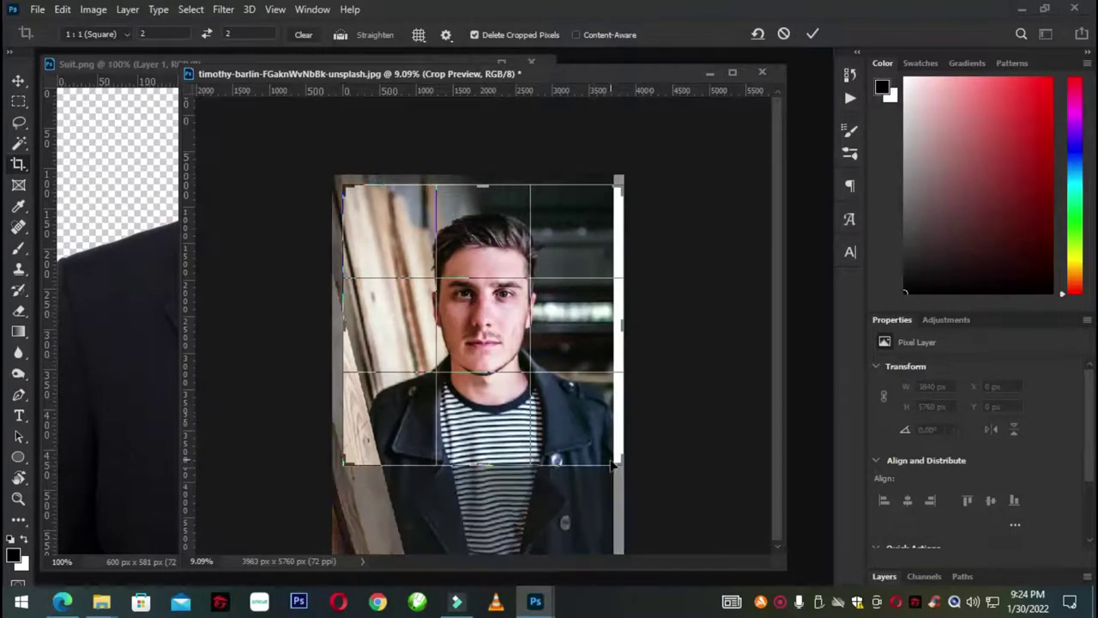
pyautogui.moveTo(616, 464); pyautogui.dragTo(604, 453)
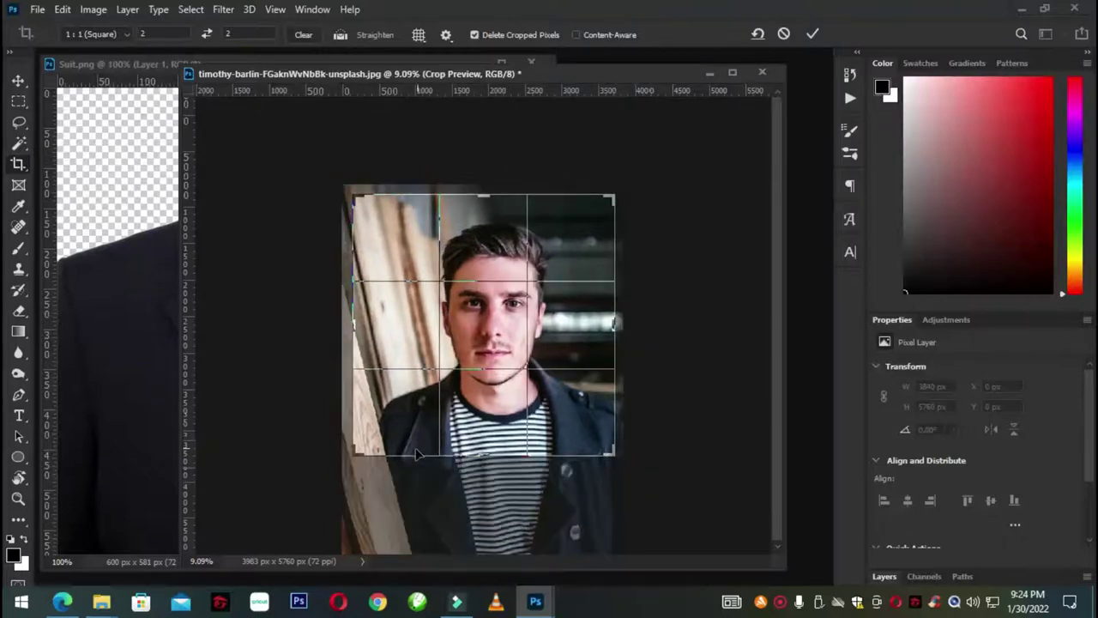
pyautogui.moveTo(354, 453); pyautogui.dragTo(358, 453)
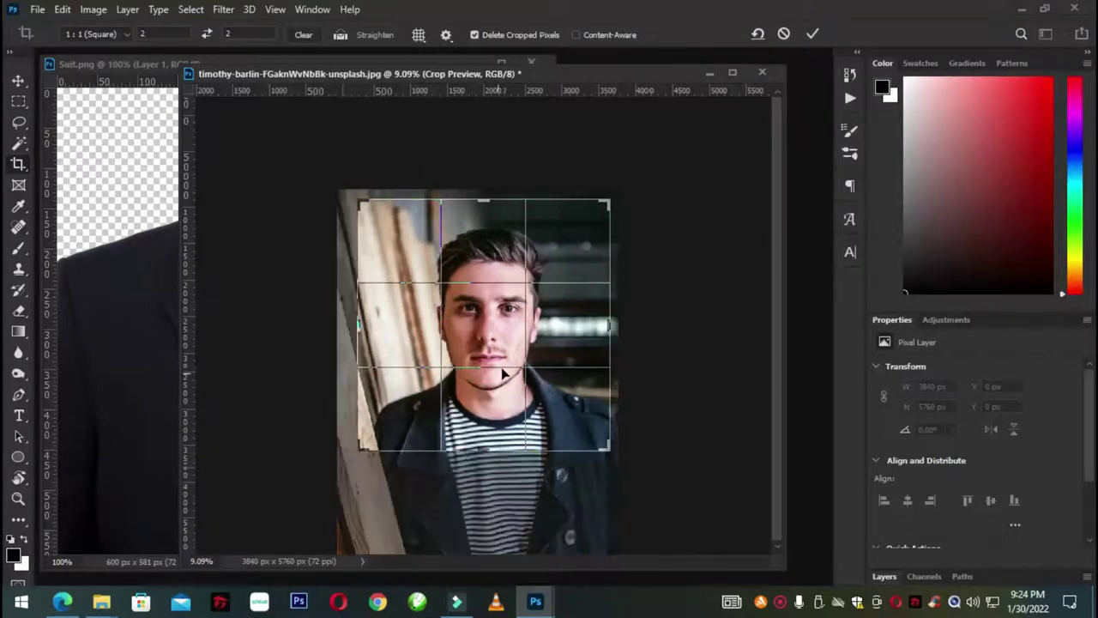
pyautogui.moveTo(504, 360); pyautogui.dragTo(498, 345)
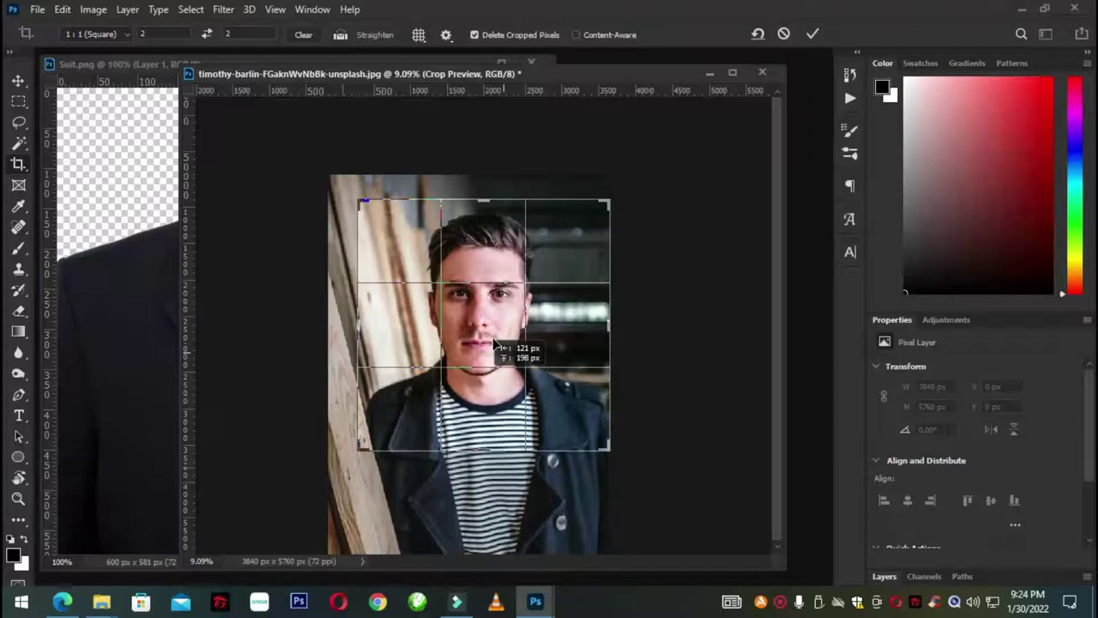
pyautogui.moveTo(496, 344); pyautogui.dragTo(522, 351)
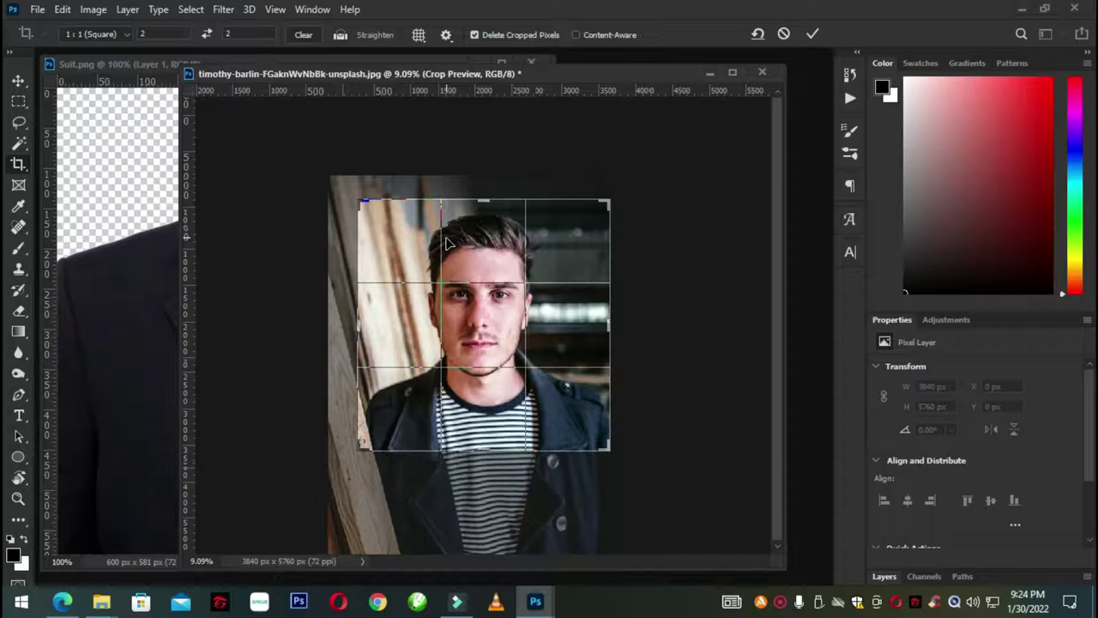
pyautogui.press('Return')
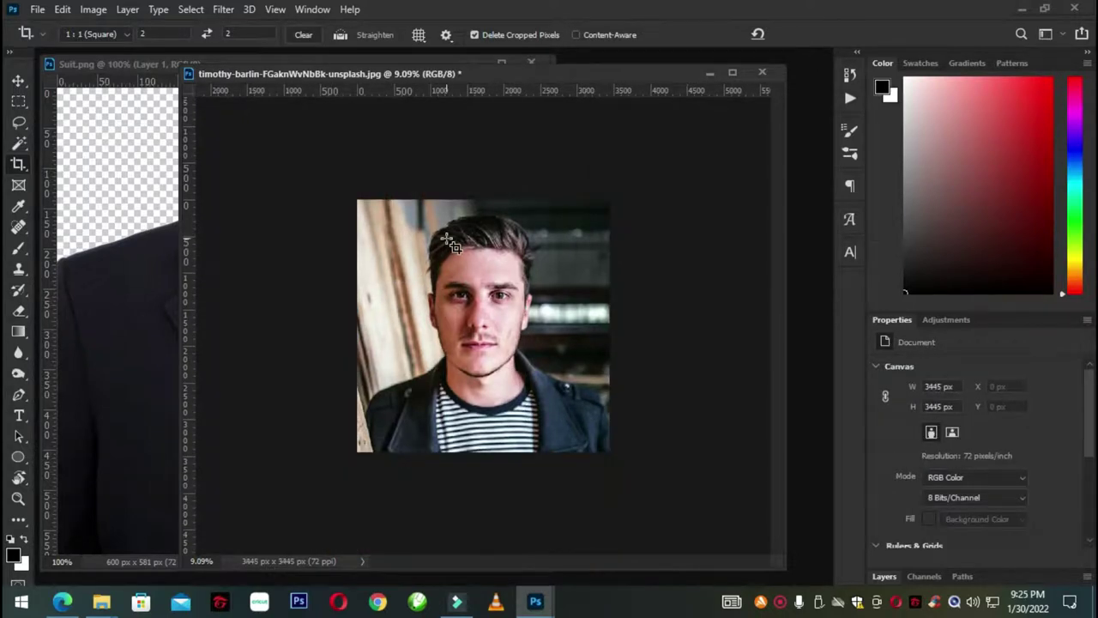
# - Recrop the portrait to a tighter 3173 px square around the man's face
pyautogui.scroll(2, 390, 426)
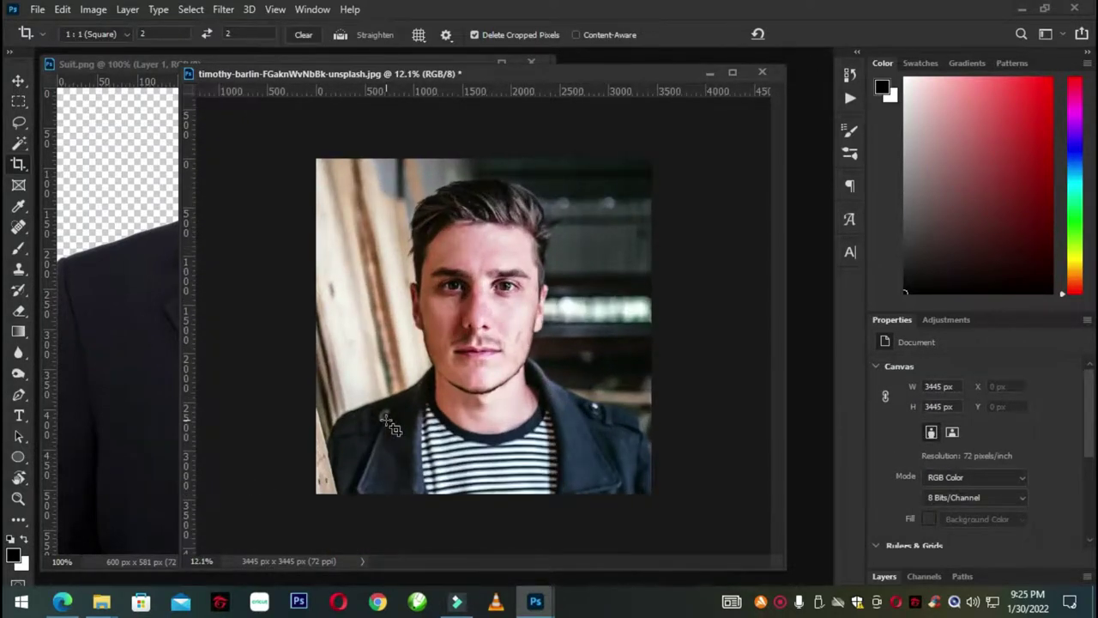
pyautogui.moveTo(290, 131); pyautogui.dragTo(652, 549)
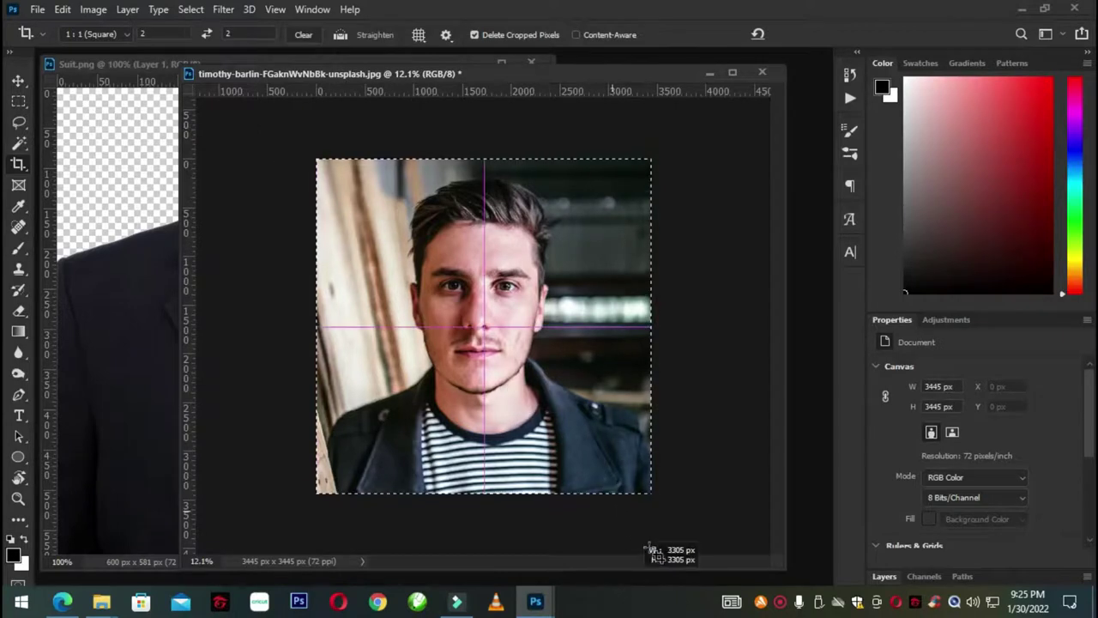
pyautogui.moveTo(315, 485); pyautogui.dragTo(329, 487)
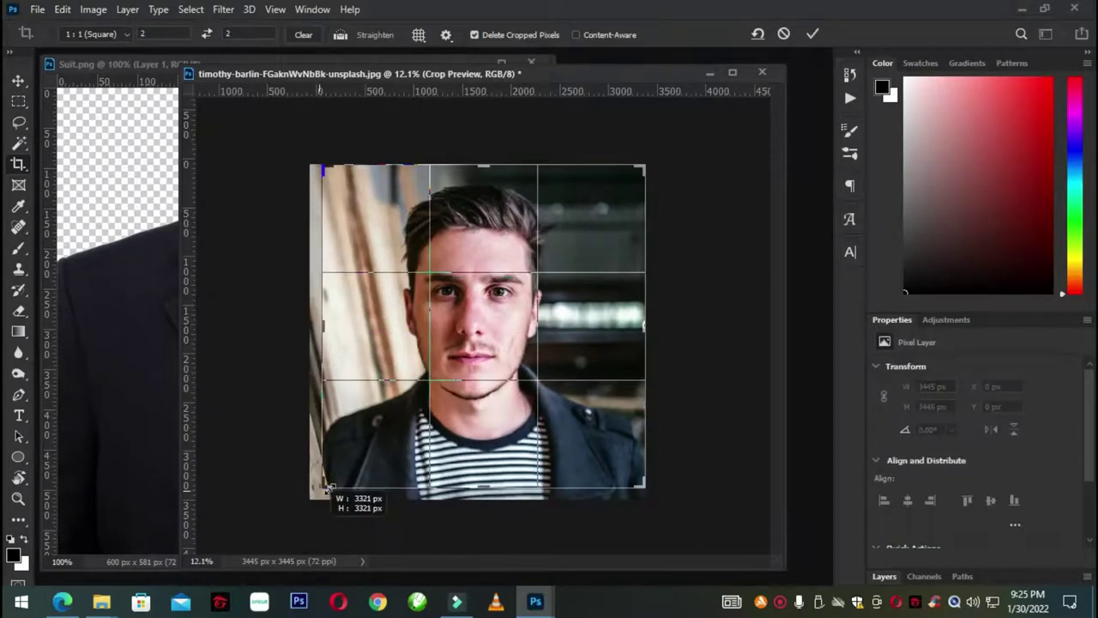
pyautogui.moveTo(642, 485); pyautogui.dragTo(635, 487)
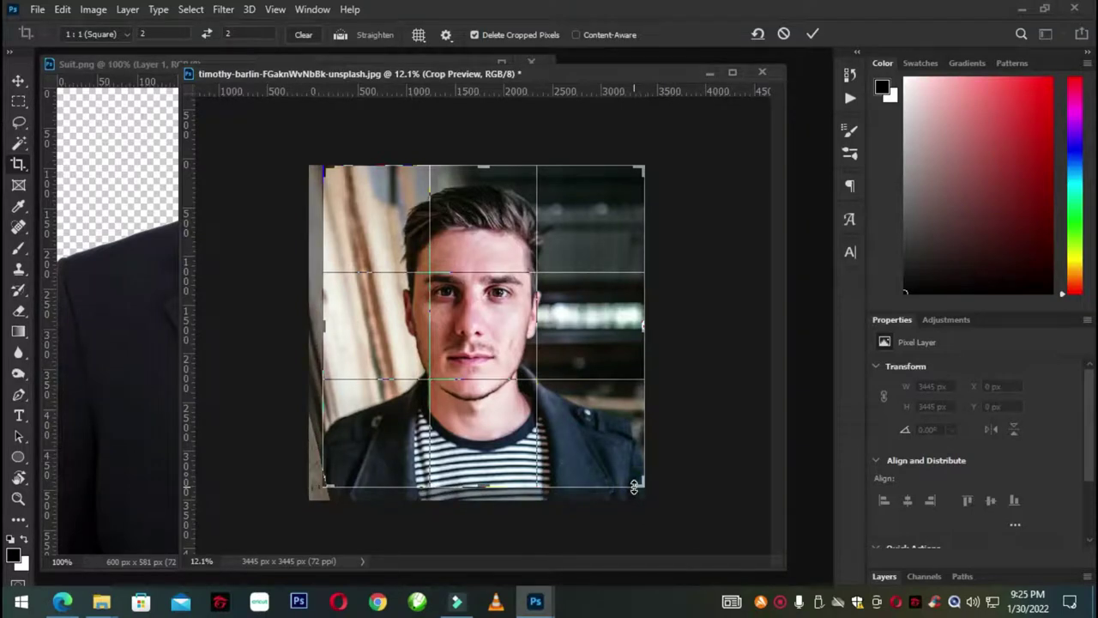
pyautogui.moveTo(642, 169); pyautogui.dragTo(631, 175)
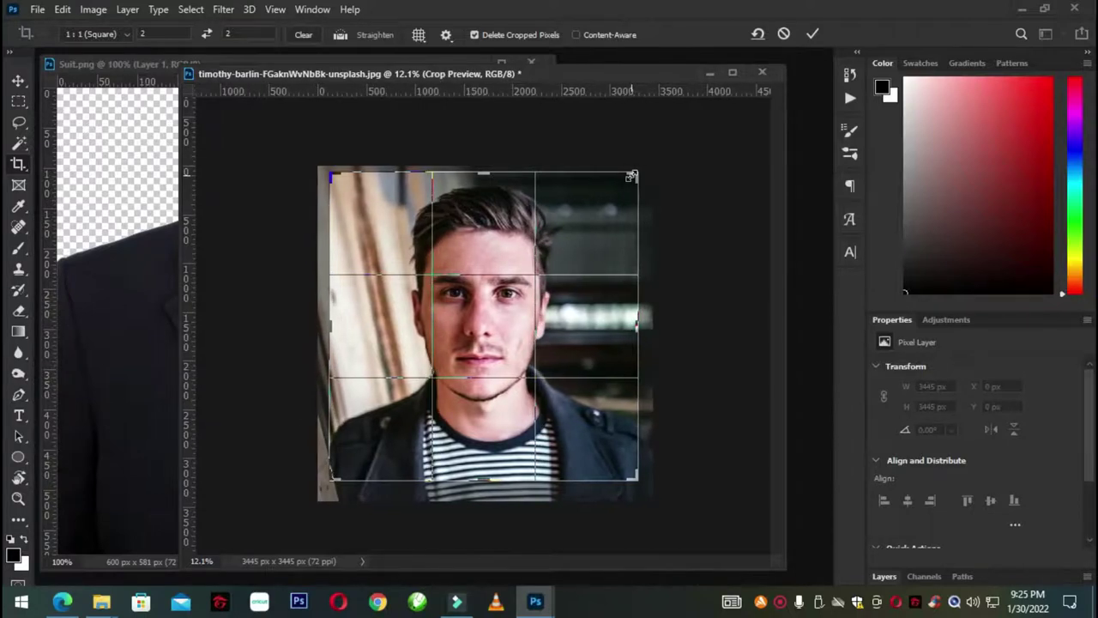
pyautogui.press('Return')
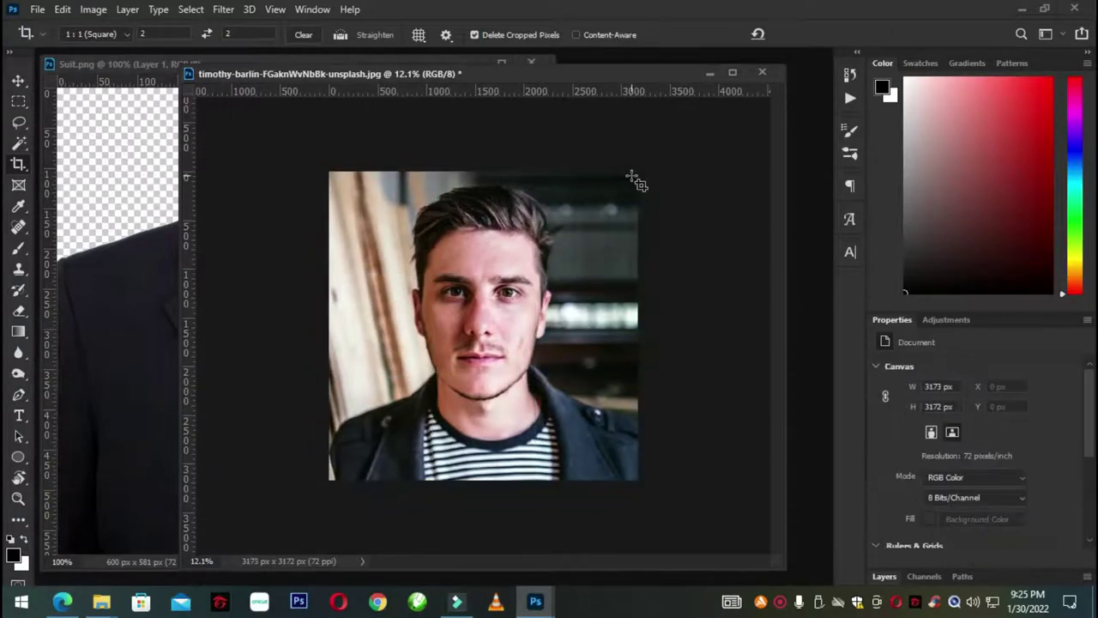
pyautogui.moveTo(466, 73); pyautogui.dragTo(474, 64)
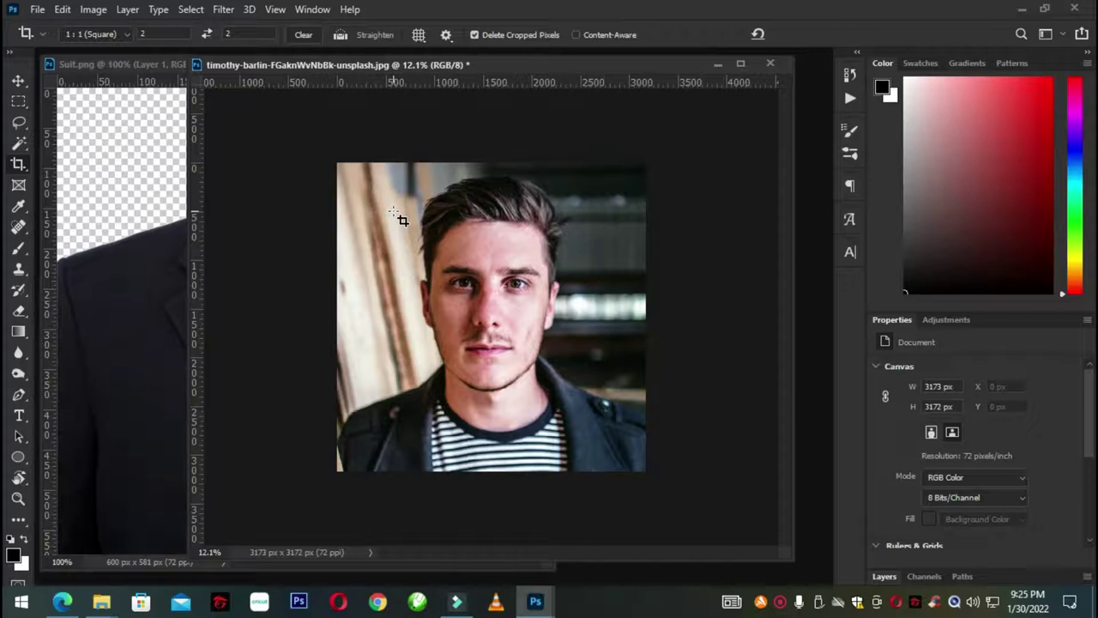
# - Select the man with Select > Subject, then bring up Select and Mask
pyautogui.click(191, 10)
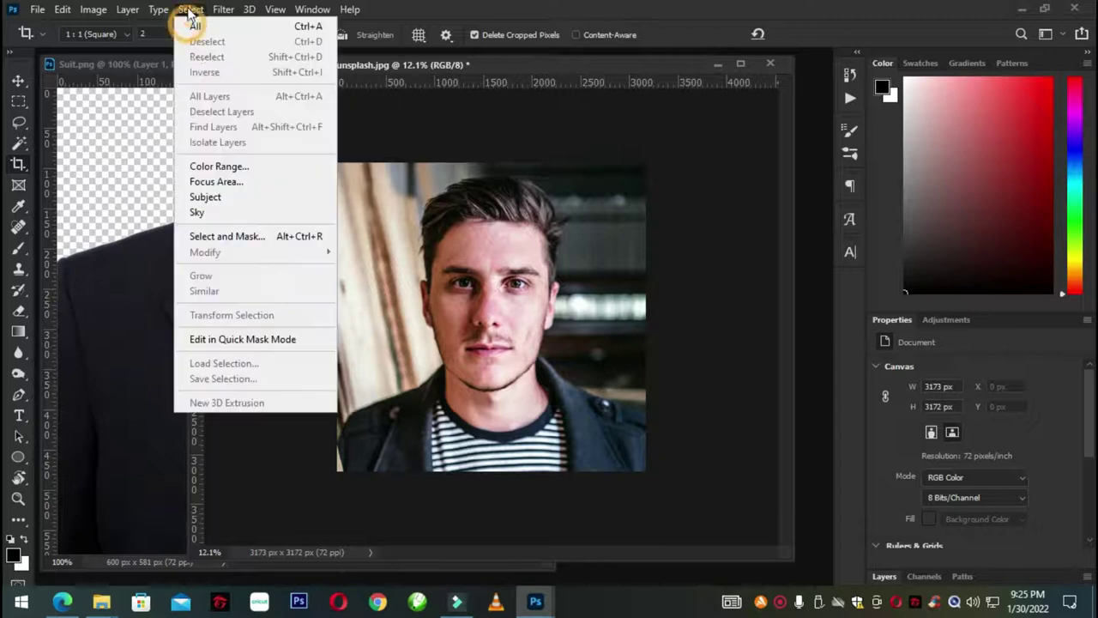
pyautogui.click(212, 199)
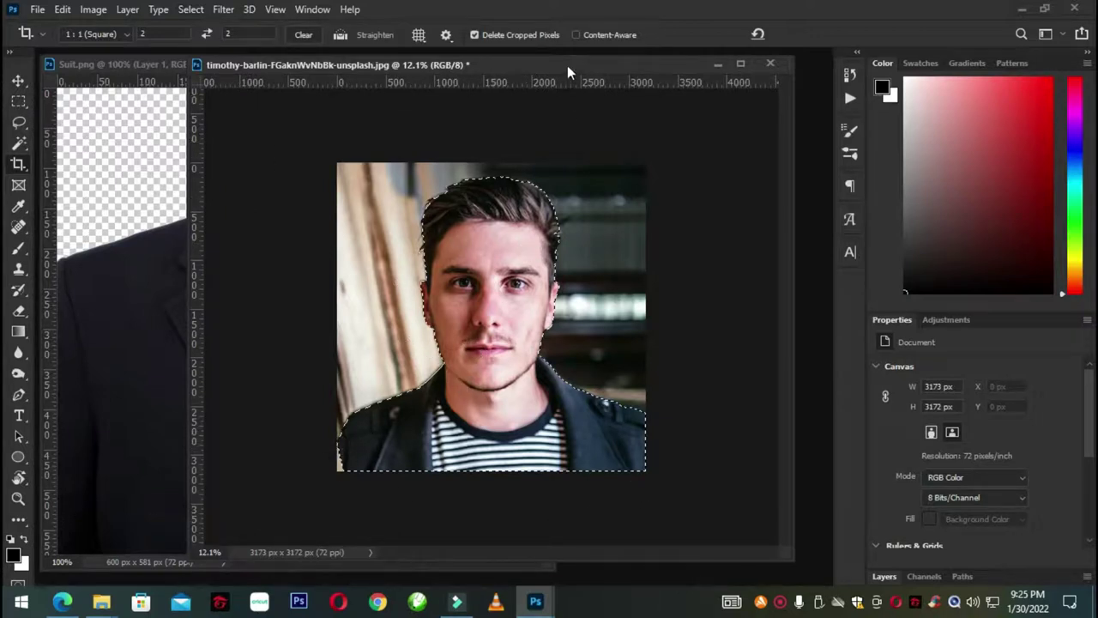
pyautogui.moveTo(567, 65); pyautogui.dragTo(530, 69)
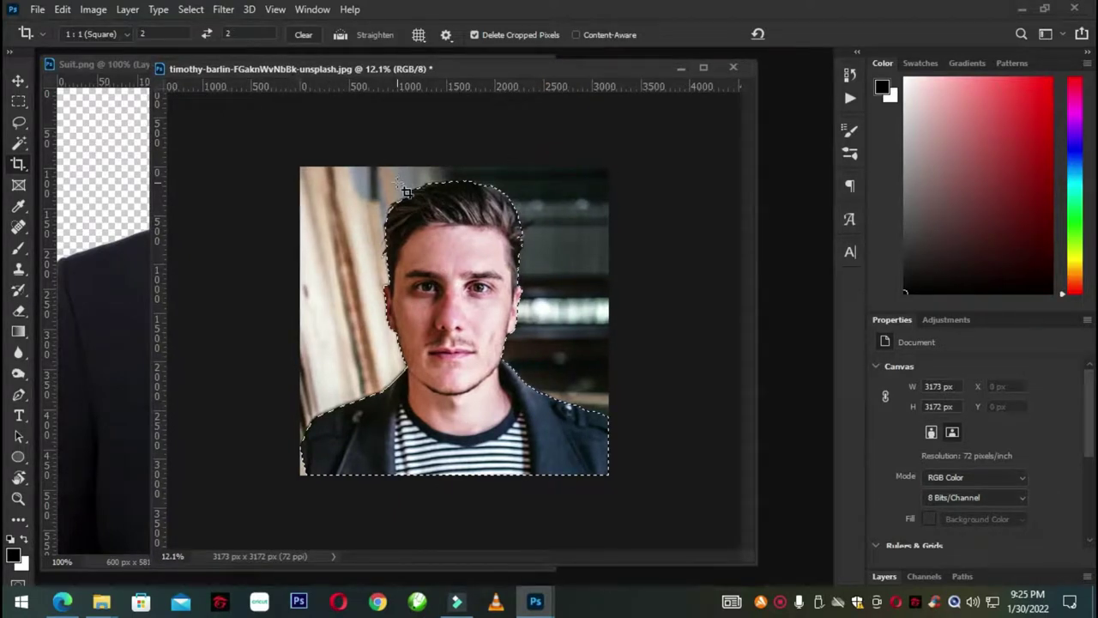
pyautogui.click(191, 10)
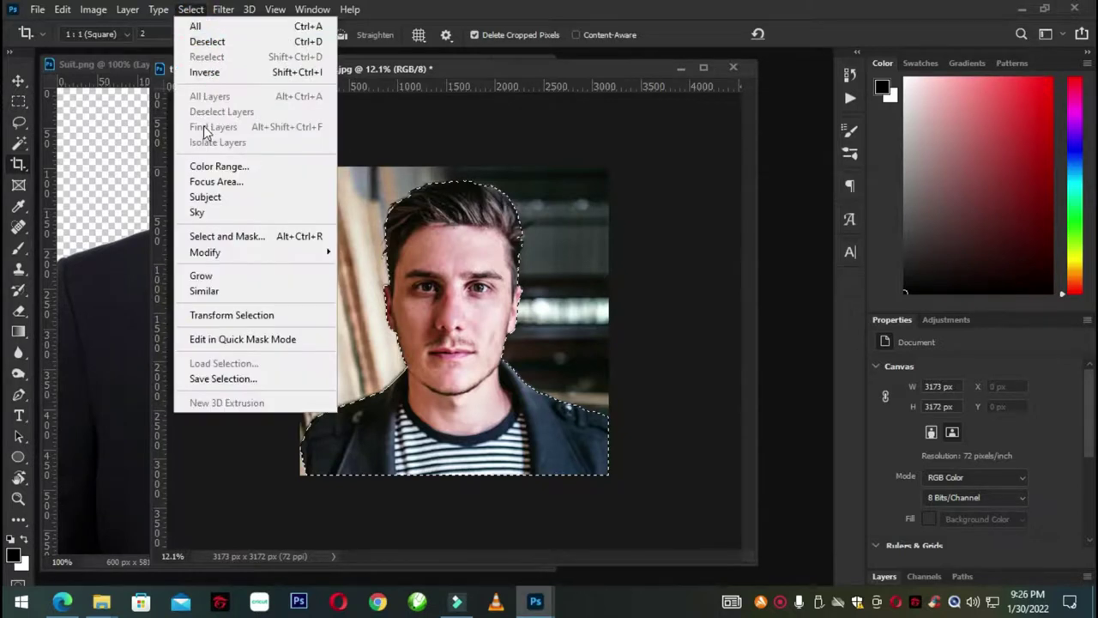
pyautogui.click(199, 238)
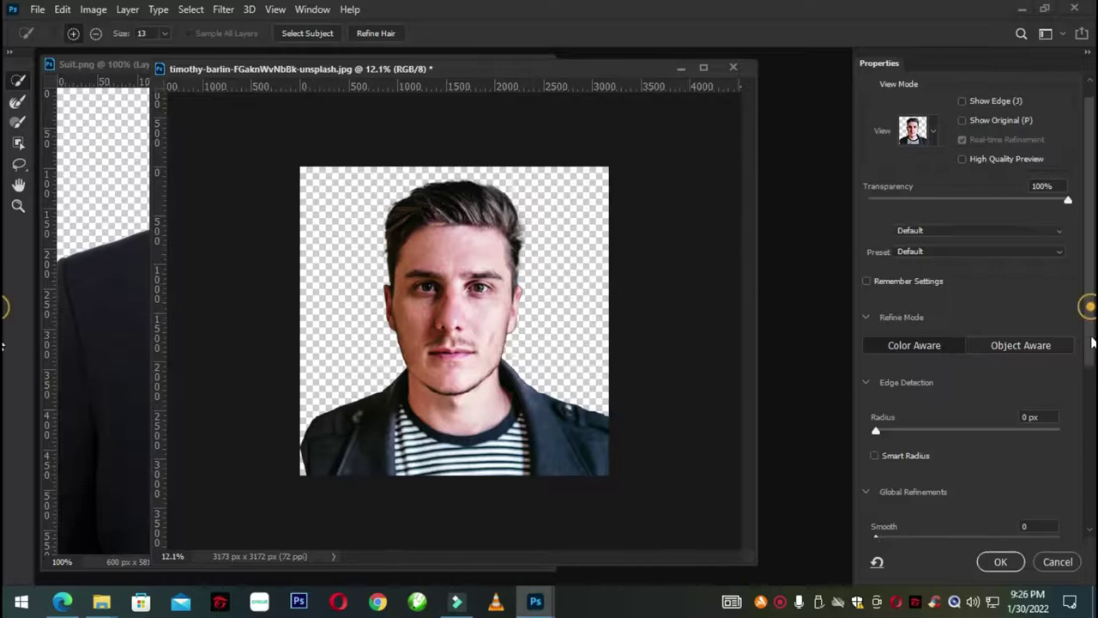
# - Scroll the Select and Mask Properties panel to Global Refinements and Output Settings
pyautogui.moveTo(1090, 316); pyautogui.dragTo(1084, 515)
pyautogui.scroll(5, 1083, 515)
pyautogui.scroll(-5, 1081, 528)
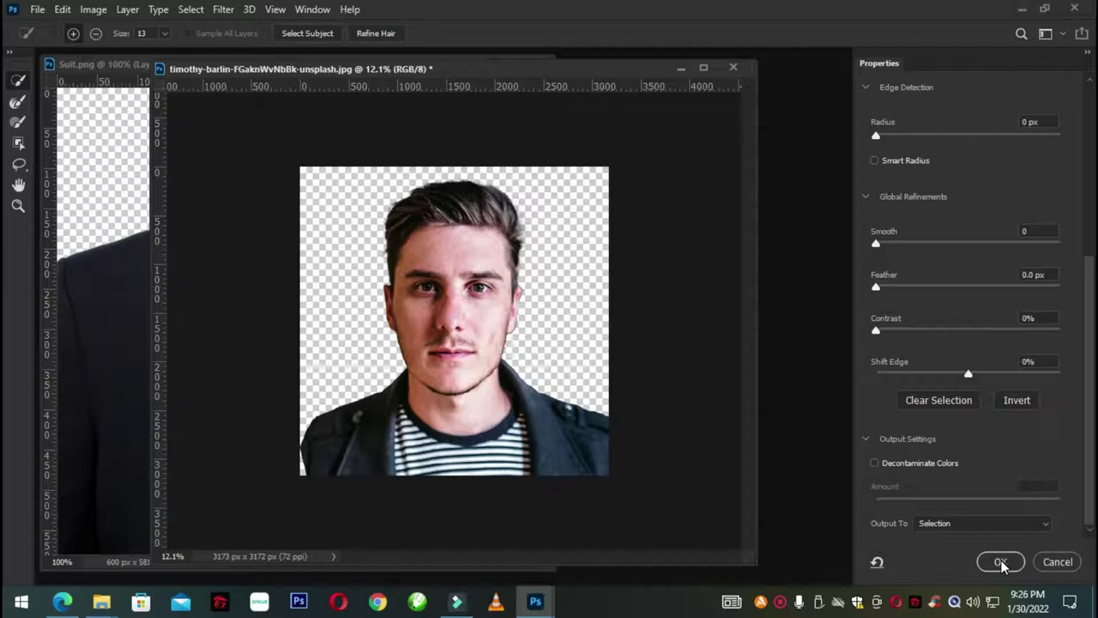
# - Output the refined selection of the man to a new layer with a layer mask
pyautogui.click(1000, 562)
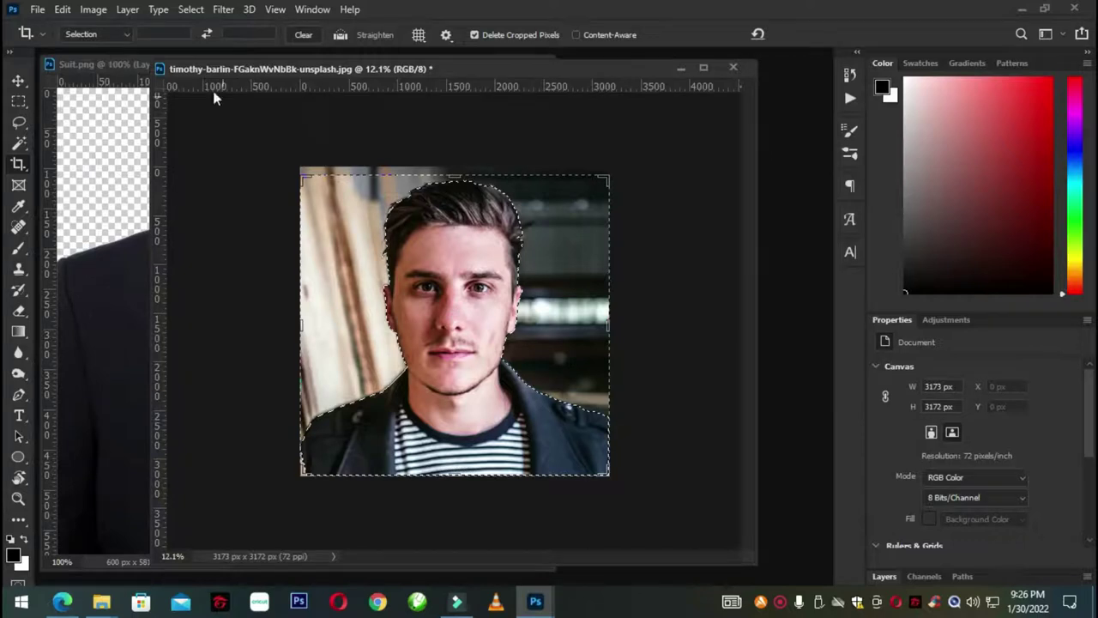
pyautogui.click(190, 10)
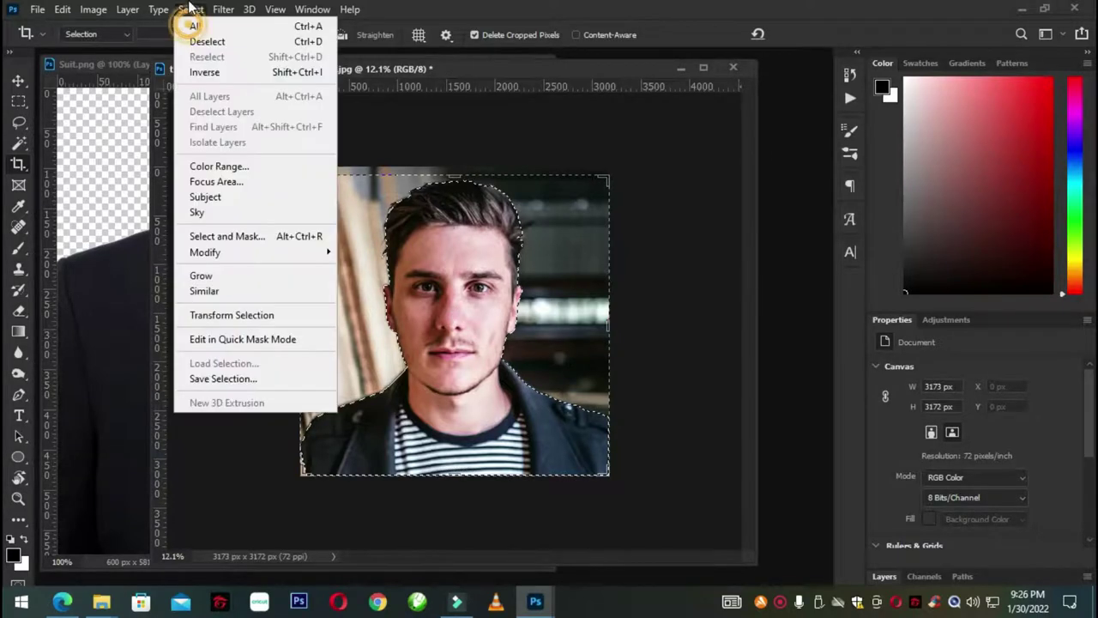
pyautogui.click(217, 237)
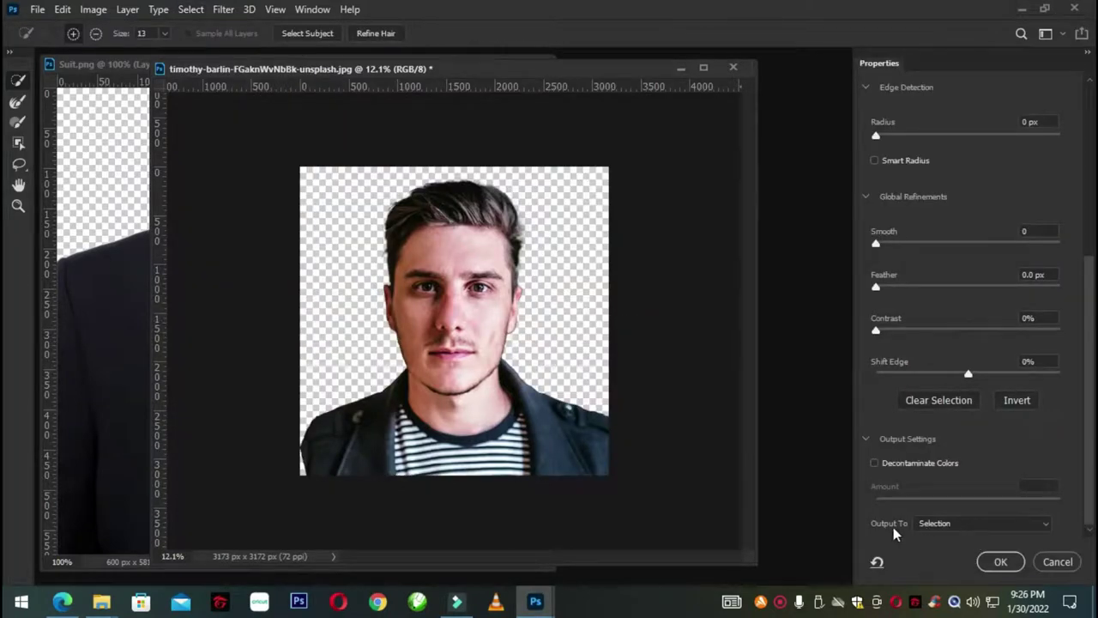
pyautogui.click(1033, 528)
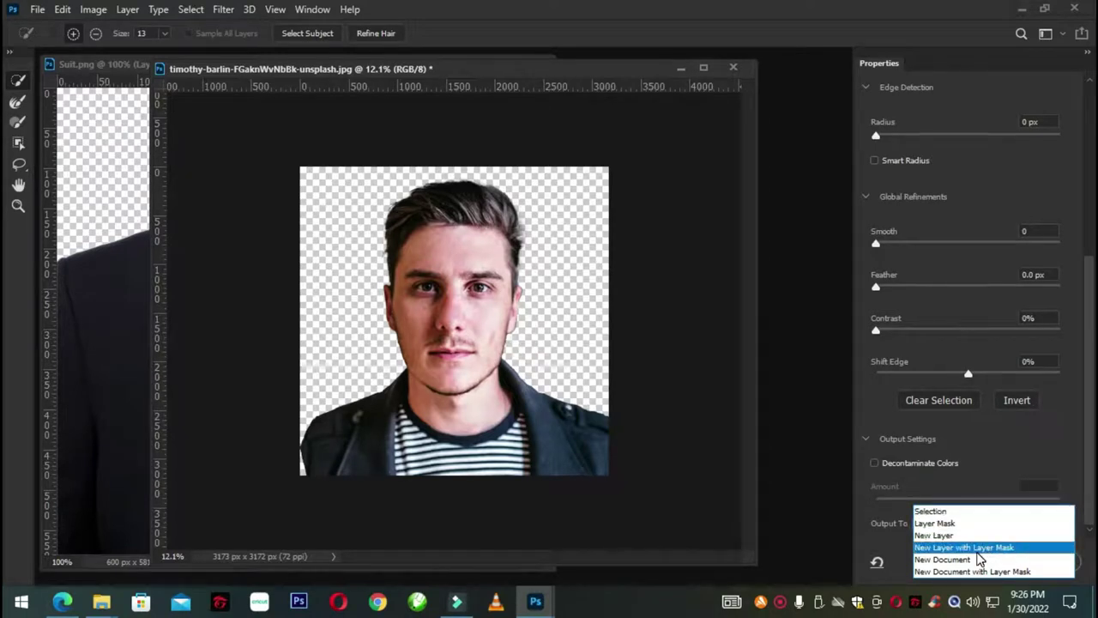
pyautogui.click(979, 550)
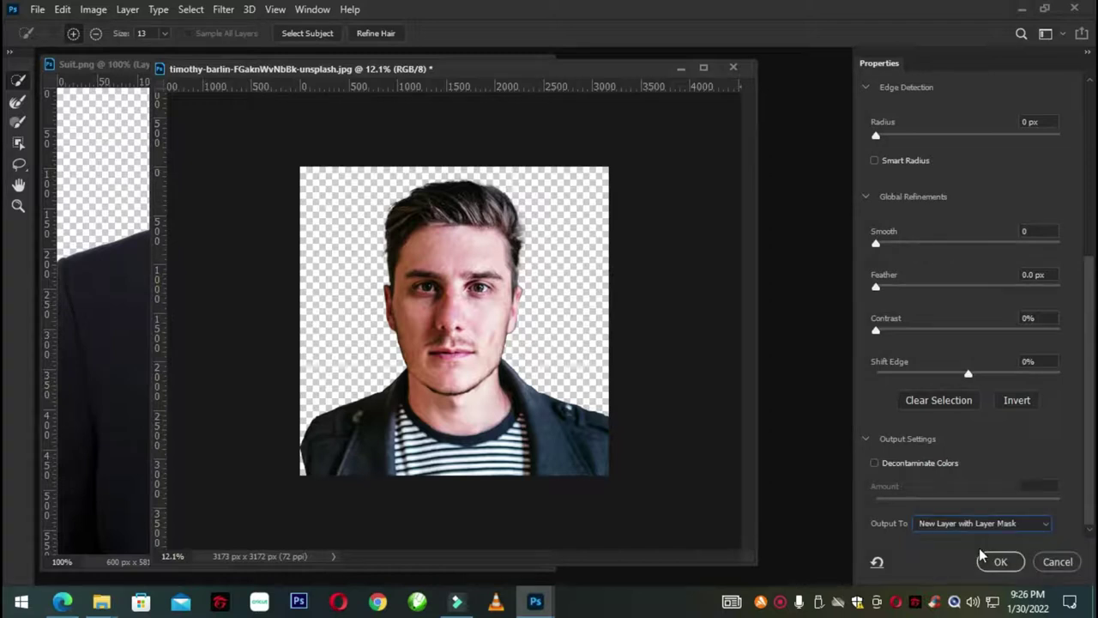
pyautogui.click(1002, 562)
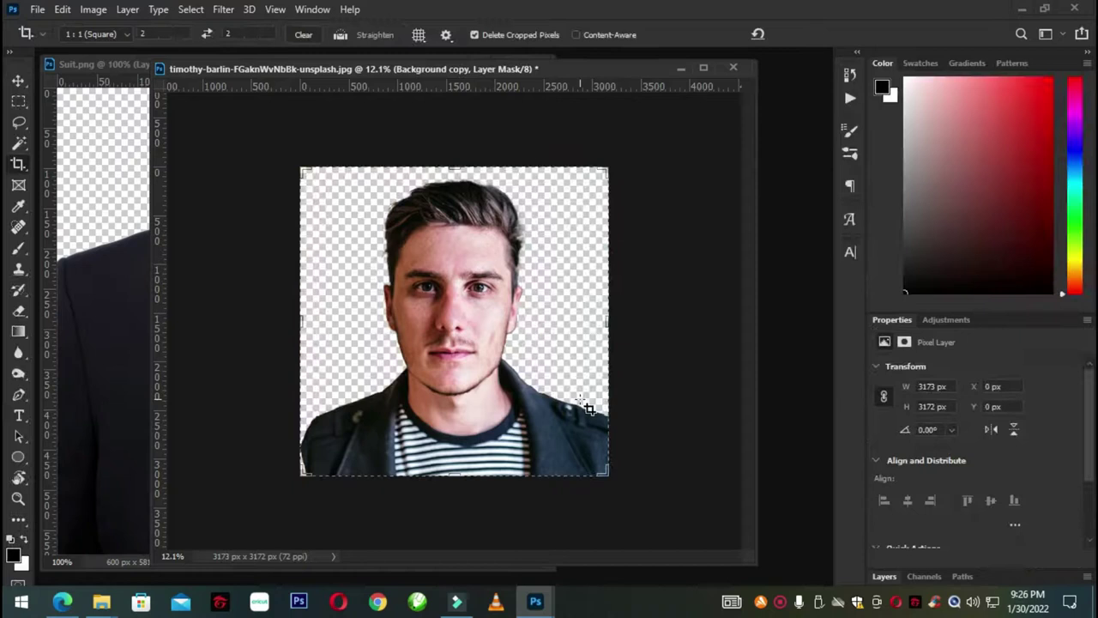
# - Toggle Background and Background copy visibility to compare, leaving only the cut-out shown
pyautogui.click(884, 577)
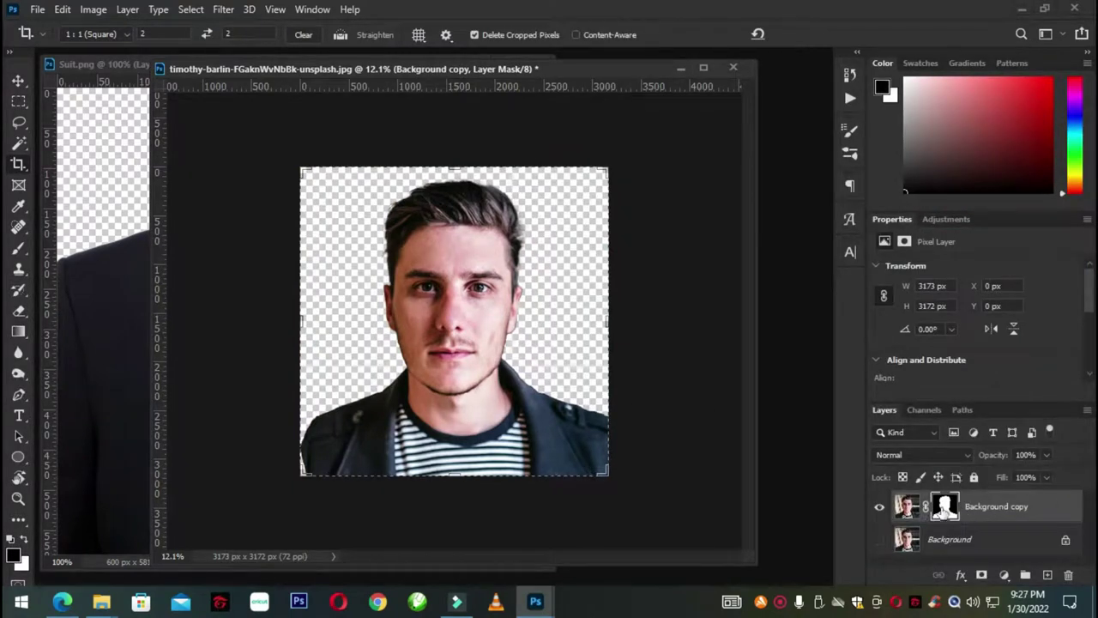
pyautogui.click(880, 538)
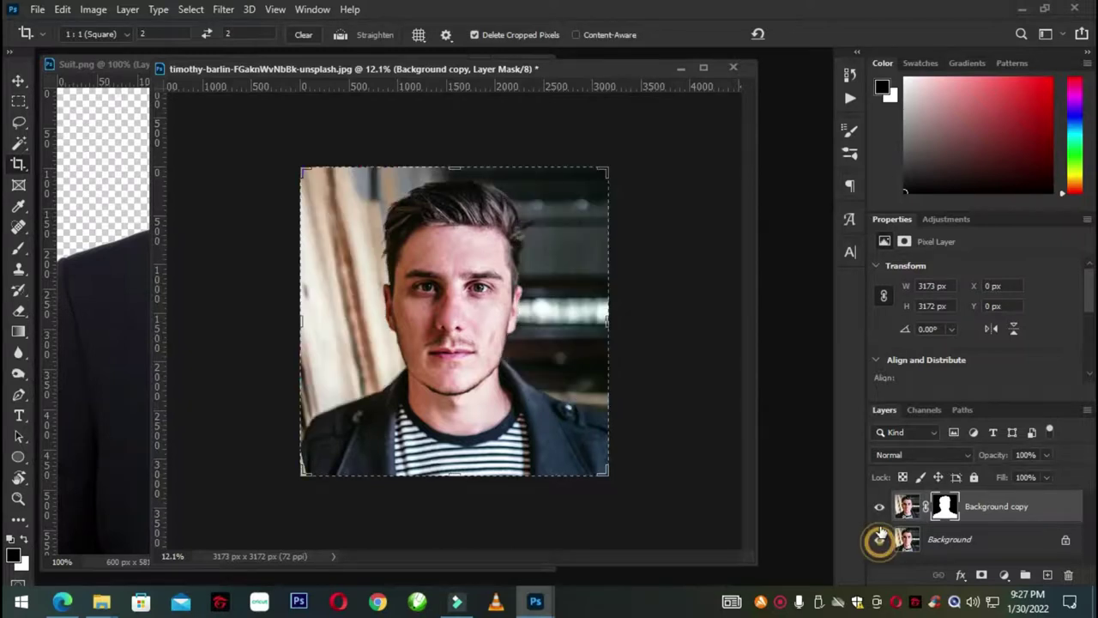
pyautogui.click(880, 507)
pyautogui.click(879, 507)
pyautogui.click(880, 539)
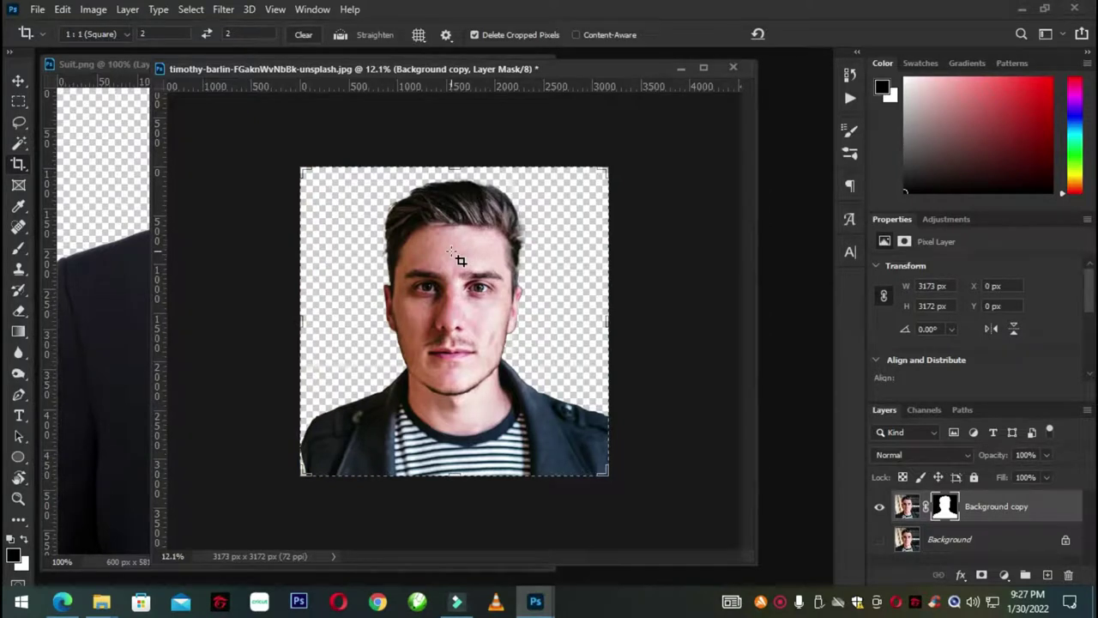
# - Reposition the portrait window, then zoom and pan to inspect the cut-out edges
pyautogui.click(18, 80)
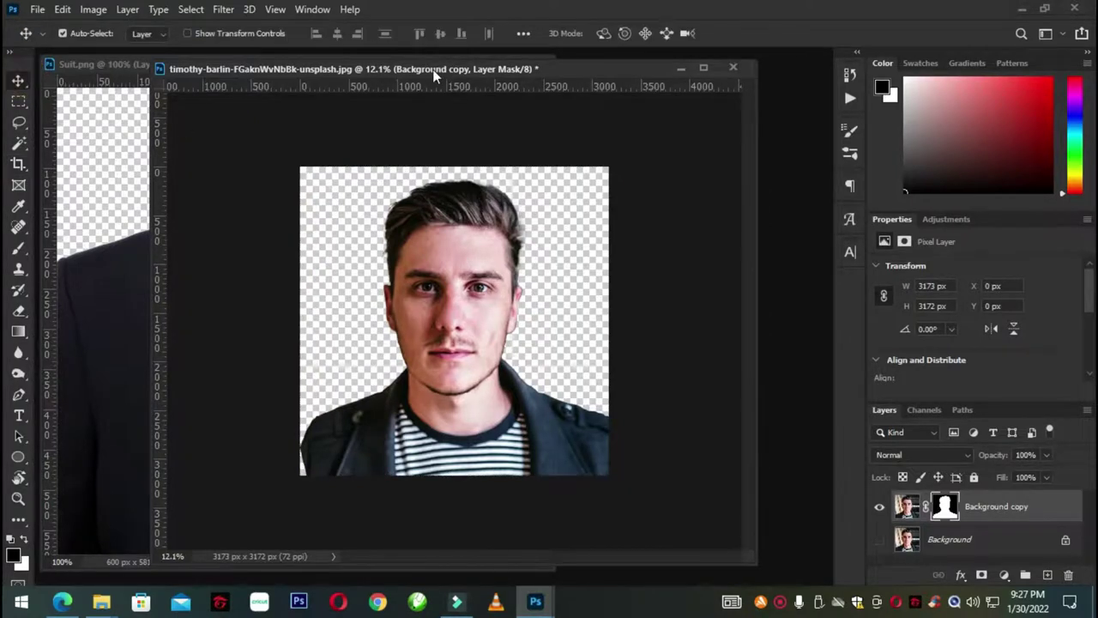
pyautogui.moveTo(443, 68); pyautogui.dragTo(494, 38)
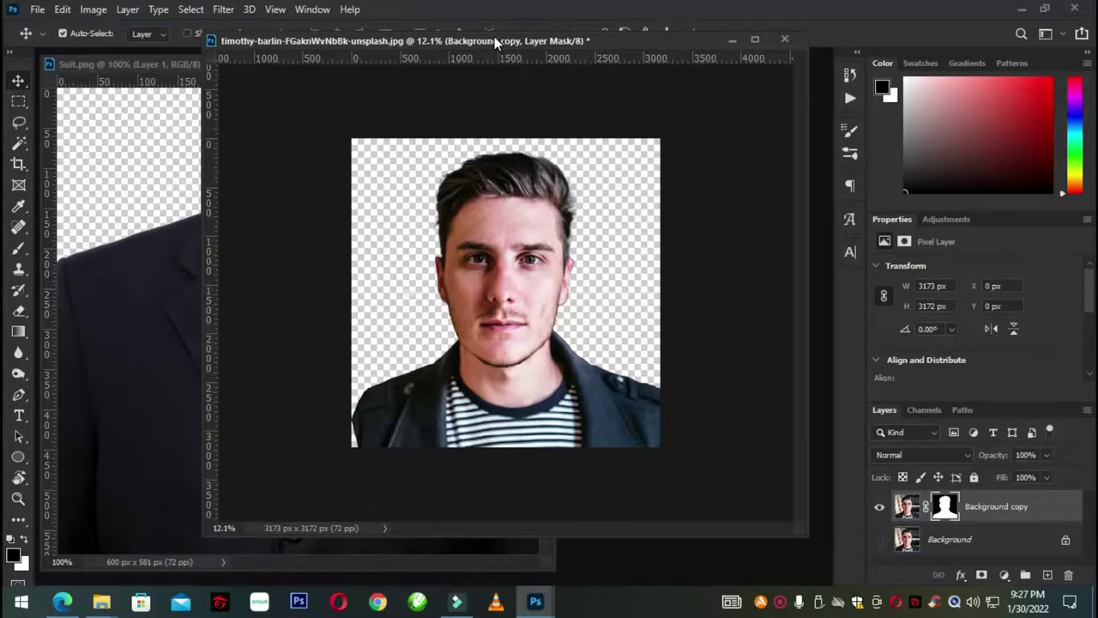
pyautogui.scroll(2, 455, 163)
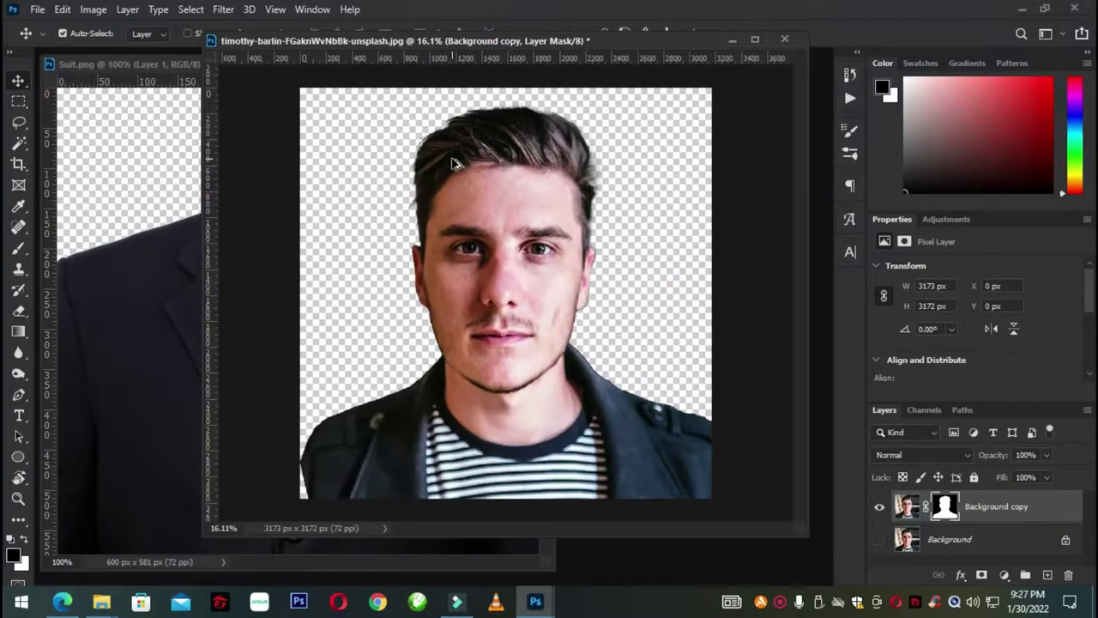
pyautogui.scroll(2, 454, 159)
pyautogui.scroll(2, 432, 185)
pyautogui.moveTo(385, 177); pyautogui.dragTo(373, 295)
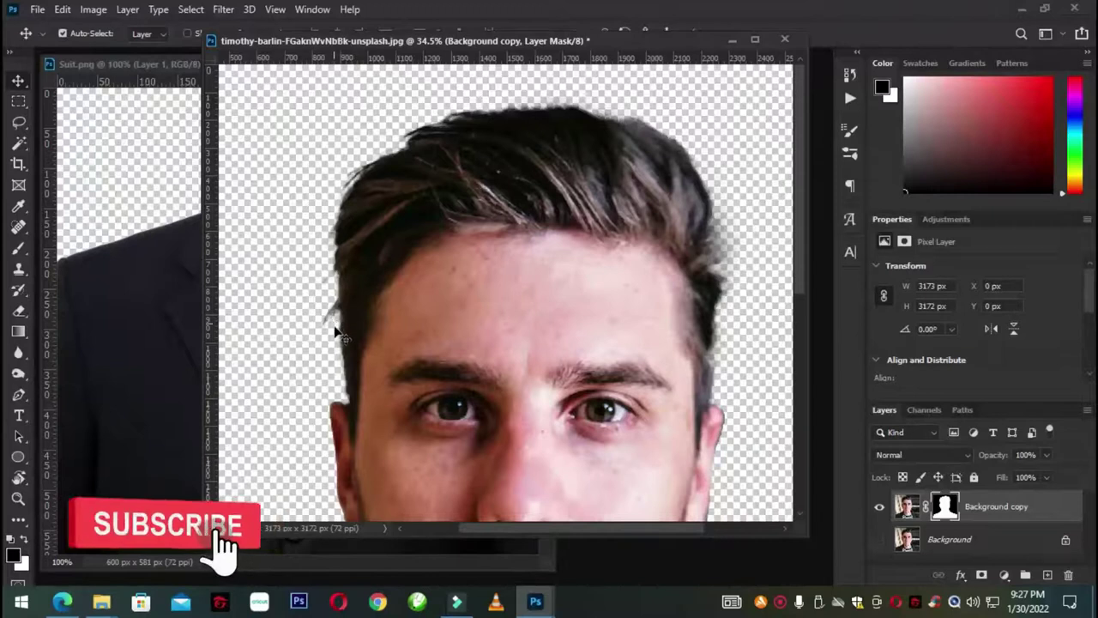
pyautogui.scroll(-1, 343, 351)
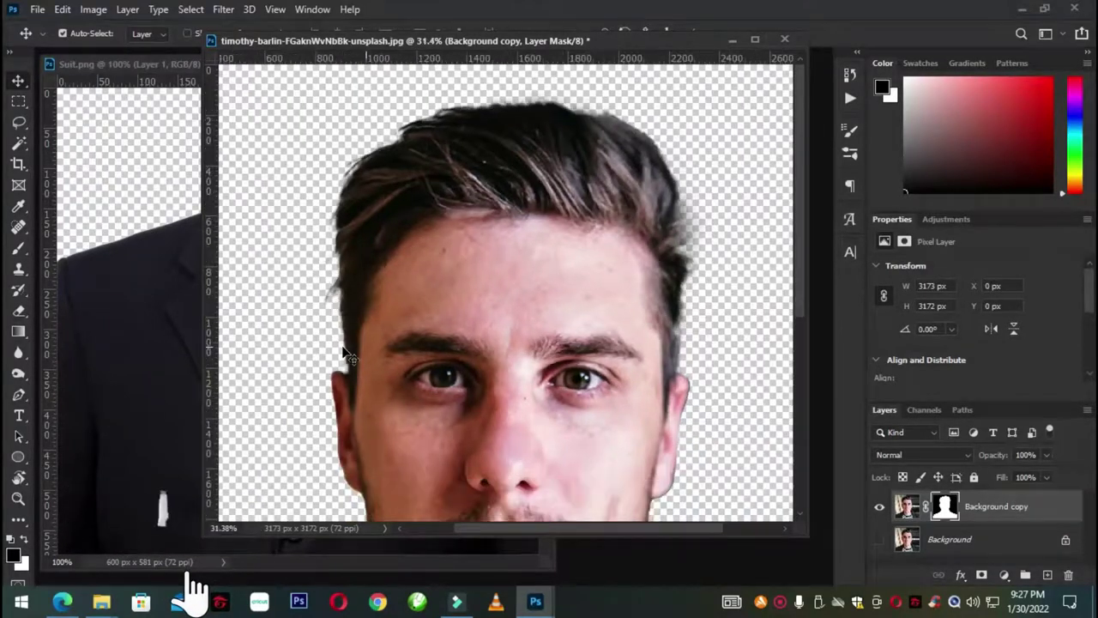
pyautogui.scroll(-1, 343, 352)
pyautogui.scroll(-1, 342, 347)
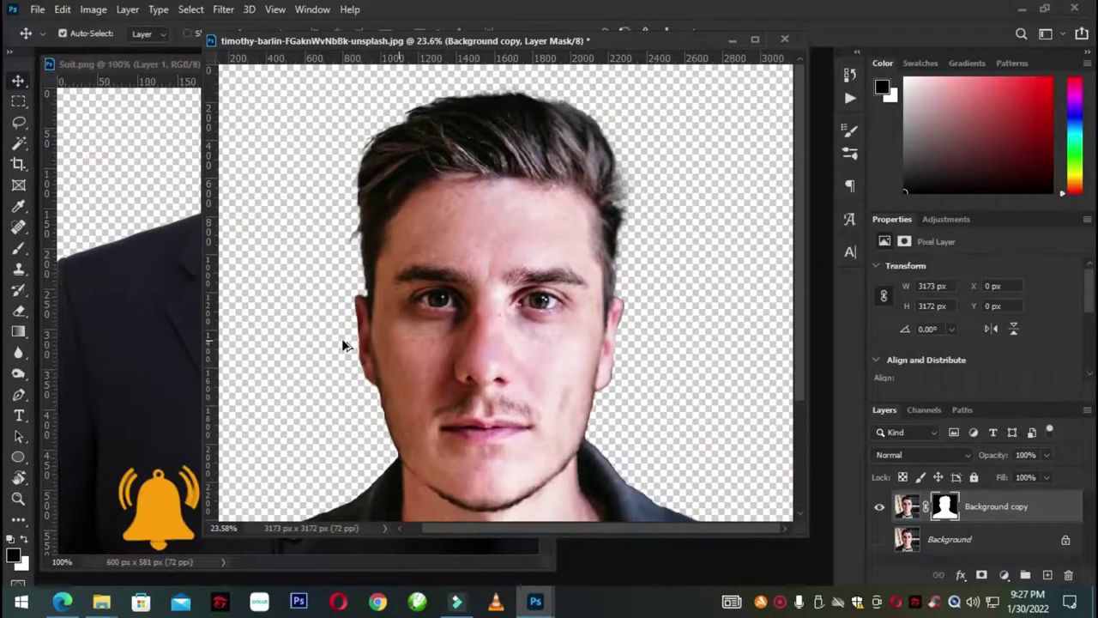
pyautogui.scroll(1, 352, 330)
pyautogui.scroll(-2, 369, 311)
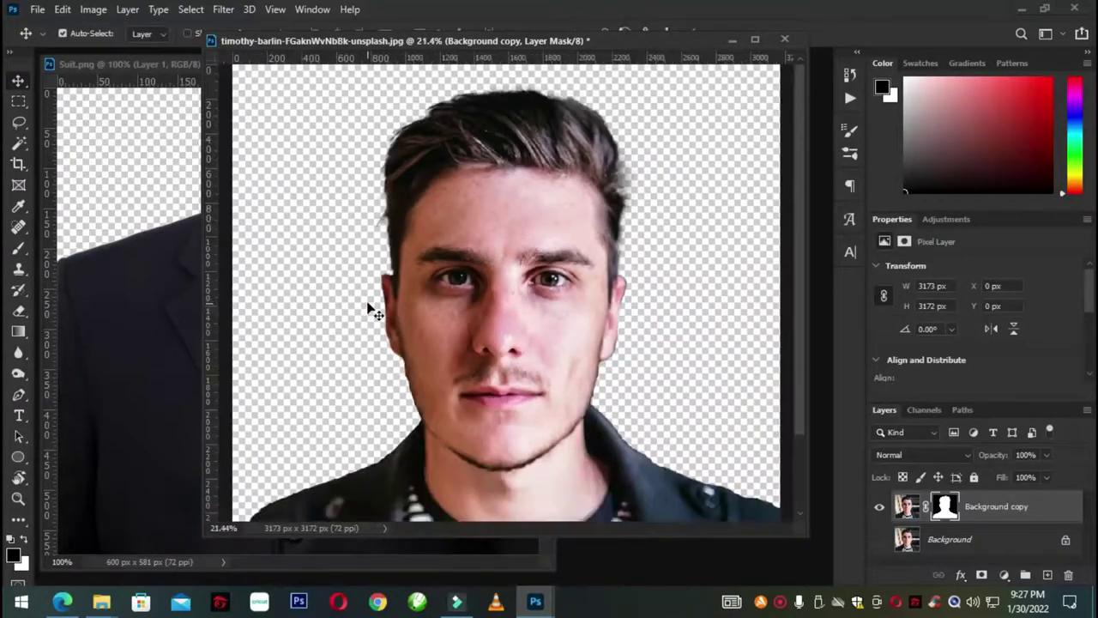
pyautogui.scroll(-2, 396, 270)
pyautogui.scroll(-1, 396, 270)
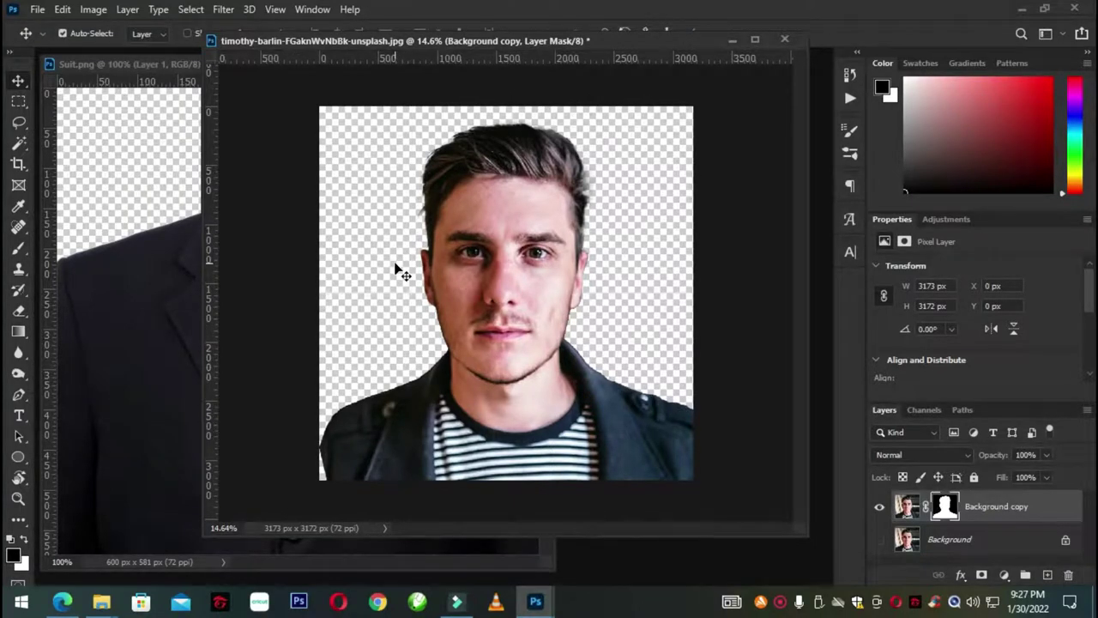
pyautogui.click(22, 79)
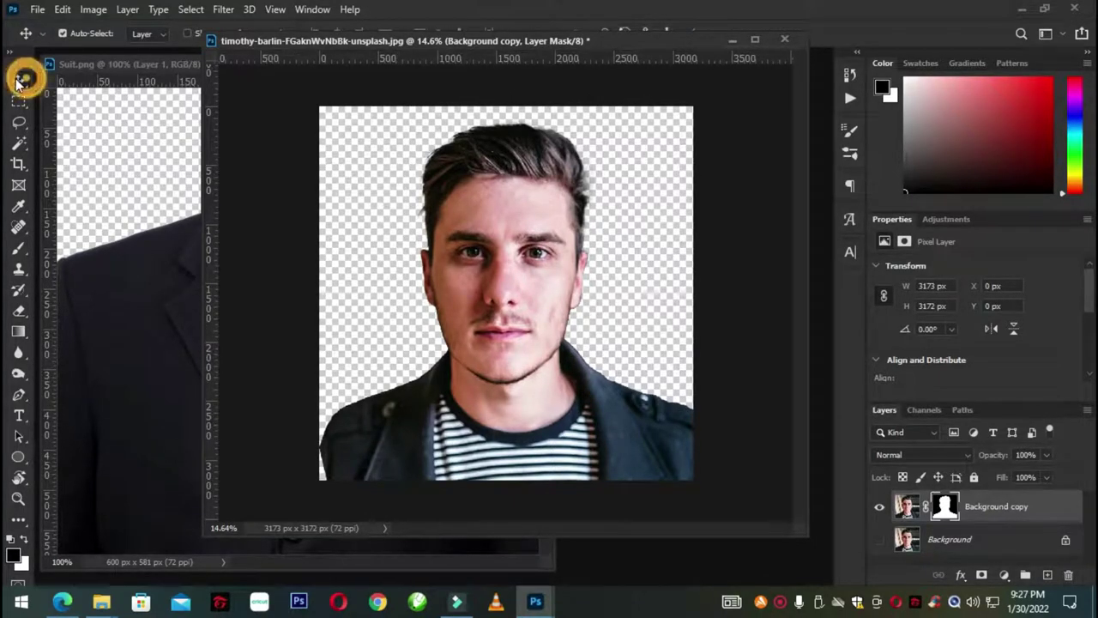
pyautogui.click(154, 65)
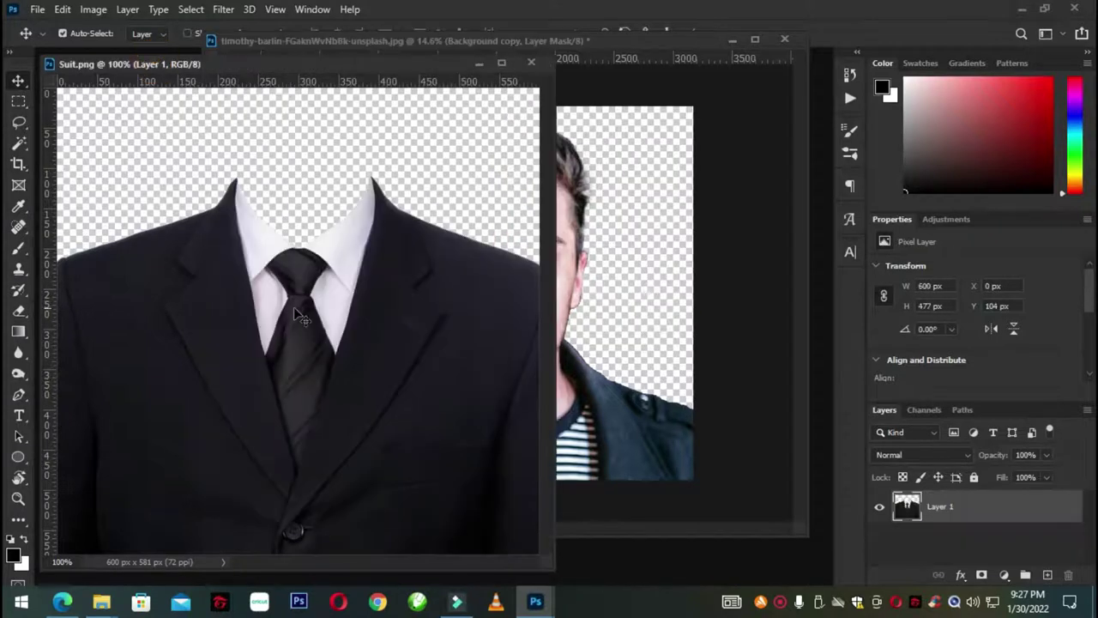
pyautogui.click(358, 329)
pyautogui.moveTo(409, 63); pyautogui.dragTo(358, 194)
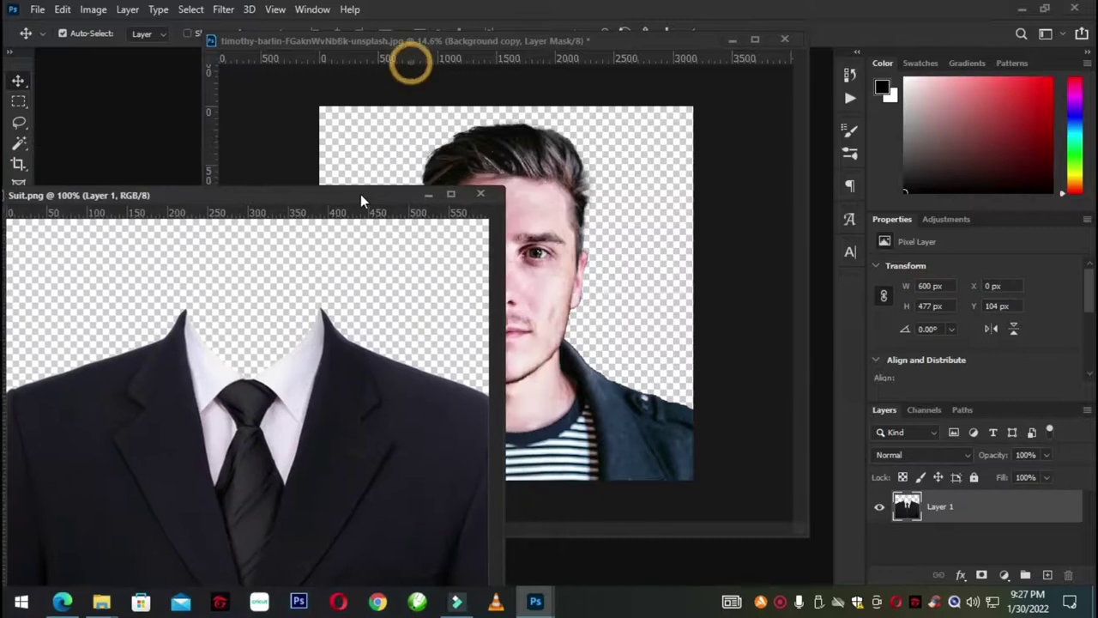
pyautogui.moveTo(351, 409); pyautogui.dragTo(573, 413)
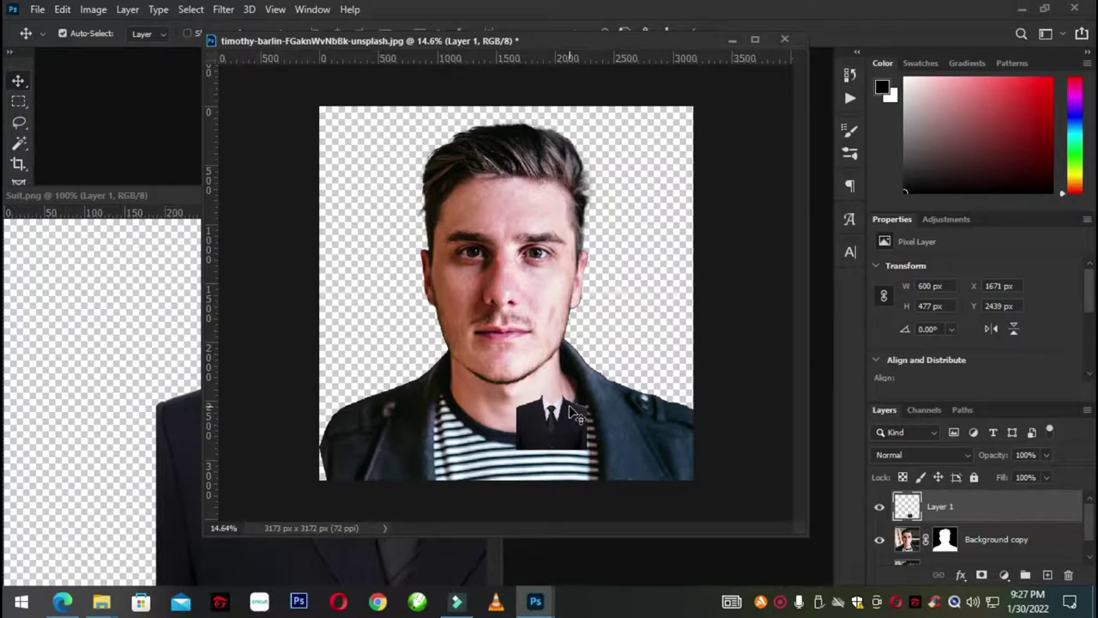
pyautogui.hotkey('ctrl', 'z')
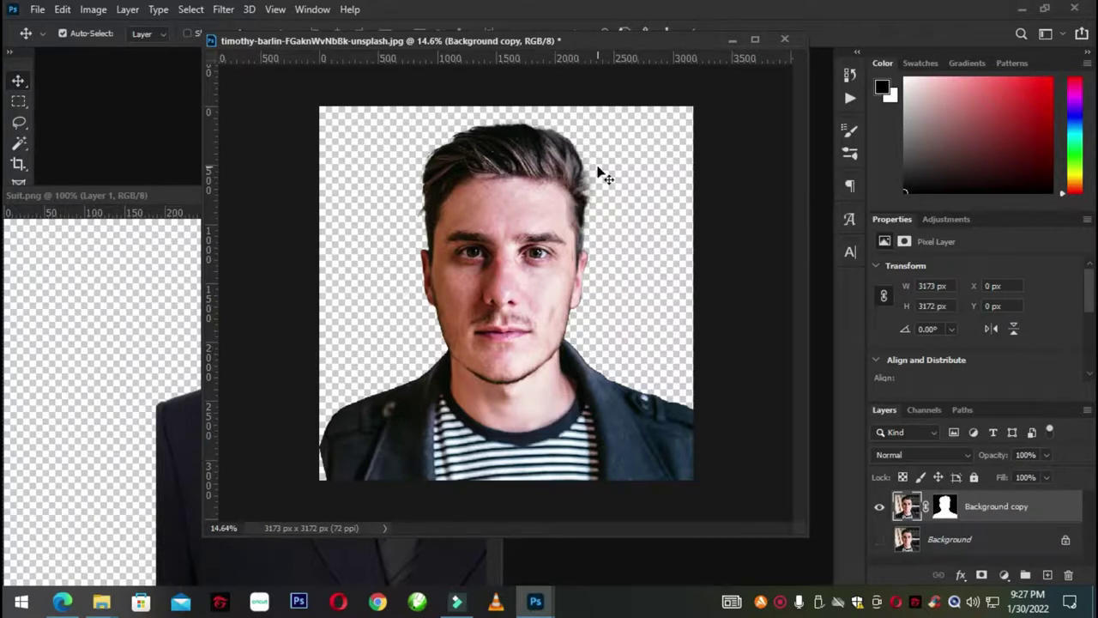
pyautogui.moveTo(605, 41); pyautogui.dragTo(595, 40)
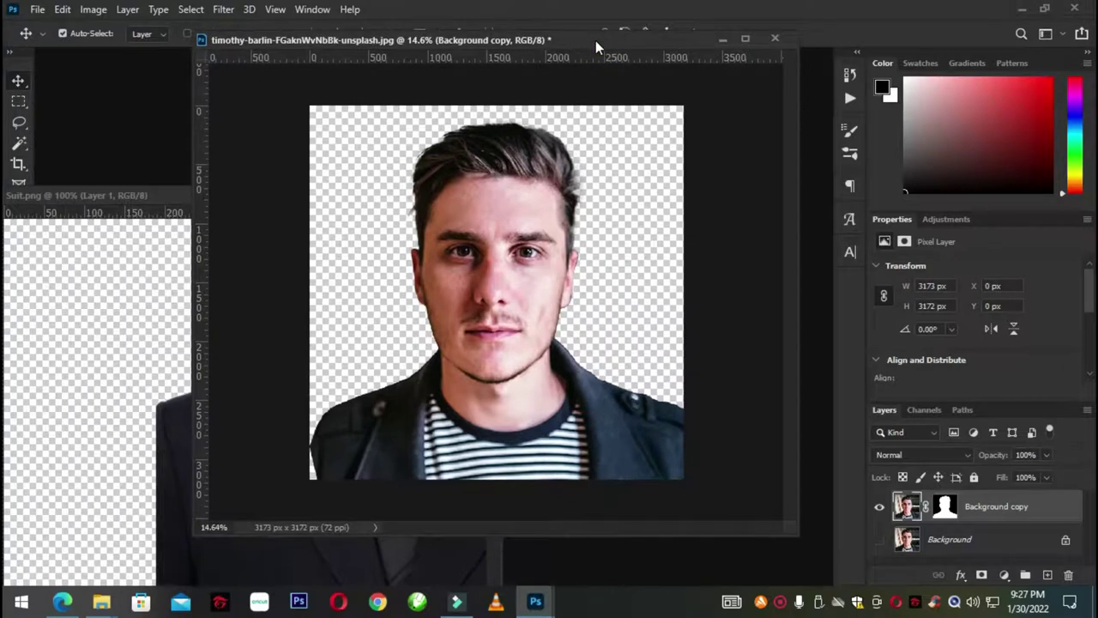
# - In Image Size, enter 300 pixels/inch resolution and a 2 × 2 inch width and height
pyautogui.rightClick(596, 40)
pyautogui.click(621, 67)
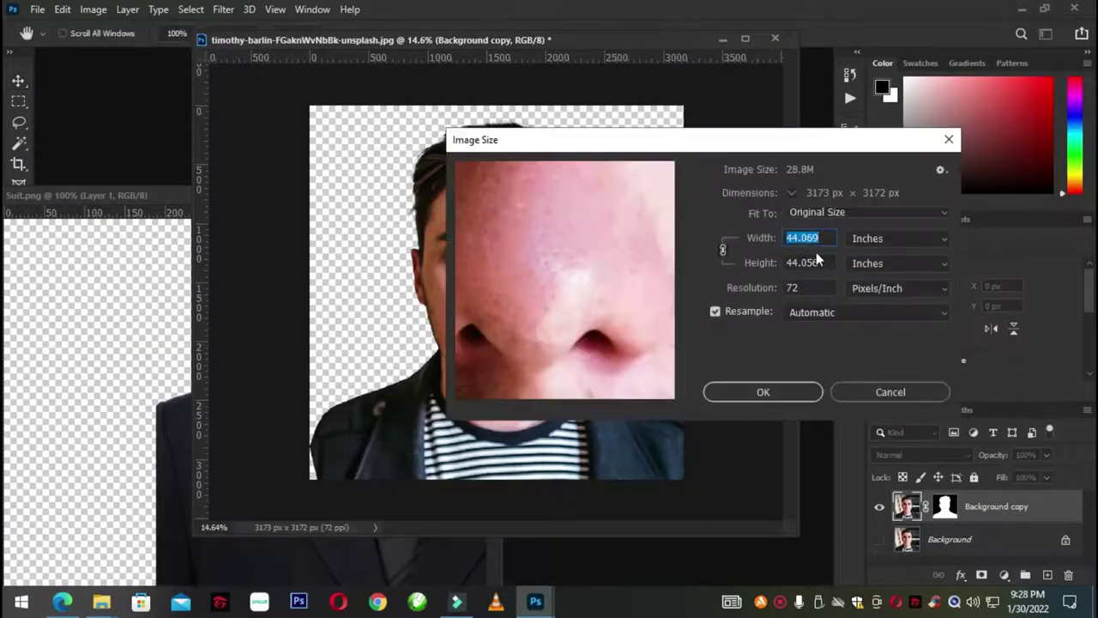
pyautogui.click(817, 262)
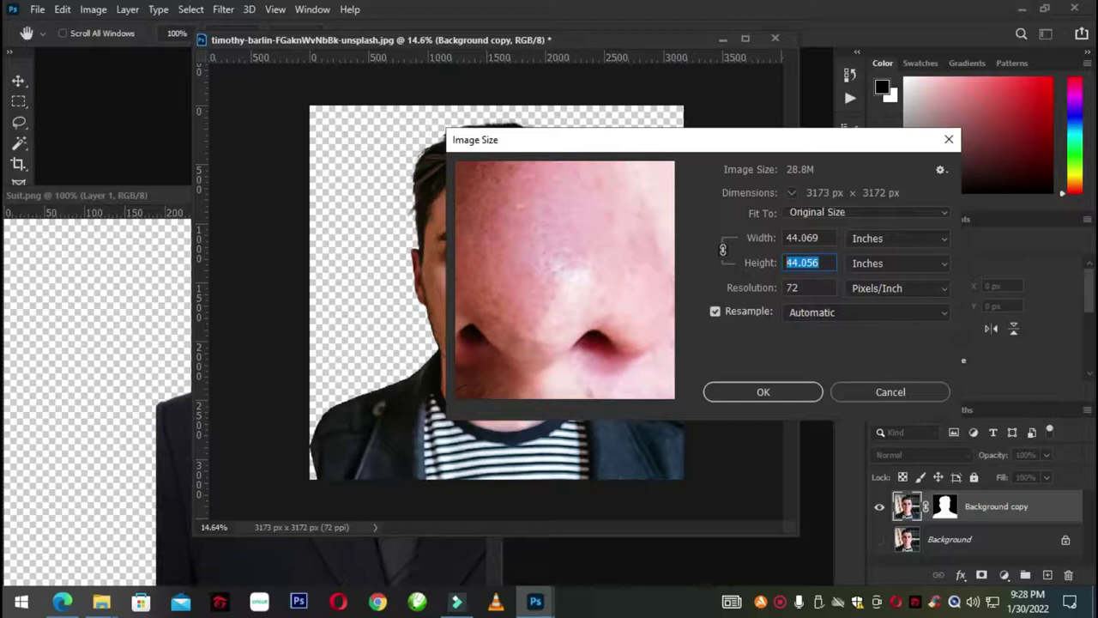
pyautogui.click(807, 286)
pyautogui.click(814, 263)
pyautogui.click(797, 288)
pyautogui.write('300')
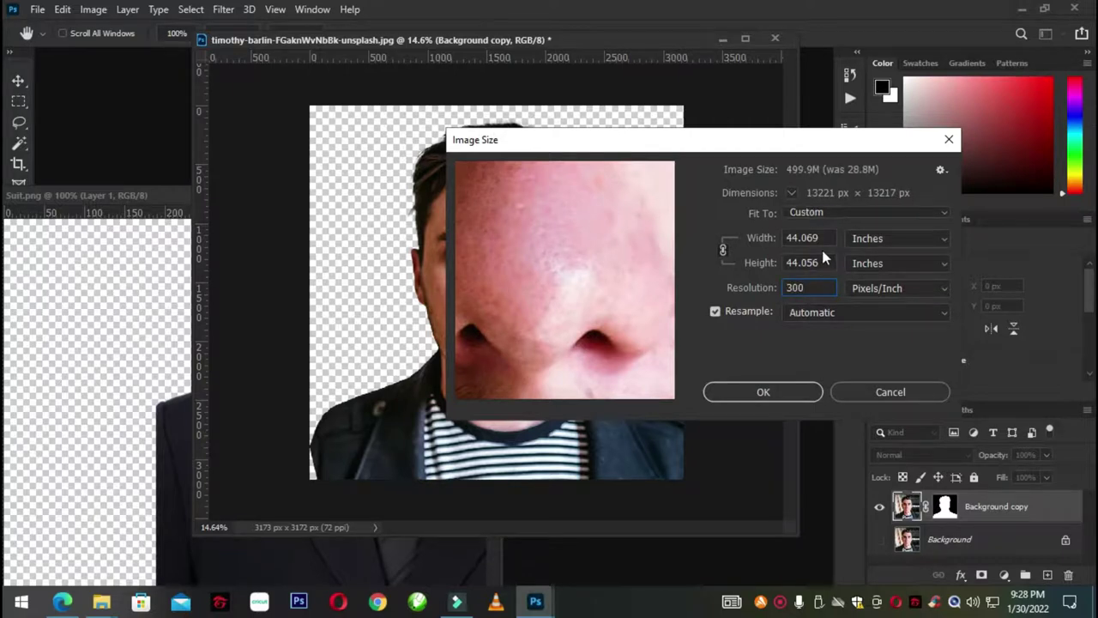
pyautogui.click(819, 238)
pyautogui.write('2')
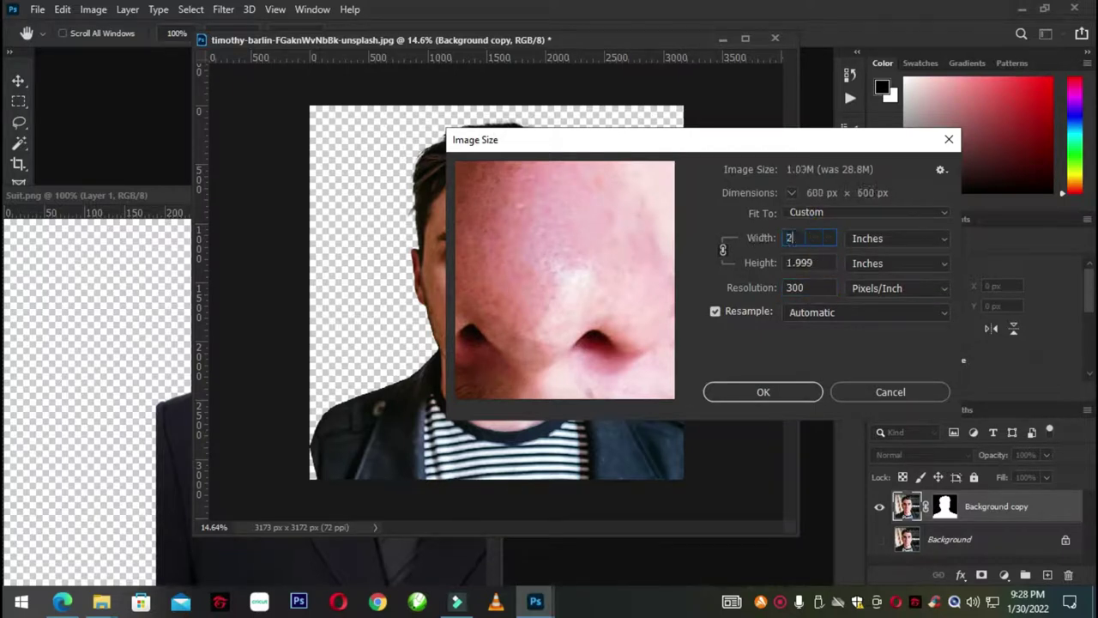
pyautogui.click(824, 262)
pyautogui.write('2')
# - Apply the new image size, making the portrait 600 × 600 px at 300 ppi
pyautogui.click(763, 392)
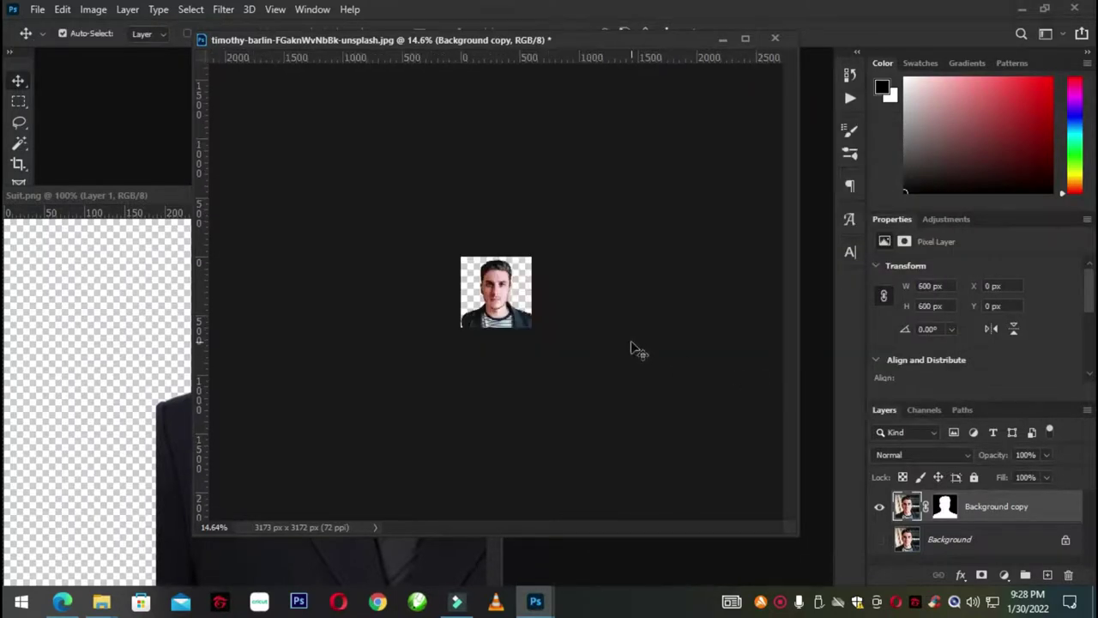
pyautogui.scroll(3, 507, 311)
pyautogui.scroll(3, 500, 311)
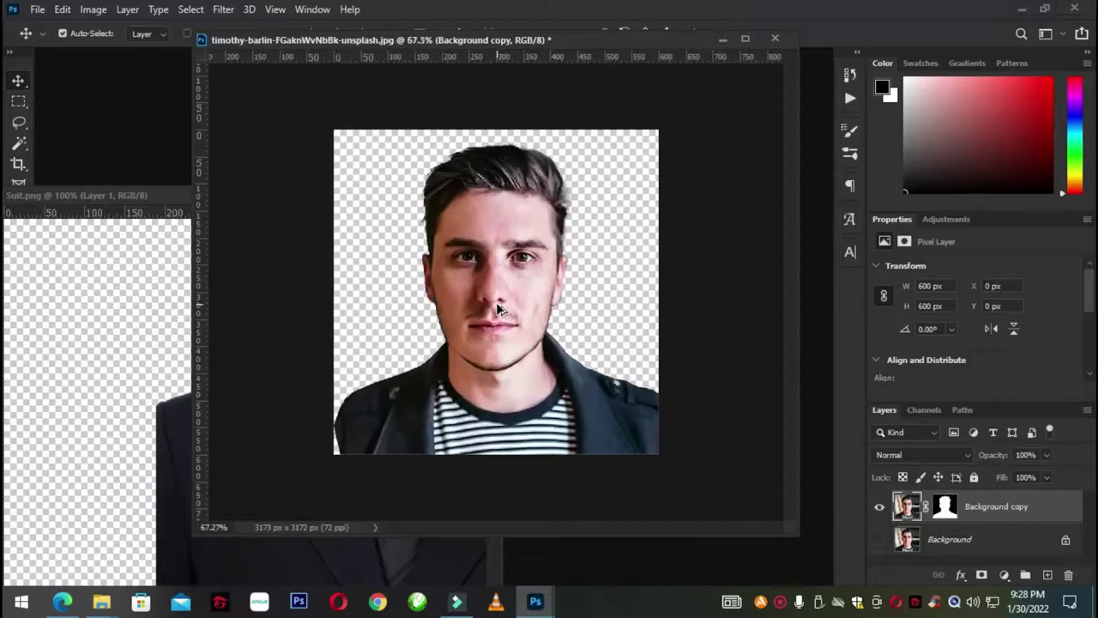
pyautogui.scroll(1, 500, 309)
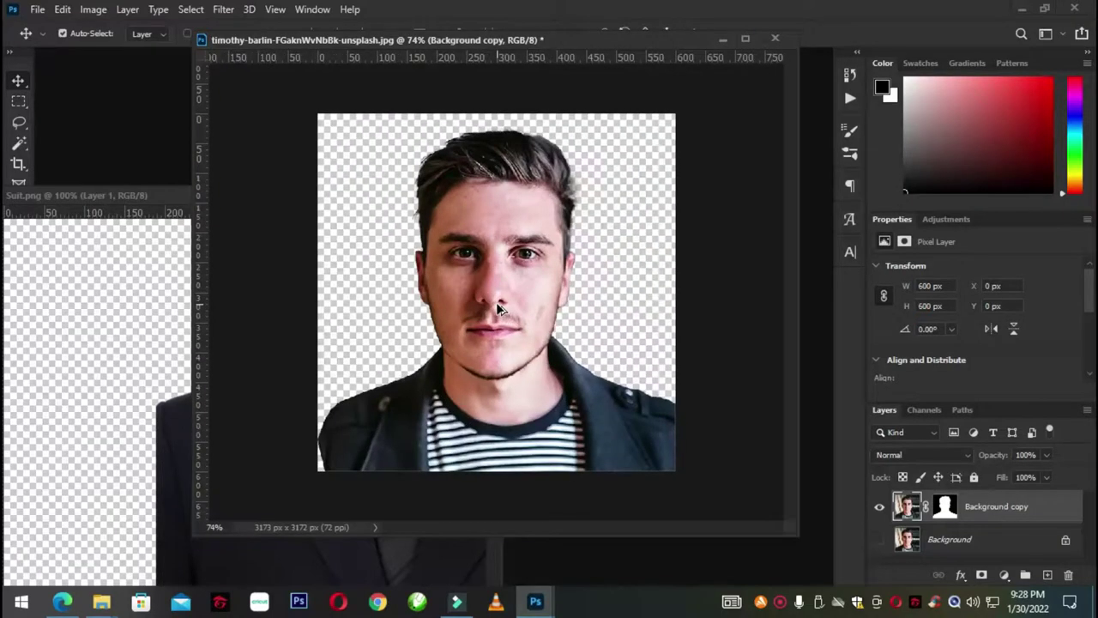
# - Check the canvas size in inches and keep it at 2 × 2 inches
pyautogui.rightClick(584, 39)
pyautogui.click(555, 35)
pyautogui.rightClick(586, 40)
pyautogui.click(618, 71)
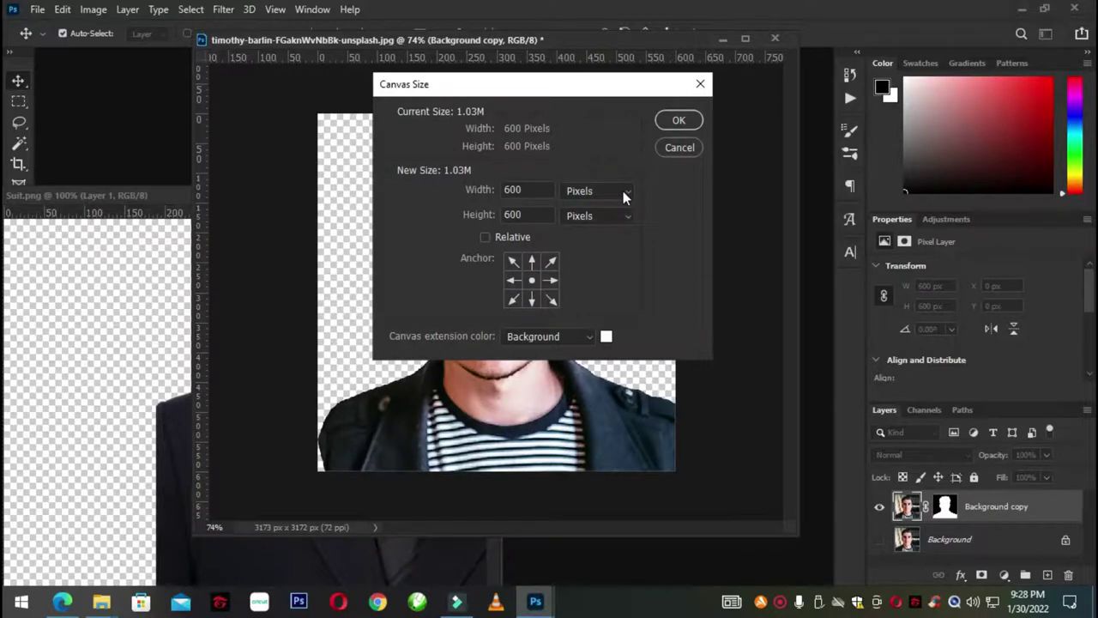
pyautogui.click(623, 197)
pyautogui.click(591, 234)
pyautogui.click(520, 190)
pyautogui.click(525, 214)
pyautogui.click(676, 118)
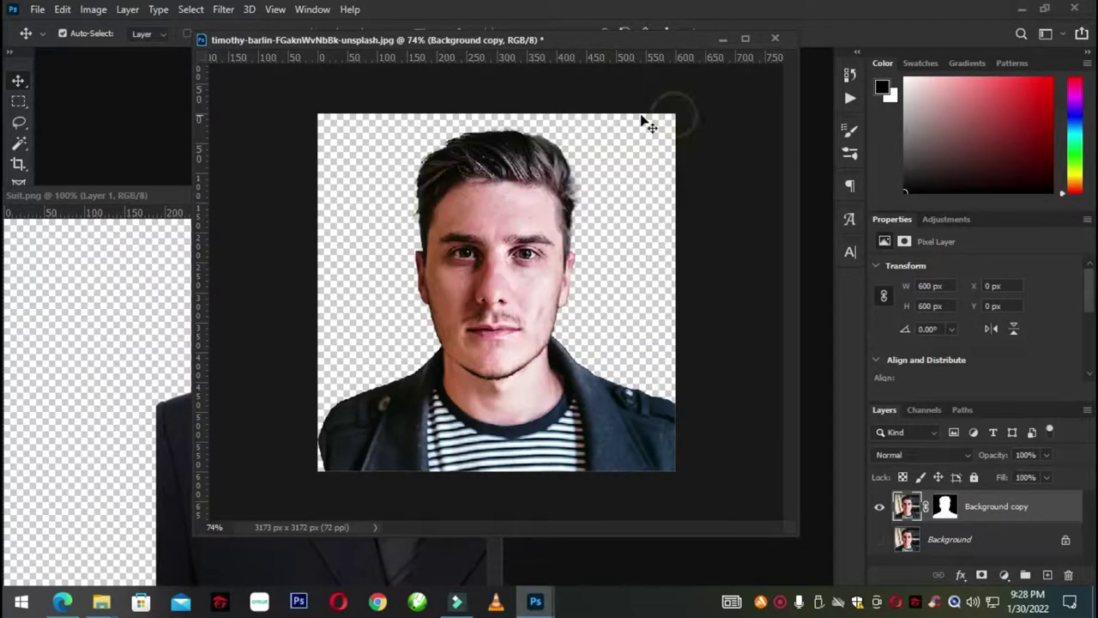
# - Recheck Canvas Size and confirm it stays unchanged
pyautogui.moveTo(604, 41); pyautogui.dragTo(631, 36)
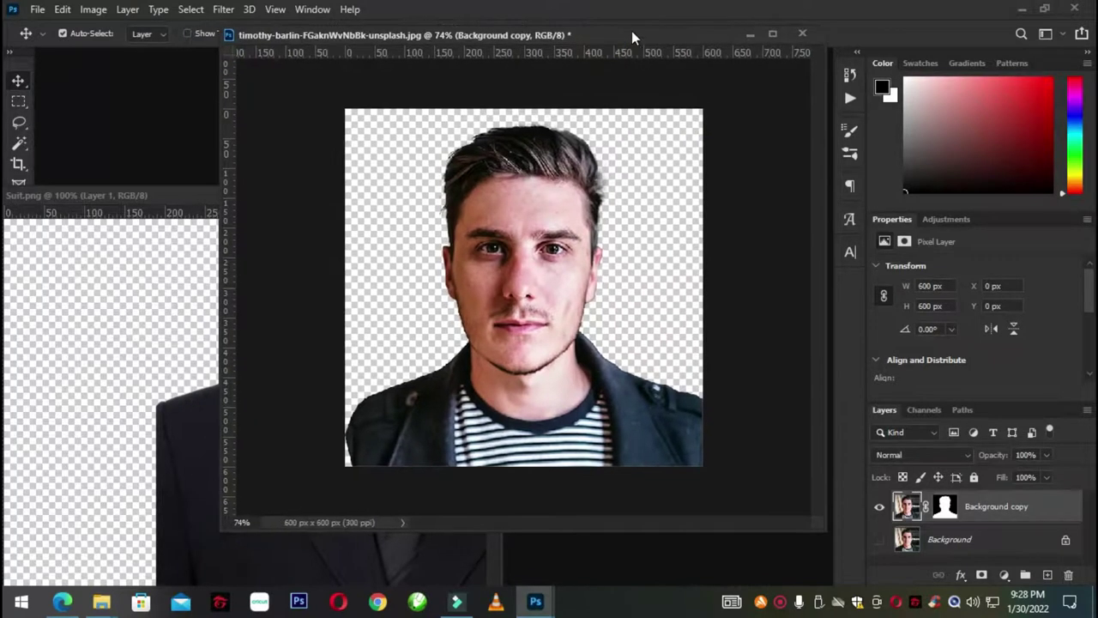
pyautogui.rightClick(632, 37)
pyautogui.click(650, 71)
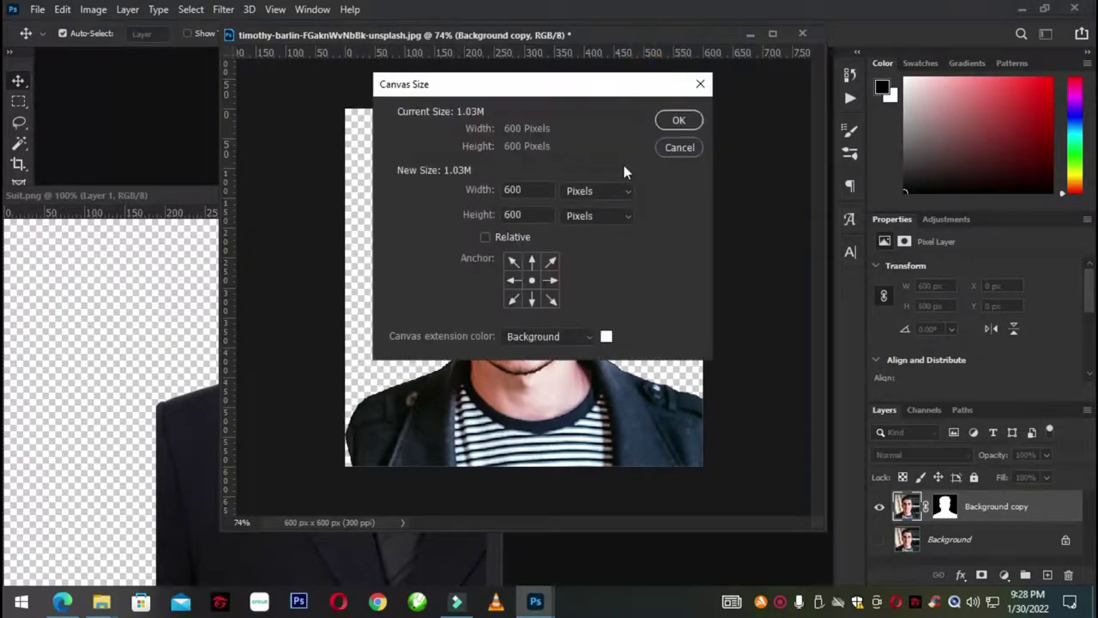
pyautogui.click(678, 120)
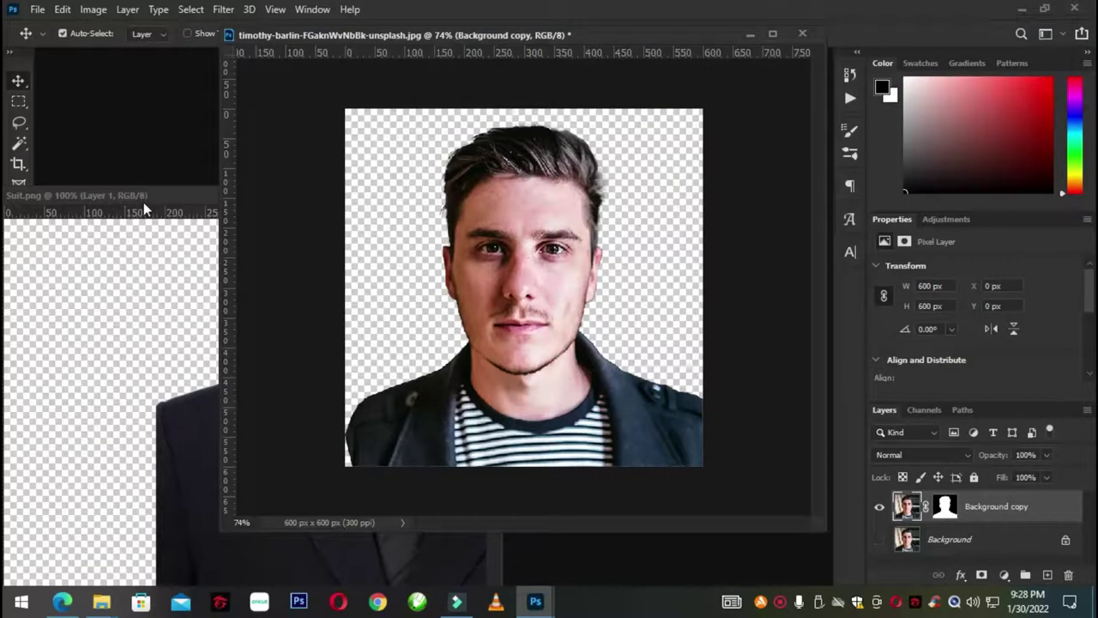
# - Drag the suit layer from Suit.png into the portrait document over the man
pyautogui.moveTo(143, 202); pyautogui.dragTo(14, 283)
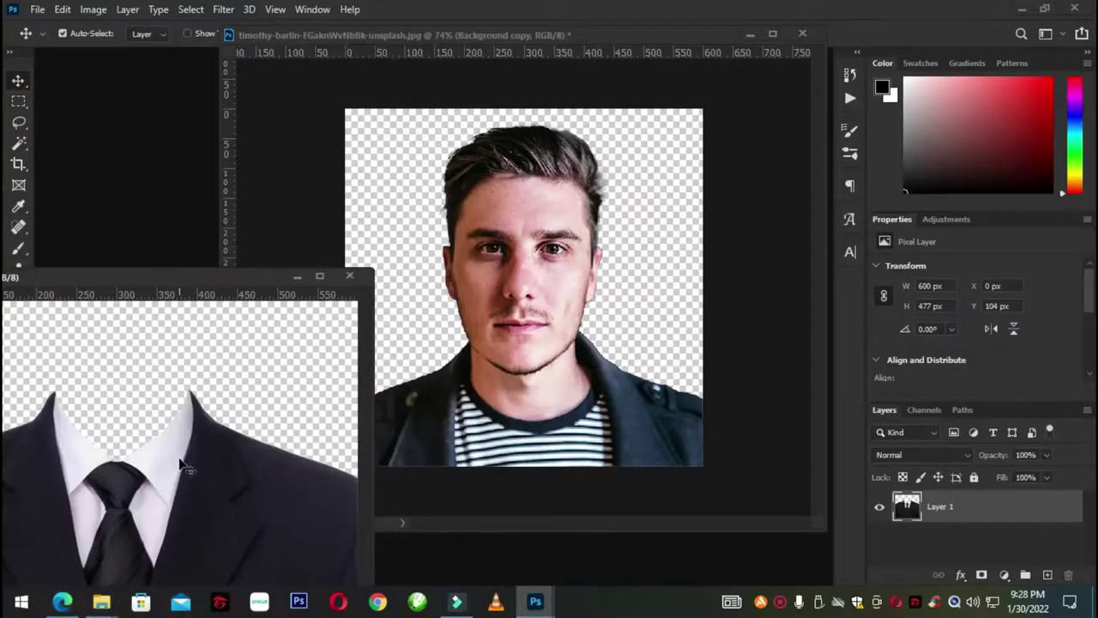
pyautogui.moveTo(180, 463)
pyautogui.mouseDown()
pyautogui.moveTo(575, 403)
pyautogui.moveTo(589, 423)
pyautogui.mouseUp()
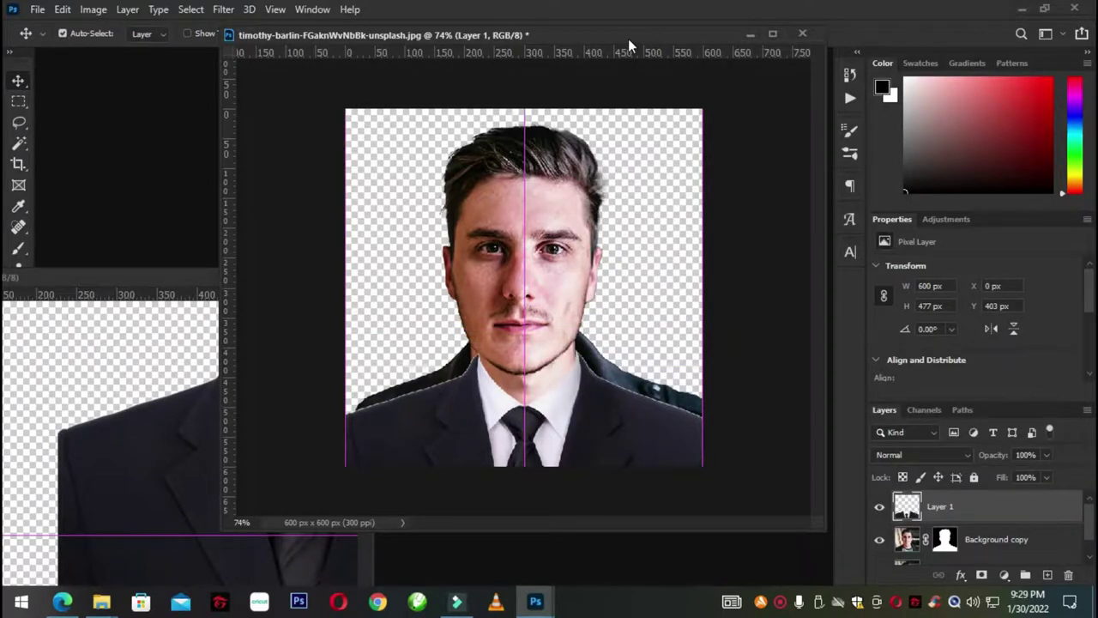
pyautogui.moveTo(628, 38); pyautogui.dragTo(591, 24)
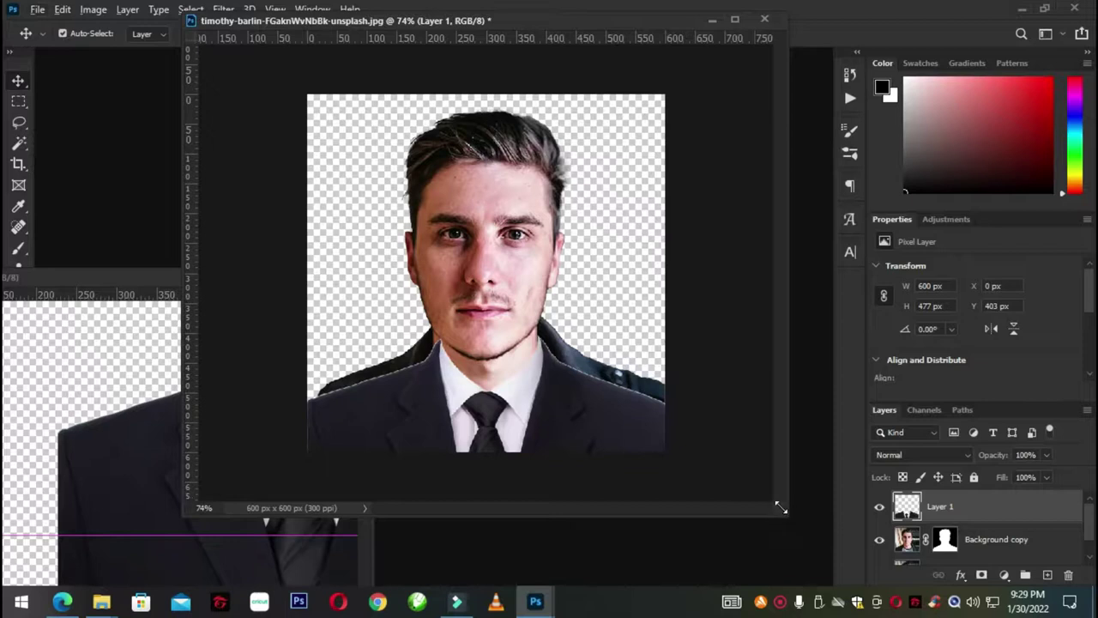
pyautogui.moveTo(781, 508); pyautogui.dragTo(815, 584)
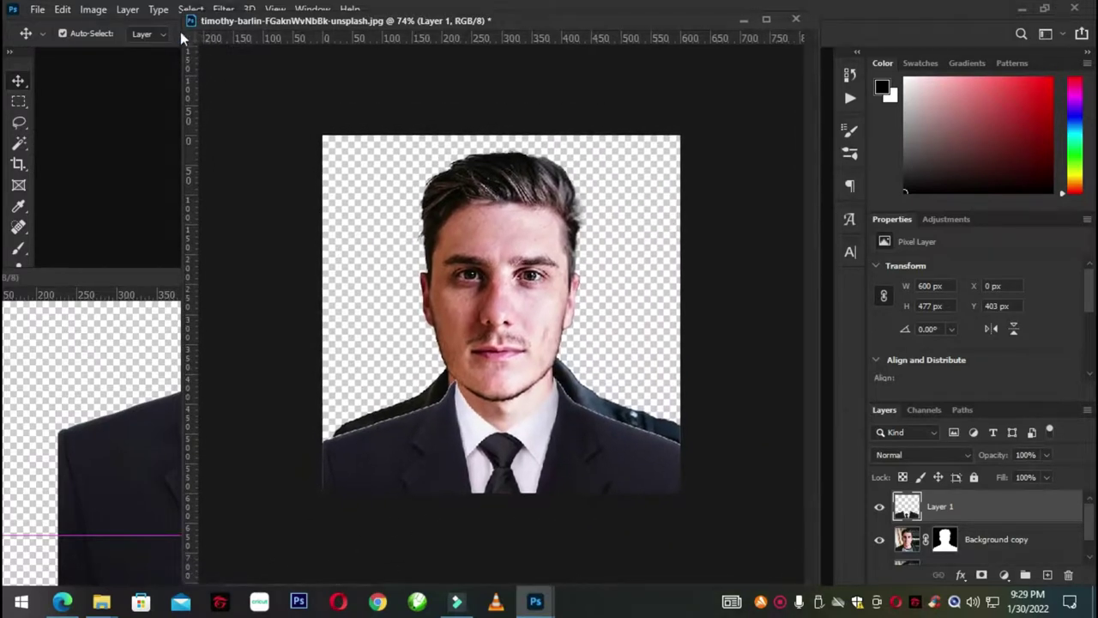
pyautogui.moveTo(183, 29); pyautogui.dragTo(4, 28)
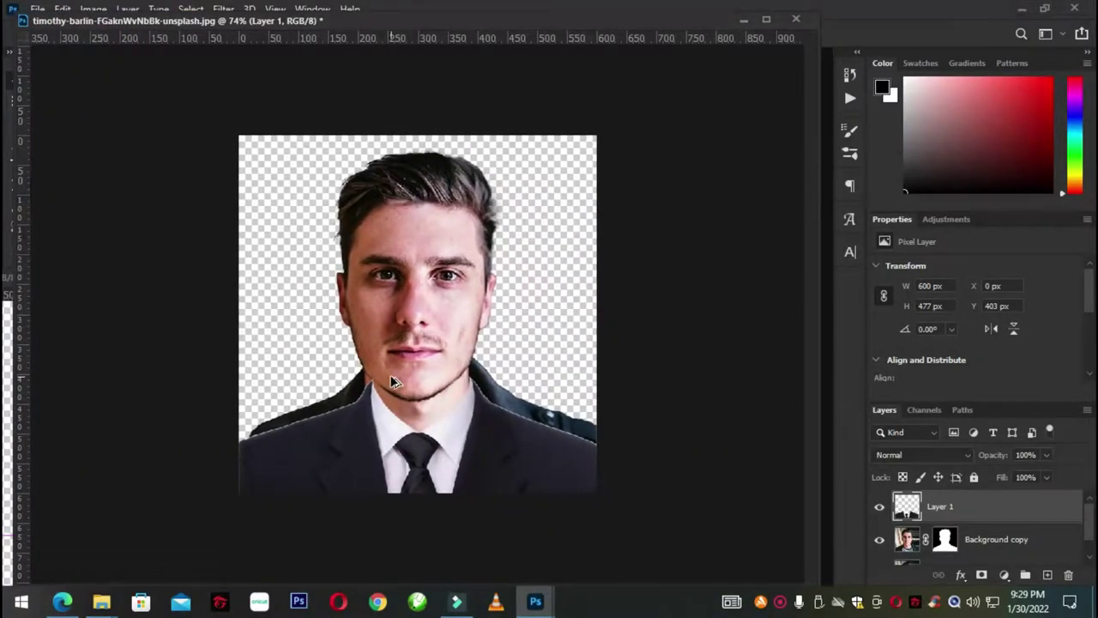
pyautogui.hotkey('ctrl', '0')
pyautogui.moveTo(452, 469); pyautogui.dragTo(464, 474)
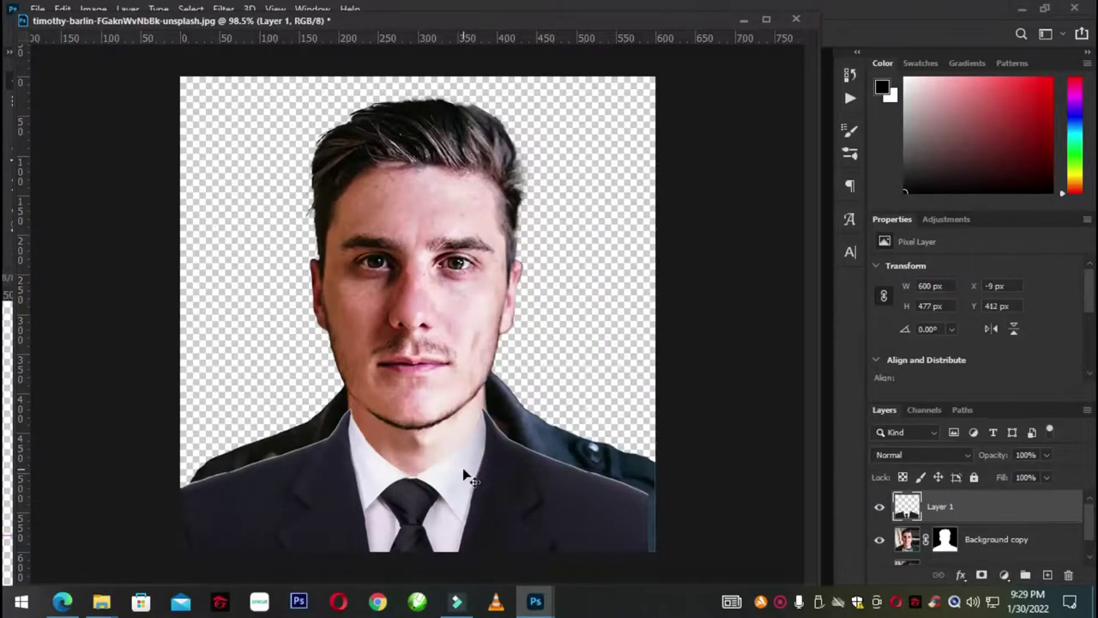
pyautogui.hotkey('ctrl', '-')
pyautogui.click(478, 457)
# - Free-transform the suit to about 640 × 509 px and nudge it below his face
pyautogui.hotkey('ctrl', 't')
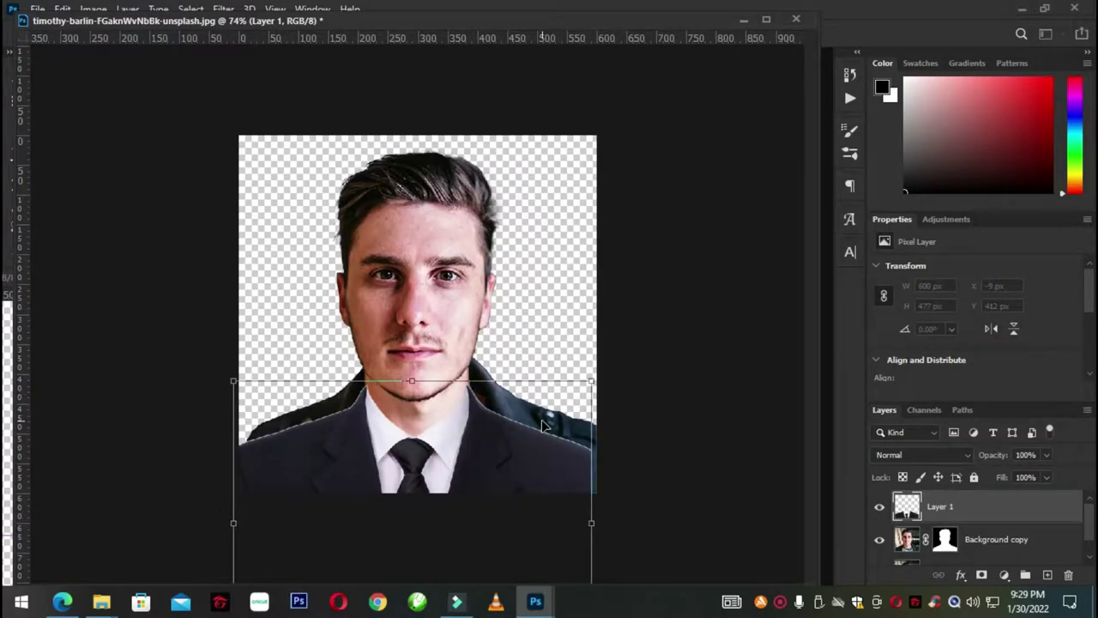
pyautogui.moveTo(391, 23); pyautogui.dragTo(407, 20)
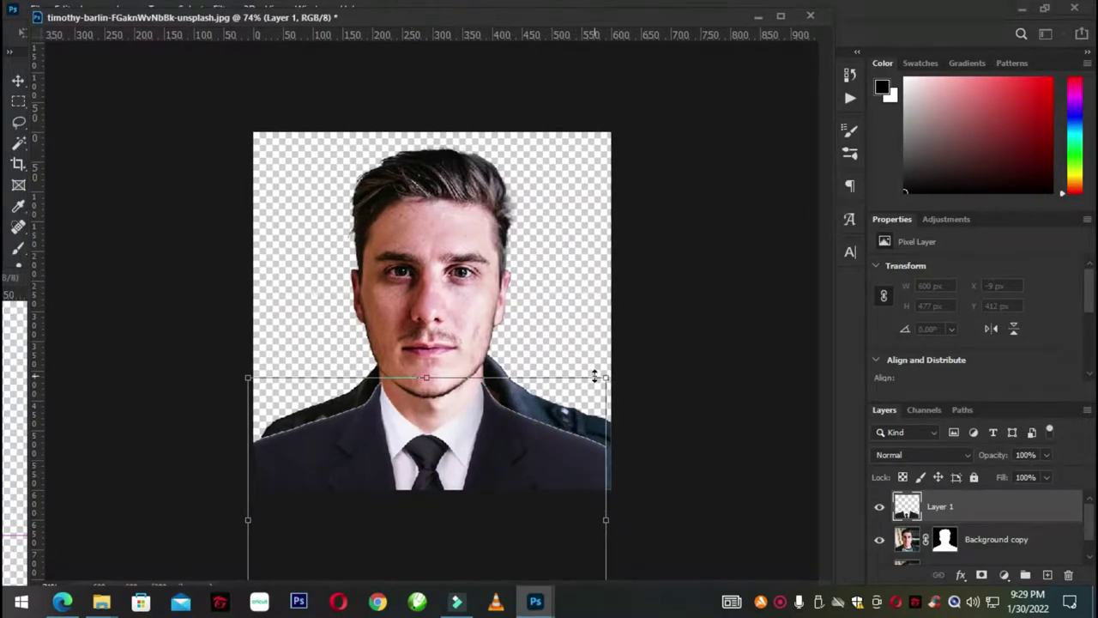
pyautogui.moveTo(606, 378); pyautogui.dragTo(625, 366)
pyautogui.moveTo(537, 424); pyautogui.dragTo(524, 438)
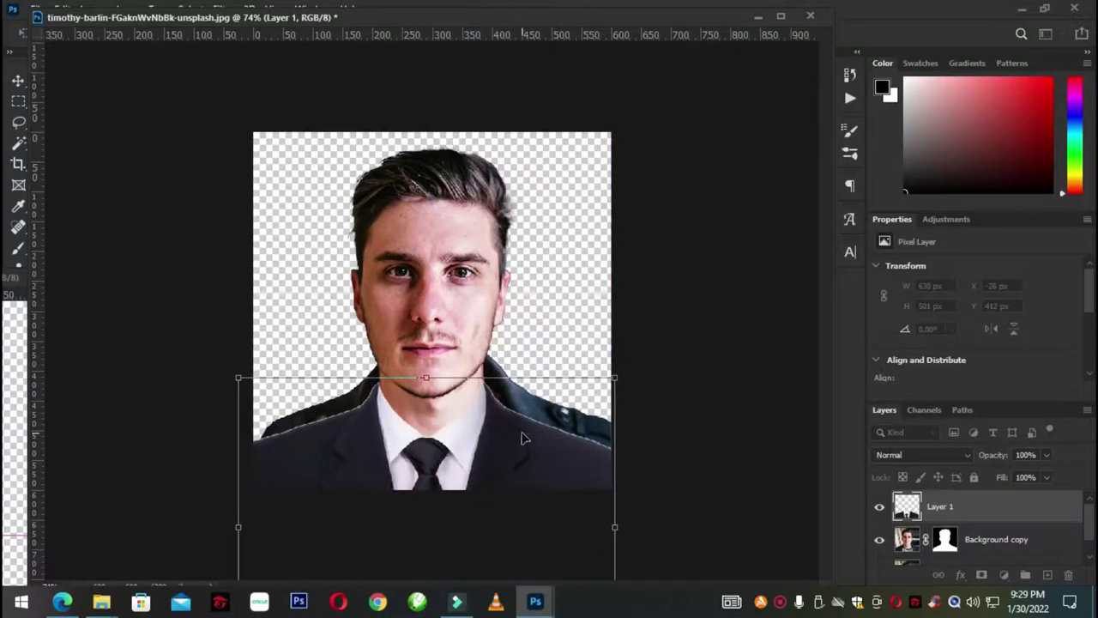
pyautogui.press('Down')
pyautogui.press('Down')
pyautogui.press('Down')
pyautogui.press('Left')
pyautogui.press('Left')
pyautogui.press('Left')
pyautogui.press('Left')
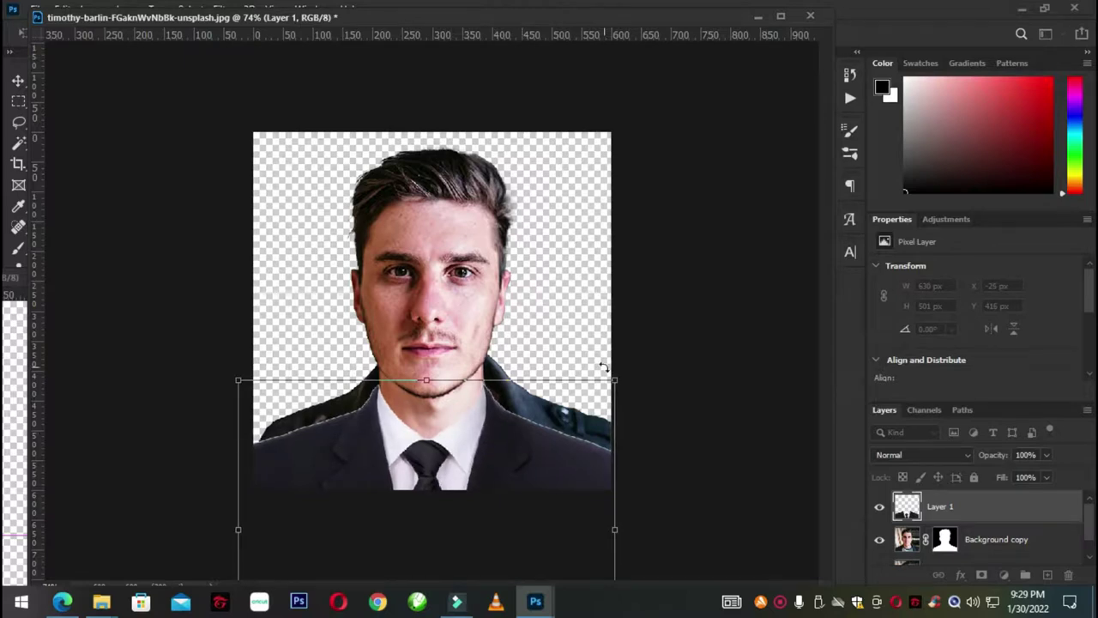
pyautogui.moveTo(616, 384); pyautogui.dragTo(623, 379)
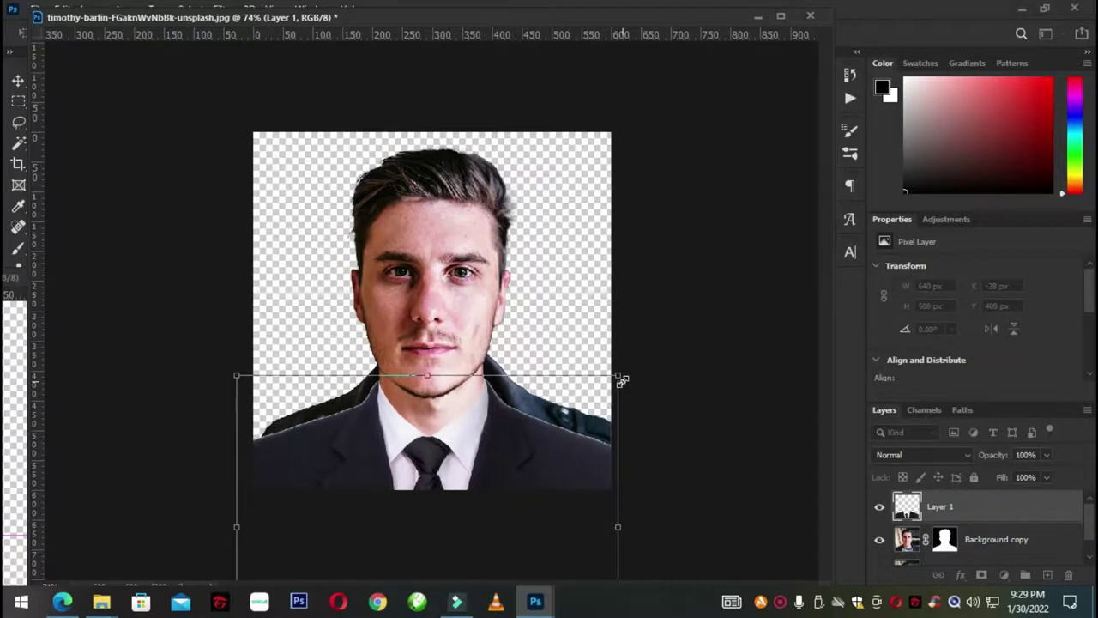
pyautogui.press('Return')
pyautogui.scroll(3, 528, 478)
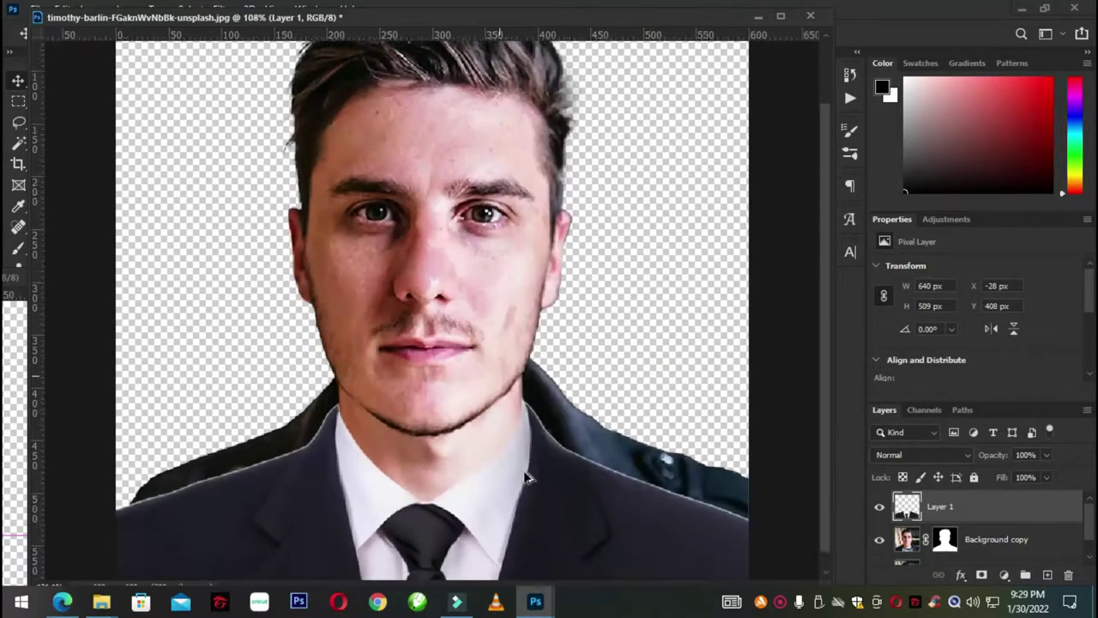
pyautogui.scroll(3, 528, 478)
pyautogui.scroll(-2, 528, 478)
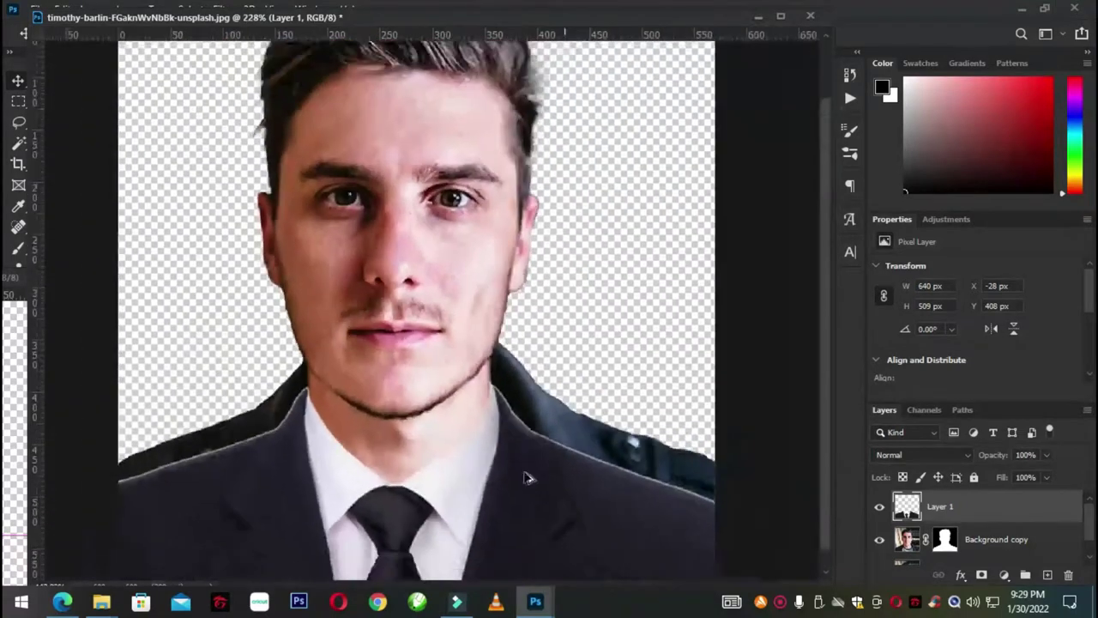
pyautogui.scroll(-5, 528, 478)
pyautogui.scroll(-4, 527, 478)
pyautogui.scroll(3, 528, 478)
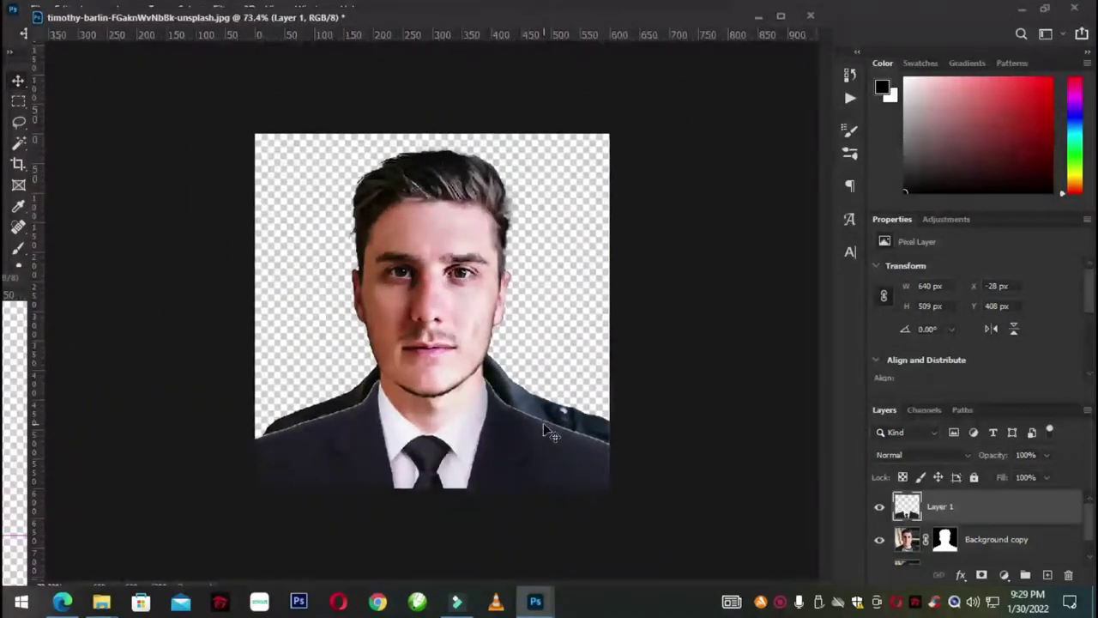
# - Convert Background copy to a smart object, then rasterize it into a pixel layer
pyautogui.click(985, 539)
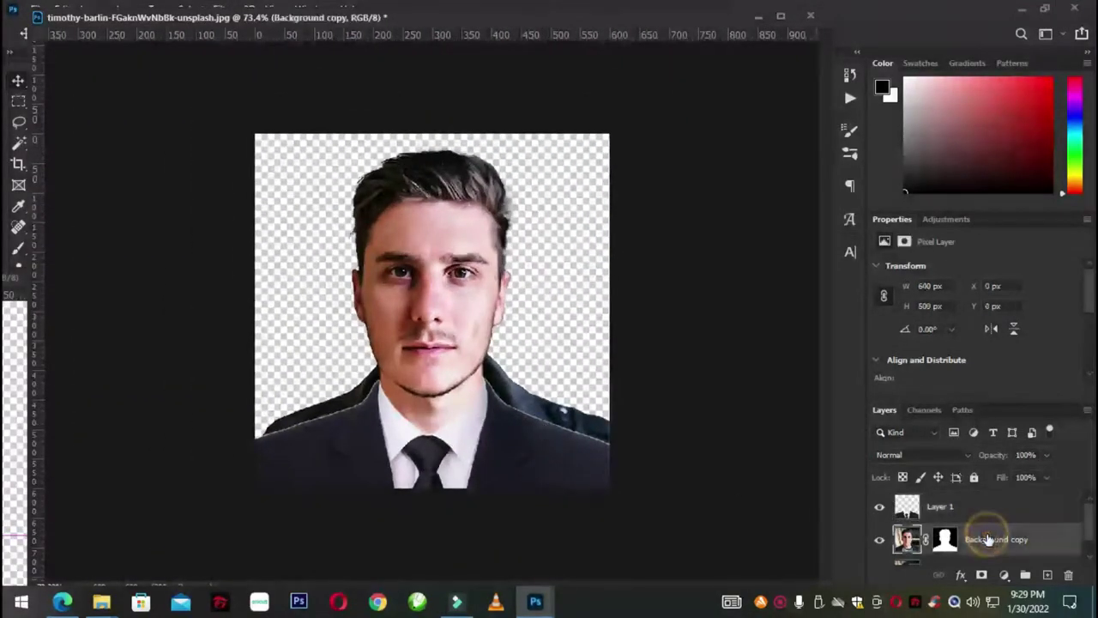
pyautogui.click(352, 399)
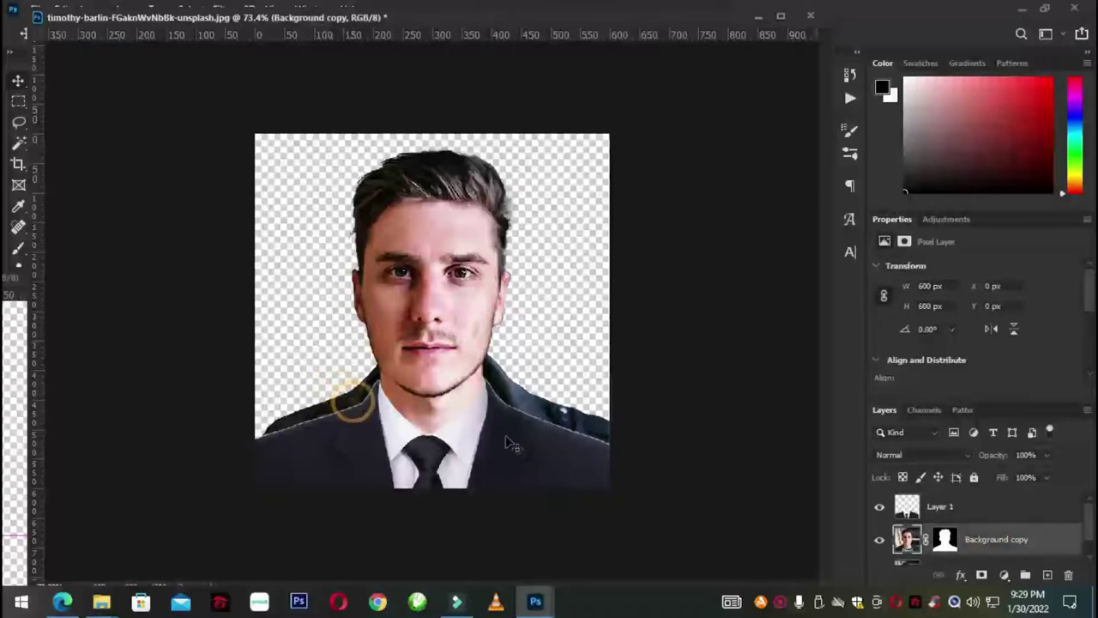
pyautogui.click(564, 417)
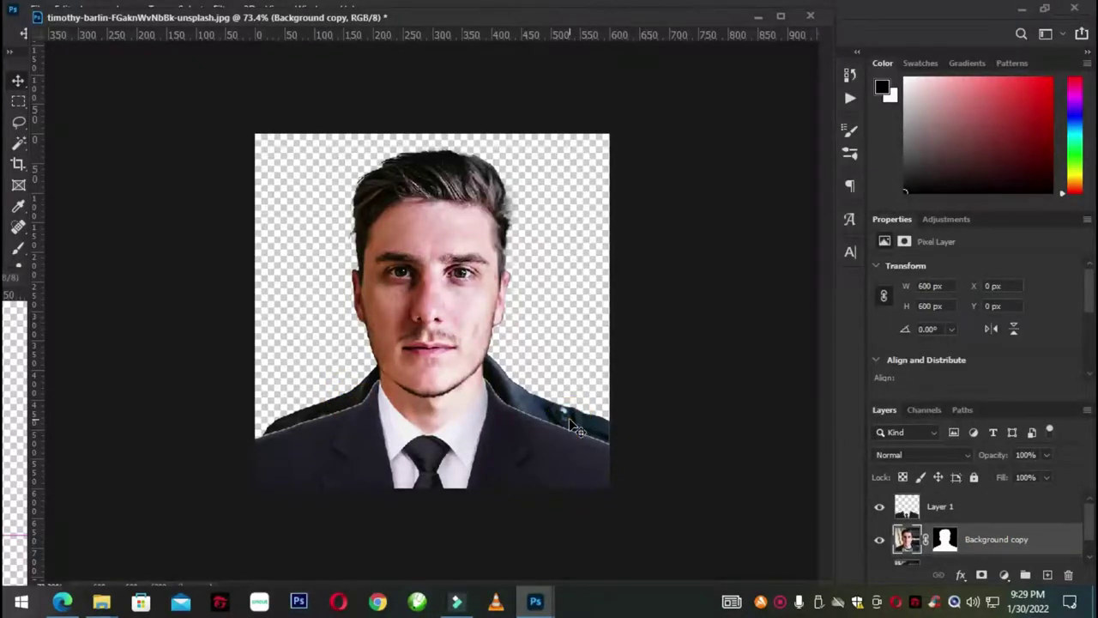
pyautogui.click(987, 543)
pyautogui.rightClick(982, 546)
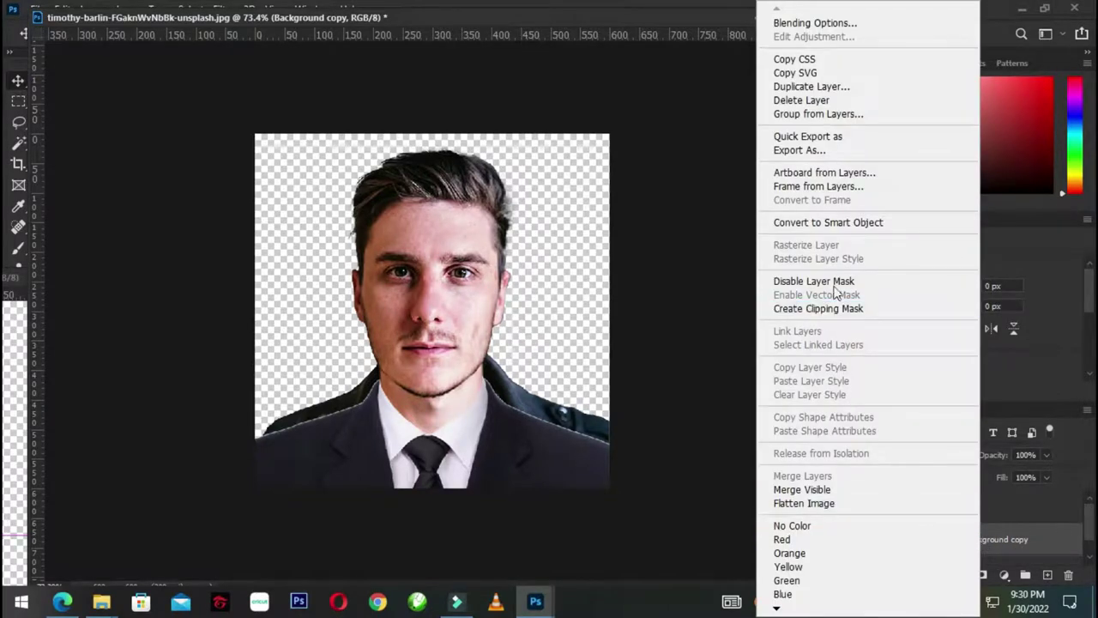
pyautogui.click(832, 223)
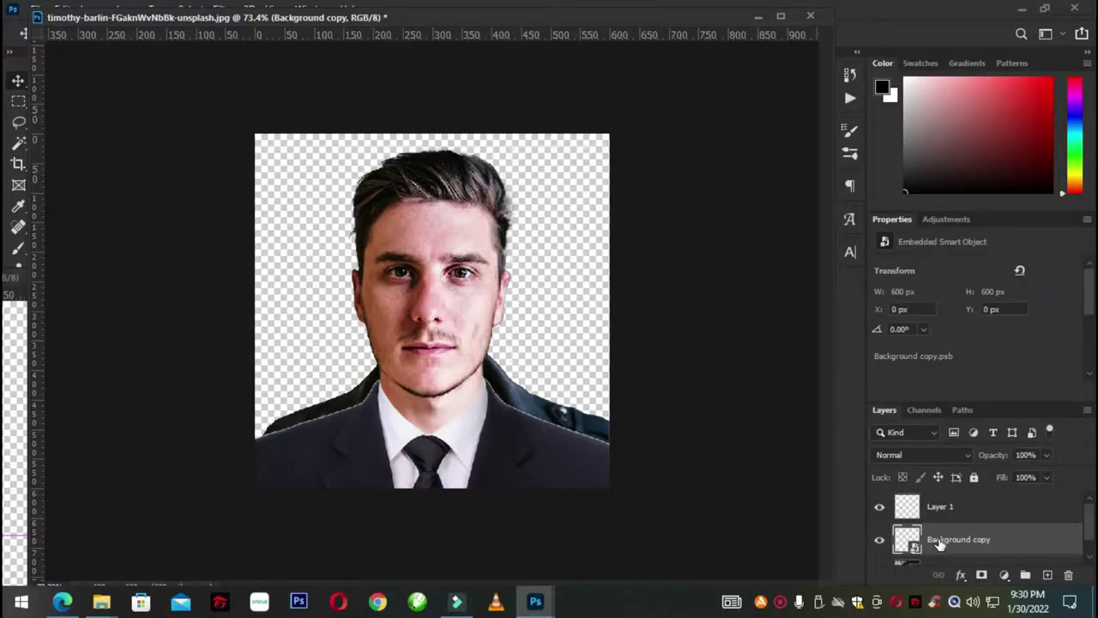
pyautogui.rightClick(939, 543)
pyautogui.click(785, 314)
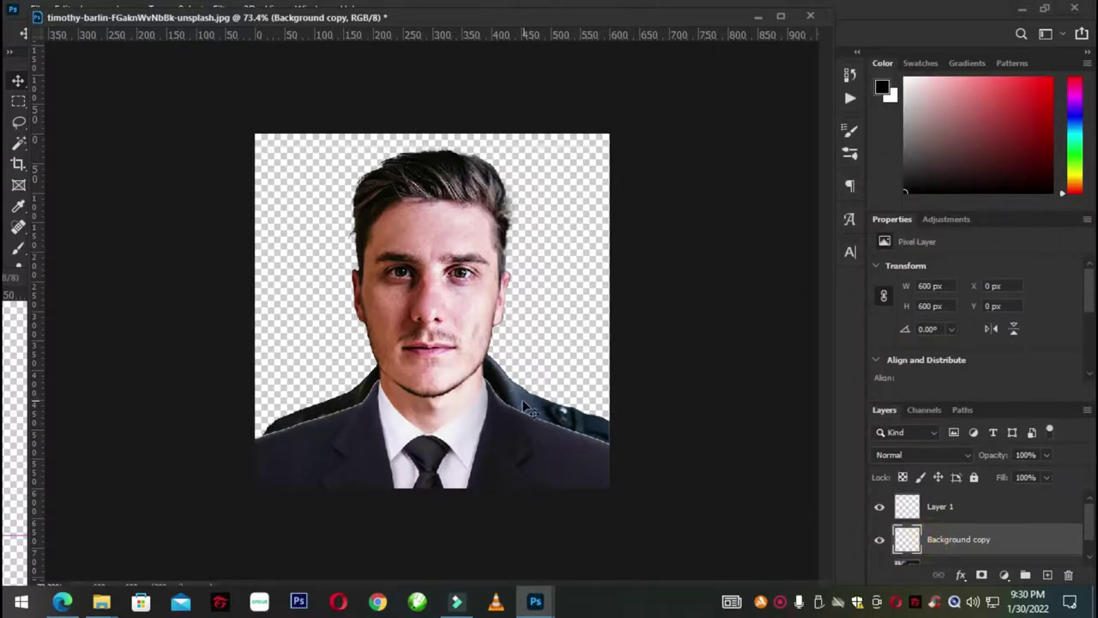
pyautogui.click(447, 317)
# - Select the standard Eraser with a Hard Round brush
pyautogui.press('e')
pyautogui.moveTo(428, 19); pyautogui.dragTo(502, 11)
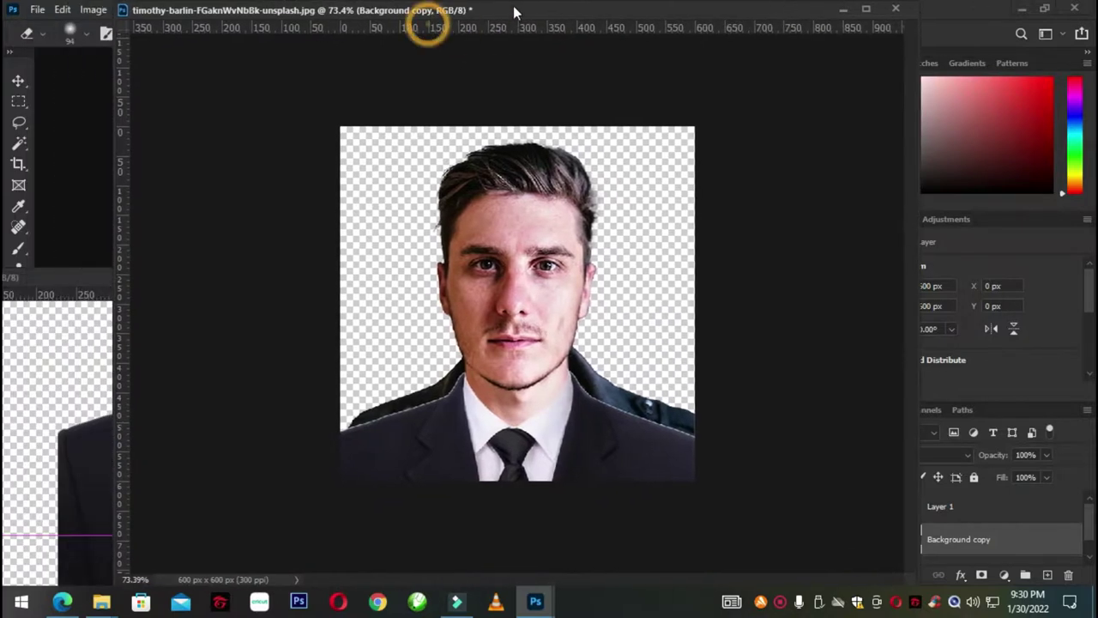
pyautogui.moveTo(51, 273); pyautogui.dragTo(240, 402)
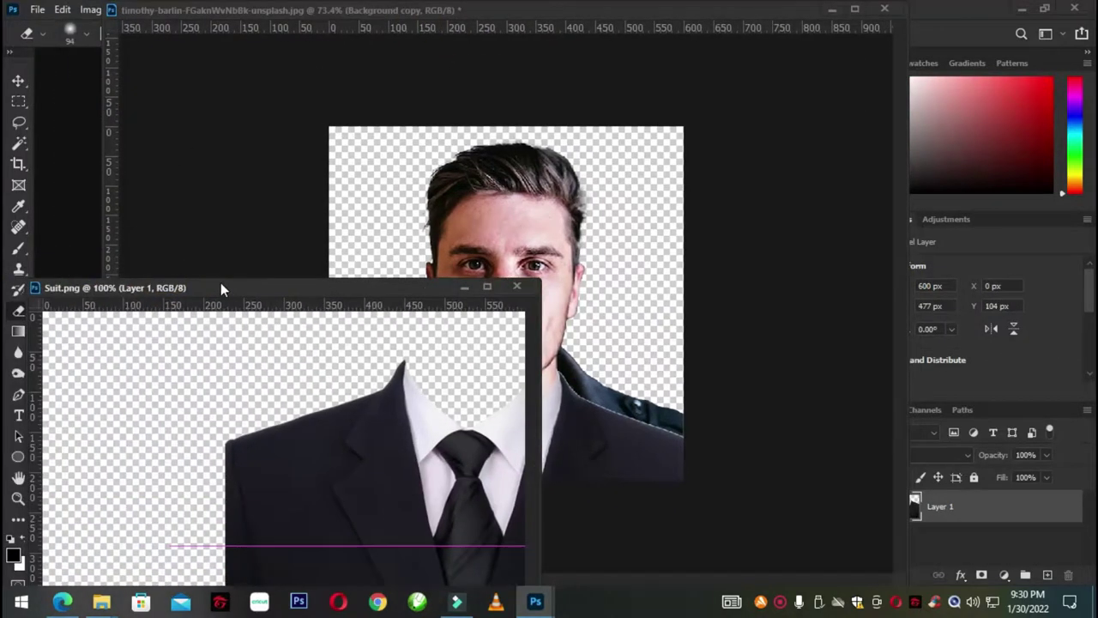
pyautogui.rightClick(20, 311)
pyautogui.click(79, 309)
pyautogui.click(493, 24)
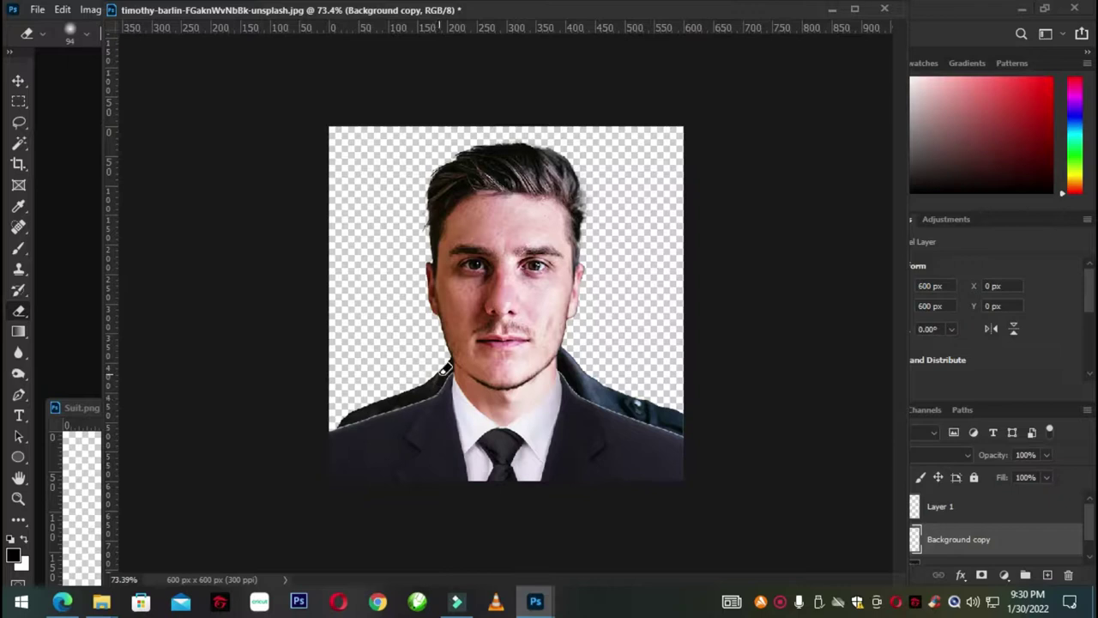
pyautogui.rightClick(619, 225)
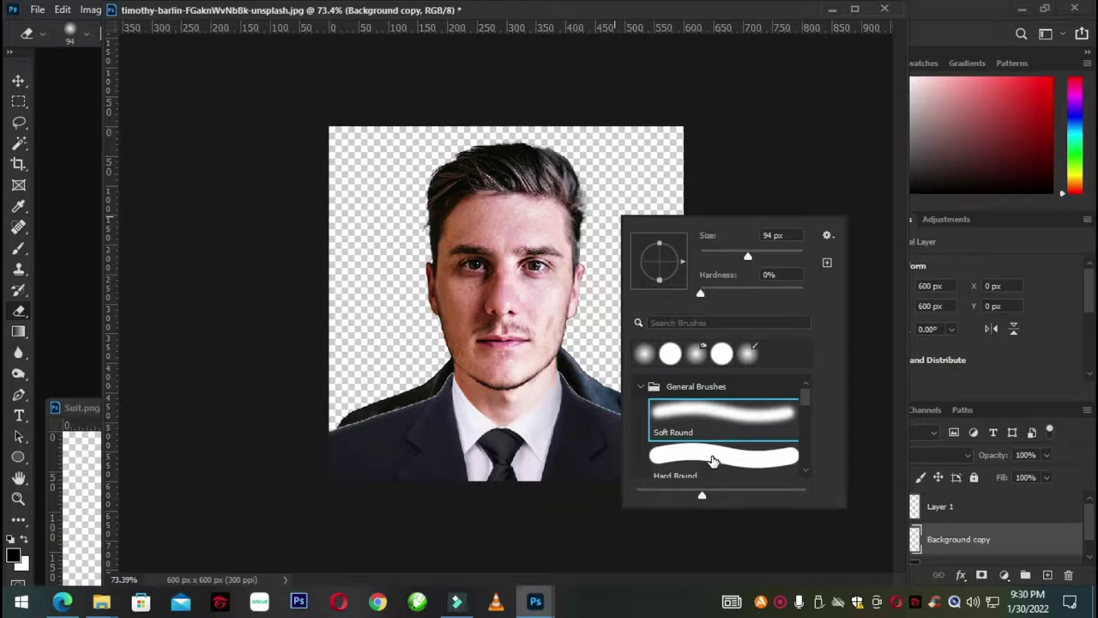
pyautogui.click(712, 459)
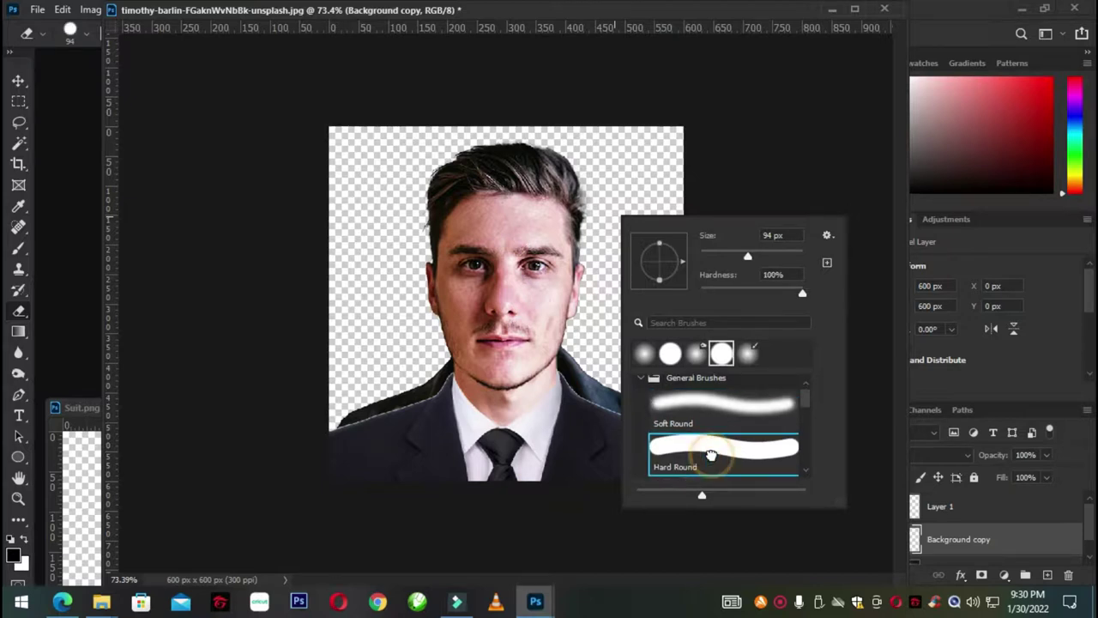
pyautogui.click(712, 459)
# - Erase the right-shoulder fragment, shrink the brush to 44 px, and clean the jaw and neck
pyautogui.click(601, 391)
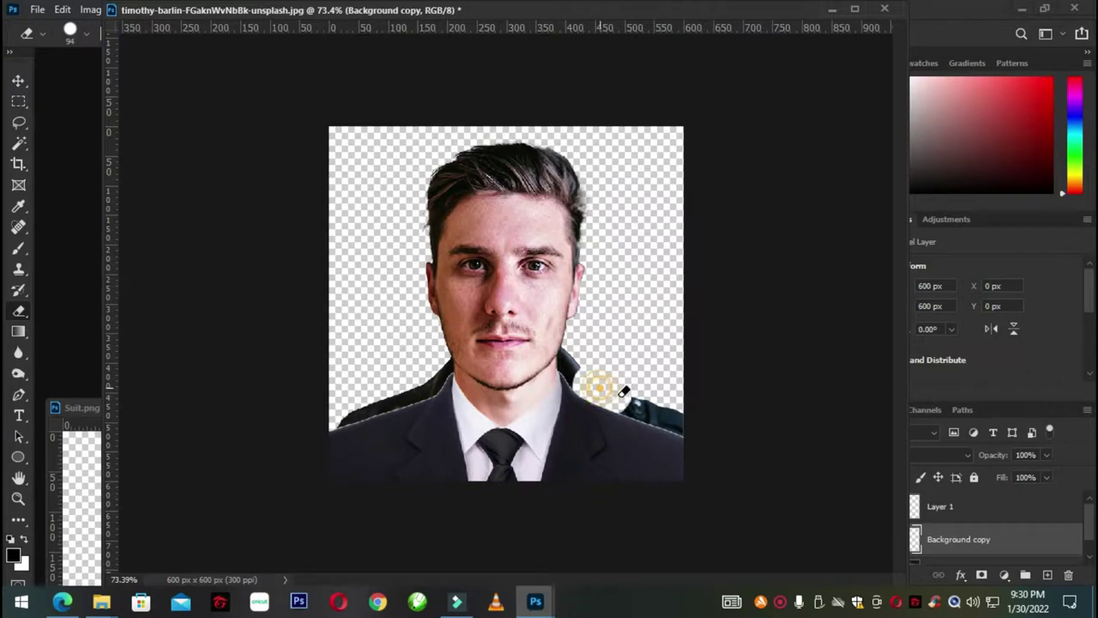
pyautogui.moveTo(623, 390); pyautogui.dragTo(686, 419)
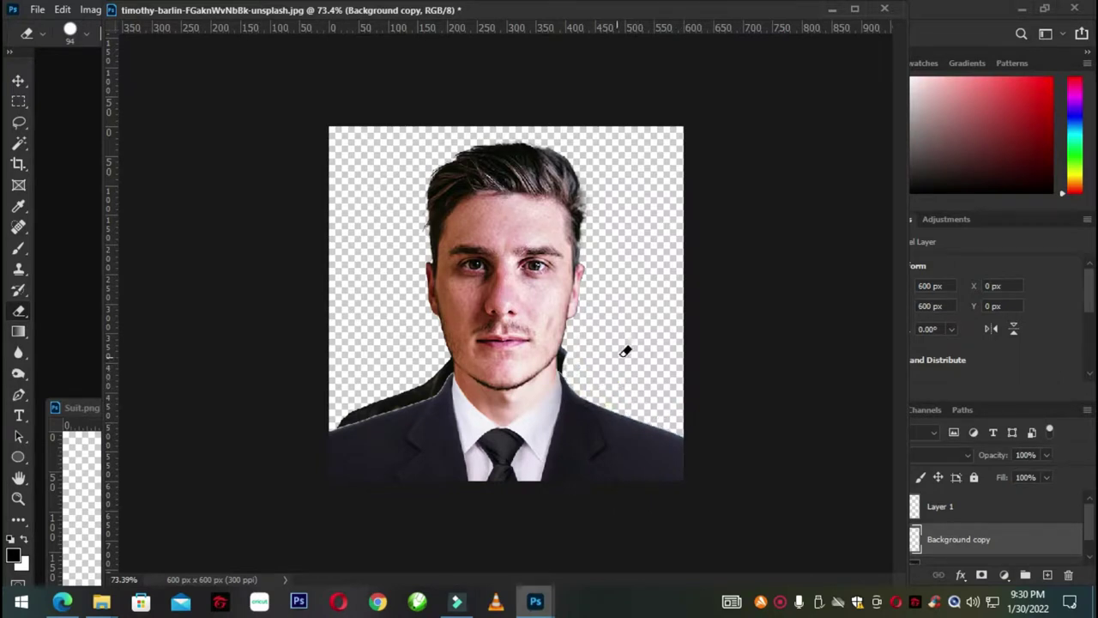
pyautogui.rightClick(626, 348)
pyautogui.moveTo(759, 337); pyautogui.dragTo(731, 334)
pyautogui.click(657, 242)
pyautogui.scroll(2, 605, 375)
pyautogui.scroll(2, 606, 375)
pyautogui.scroll(2, 612, 380)
pyautogui.scroll(1, 680, 376)
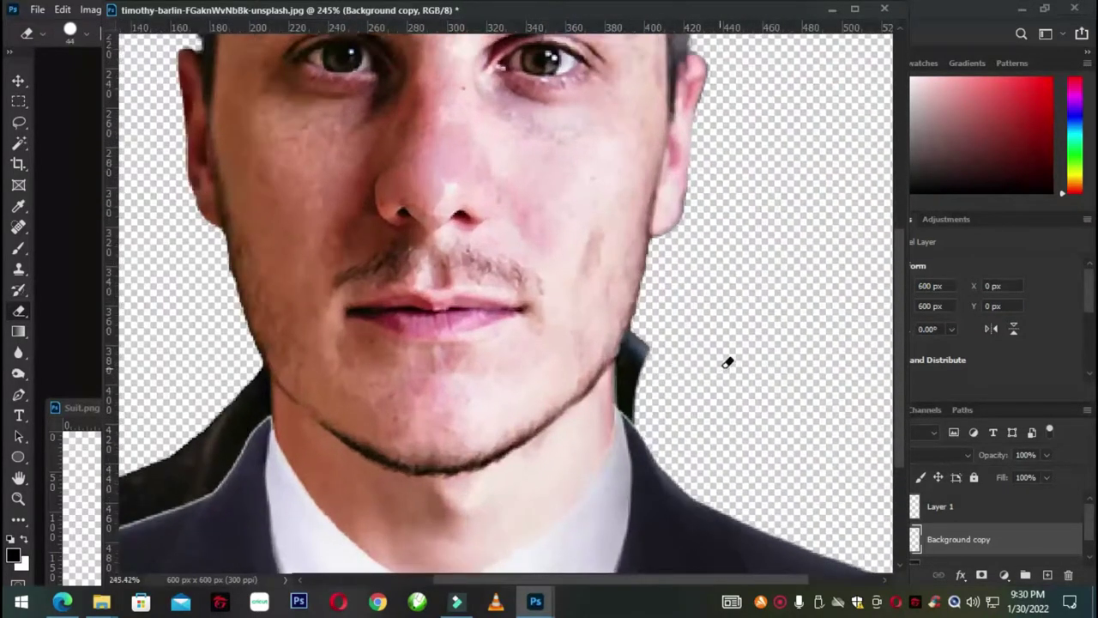
pyautogui.moveTo(665, 350)
pyautogui.mouseDown()
pyautogui.moveTo(677, 402)
pyautogui.moveTo(666, 380)
pyautogui.mouseUp()
# - Erase the dark fringe along the left shoulder and zoom back out
pyautogui.moveTo(257, 386)
pyautogui.mouseDown()
pyautogui.moveTo(559, 252)
pyautogui.moveTo(466, 294)
pyautogui.moveTo(355, 372)
pyautogui.moveTo(186, 422)
pyautogui.moveTo(153, 464)
pyautogui.mouseUp()
pyautogui.moveTo(376, 365)
pyautogui.mouseDown()
pyautogui.moveTo(473, 312)
pyautogui.moveTo(488, 250)
pyautogui.moveTo(495, 274)
pyautogui.moveTo(492, 260)
pyautogui.mouseUp()
pyautogui.scroll(-1, 432, 331)
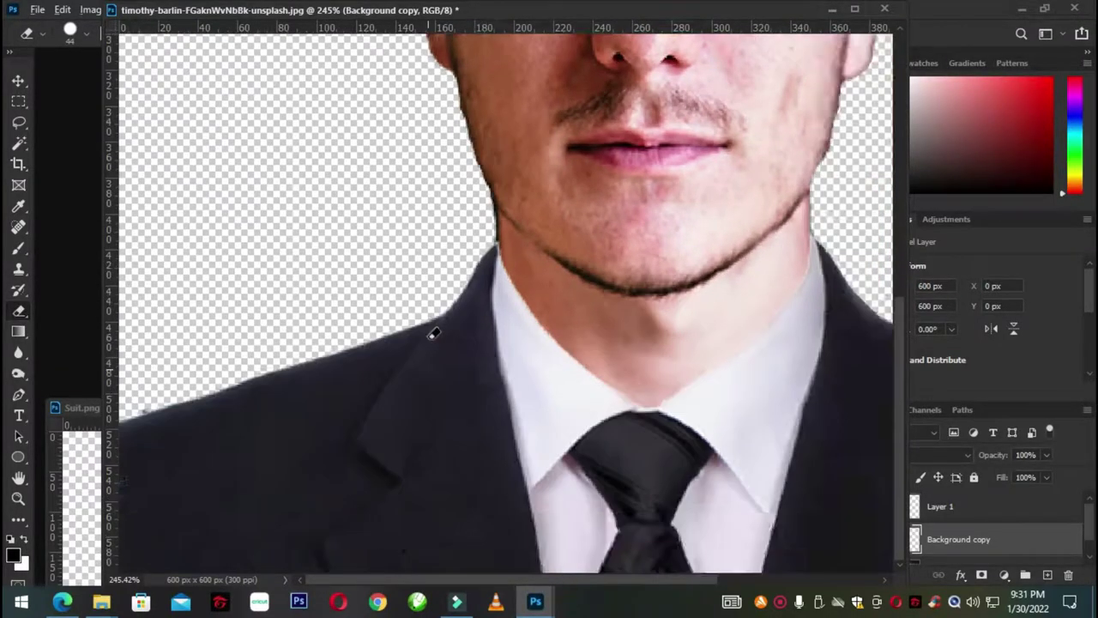
pyautogui.scroll(-2, 433, 331)
pyautogui.scroll(-1, 434, 334)
pyautogui.scroll(-1, 433, 333)
pyautogui.scroll(-1, 434, 334)
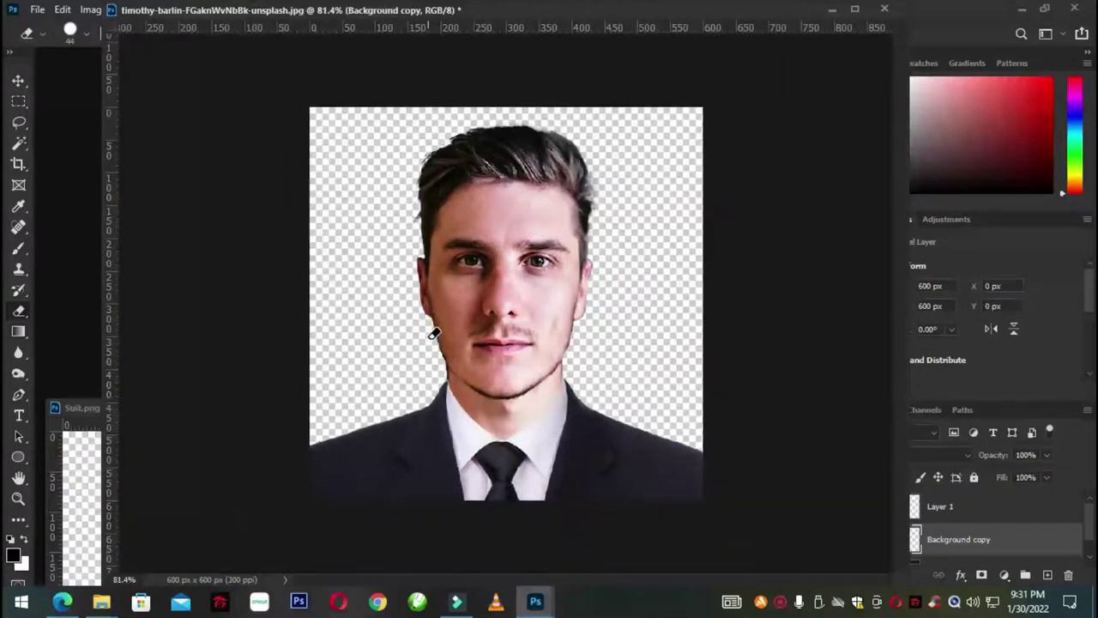
pyautogui.scroll(-1, 434, 334)
pyautogui.moveTo(690, 10); pyautogui.dragTo(629, 8)
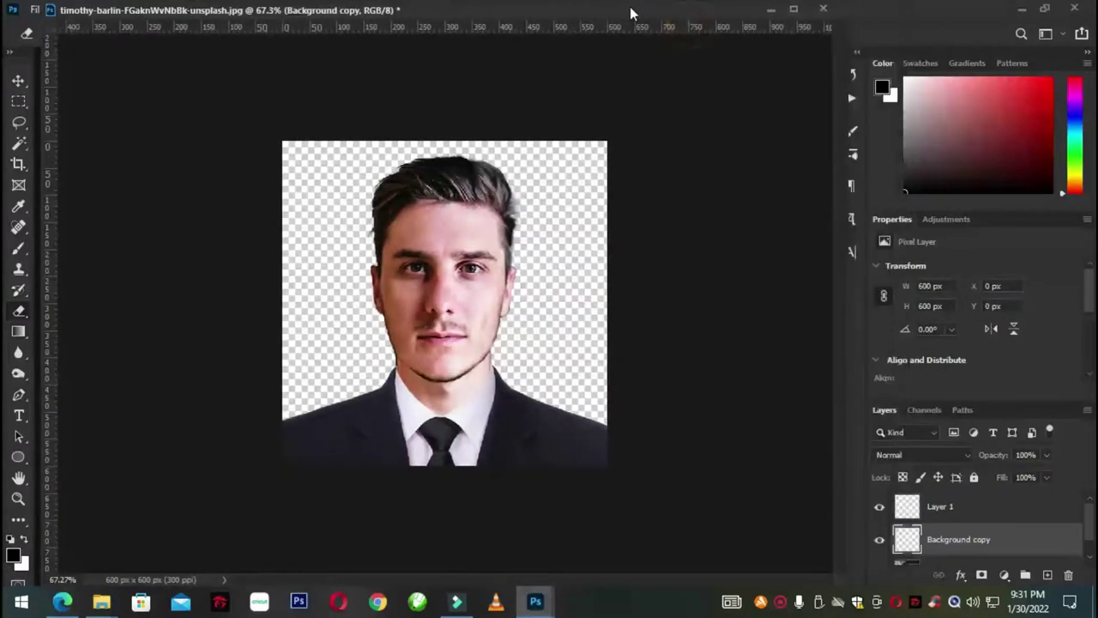
pyautogui.scroll(-1, 1090, 524)
# - Select the Background layer and switch to the Gradient tool
pyautogui.click(944, 547)
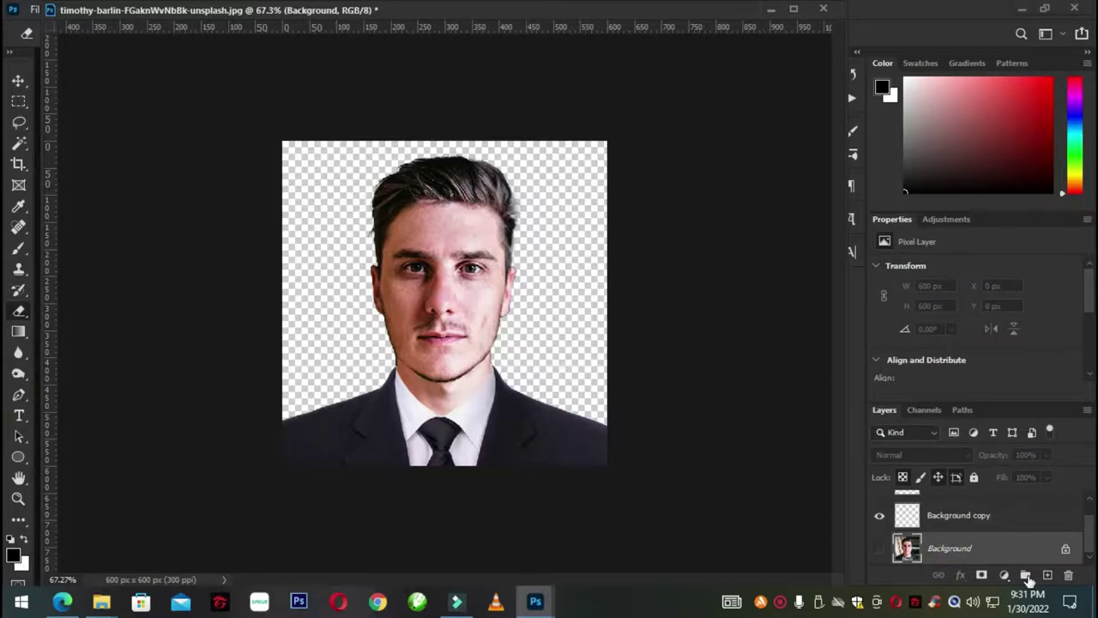
pyautogui.click(1005, 574)
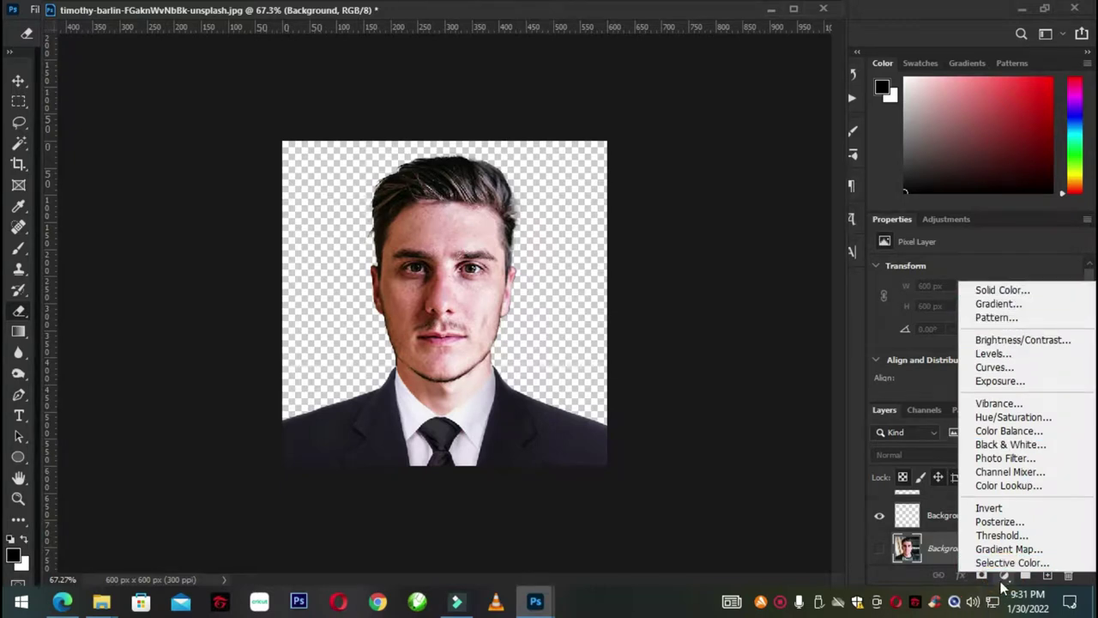
pyautogui.click(1004, 577)
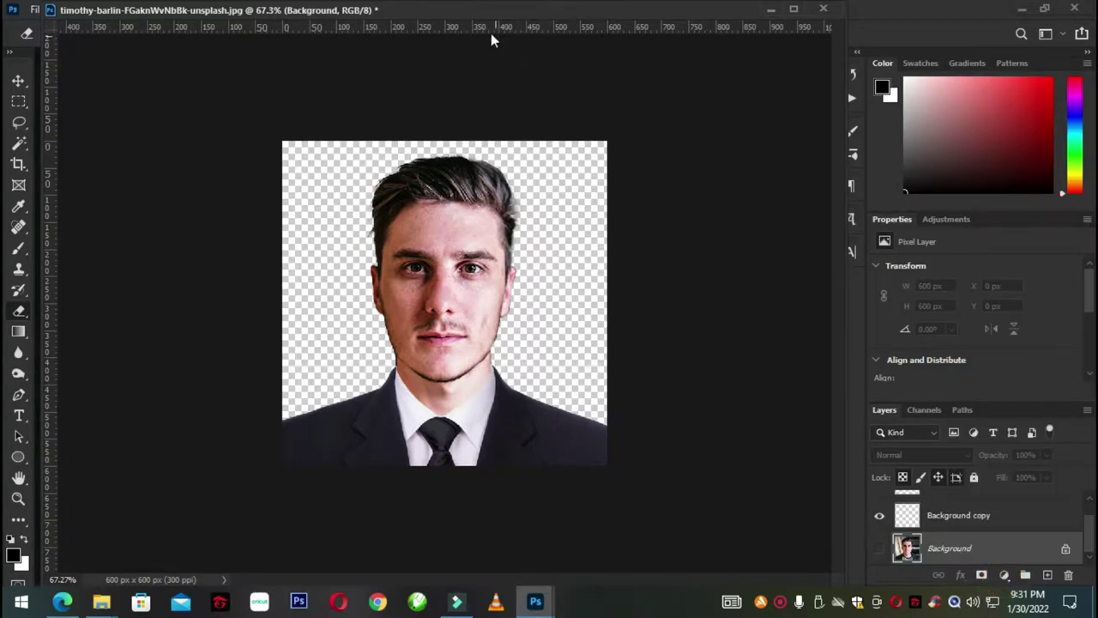
pyautogui.moveTo(481, 10); pyautogui.dragTo(509, 10)
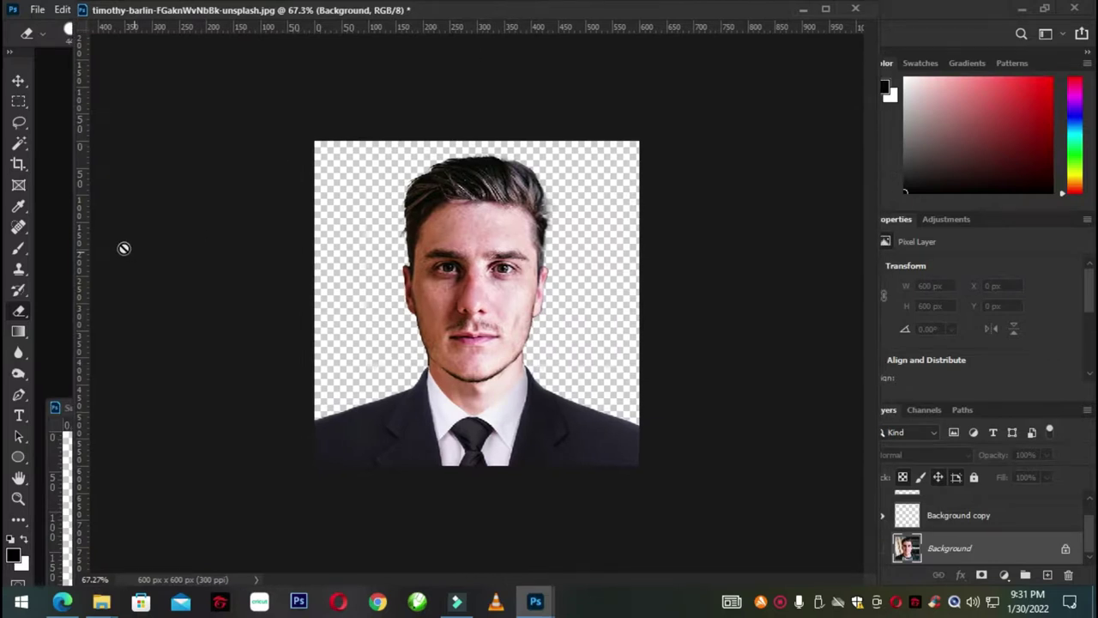
pyautogui.click(19, 333)
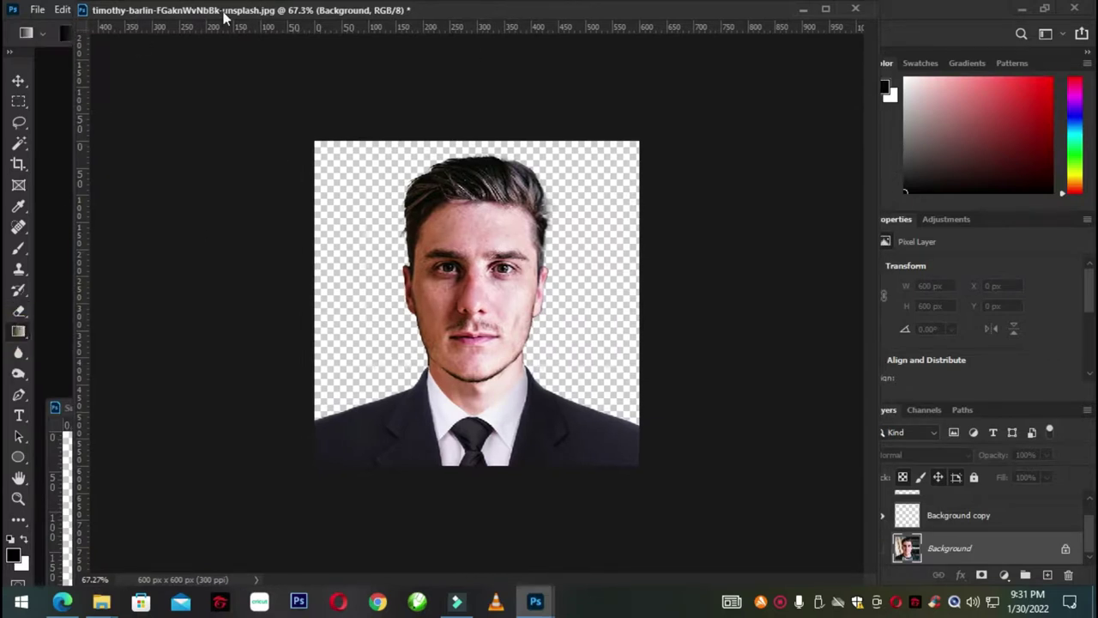
pyautogui.click(74, 50)
pyautogui.moveTo(73, 61); pyautogui.dragTo(163, 62)
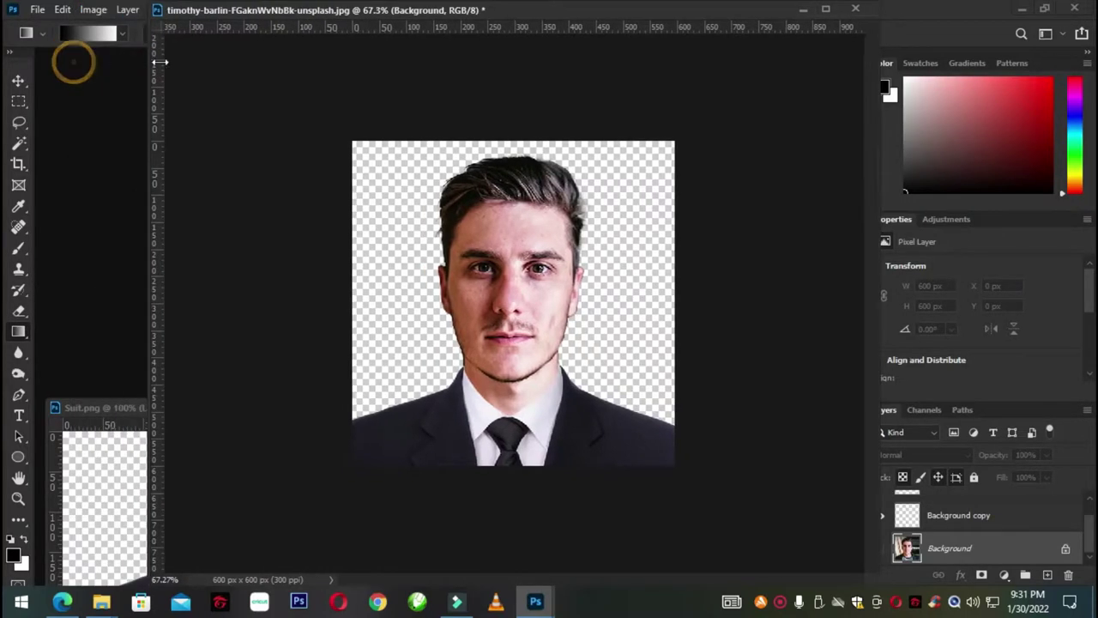
# - Set both Gradient Editor colour stops to white and accept the gradient
pyautogui.click(93, 33)
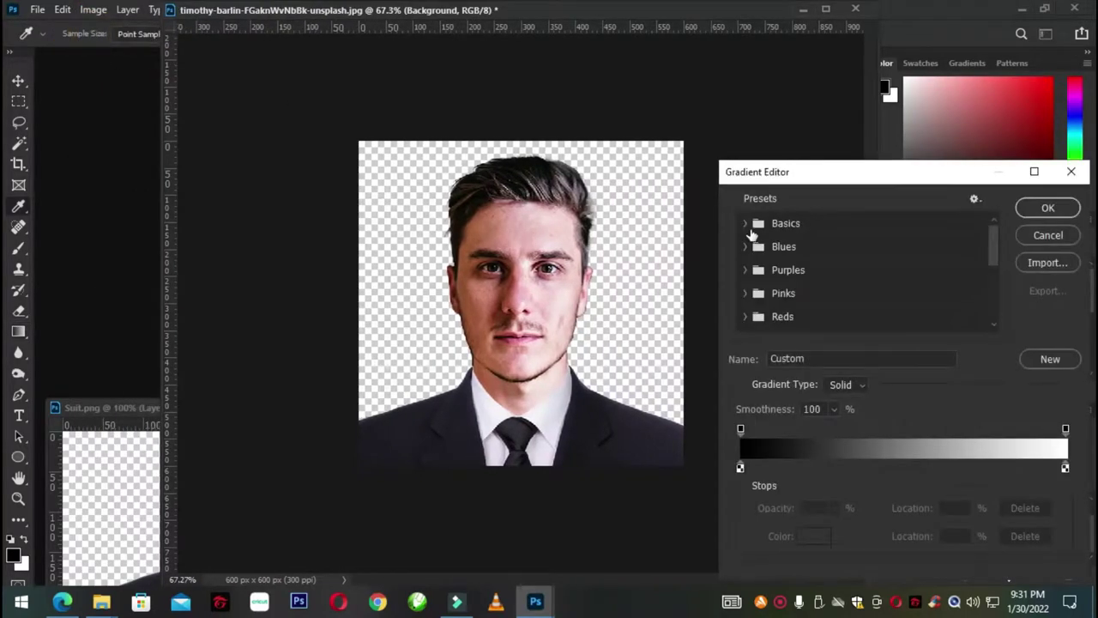
pyautogui.click(740, 468)
pyautogui.click(812, 535)
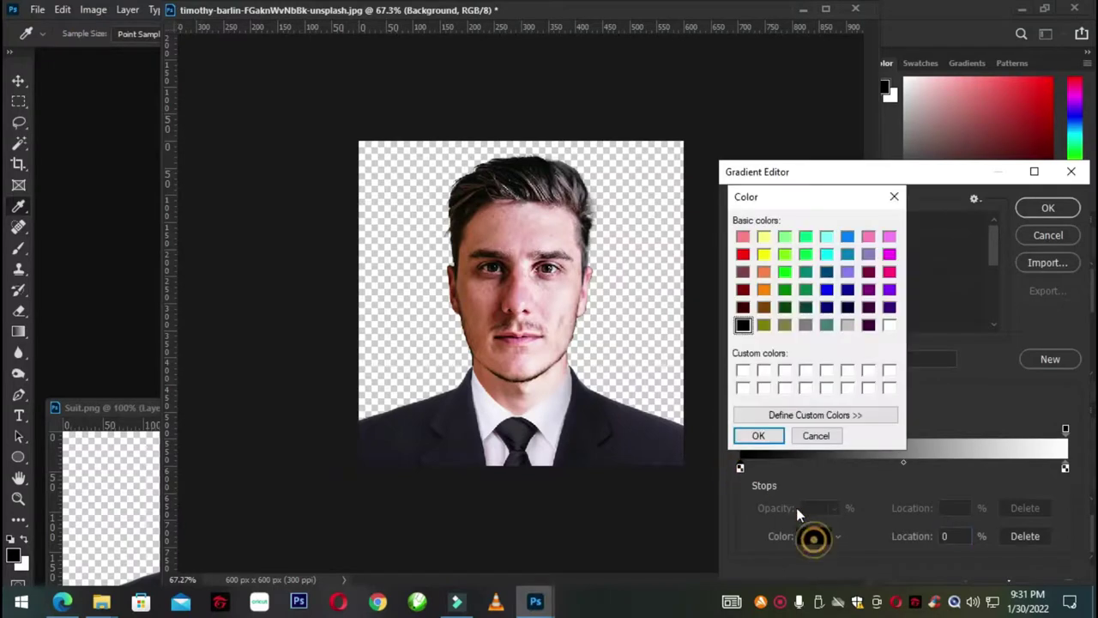
pyautogui.click(743, 371)
pyautogui.click(759, 435)
pyautogui.click(1066, 467)
pyautogui.click(814, 536)
pyautogui.click(743, 370)
pyautogui.click(758, 436)
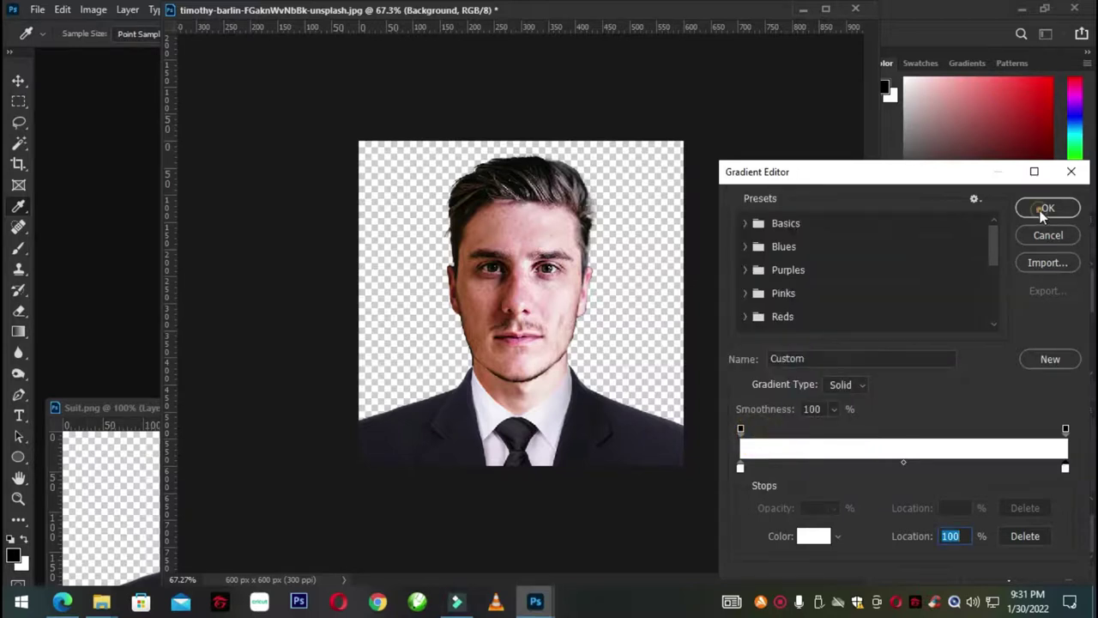
pyautogui.click(1044, 211)
pyautogui.click(944, 547)
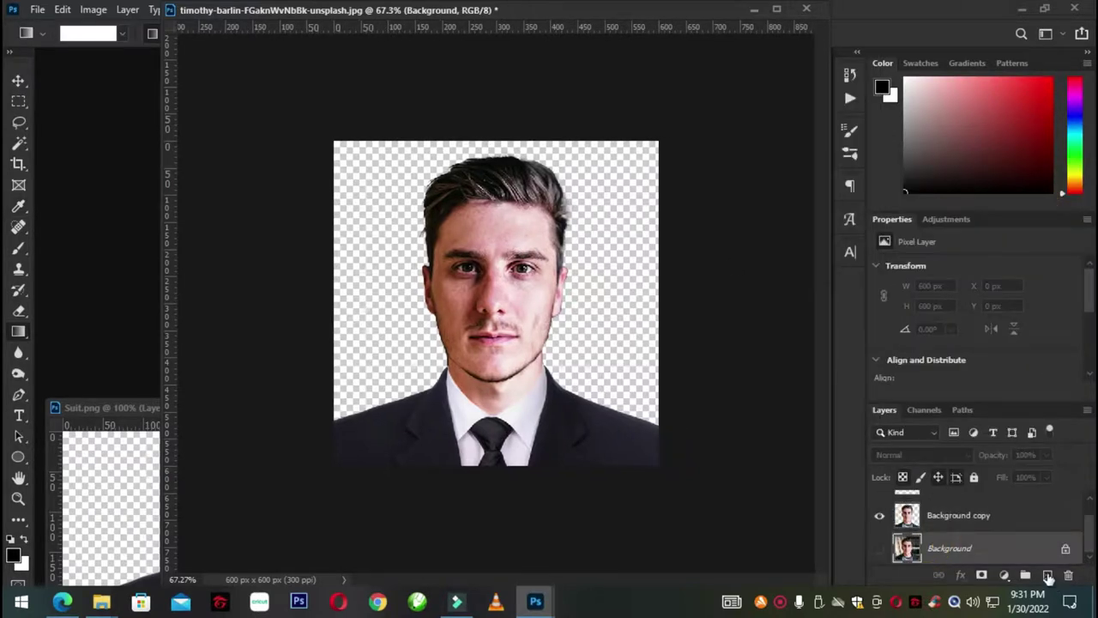
pyautogui.click(1048, 576)
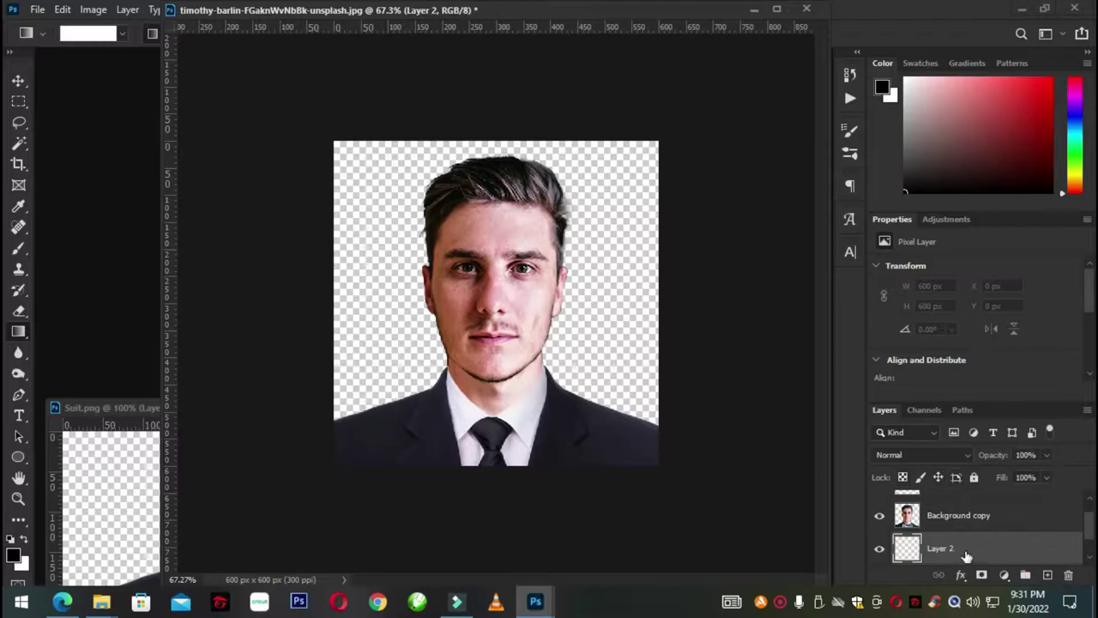
pyautogui.moveTo(359, 199); pyautogui.dragTo(476, 304)
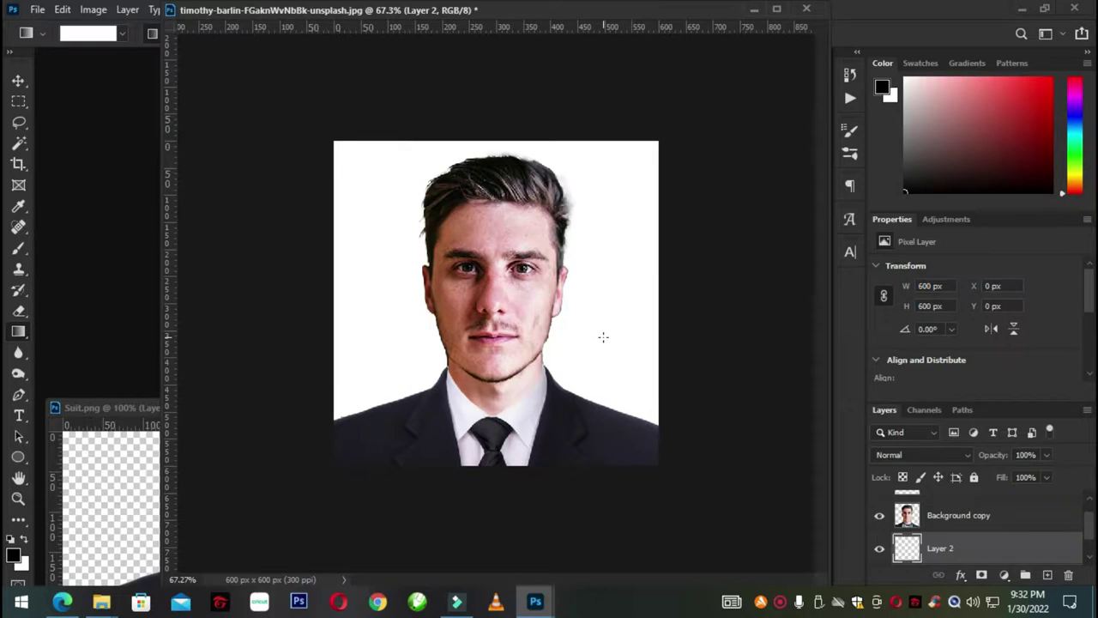
pyautogui.hotkey('ctrl', 'z')
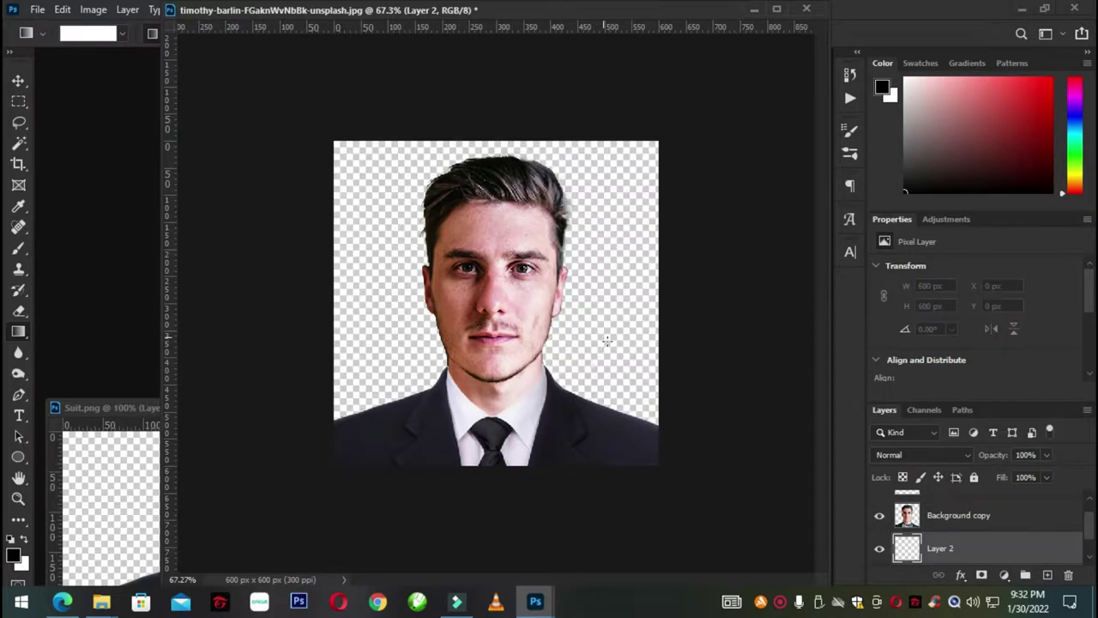
pyautogui.press('Delete')
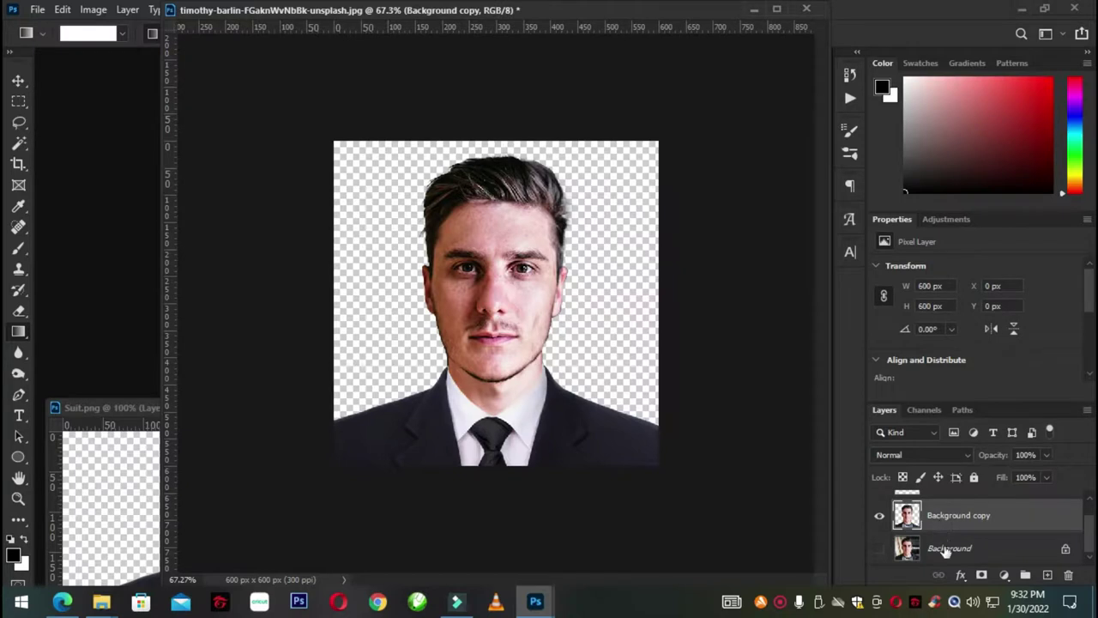
# - Add a white Solid Color fill layer (Color Fill 1) just above the Background layer
pyautogui.click(939, 548)
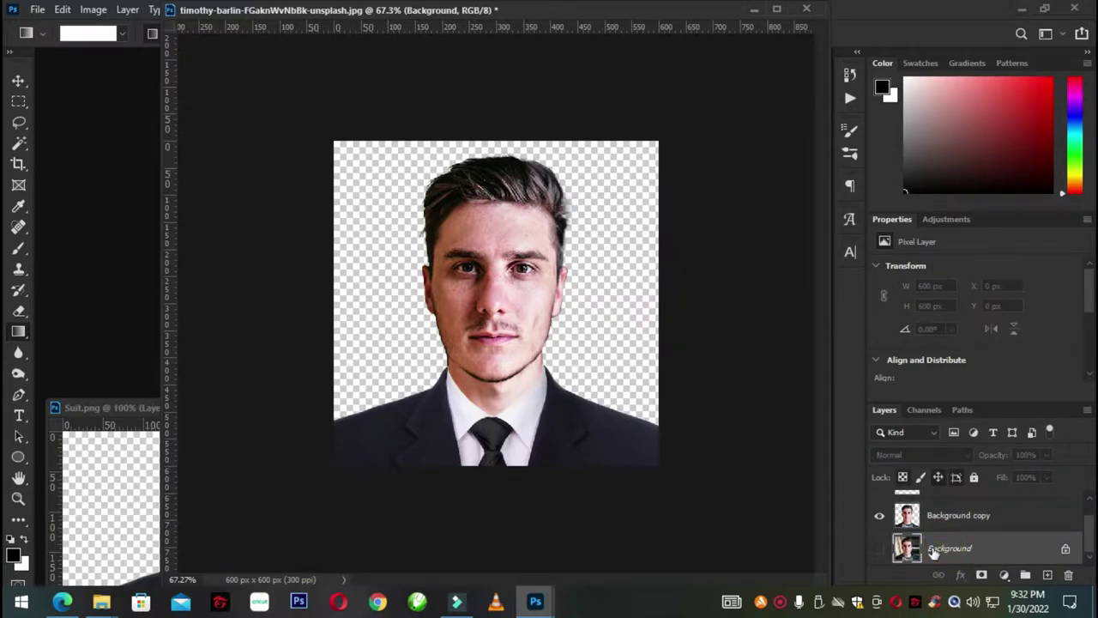
pyautogui.click(1005, 575)
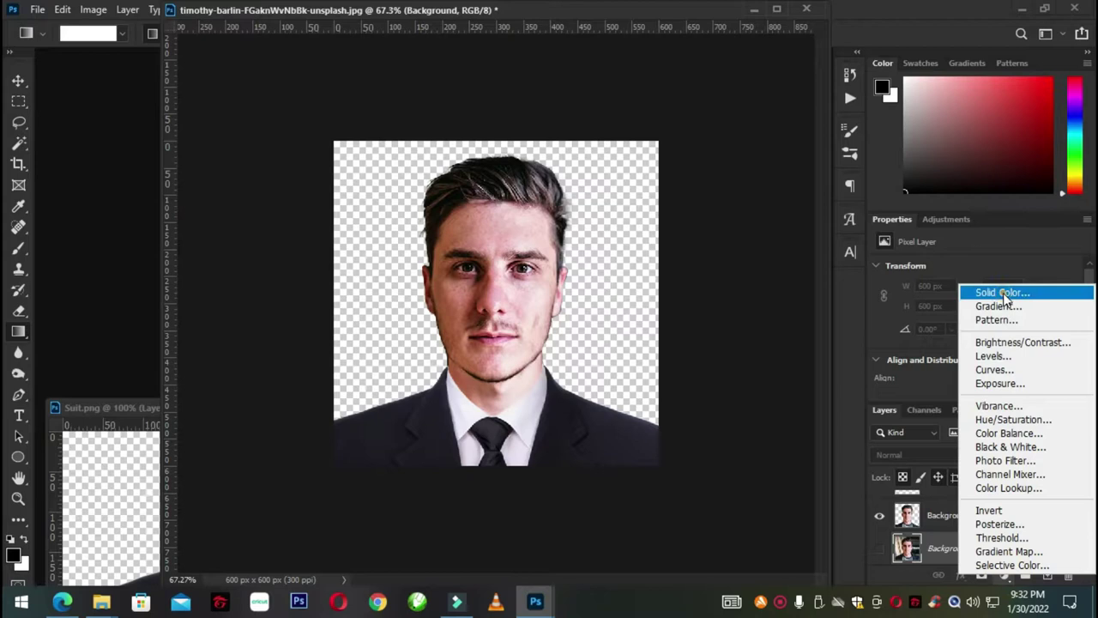
pyautogui.click(1003, 293)
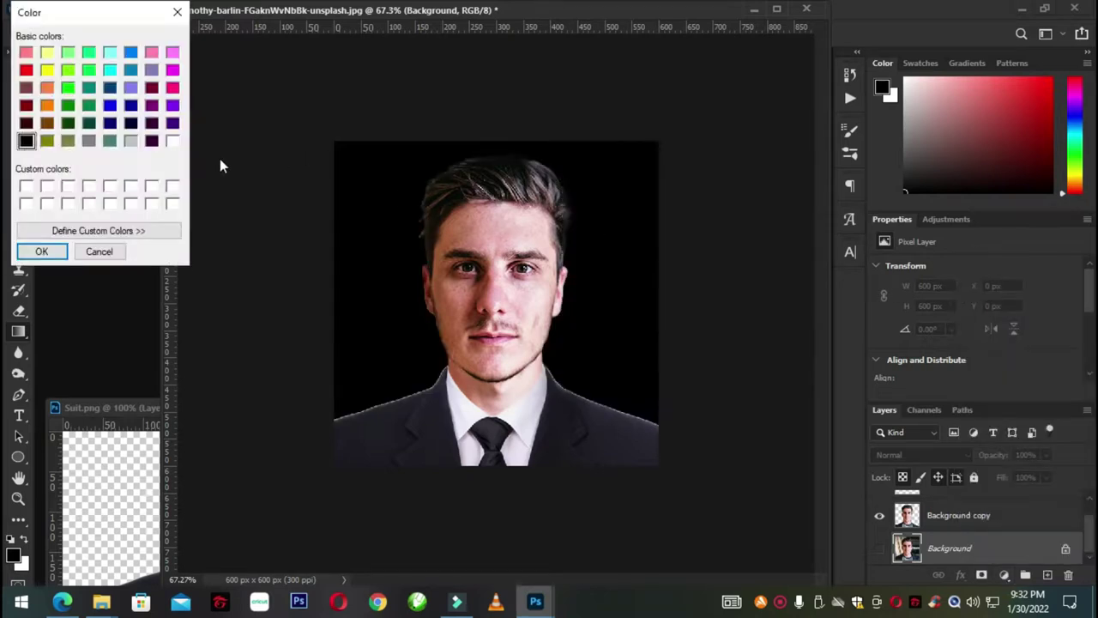
pyautogui.click(26, 186)
pyautogui.click(42, 251)
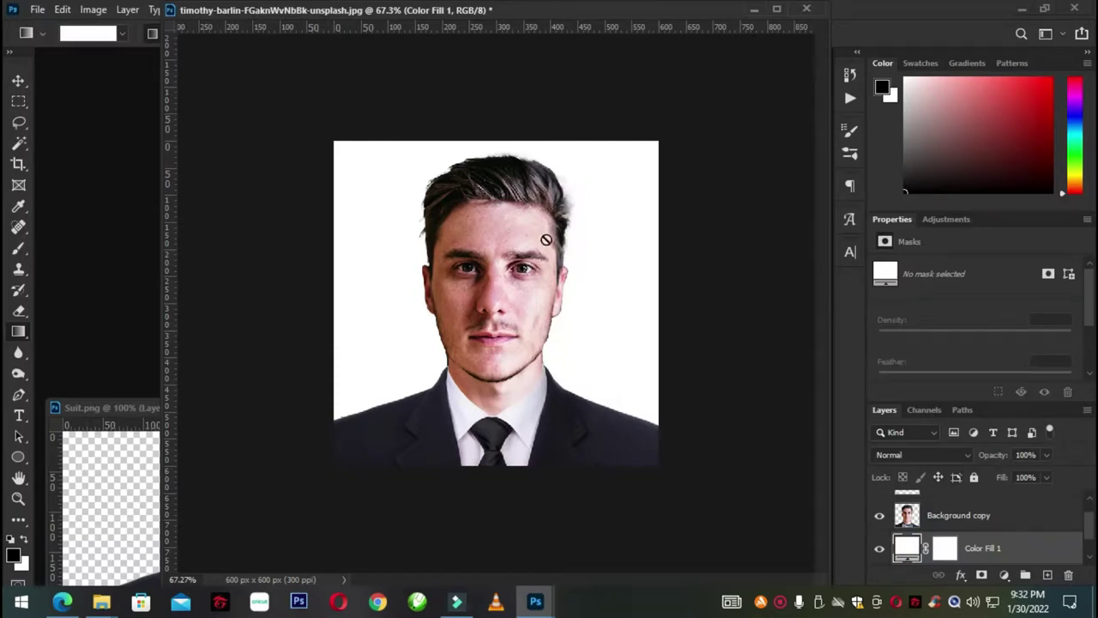
pyautogui.click(519, 14)
pyautogui.moveTo(1090, 534); pyautogui.dragTo(1092, 521)
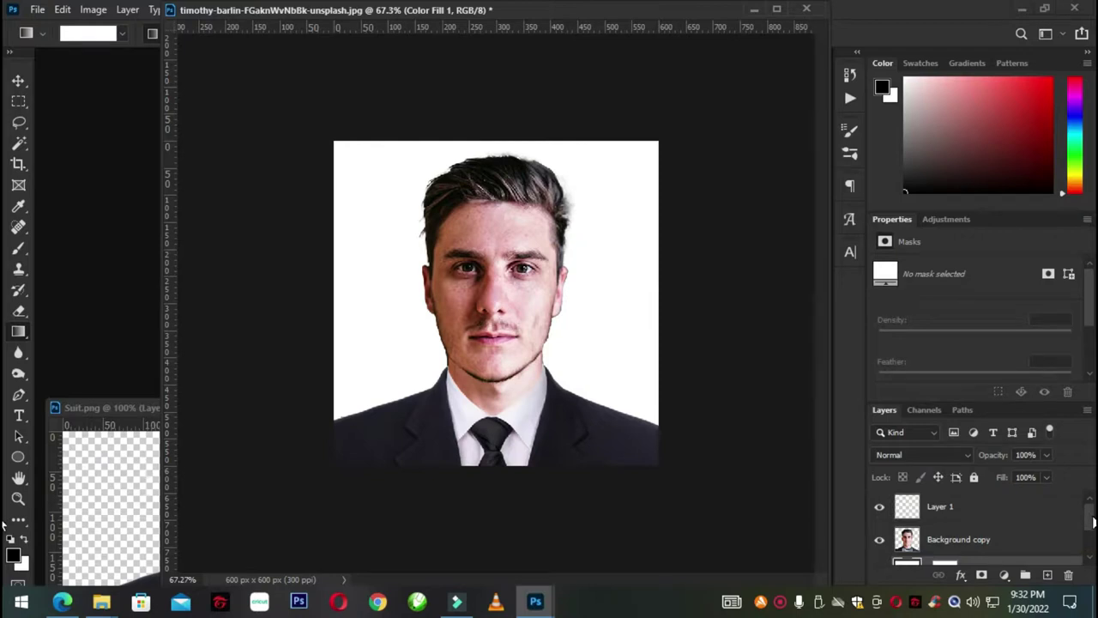
pyautogui.click(24, 86)
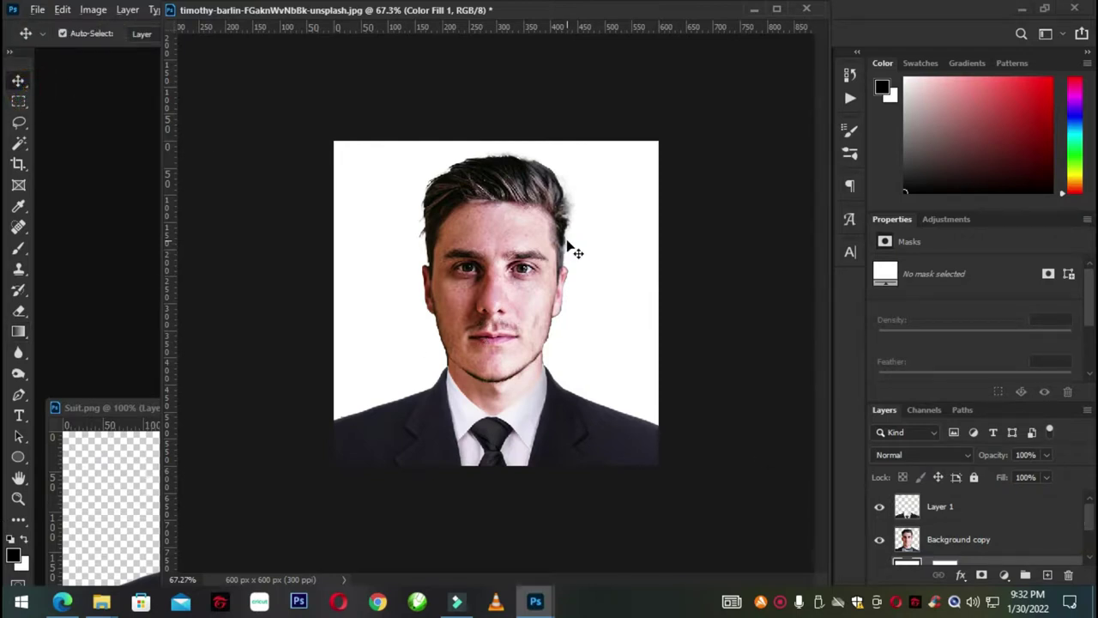
pyautogui.moveTo(276, 19); pyautogui.dragTo(266, 18)
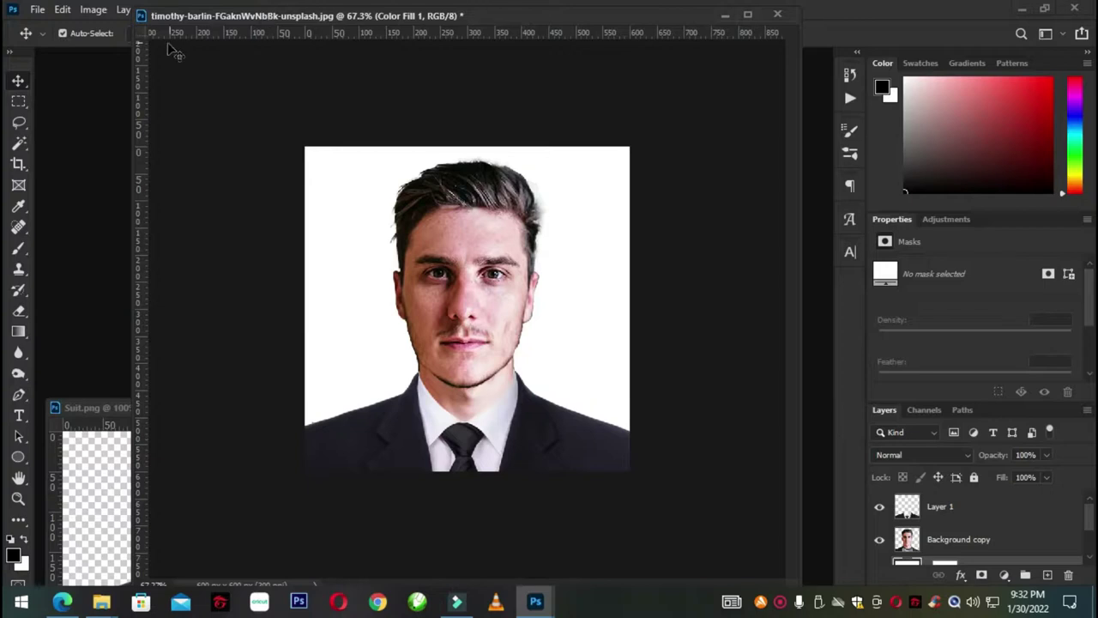
# - Through Save As, create a new folder '2x2 man' inside the ID 2 folder
pyautogui.click(36, 10)
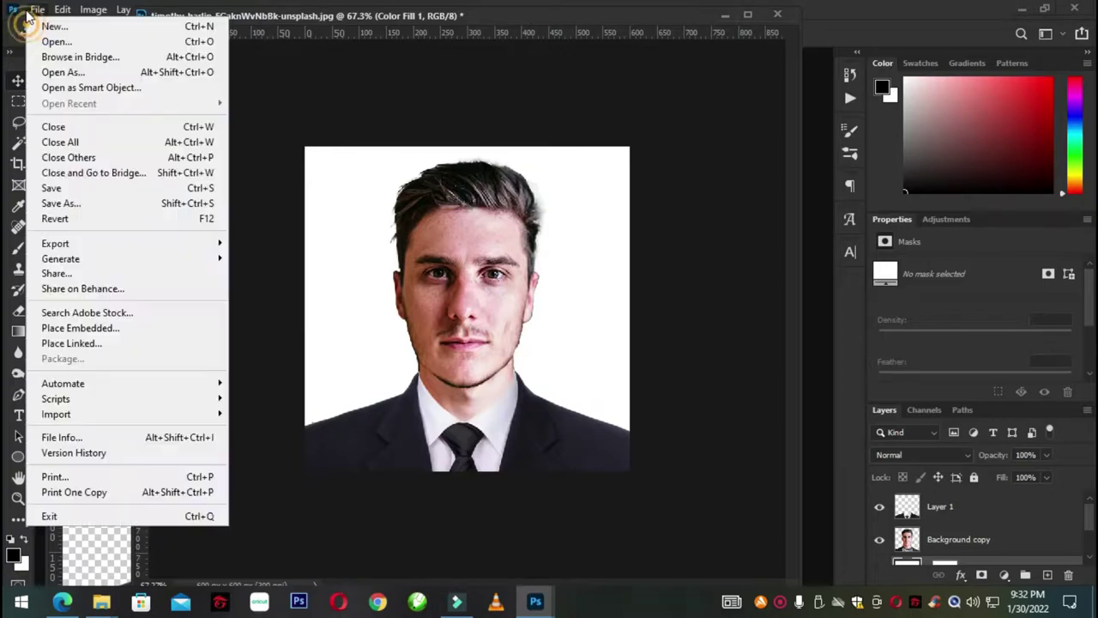
pyautogui.click(53, 203)
pyautogui.click(646, 444)
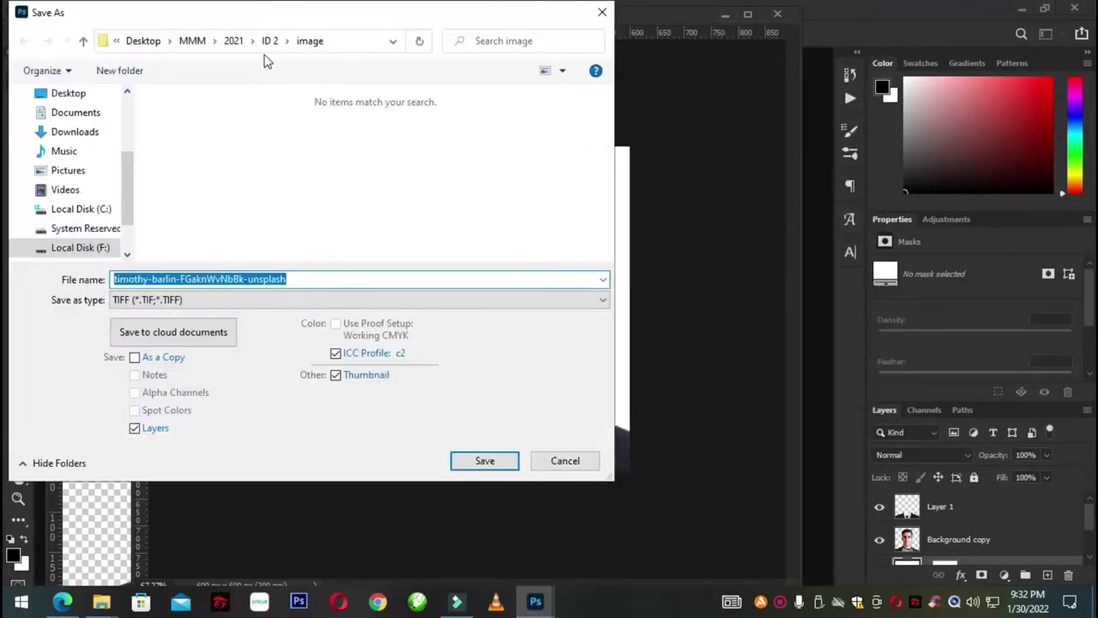
pyautogui.click(83, 41)
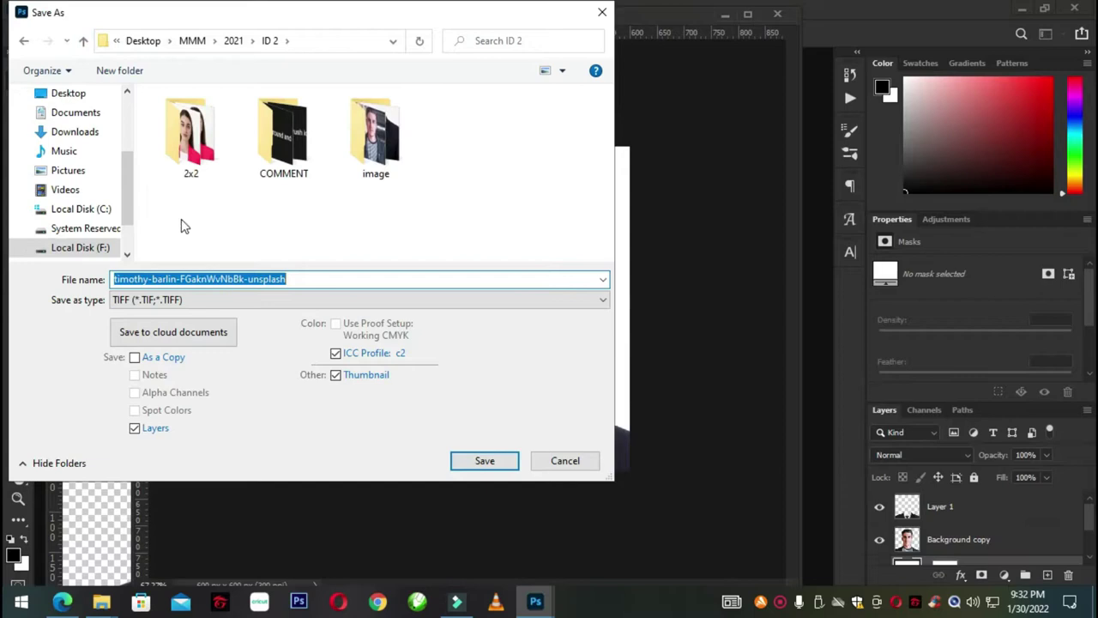
pyautogui.rightClick(462, 163)
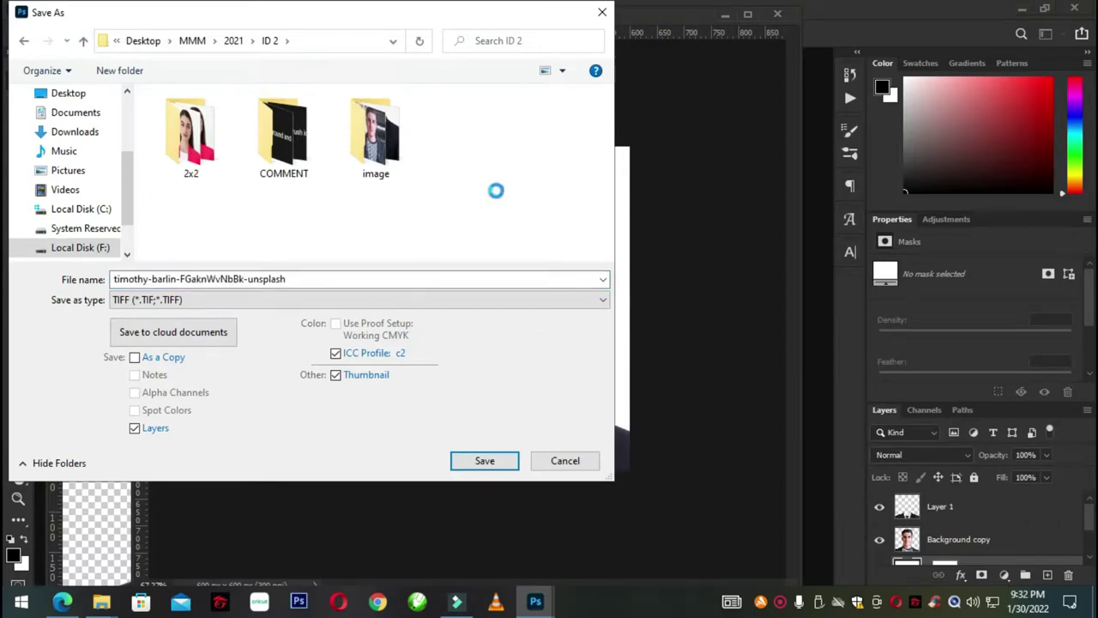
pyautogui.moveTo(500, 332)
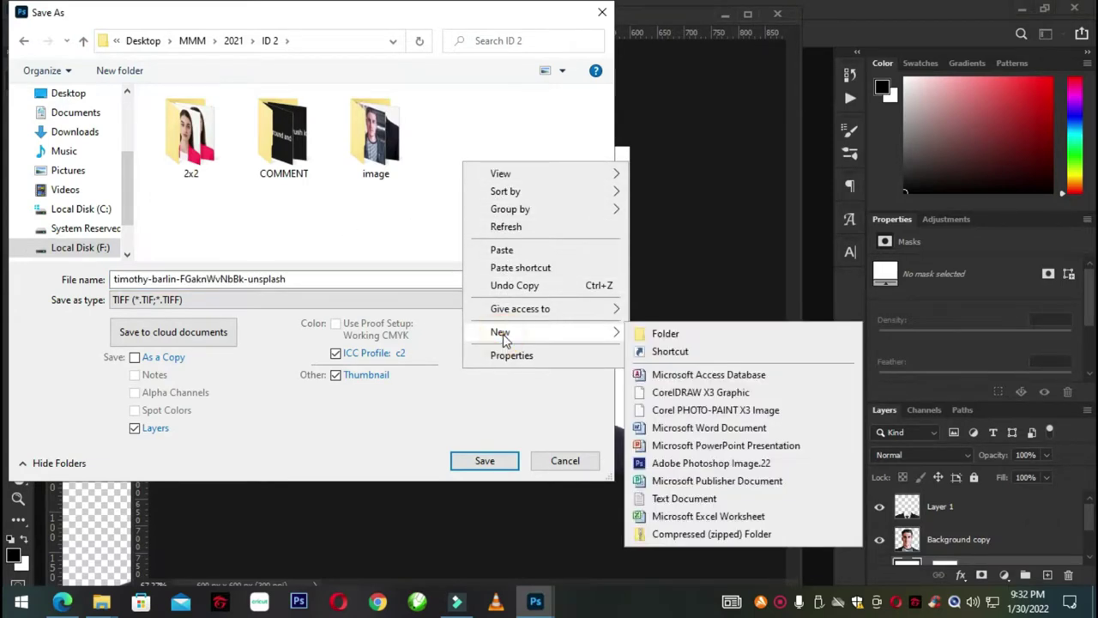
pyautogui.click(667, 335)
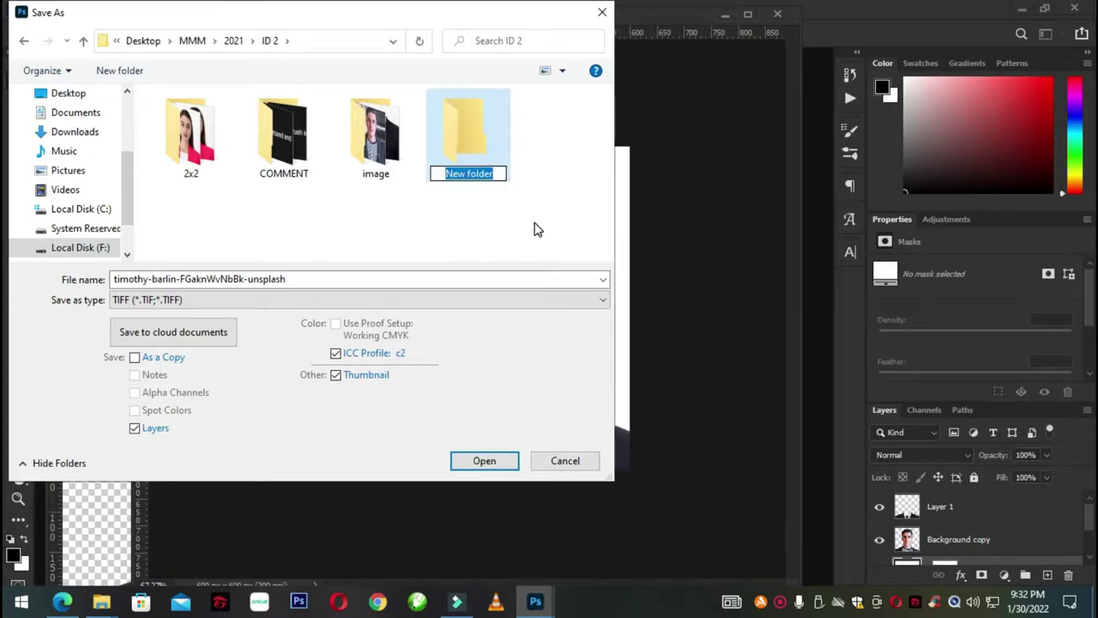
pyautogui.write('2x2 man')
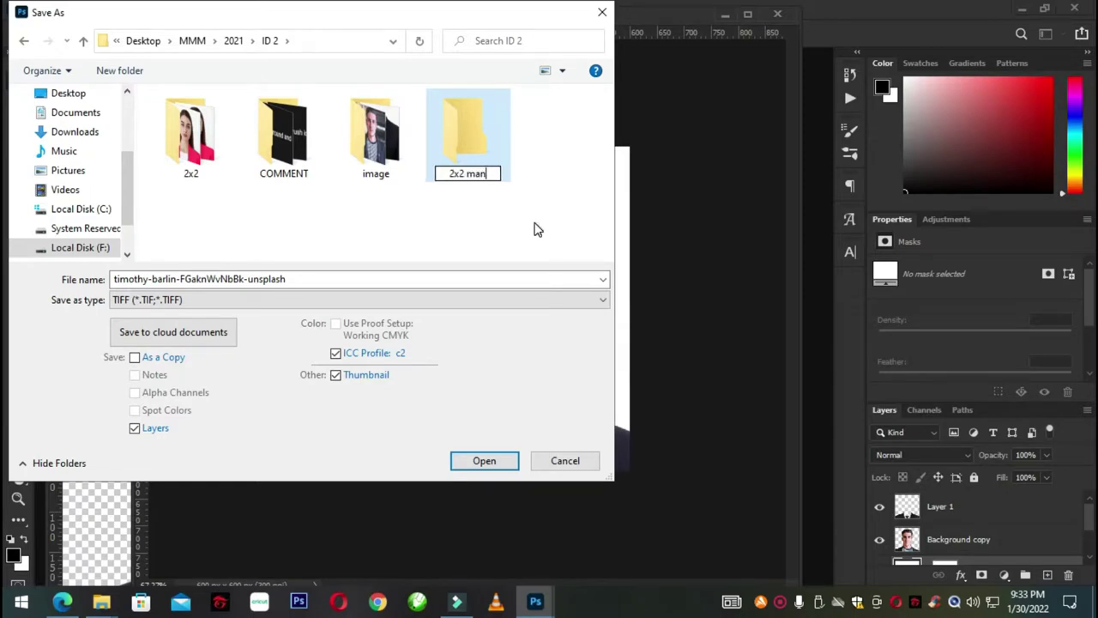
pyautogui.press('Return')
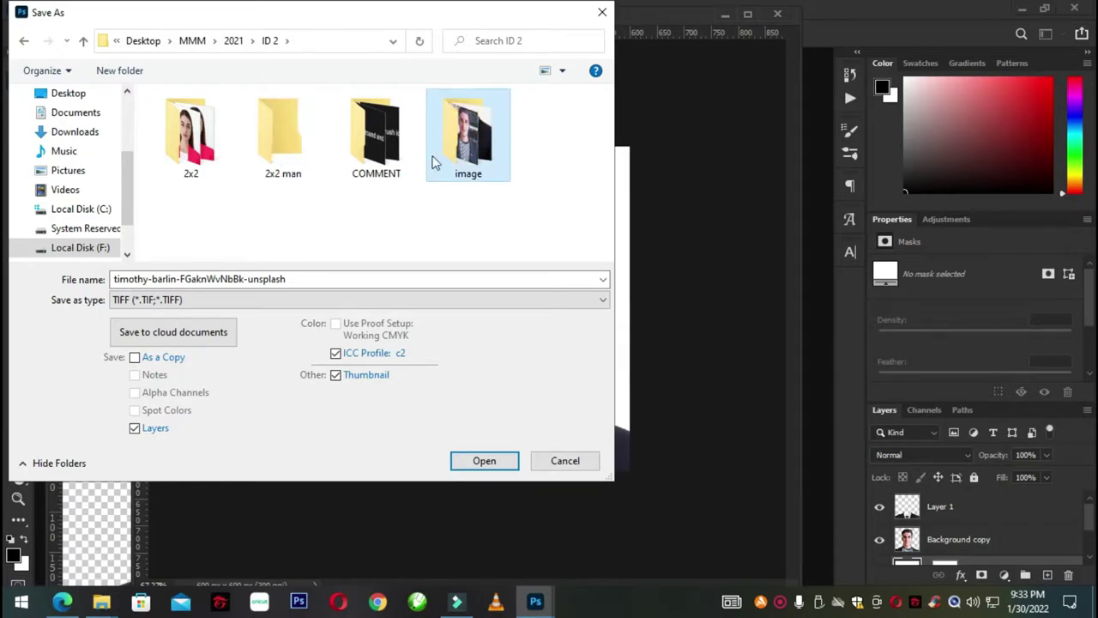
# - Save the photo as JPEG '2x2 20pcs' in 2x2 man with Baseline Standard, then close without saving
pyautogui.click(317, 278)
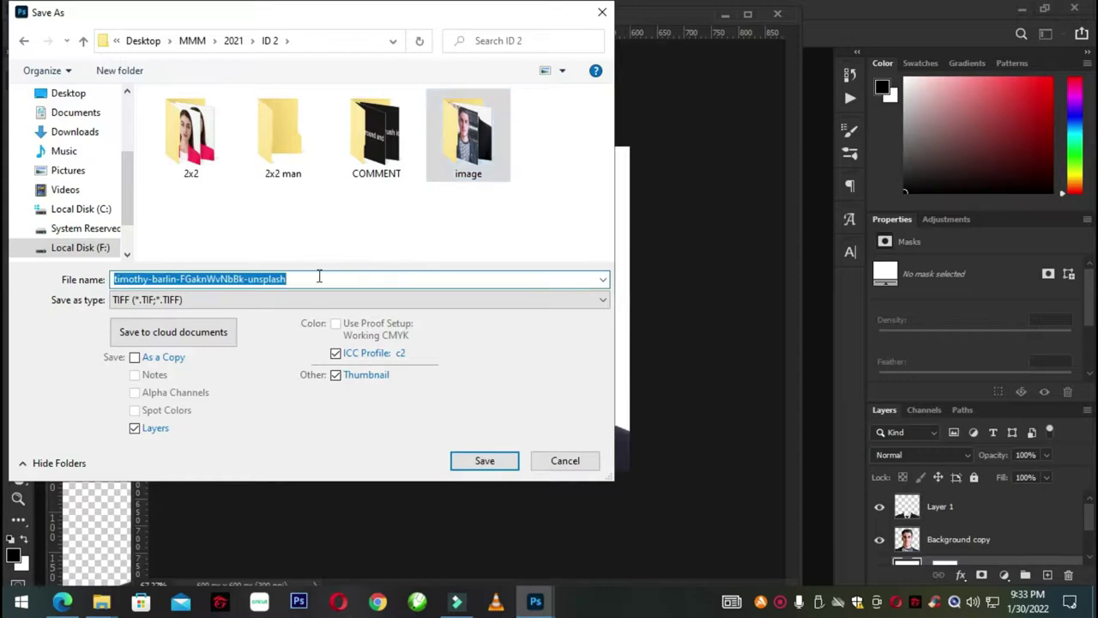
pyautogui.write('2x')
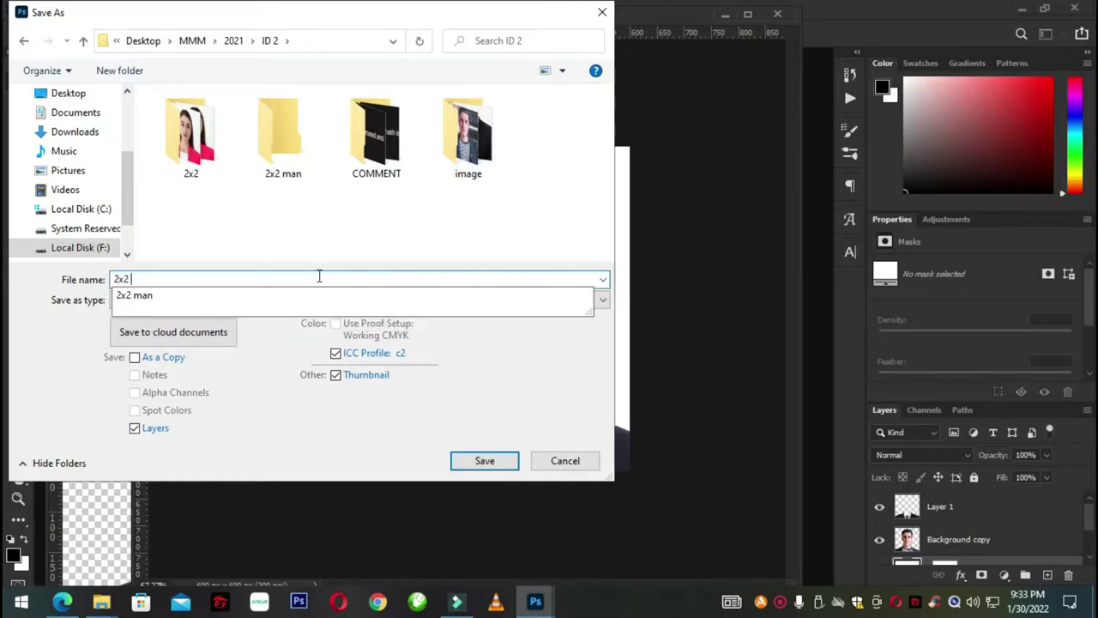
pyautogui.write(' 20p')
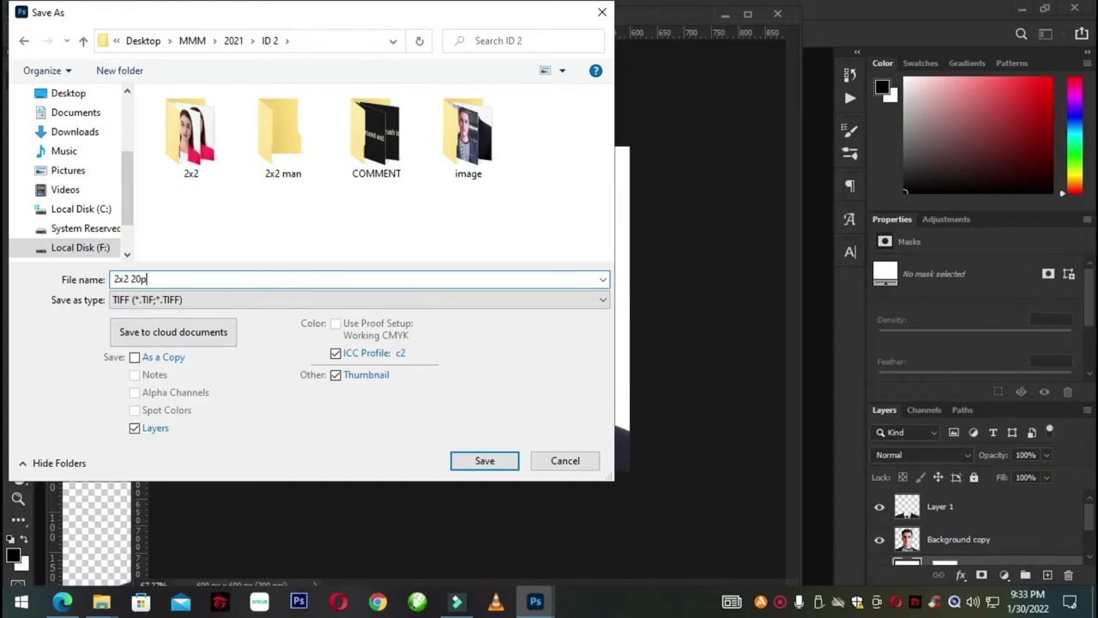
pyautogui.click(262, 299)
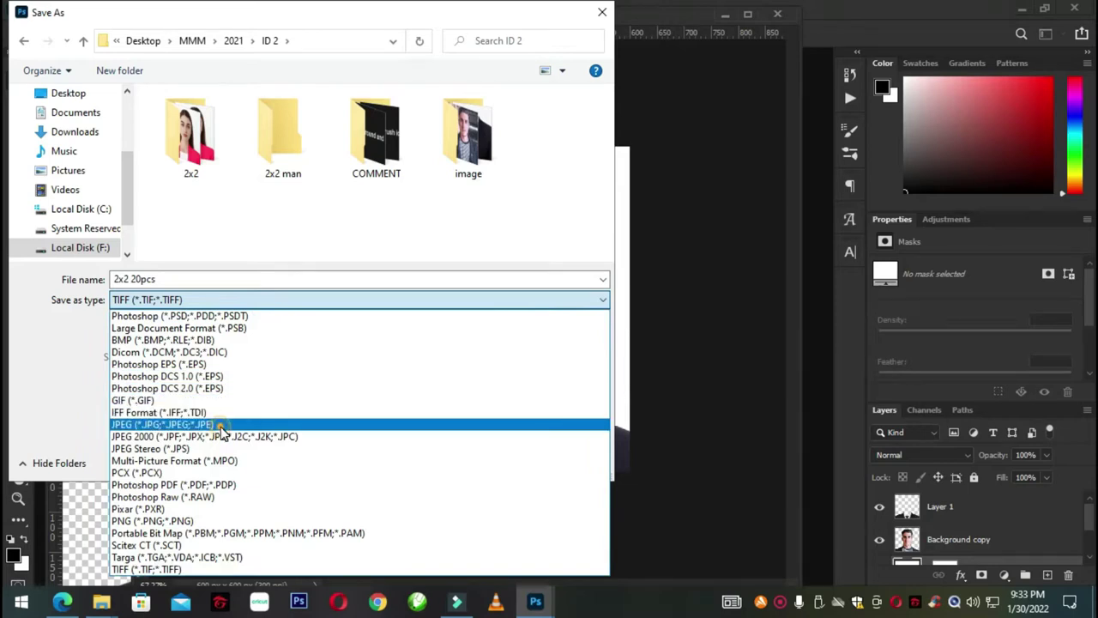
pyautogui.click(223, 424)
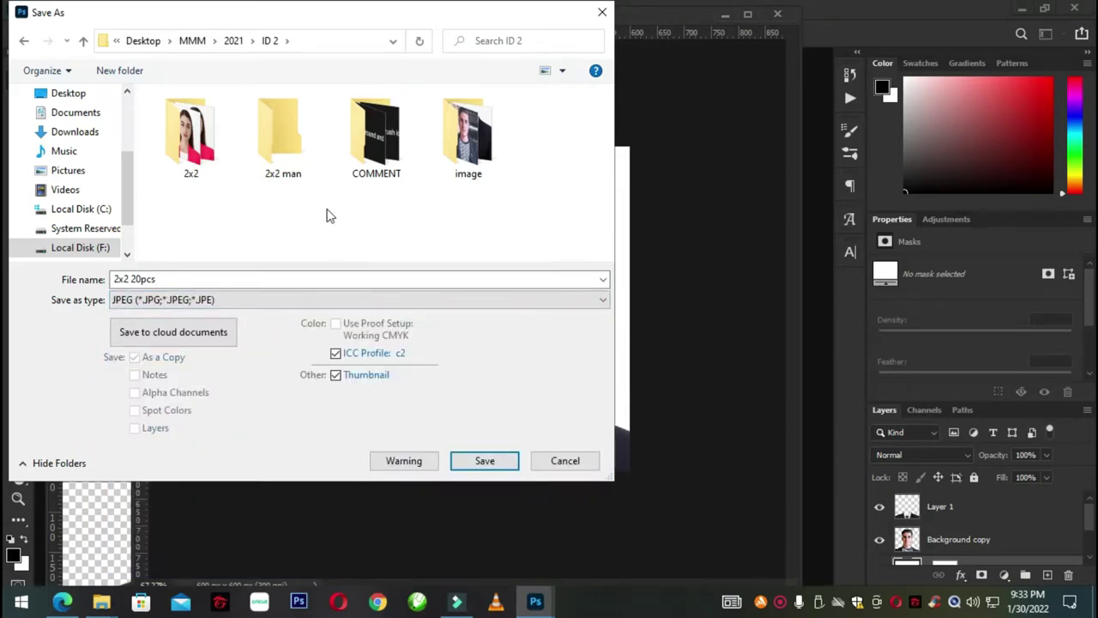
pyautogui.doubleClick(279, 129)
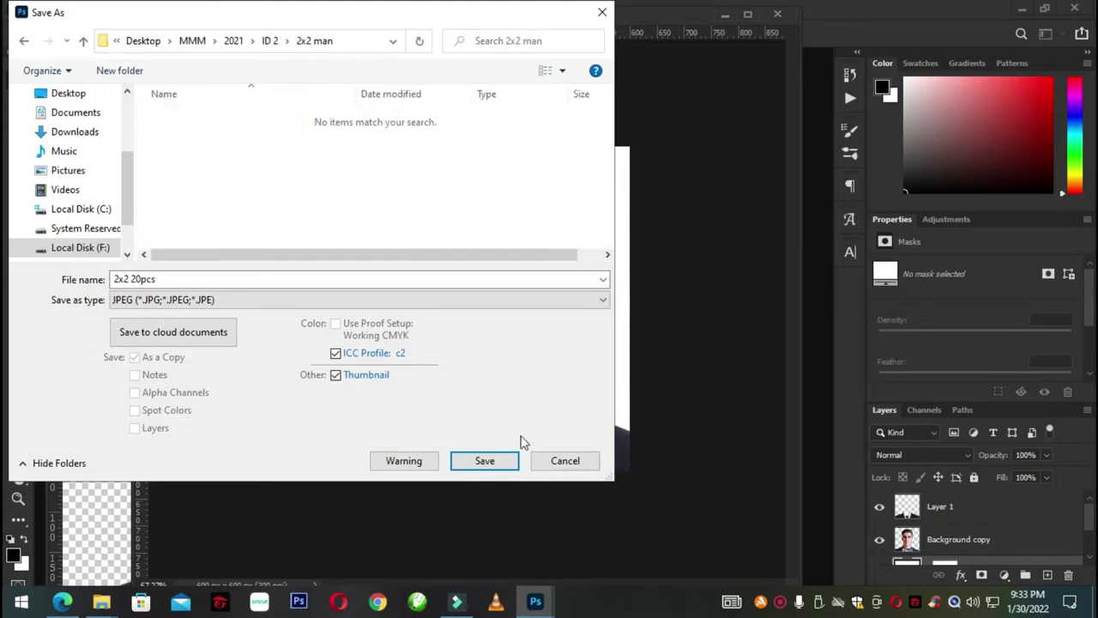
pyautogui.click(491, 464)
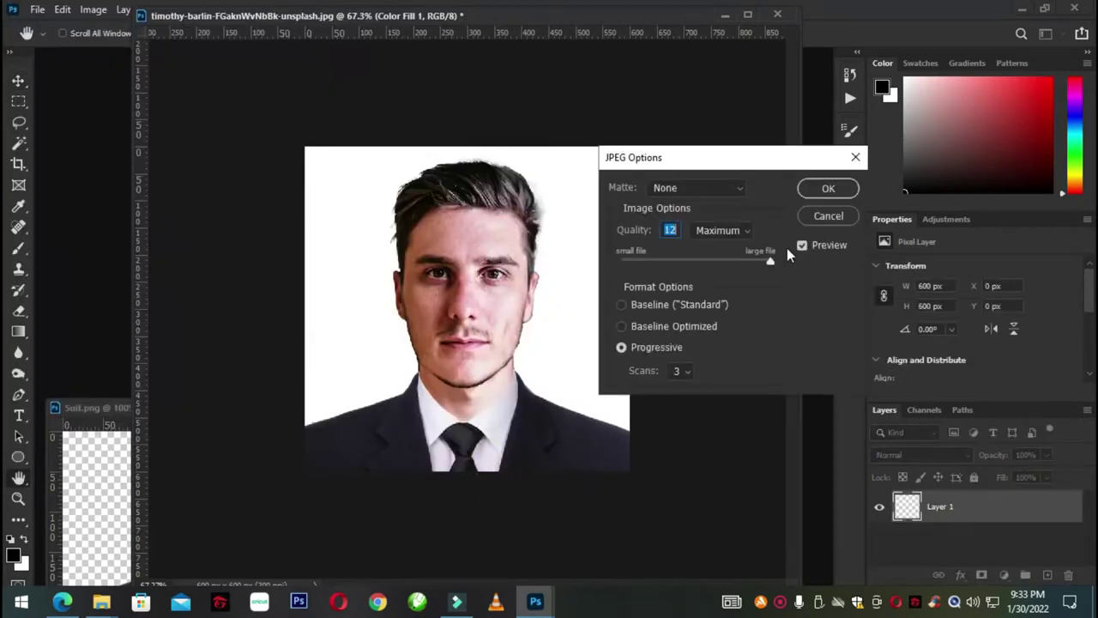
pyautogui.click(666, 306)
pyautogui.click(674, 231)
pyautogui.click(828, 188)
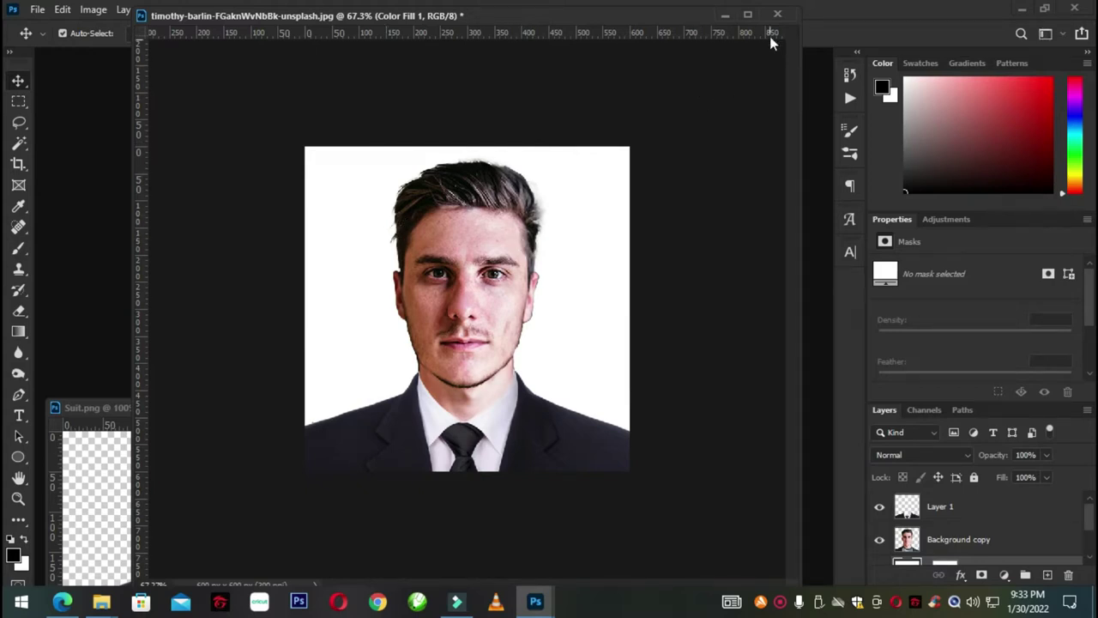
pyautogui.click(778, 19)
pyautogui.click(554, 232)
# - Close Suit.png and select the 2x2 20pcs image in File Explorer's 2x2 man folder
pyautogui.click(537, 406)
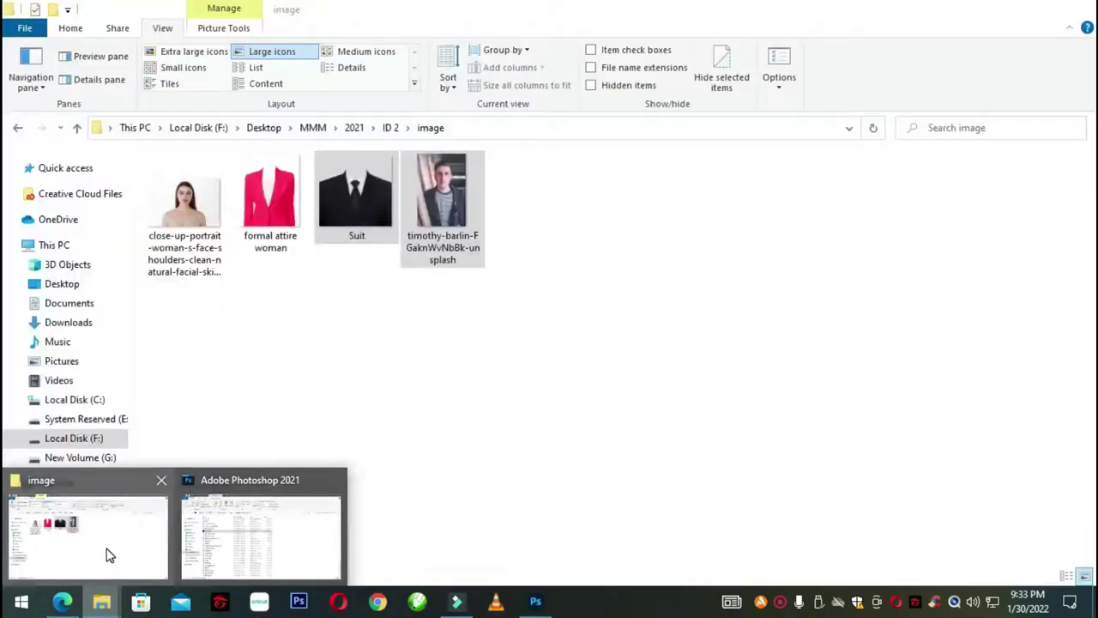
pyautogui.moveTo(102, 601)
pyautogui.click(105, 546)
pyautogui.click(76, 127)
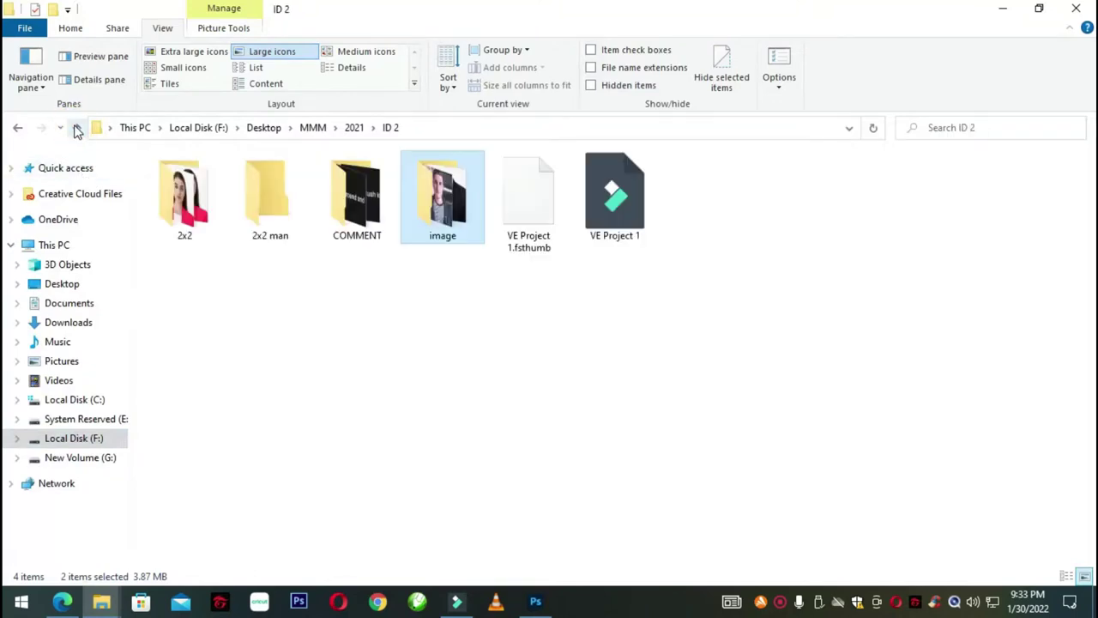
pyautogui.click(277, 193)
pyautogui.doubleClick(277, 193)
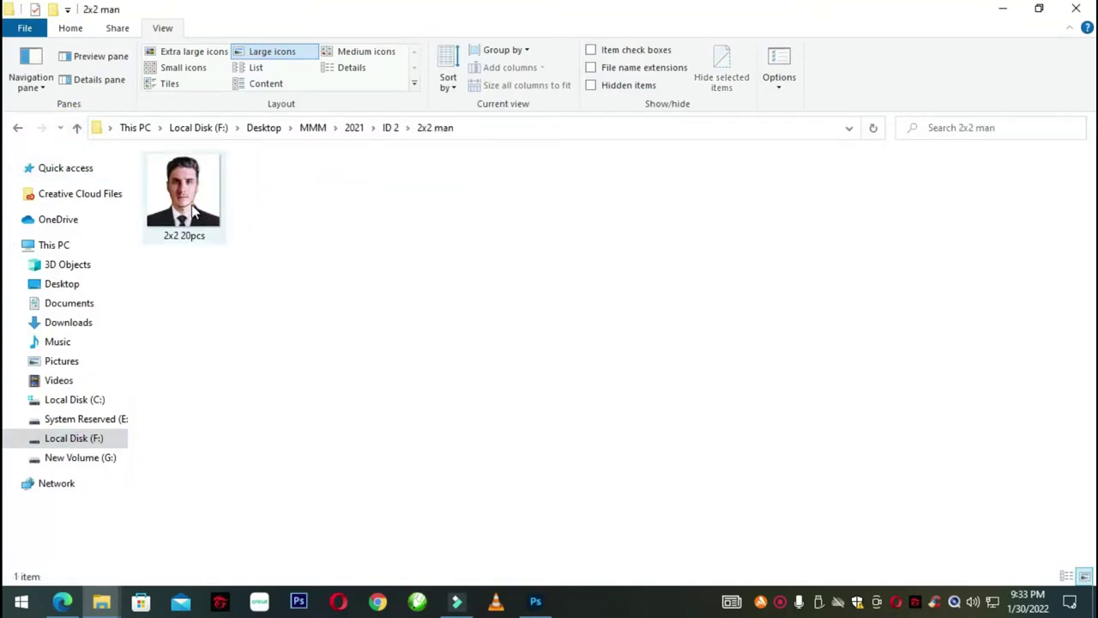
pyautogui.click(178, 205)
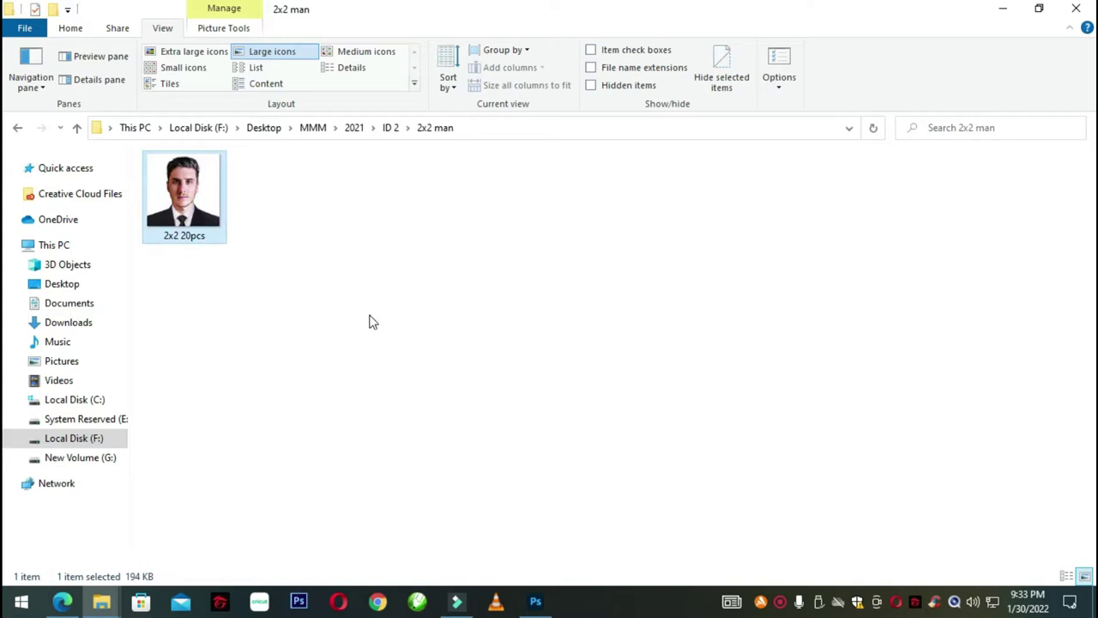
pyautogui.click(192, 189)
pyautogui.click(351, 262)
pyautogui.click(197, 208)
pyautogui.click(327, 252)
pyautogui.click(199, 209)
# - Paste copies of the 2x2 20pcs photo until the folder holds 20 files, then deselect
pyautogui.hotkey('ctrl', 'v')
pyautogui.click(311, 320)
pyautogui.click(195, 204)
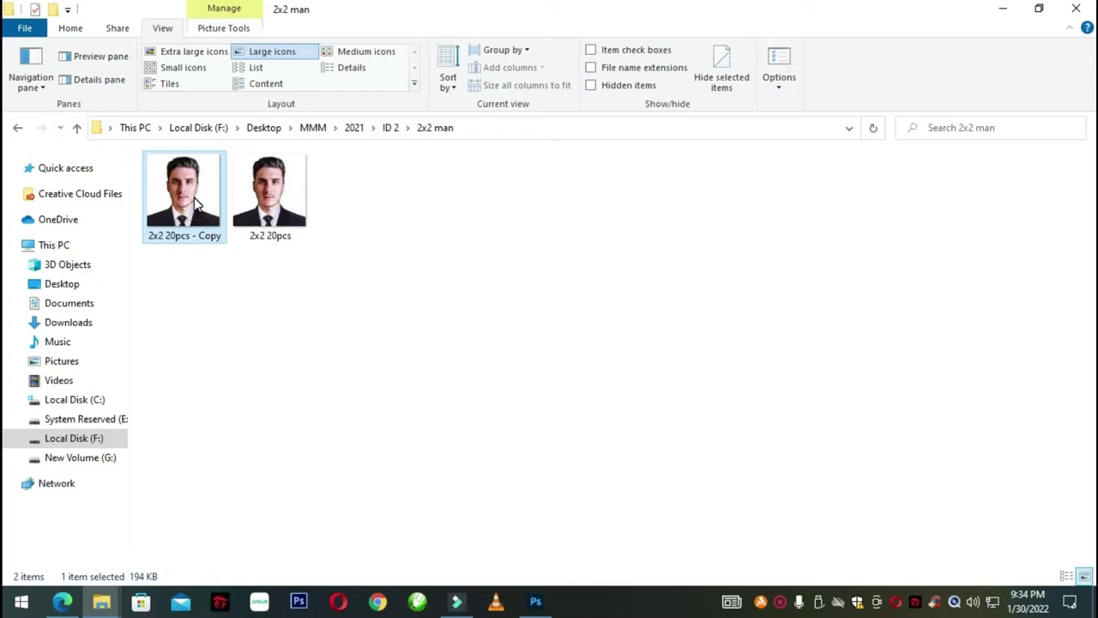
pyautogui.hotkey('ctrl', 'c')
pyautogui.hotkey('ctrl', 'v')
pyautogui.hotkey('ctrl', 'v')
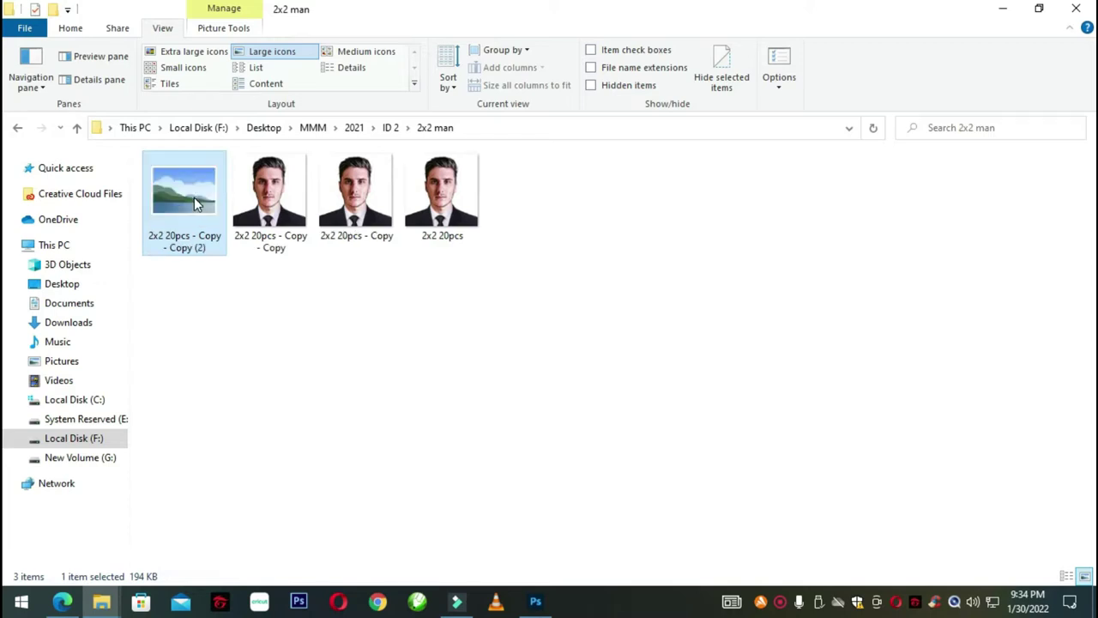
pyautogui.hotkey('ctrl', 'v')
pyautogui.hotkey('ctrl', 'v')
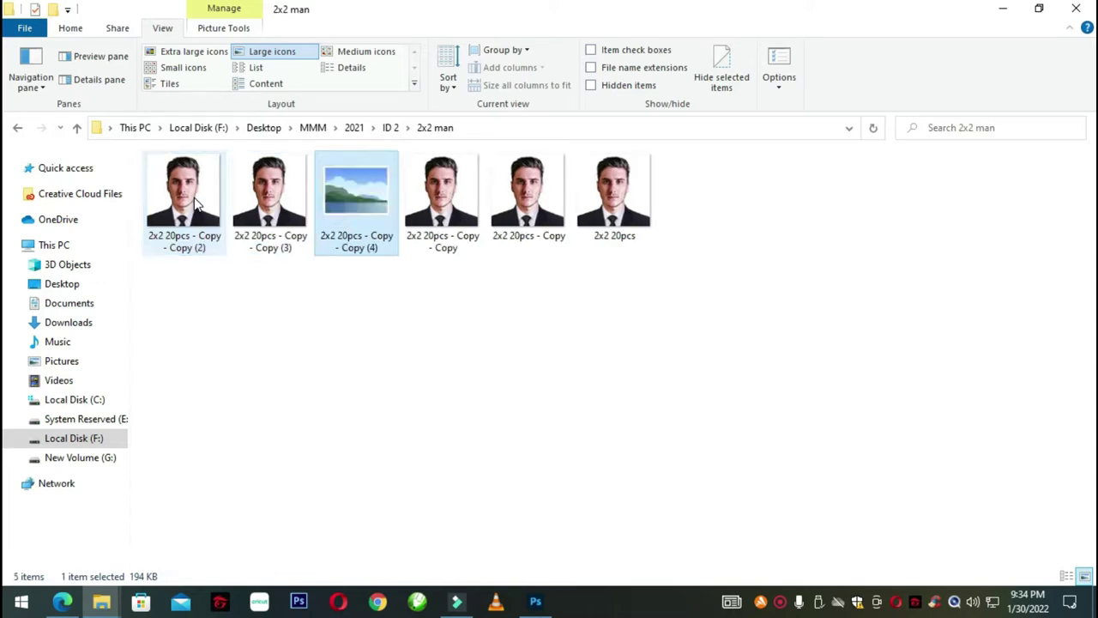
pyautogui.hotkey('ctrl', 'v')
pyautogui.hotkey('ctrl', 'v')
pyautogui.hotkey('ctrl', 'v')
pyautogui.hotkey('ctrl', 'v')
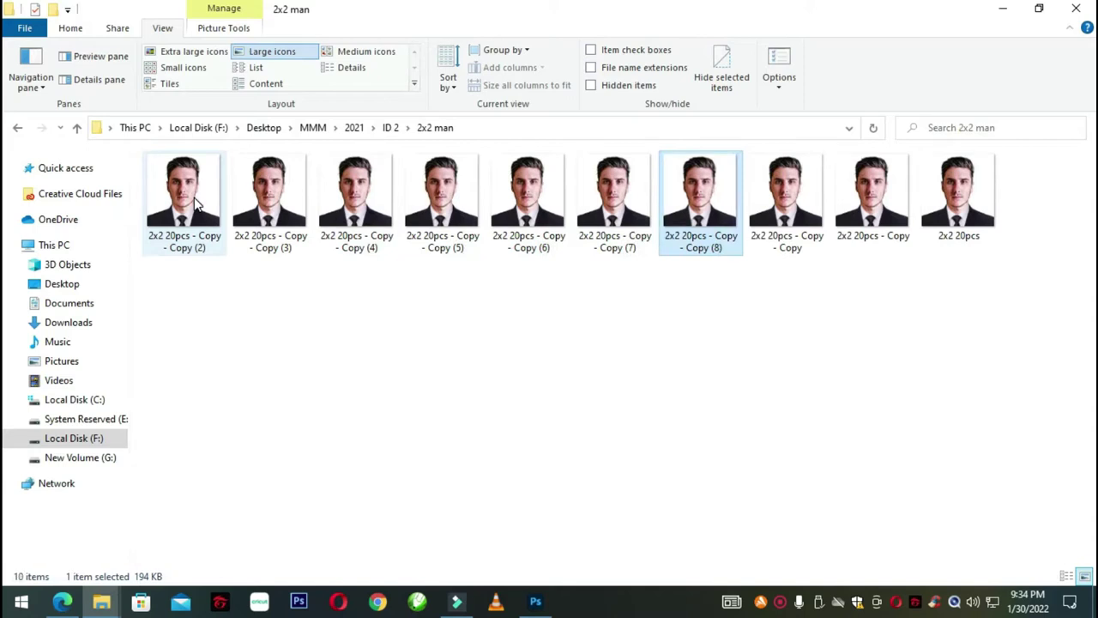
pyautogui.hotkey('ctrl', 'v')
pyautogui.hotkey('ctrl', 'v')
pyautogui.hotkey('ctrl', 'v')
pyautogui.hotkey('ctrl', 'v')
pyautogui.hotkey('ctrl', 'v')
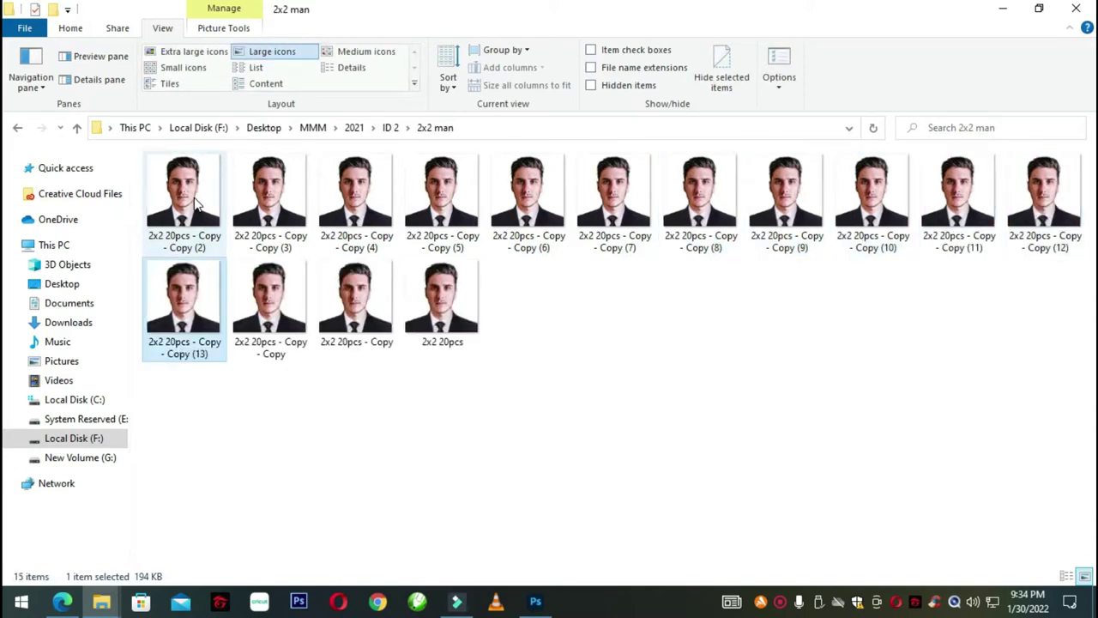
pyautogui.hotkey('ctrl', 'v')
pyautogui.hotkey('ctrl', 'v')
pyautogui.hotkey('ctrl', 'v')
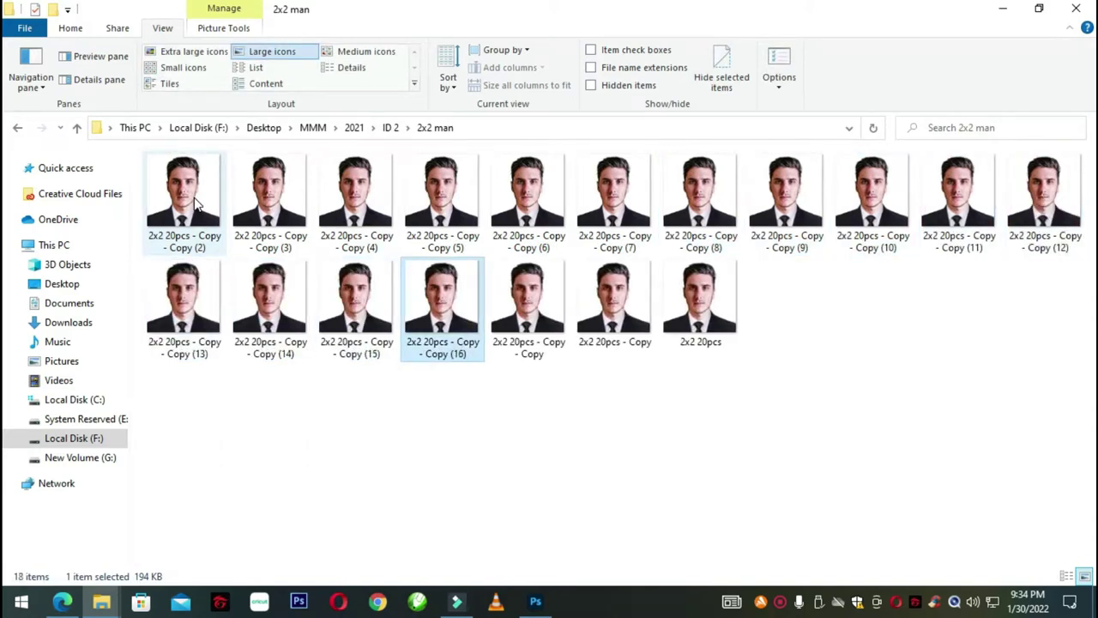
pyautogui.hotkey('ctrl', 'v')
pyautogui.hotkey('ctrl', 'v')
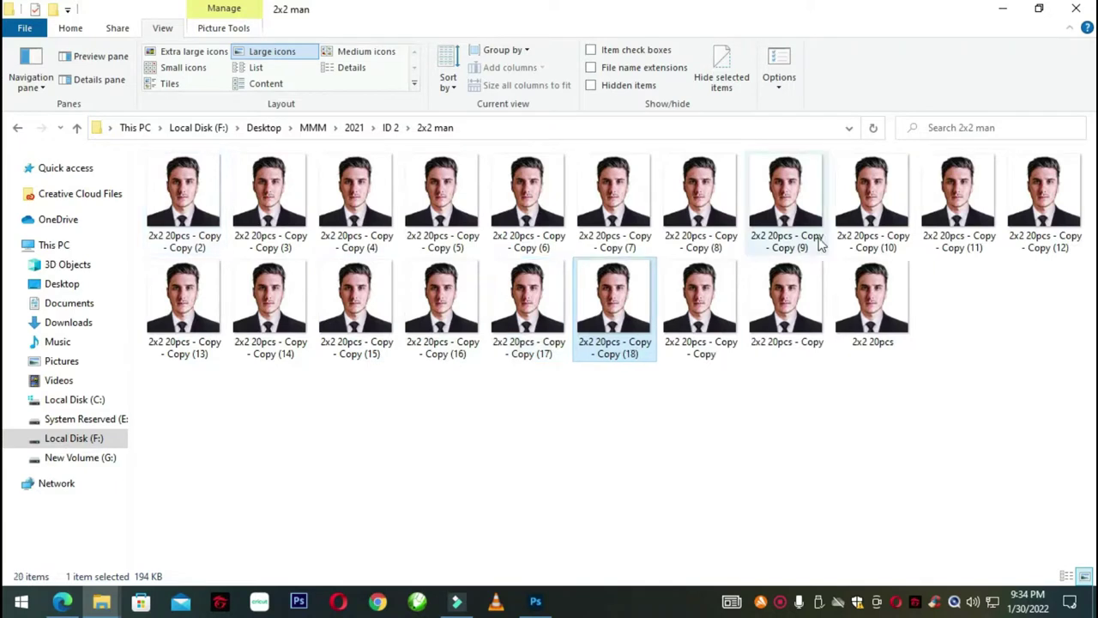
pyautogui.click(506, 455)
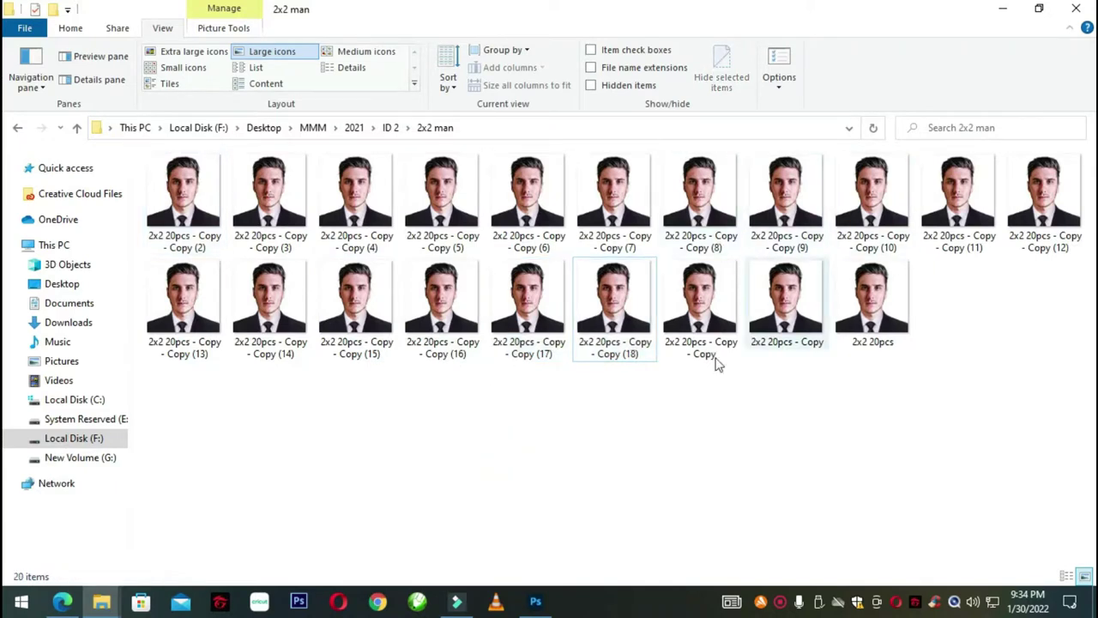
# - Start Contact Sheet II with the 2x2 man folder as the image source
pyautogui.click(536, 604)
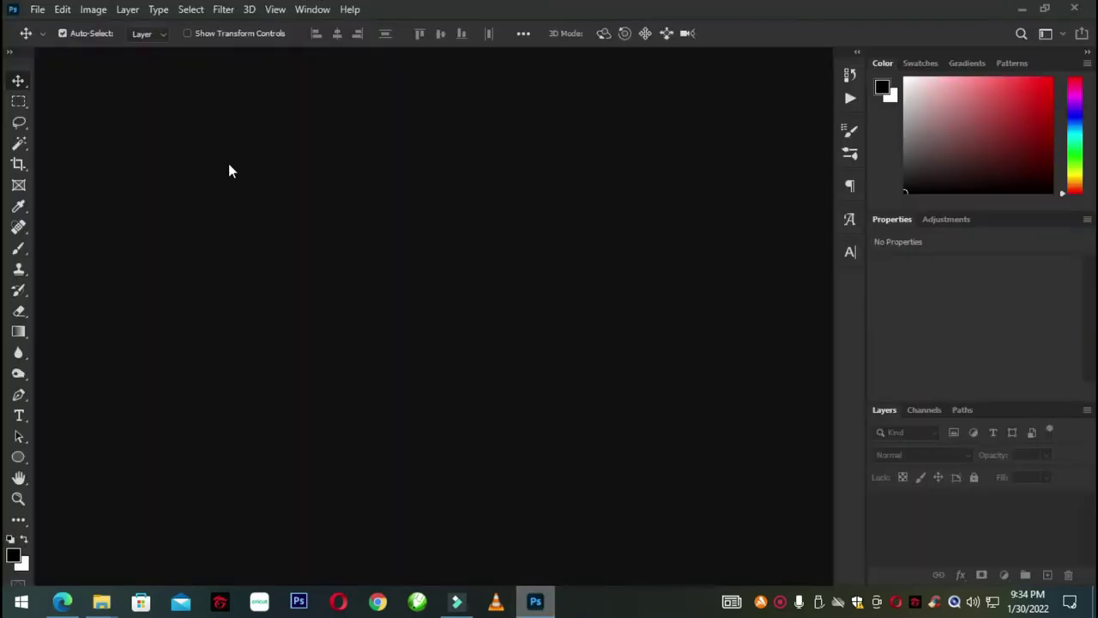
pyautogui.click(35, 10)
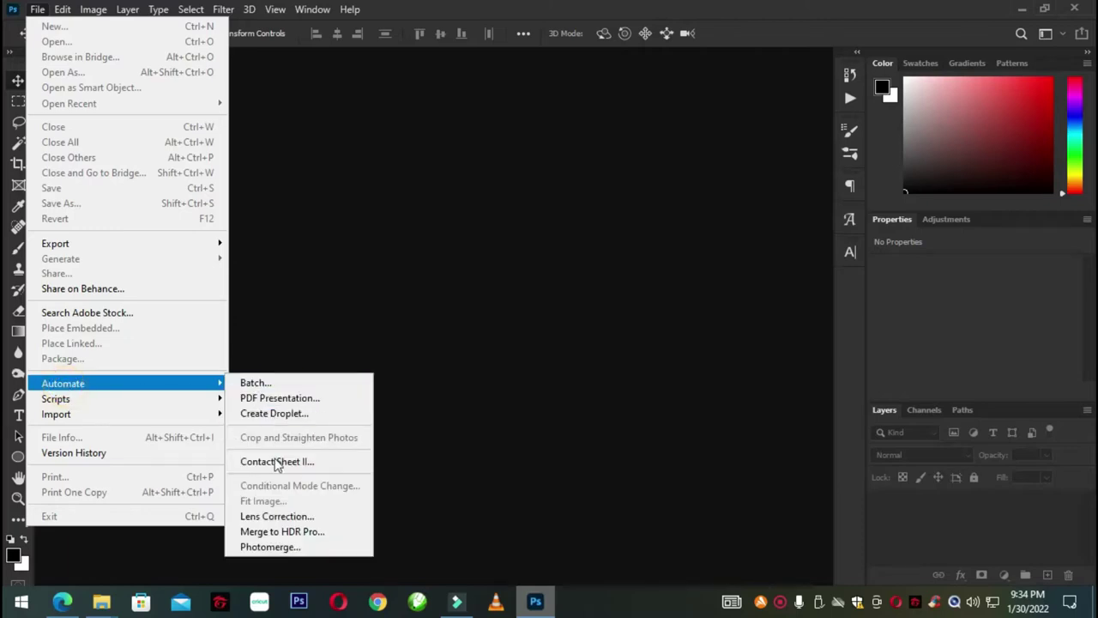
pyautogui.moveTo(64, 383)
pyautogui.click(274, 458)
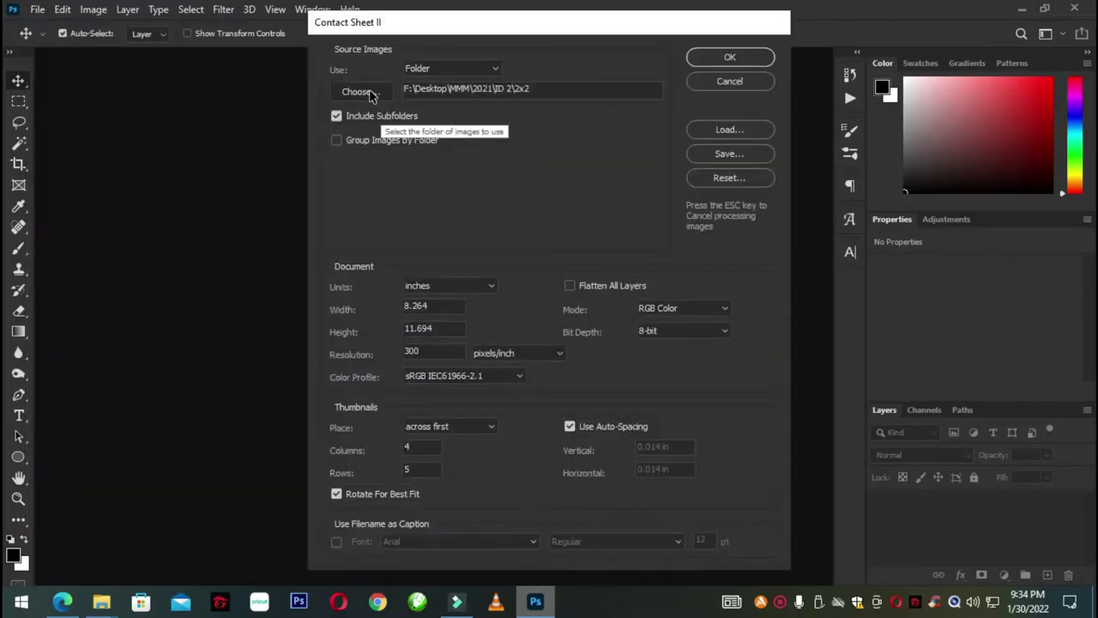
pyautogui.click(369, 91)
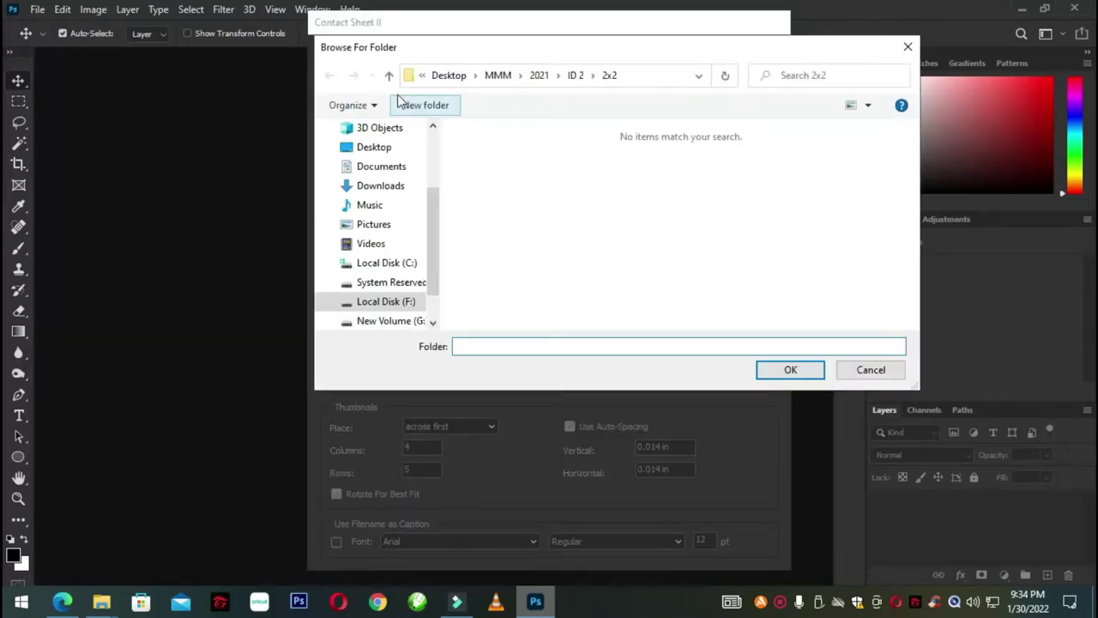
pyautogui.click(389, 75)
pyautogui.doubleClick(587, 176)
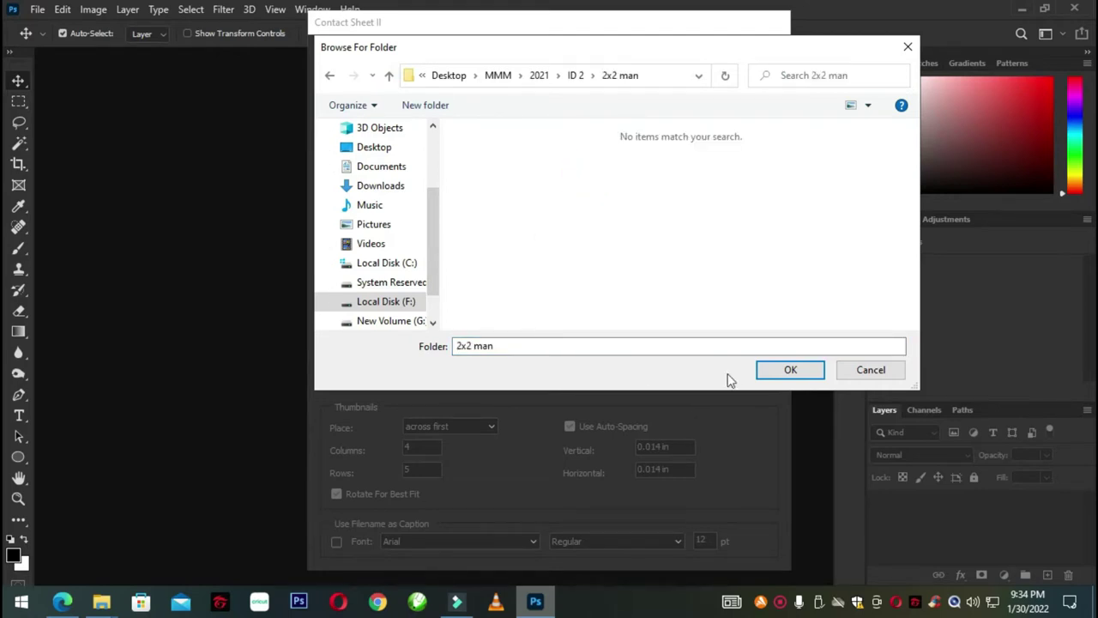
pyautogui.click(788, 370)
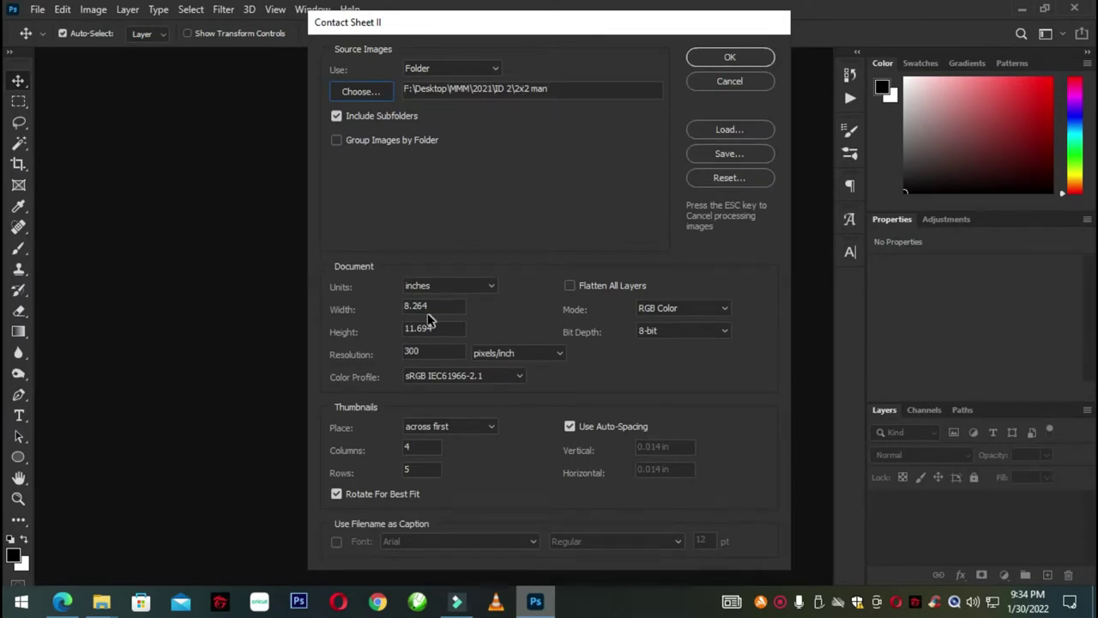
# - Set 8.264 × 11.694 in, 300 ppi, 4 columns, 5 rows, flatten all layers, and generate the sheet
pyautogui.doubleClick(441, 306)
pyautogui.doubleClick(443, 330)
pyautogui.doubleClick(434, 353)
pyautogui.click(420, 469)
pyautogui.click(506, 307)
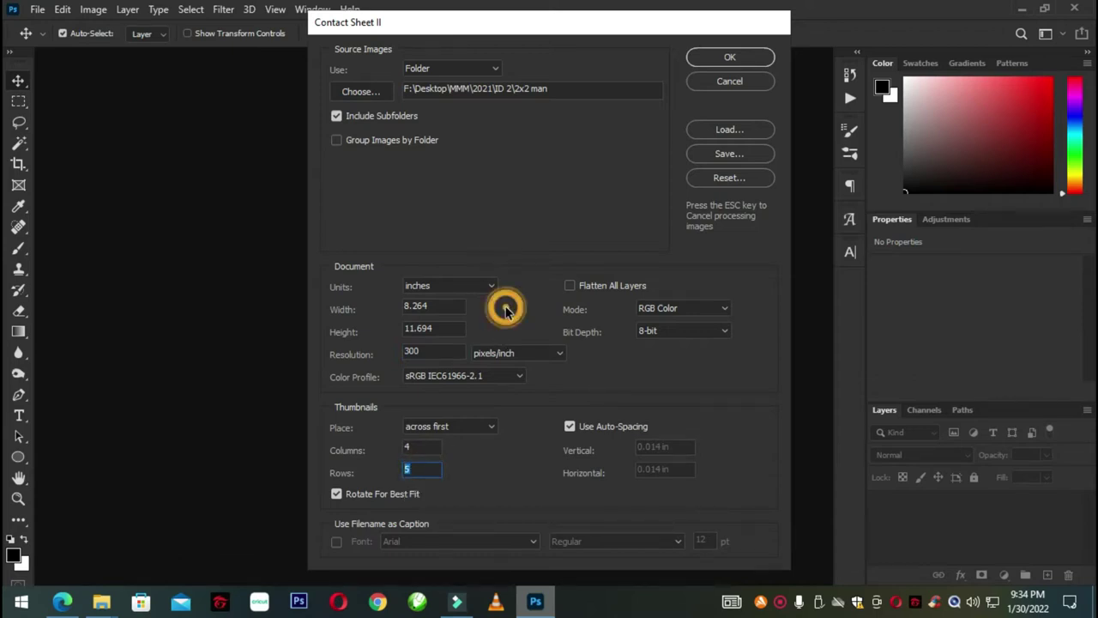
pyautogui.click(570, 286)
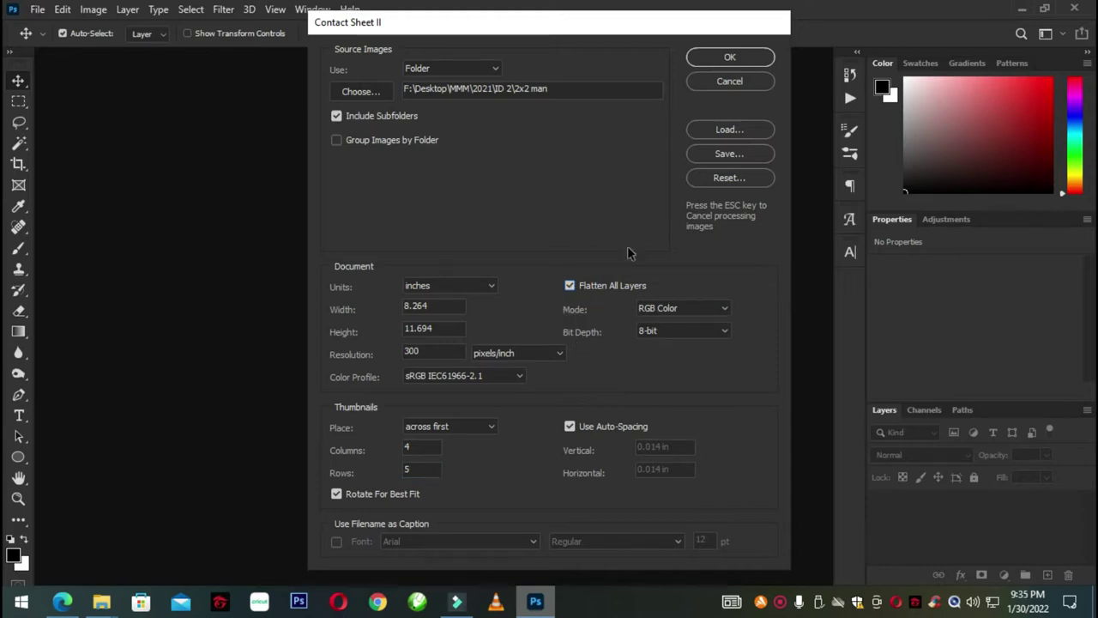
pyautogui.click(729, 57)
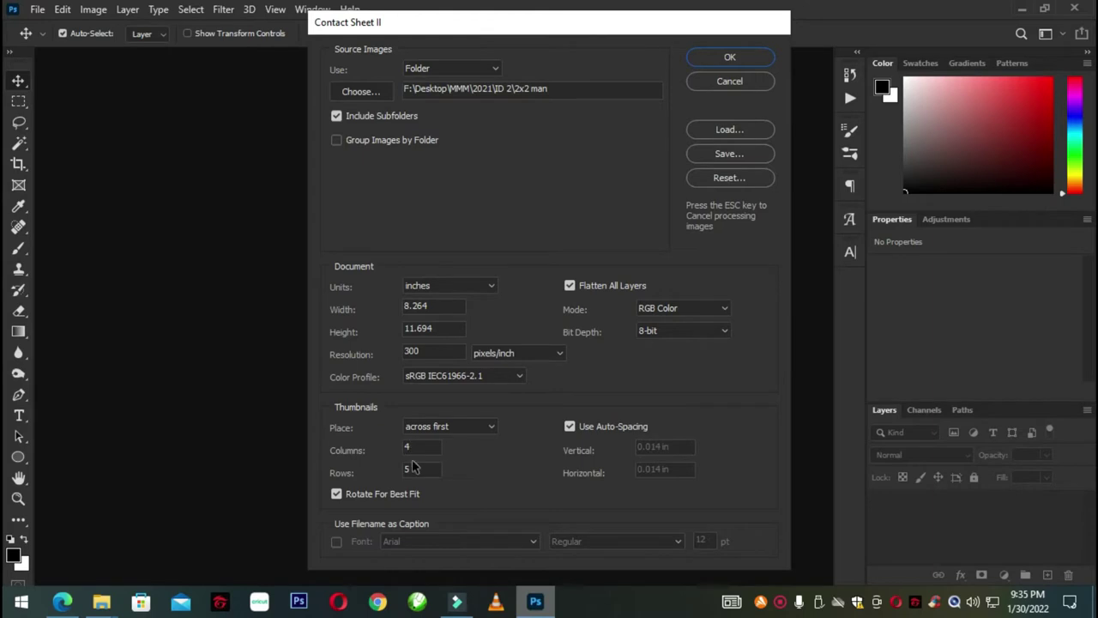
pyautogui.click(711, 61)
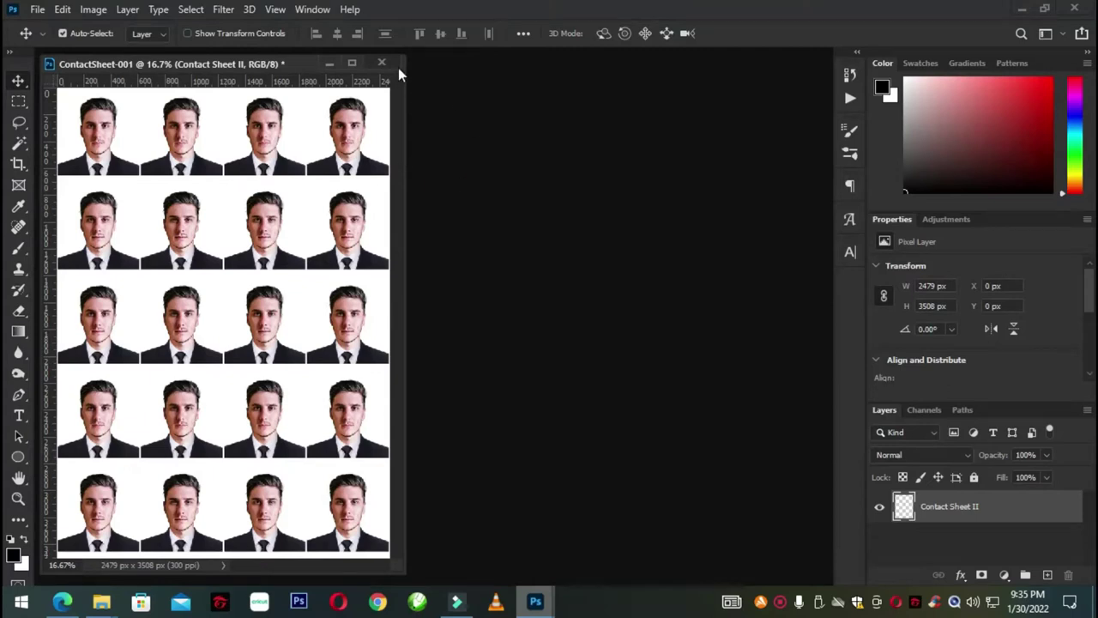
# - Enlarge the ContactSheet-001 window and shift it to the right
pyautogui.moveTo(401, 62); pyautogui.dragTo(505, 33)
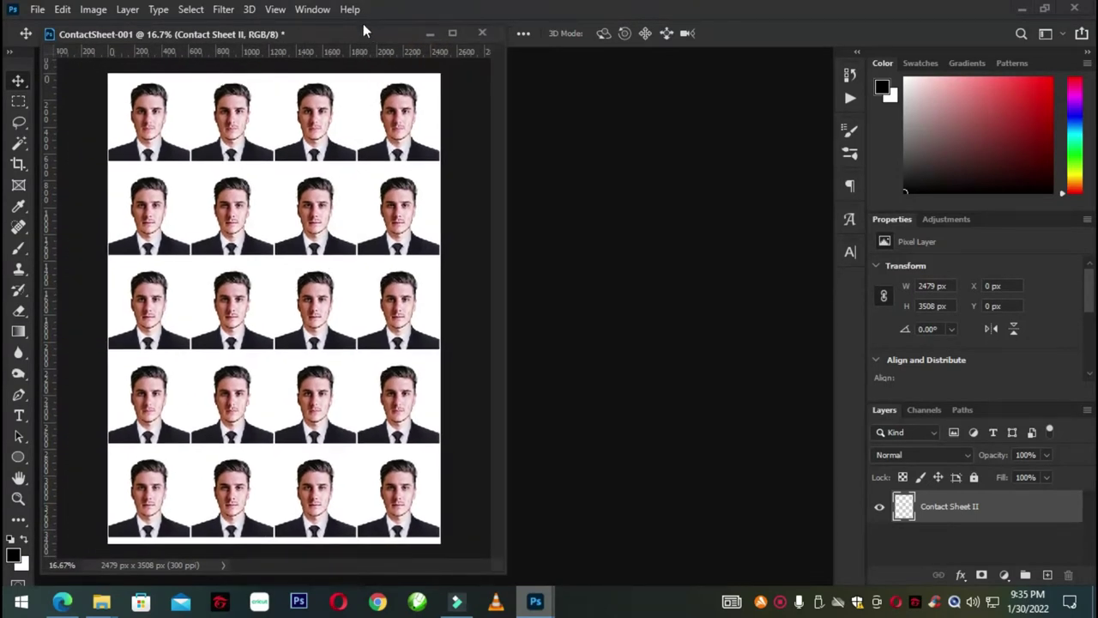
pyautogui.moveTo(363, 26); pyautogui.dragTo(443, 29)
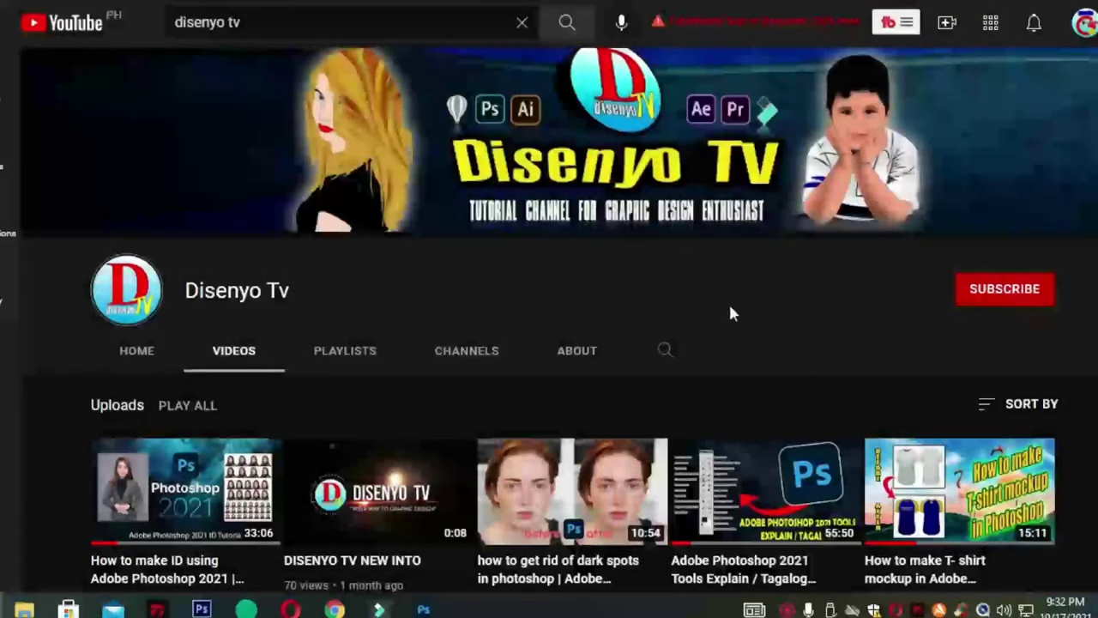
# - Subscribe to the Disenyo Tv channel with All notifications and scroll its uploads list
pyautogui.click(998, 293)
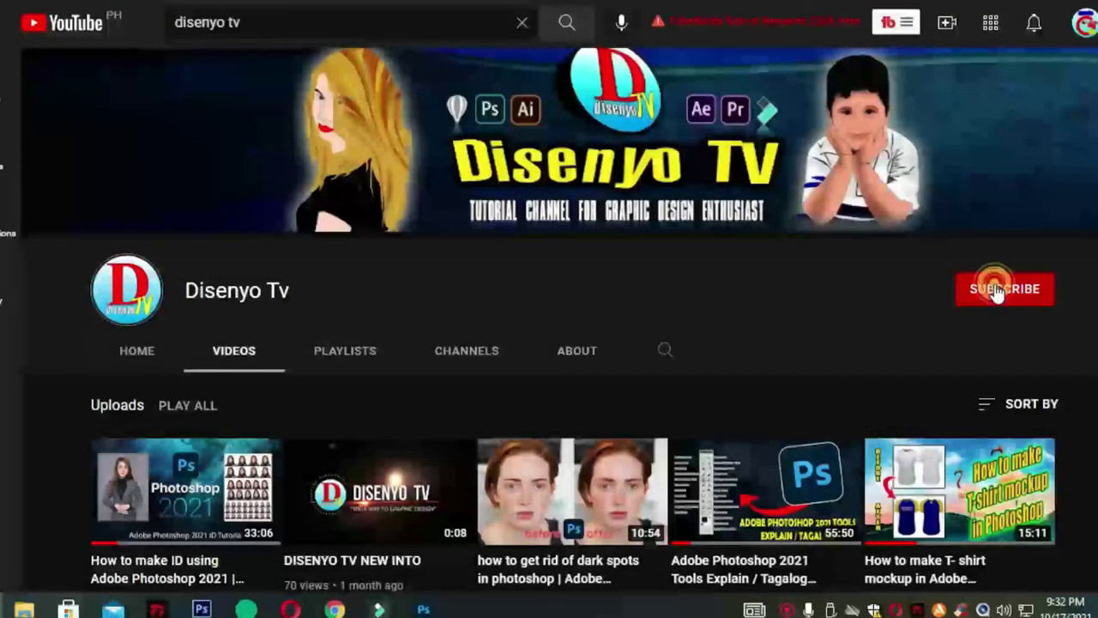
pyautogui.click(1041, 291)
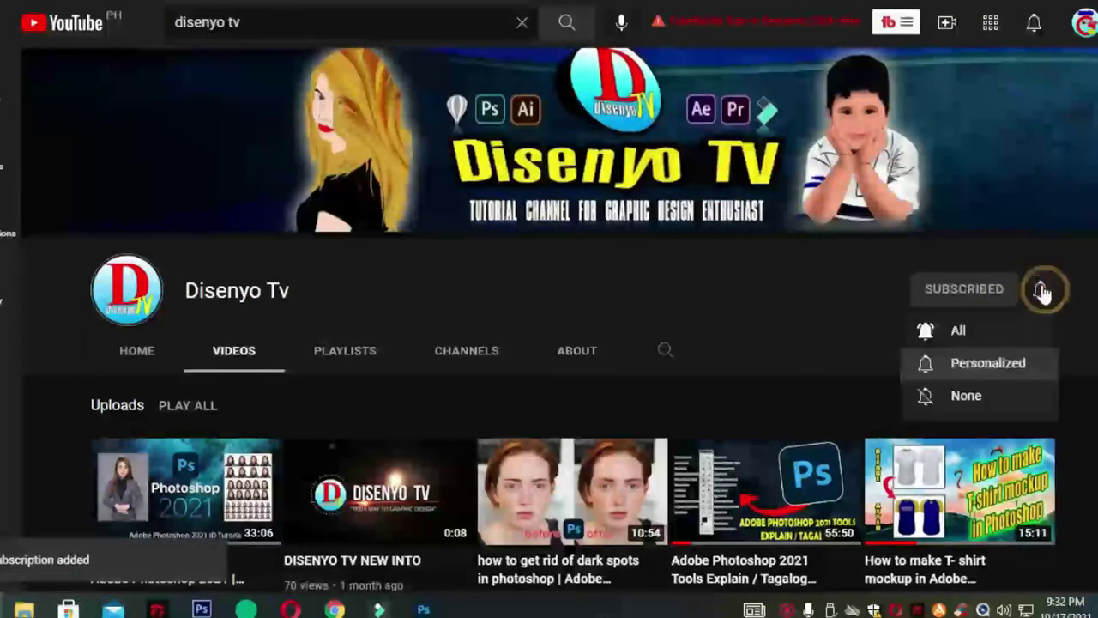
pyautogui.click(959, 330)
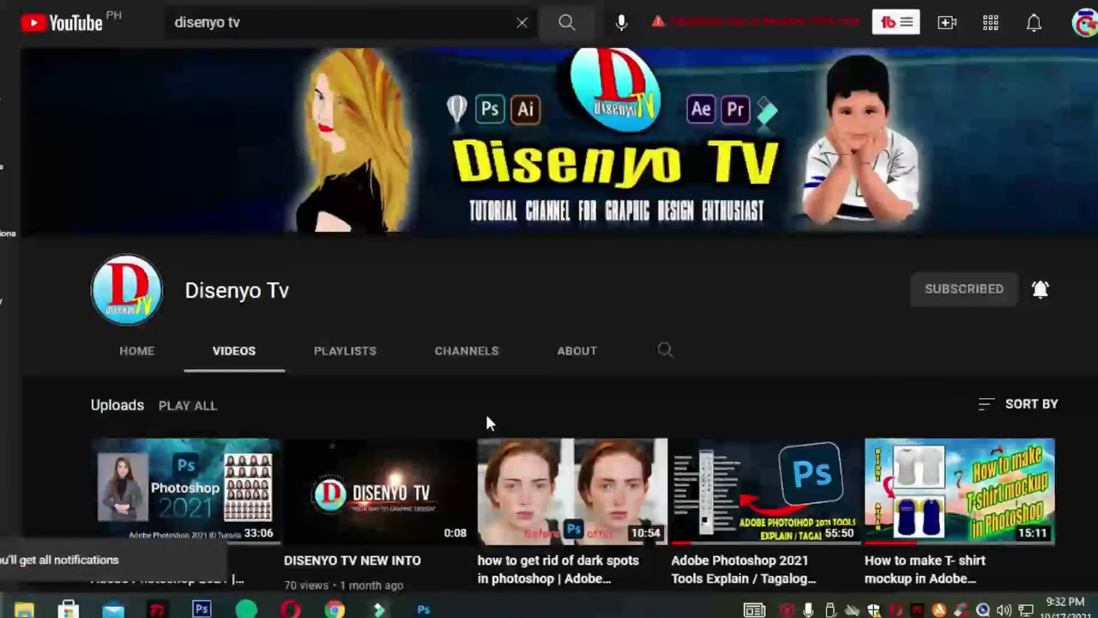
pyautogui.scroll(-3, 486, 421)
pyautogui.scroll(-2, 486, 420)
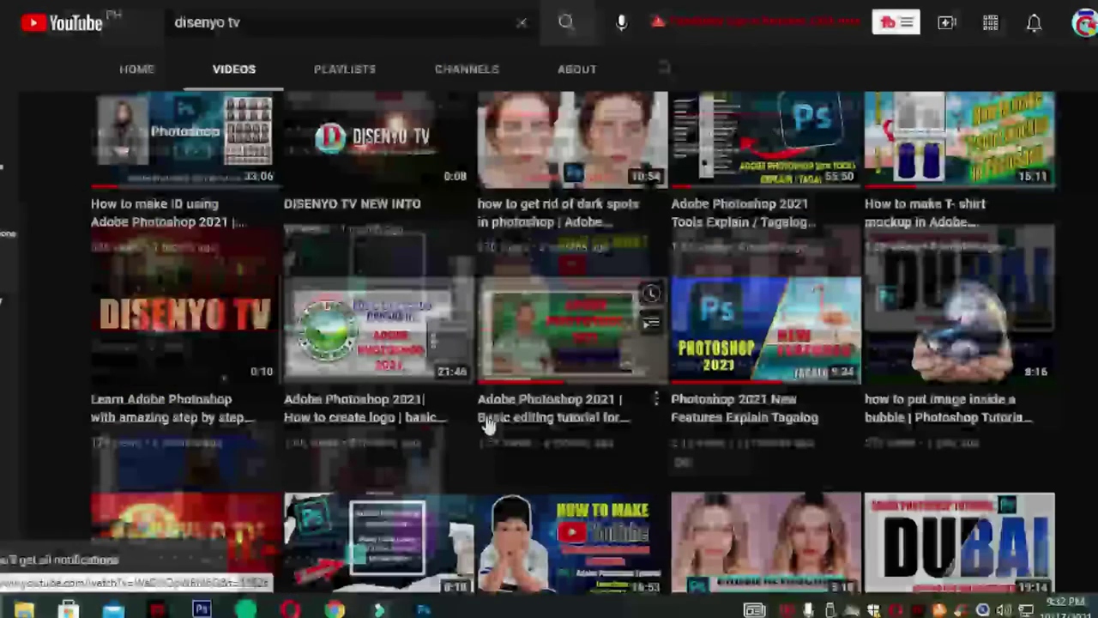